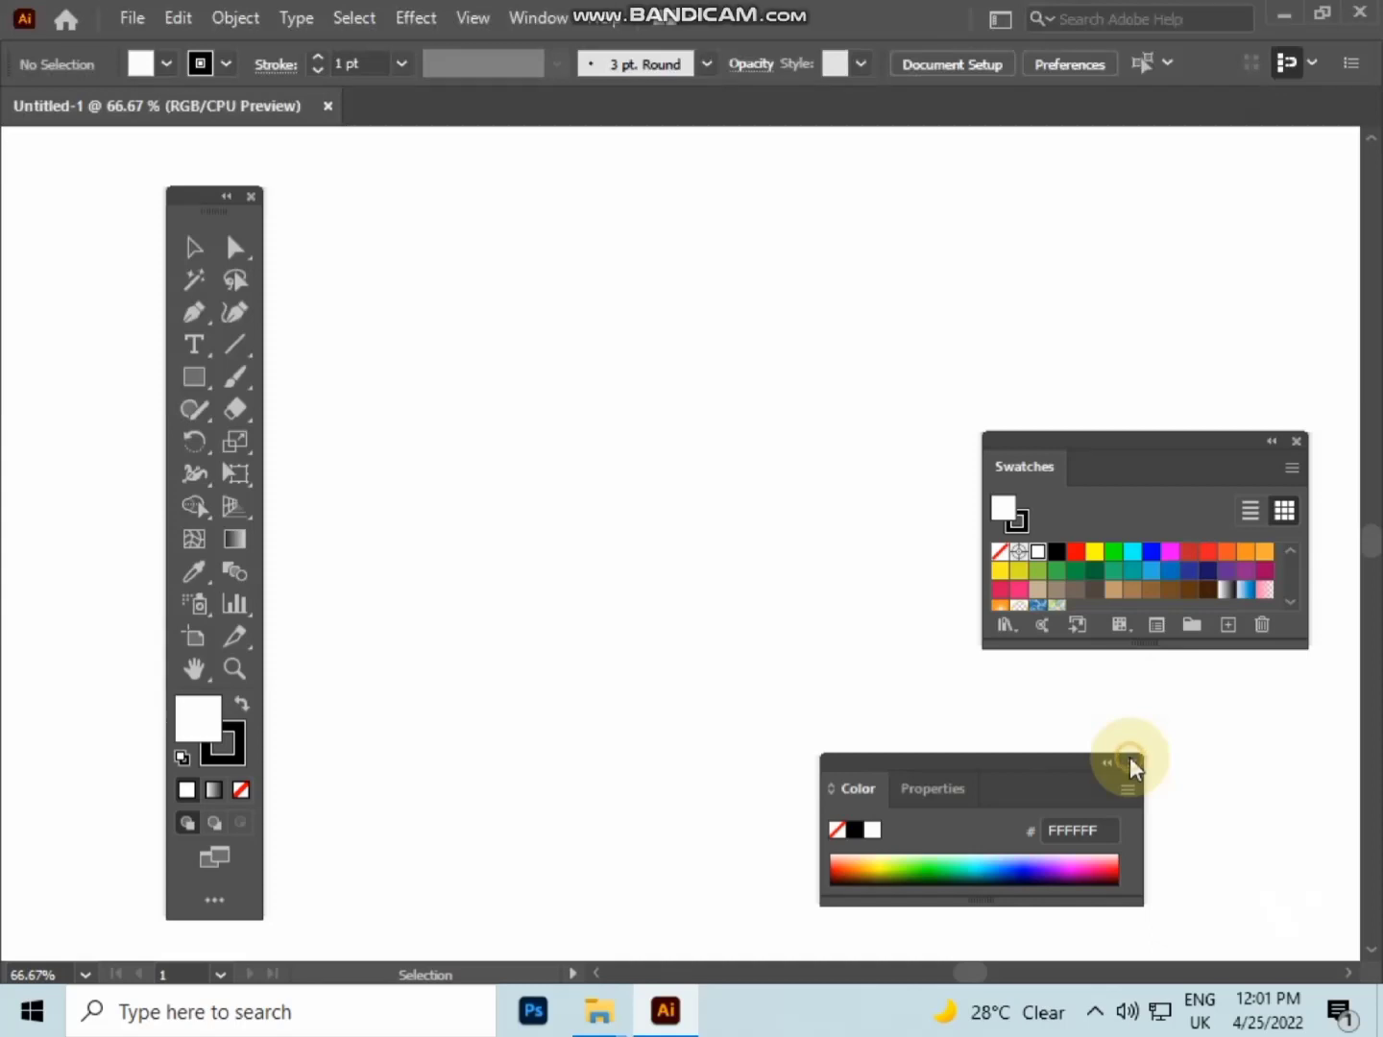
# - Draw a three-anchor V-shaped open path with the Pen tool and deselect it
pyautogui.click(1128, 758)
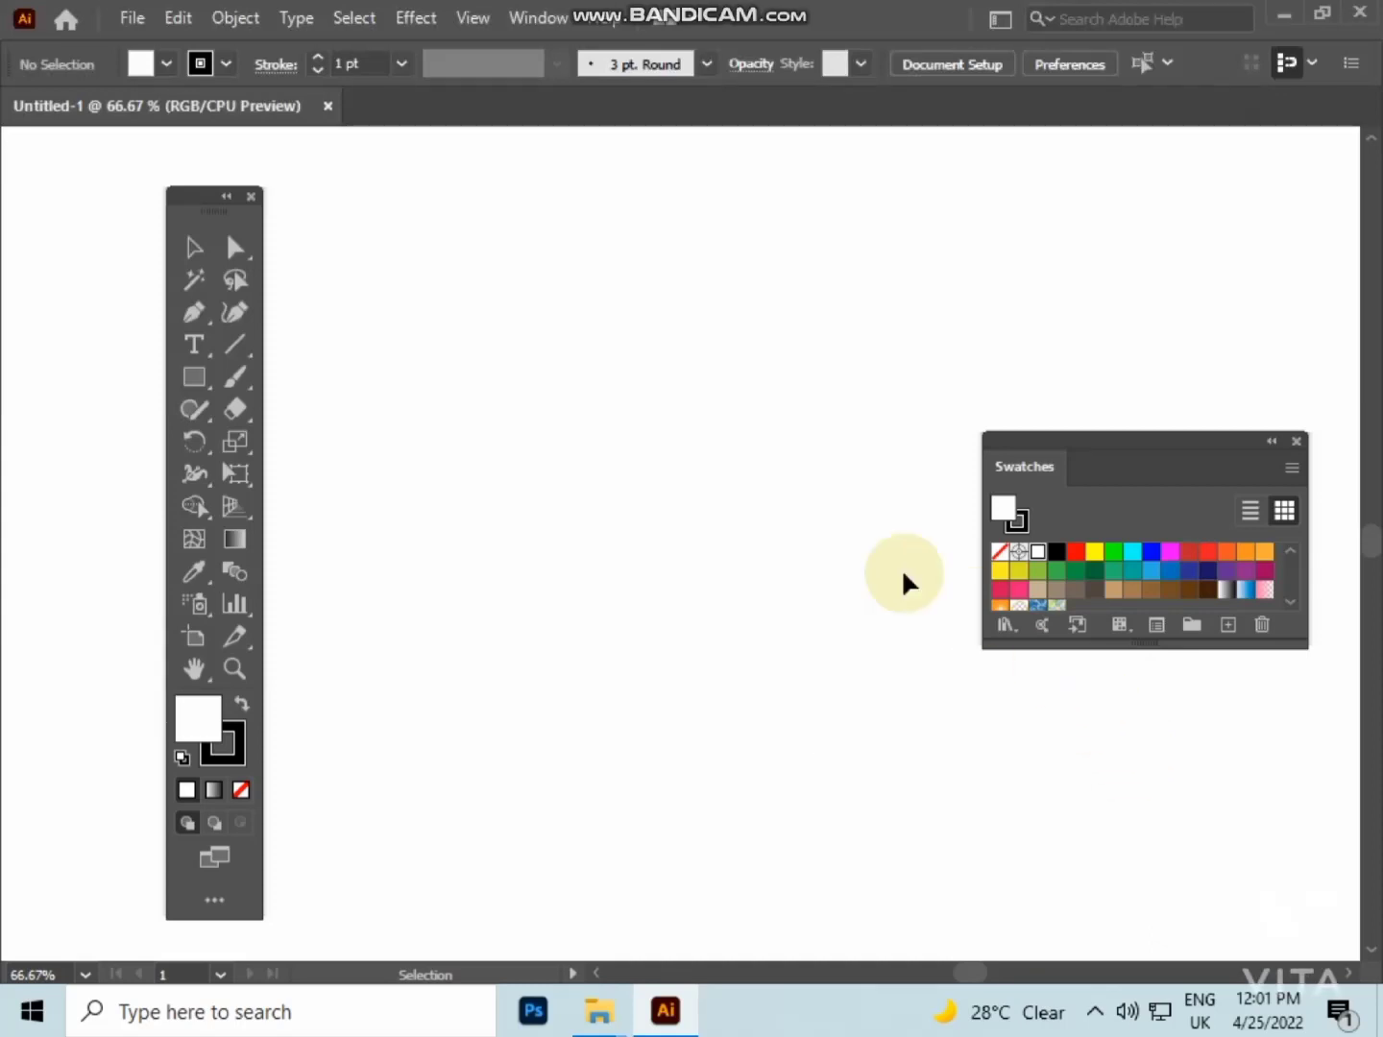
pyautogui.click(185, 315)
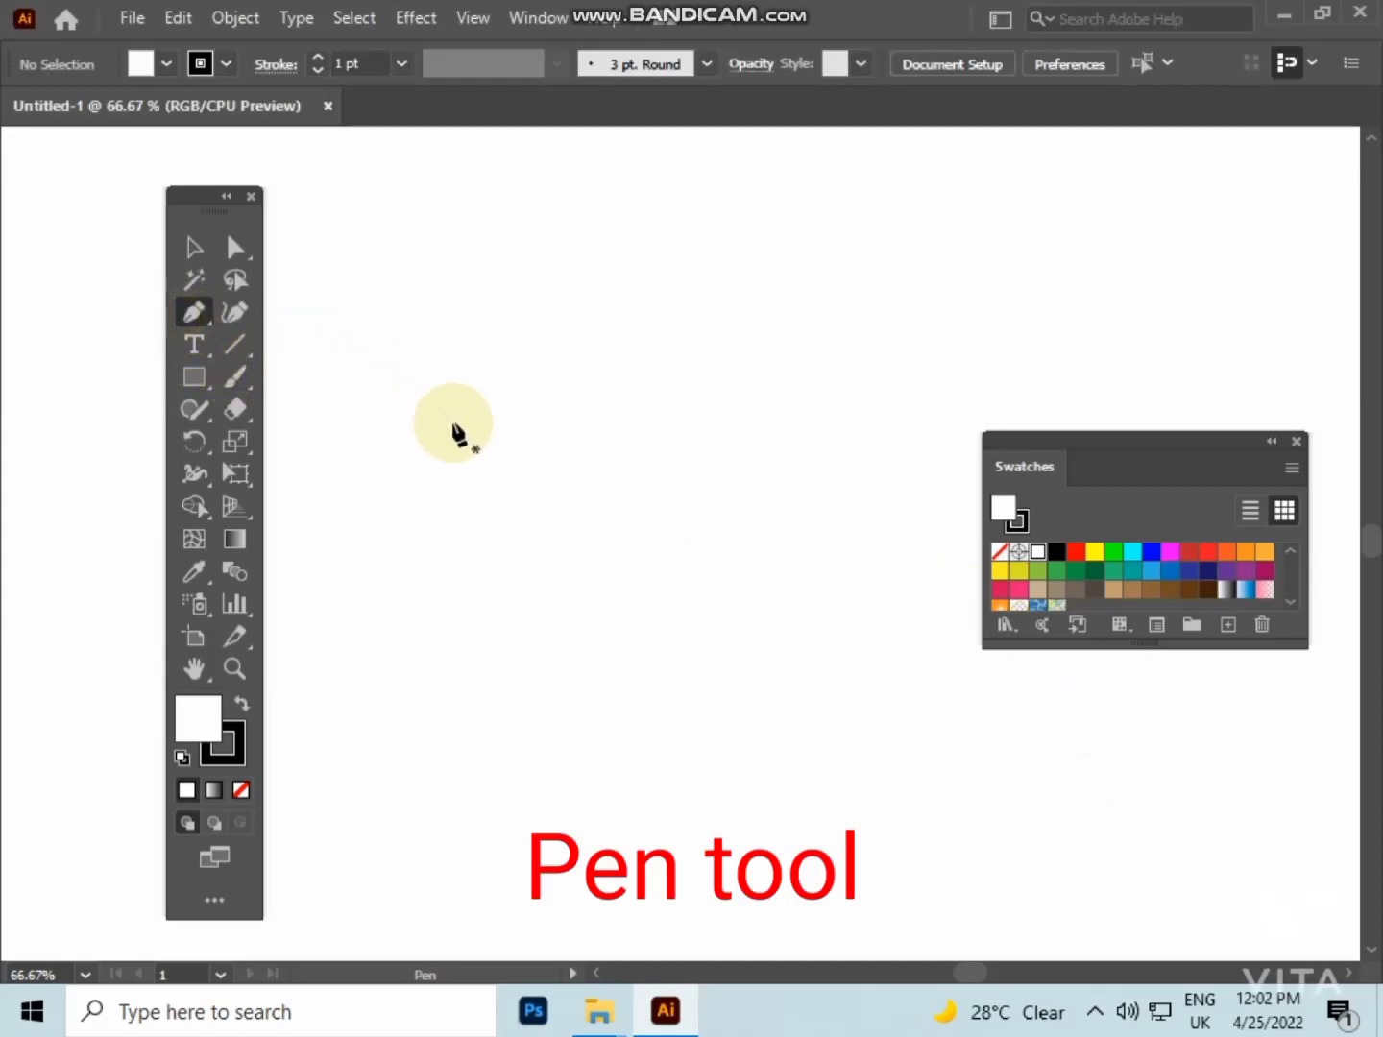
pyautogui.click(454, 423)
pyautogui.click(512, 471)
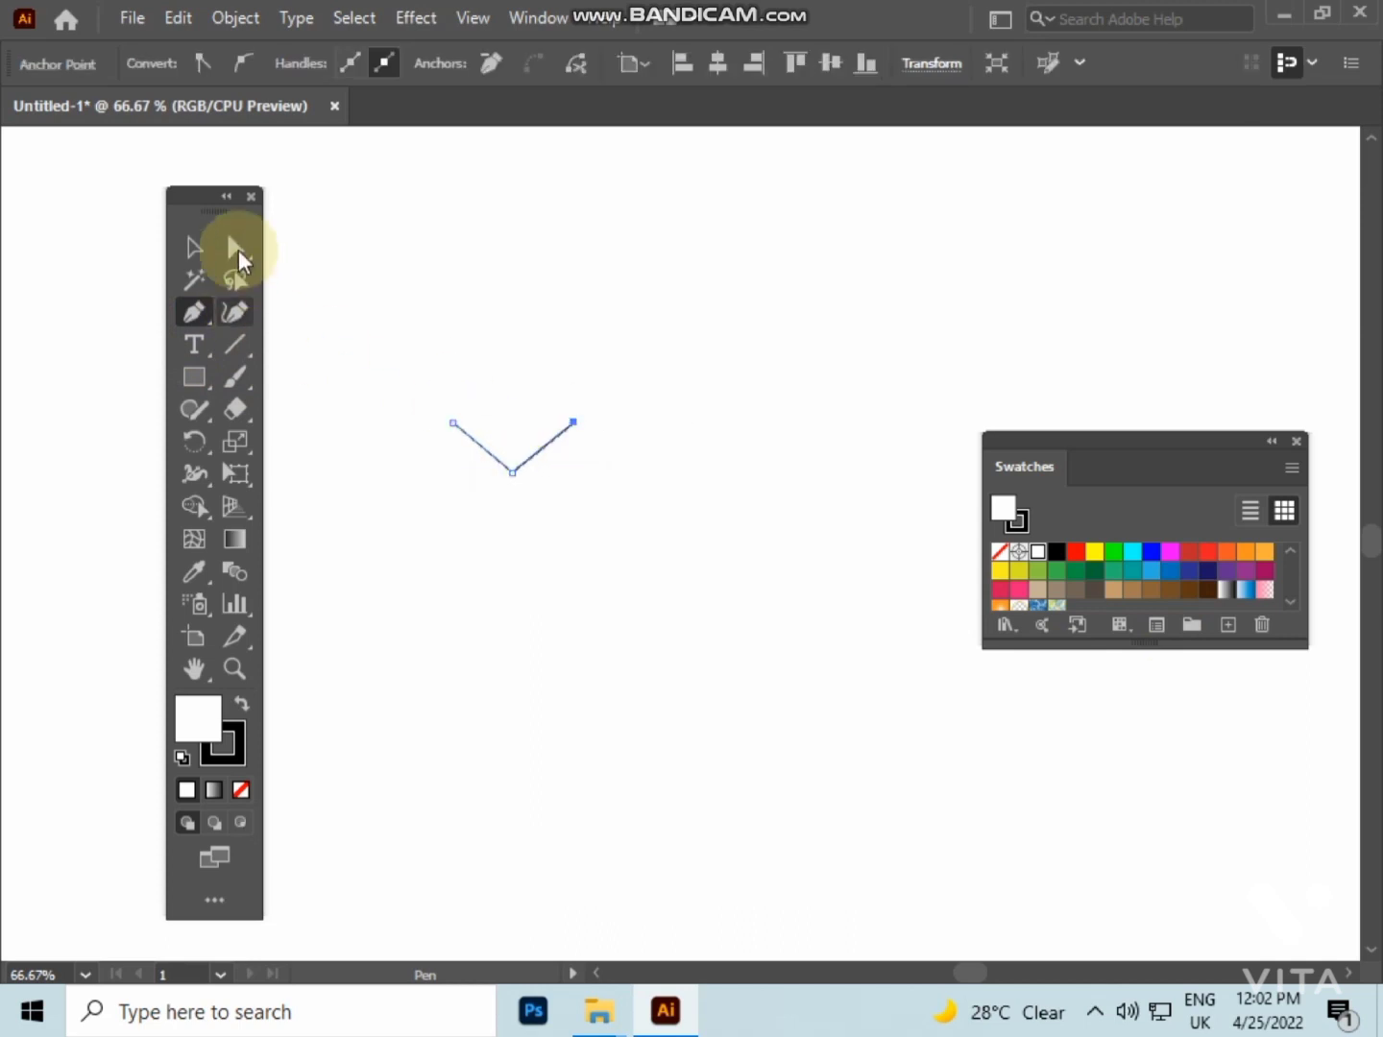
pyautogui.click(196, 248)
pyautogui.click(558, 384)
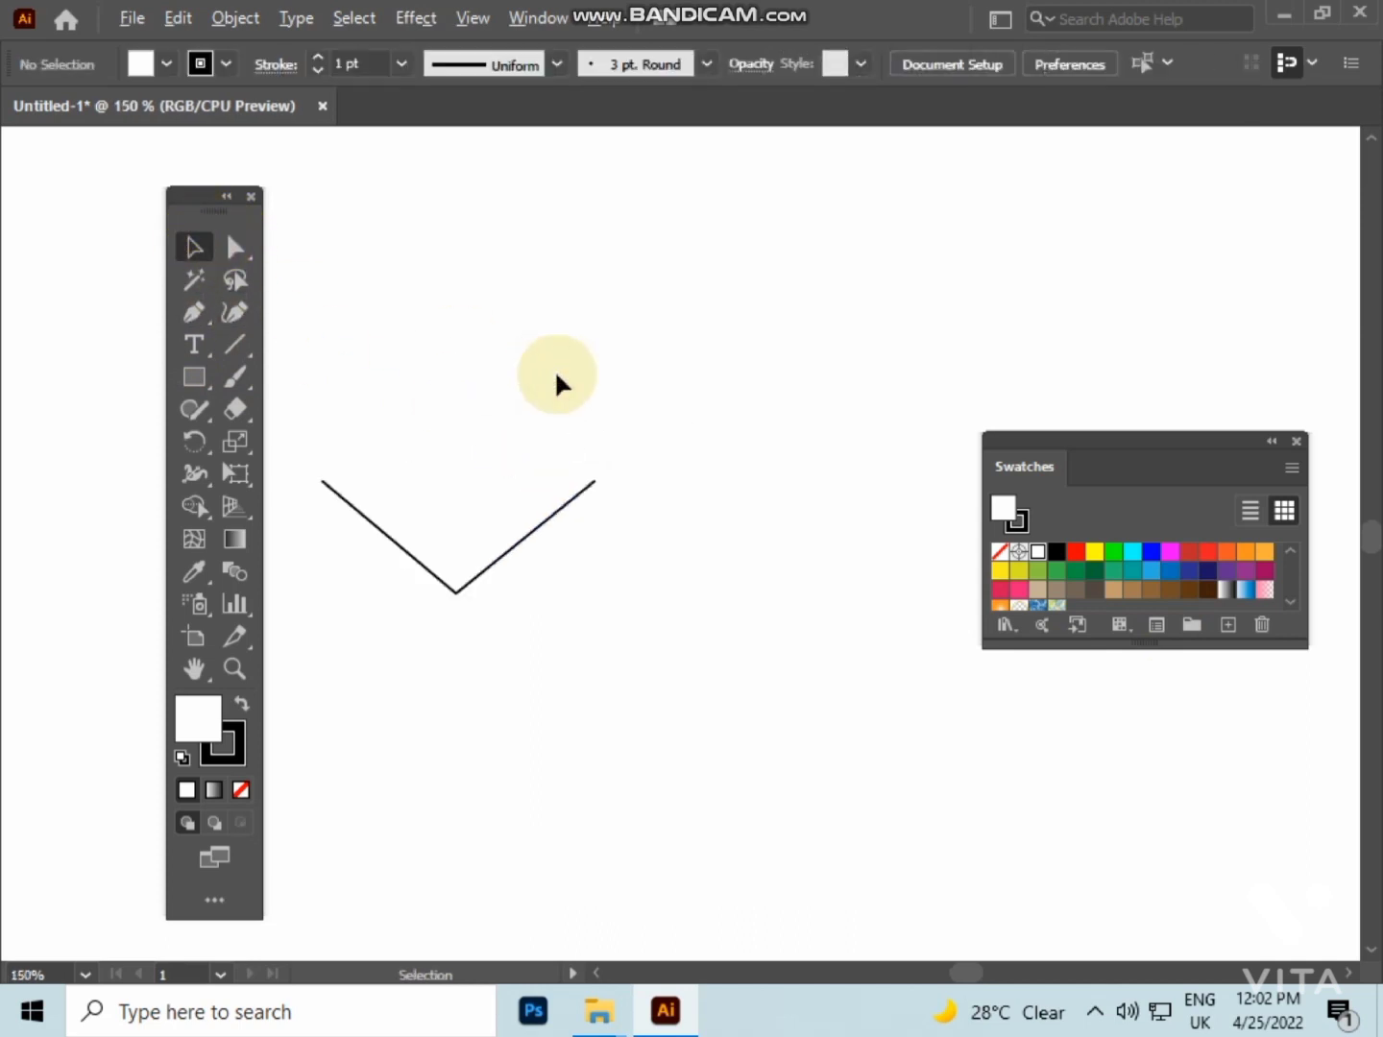
# - Set the V's stroke weight to 8 pt
pyautogui.moveTo(558, 383); pyautogui.dragTo(629, 382)
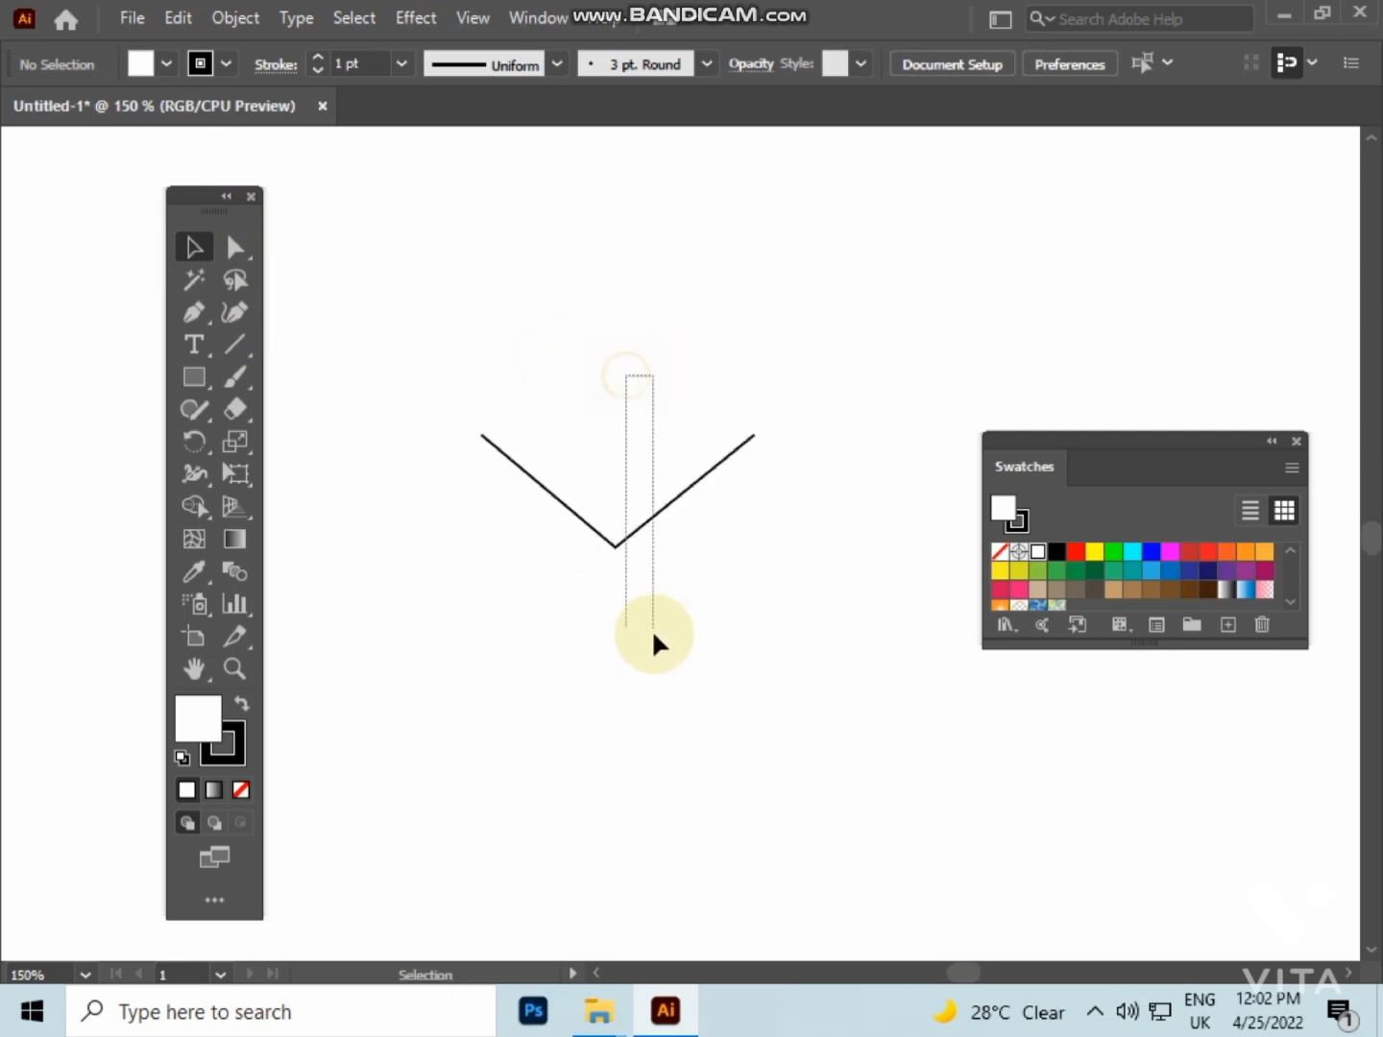
pyautogui.moveTo(653, 634); pyautogui.dragTo(654, 635)
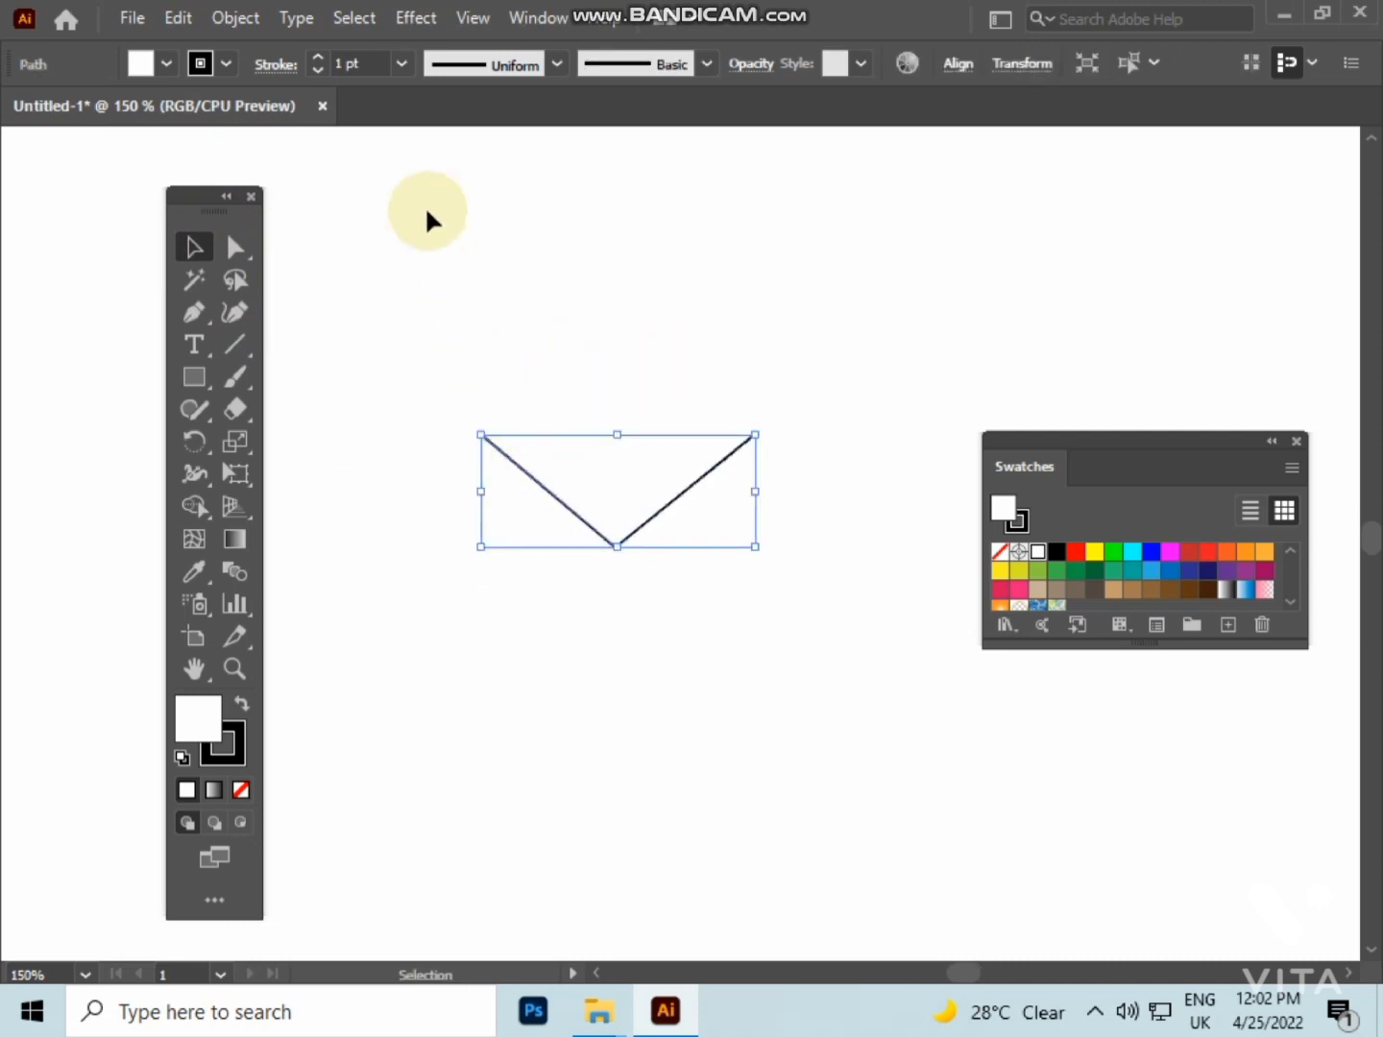
pyautogui.click(359, 64)
pyautogui.write('5')
pyautogui.press('Return')
pyautogui.write('8')
pyautogui.press('Return')
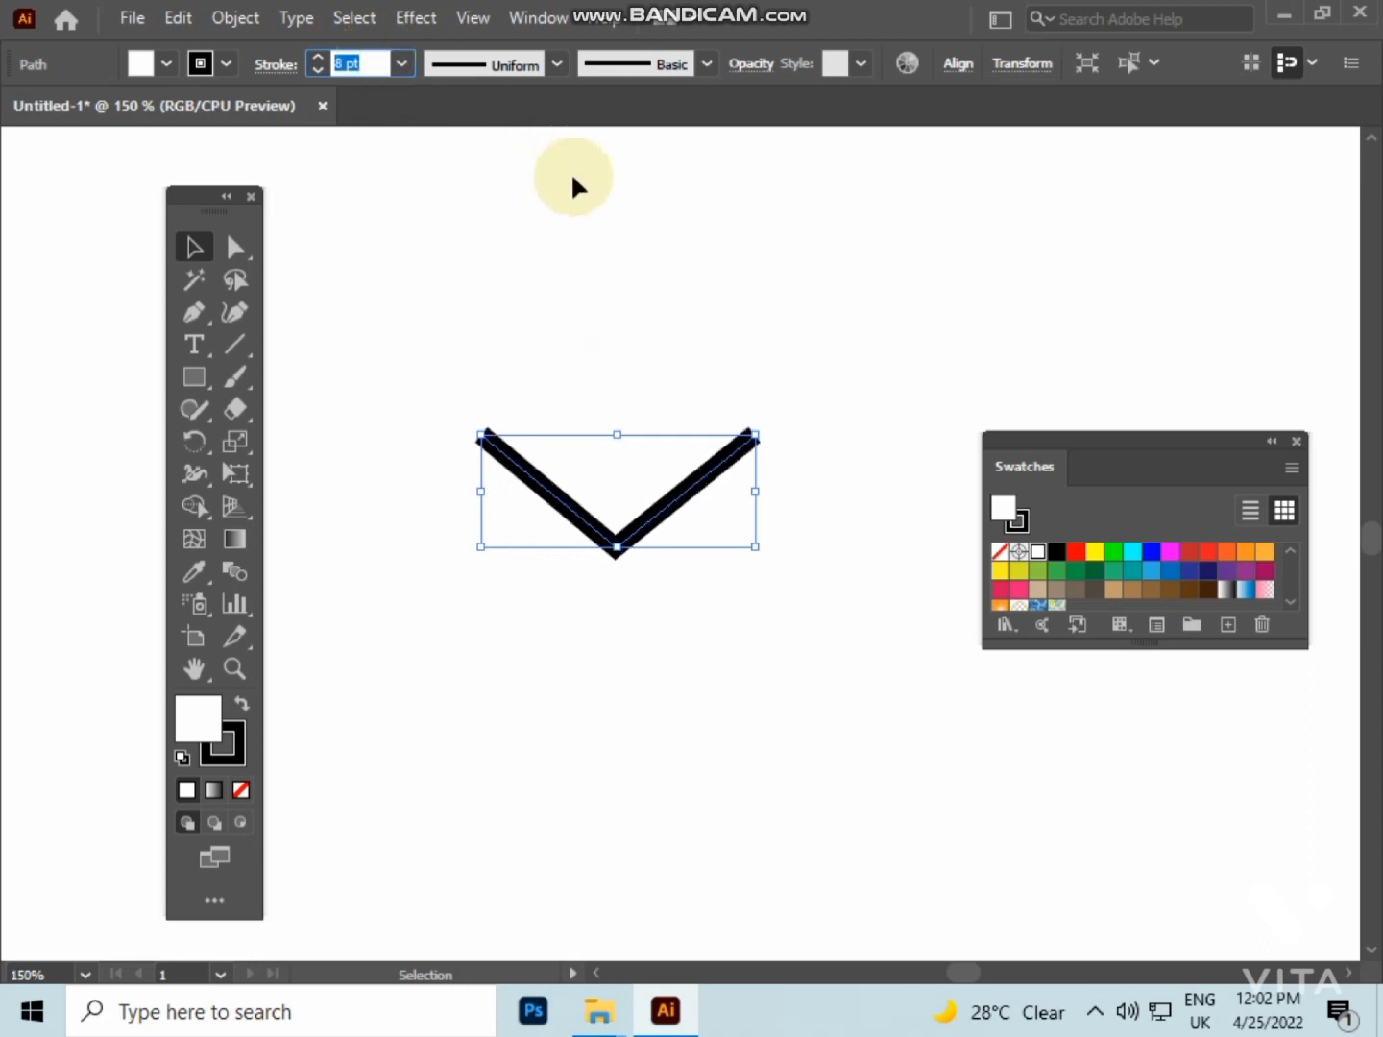
pyautogui.click(617, 203)
# - Move the V right and apply Width Profile 4 so it tapers
pyautogui.click(625, 522)
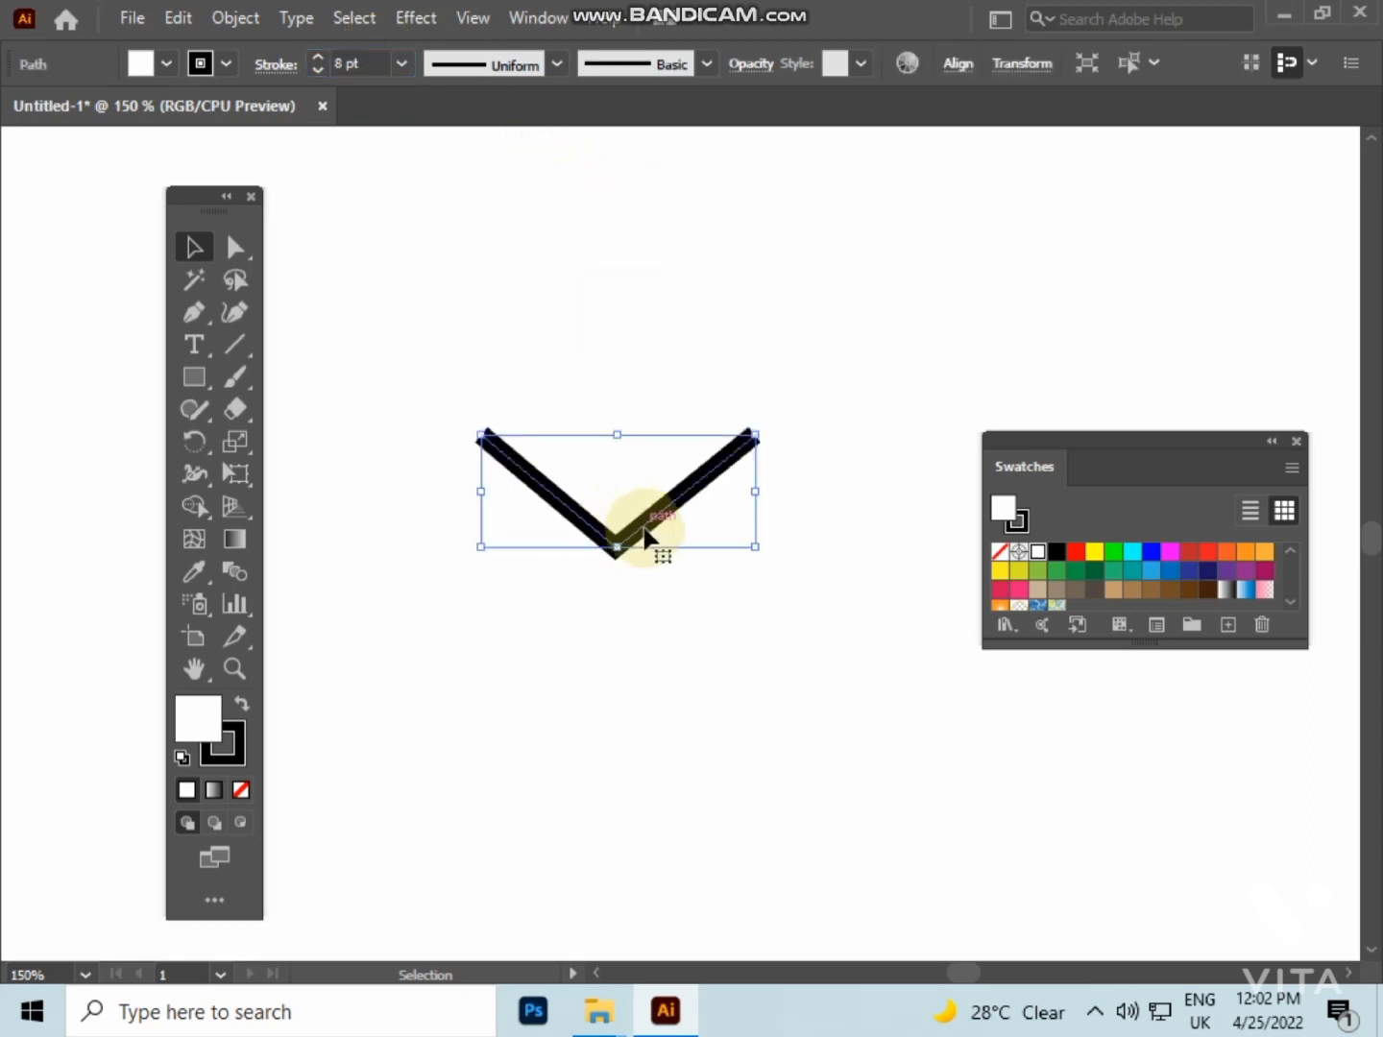
pyautogui.moveTo(636, 531); pyautogui.dragTo(718, 531)
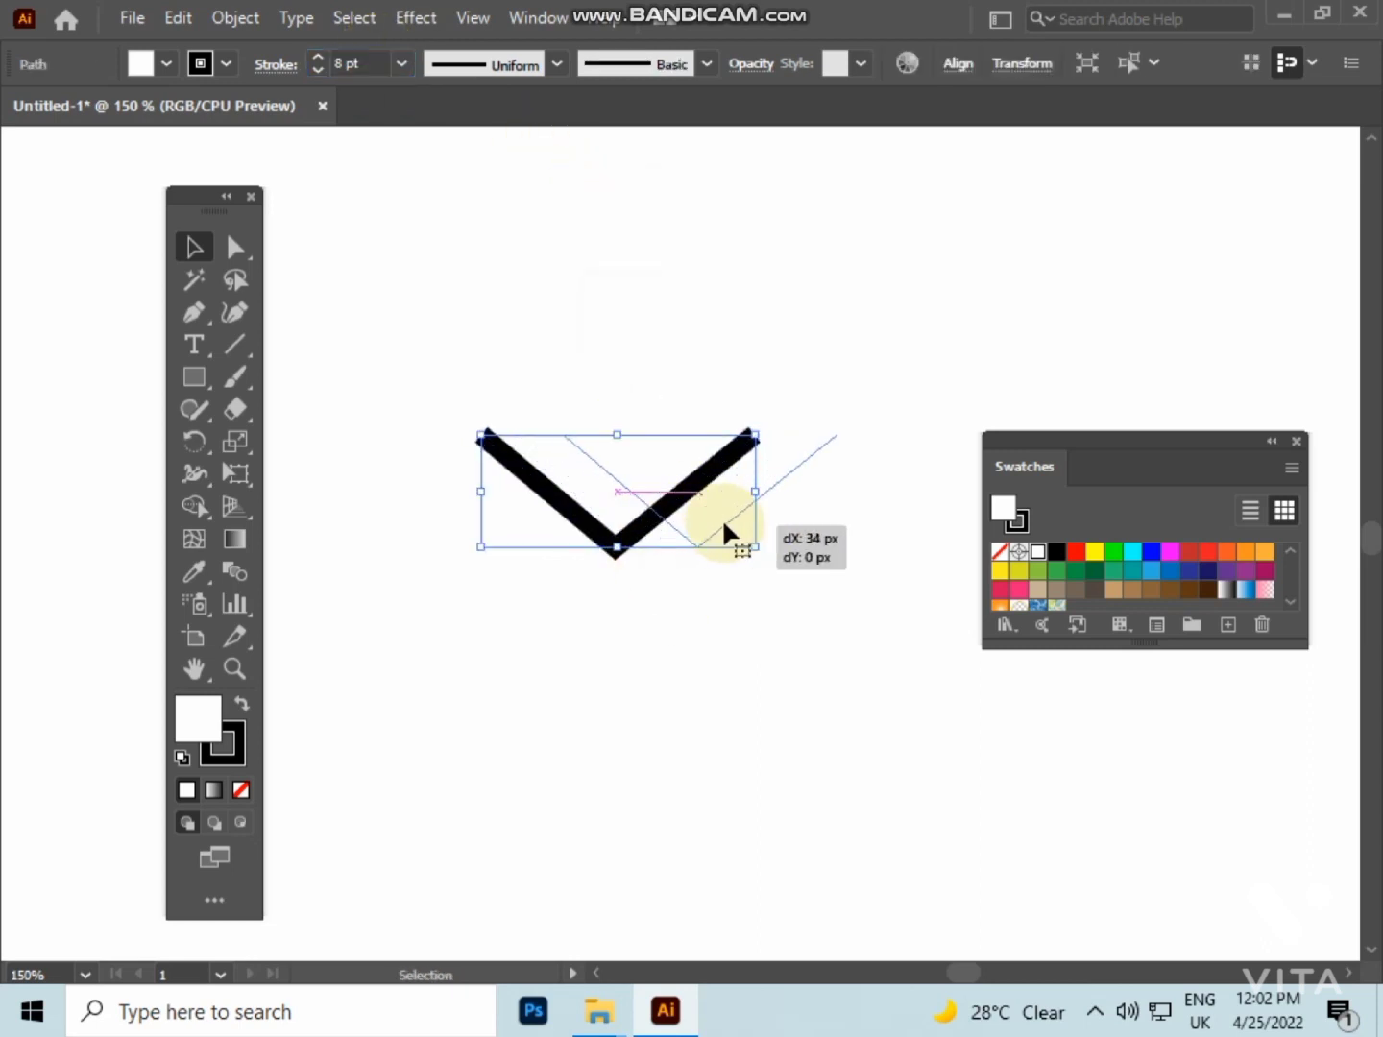
pyautogui.click(559, 64)
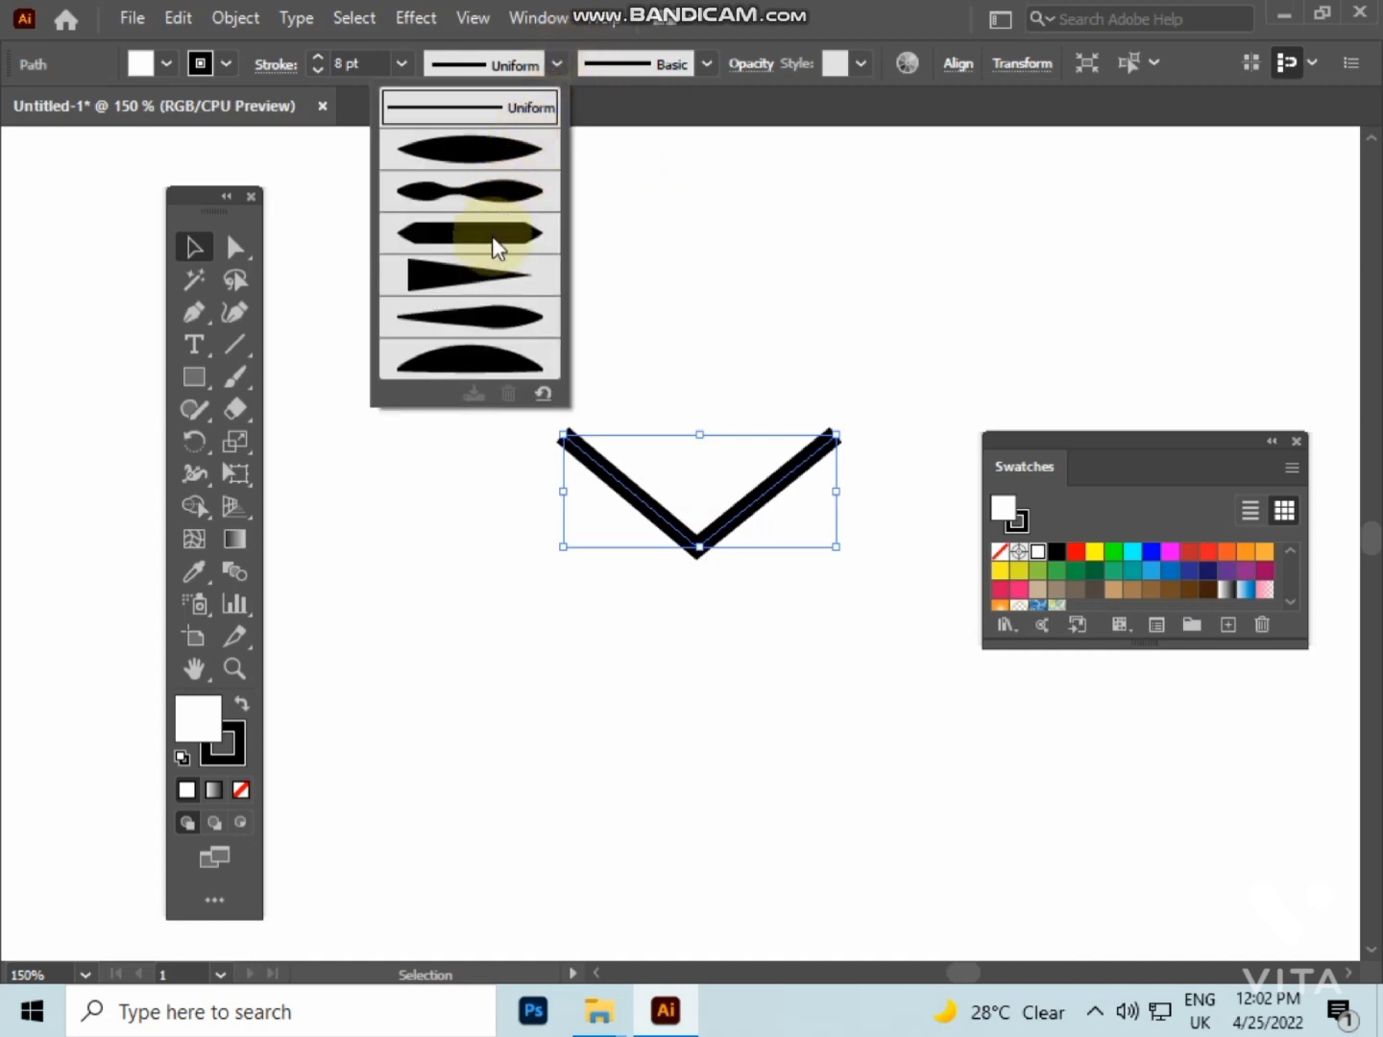
pyautogui.click(453, 283)
pyautogui.click(575, 308)
pyautogui.moveTo(576, 337); pyautogui.dragTo(615, 566)
# - Reflect the tapered V across the vertical axis as a copy
pyautogui.rightClick(606, 470)
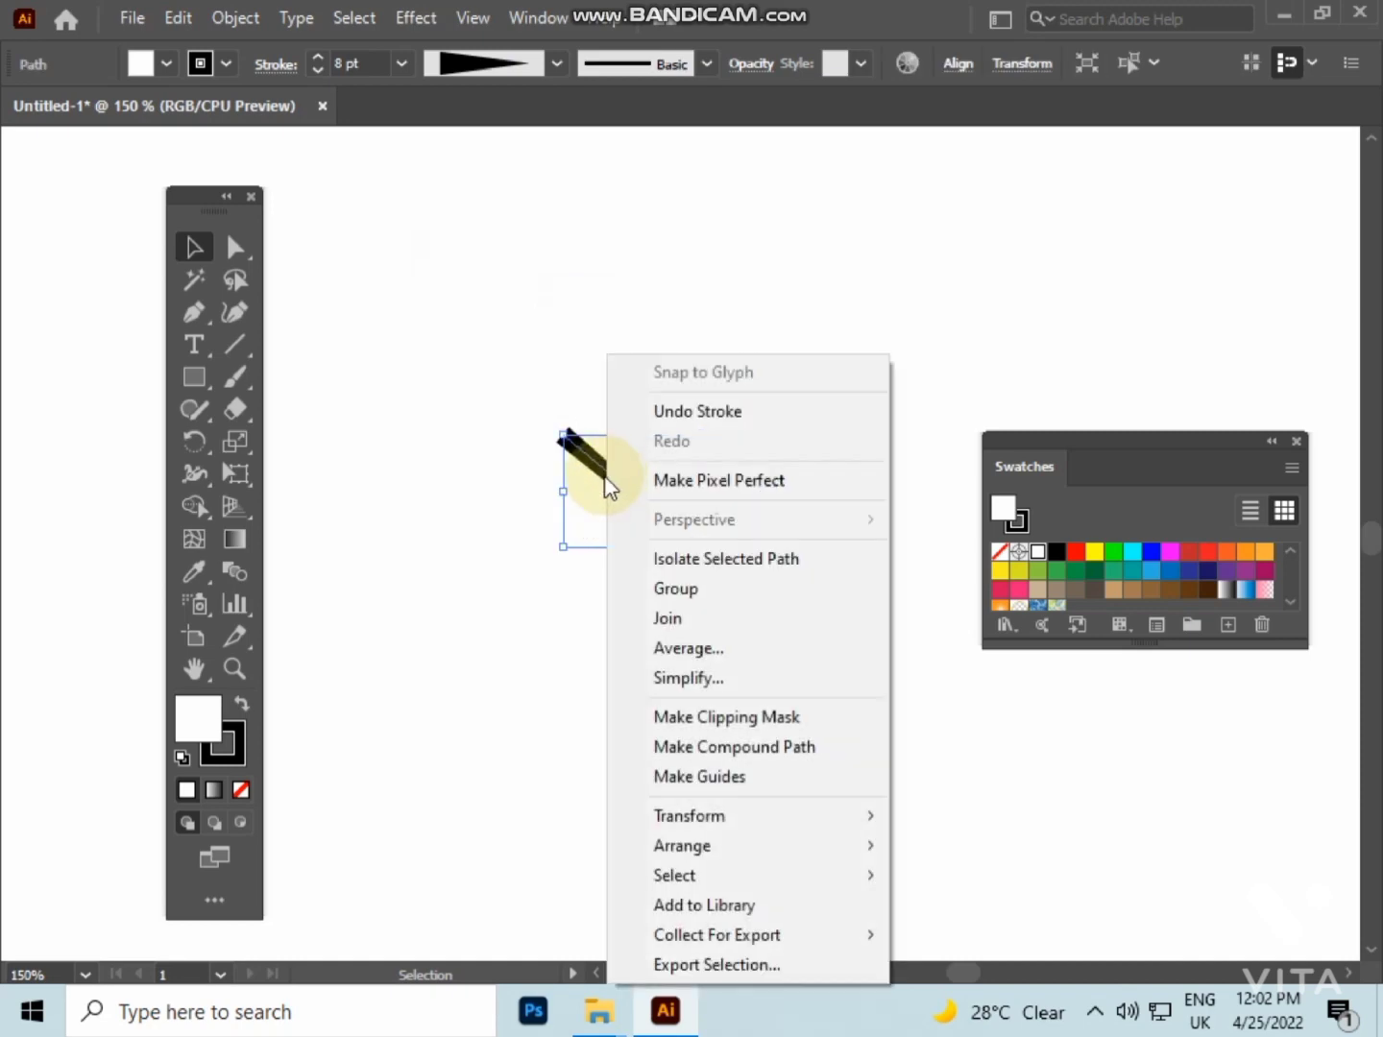
pyautogui.moveTo(745, 816)
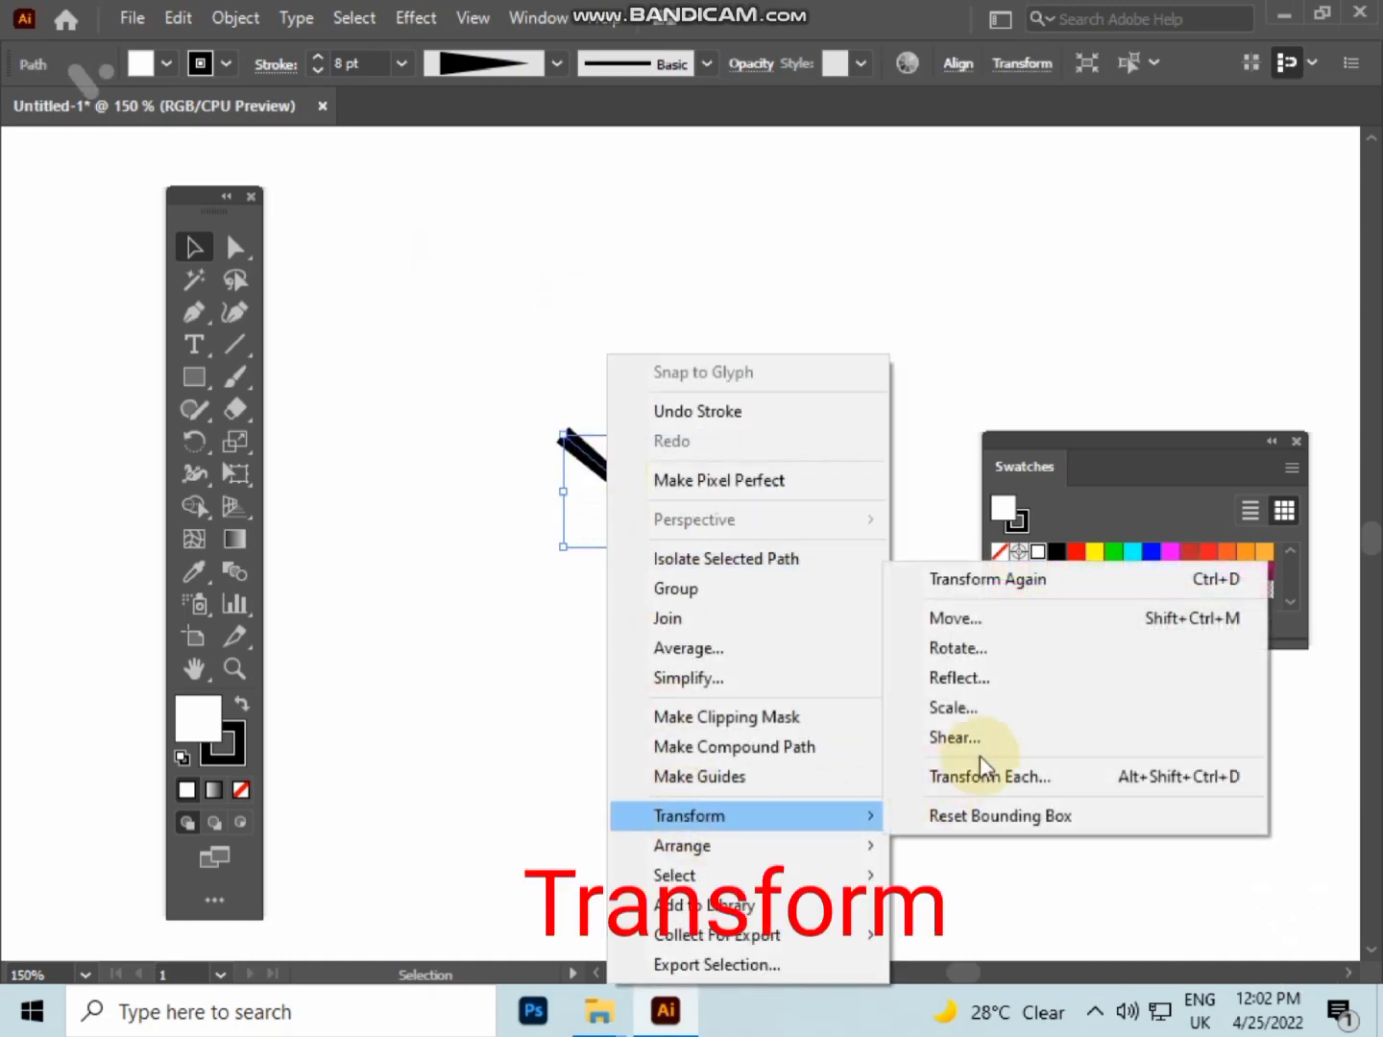
pyautogui.click(1000, 684)
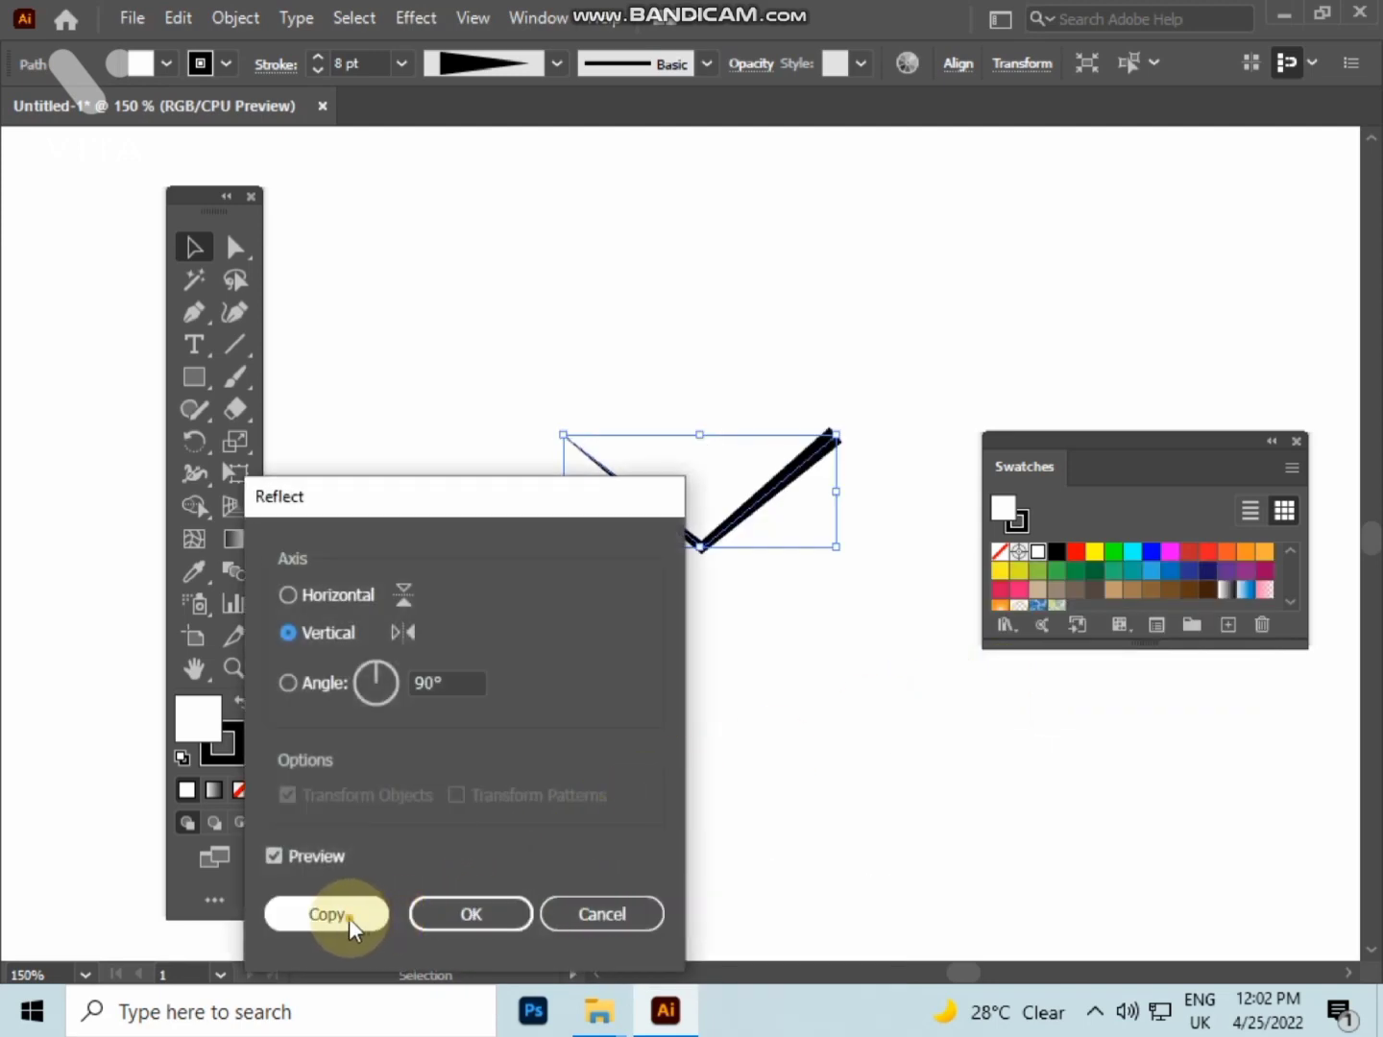
pyautogui.click(331, 917)
pyautogui.click(735, 730)
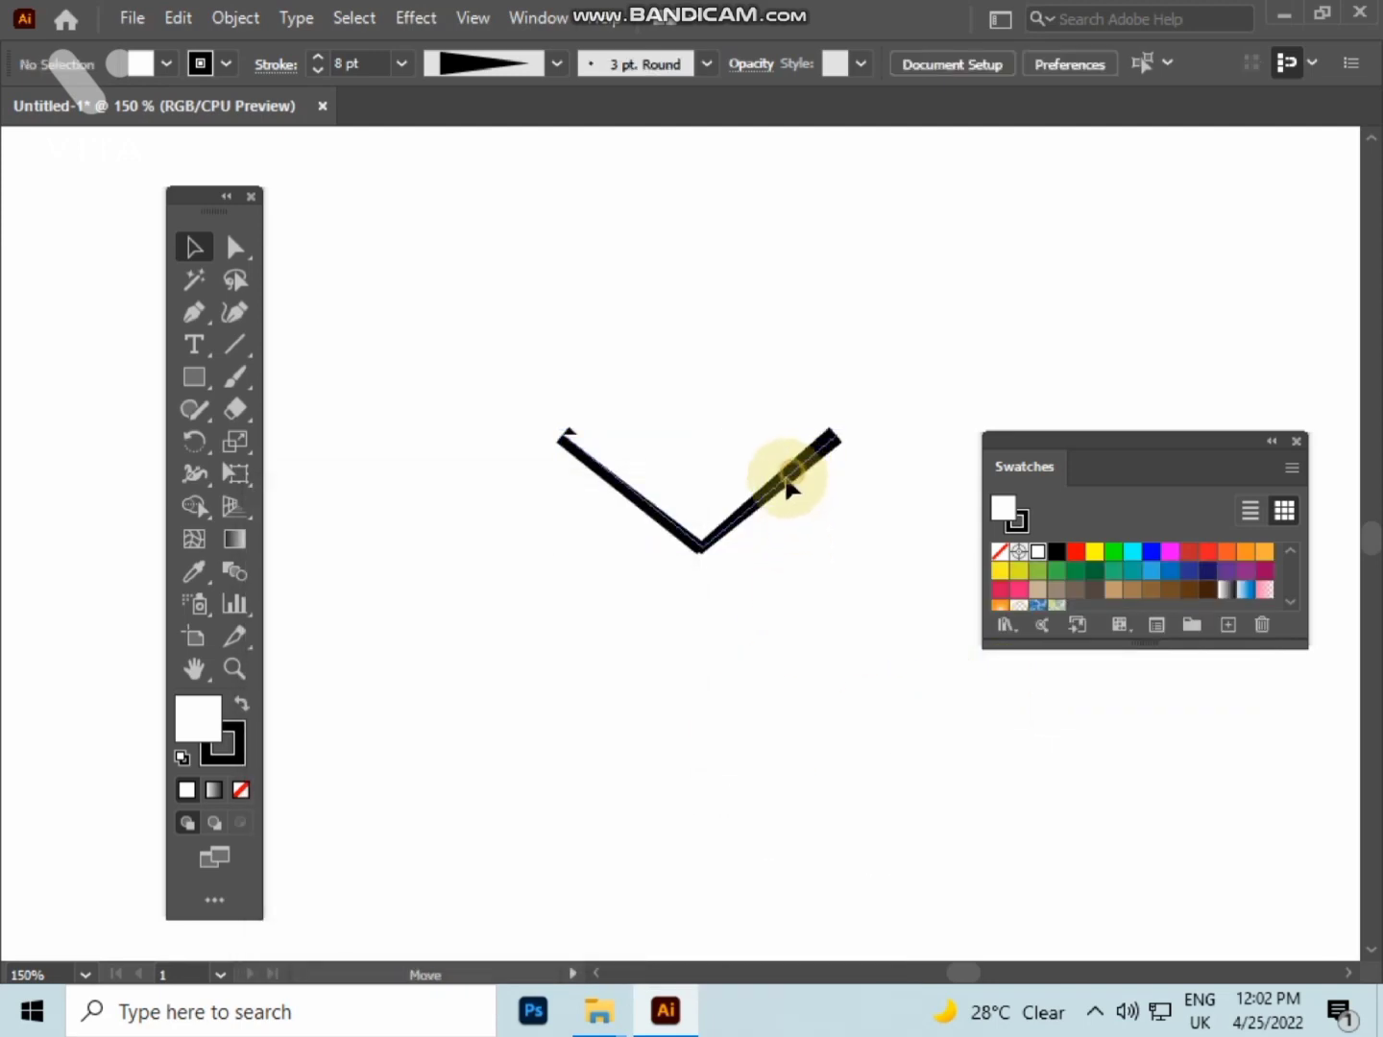
# - Move the mirrored V left beside the original to form a W, then centre it
pyautogui.moveTo(786, 489); pyautogui.dragTo(515, 479)
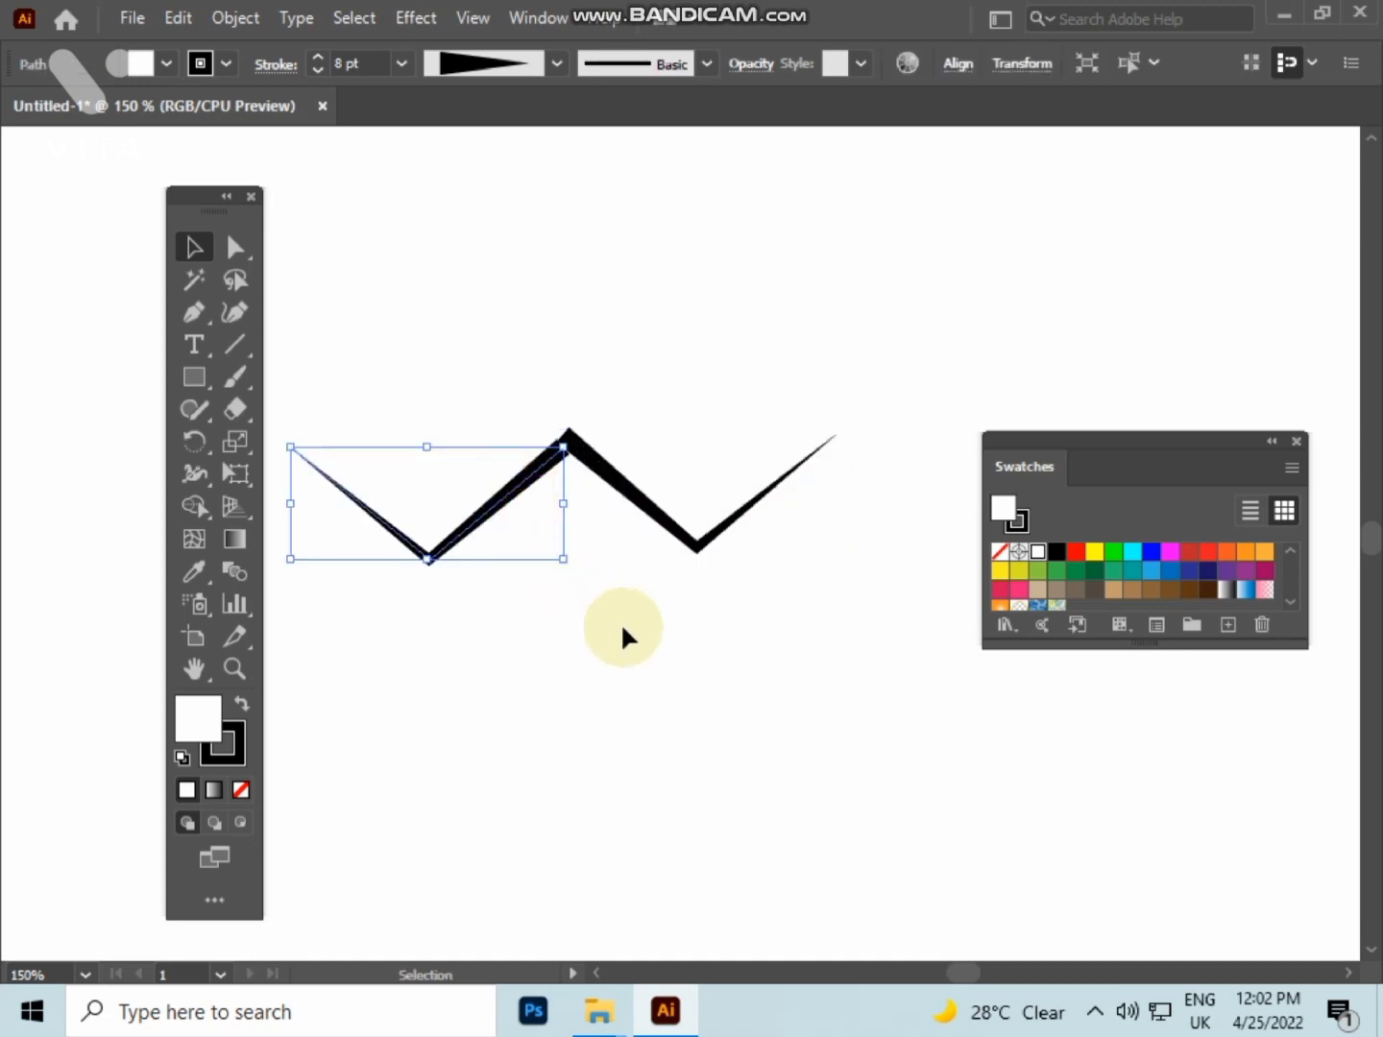
pyautogui.hotkey('ctrl', 'a')
pyautogui.hotkey('shift', 'Right')
pyautogui.hotkey('shift', 'Right')
pyautogui.hotkey('shift', 'Right')
pyautogui.hotkey('shift', 'Right')
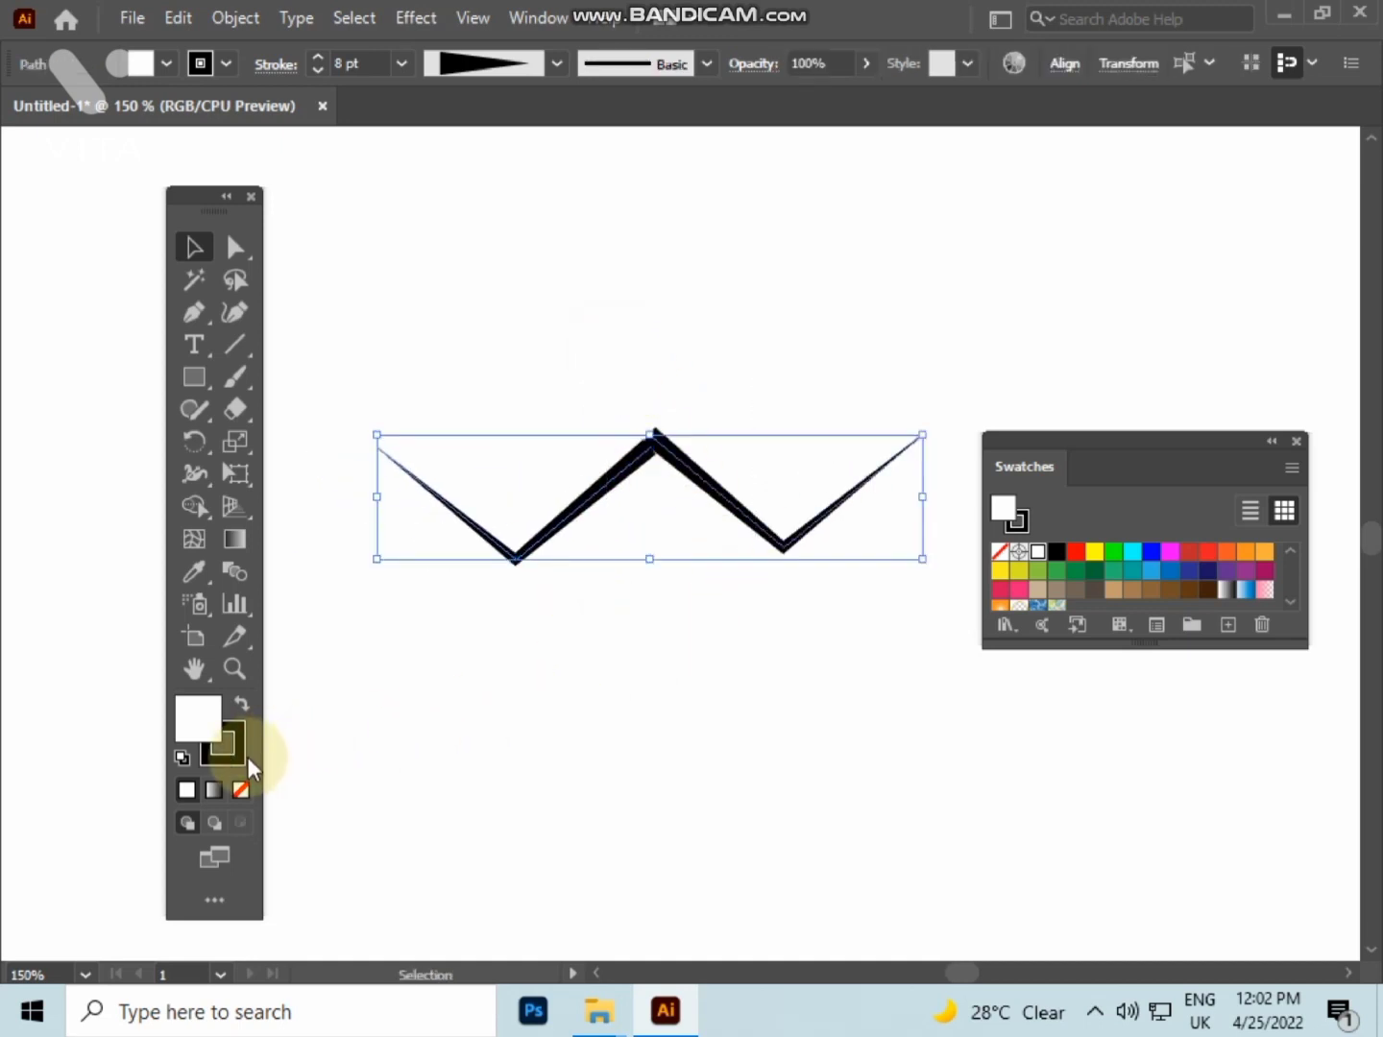
pyautogui.click(565, 787)
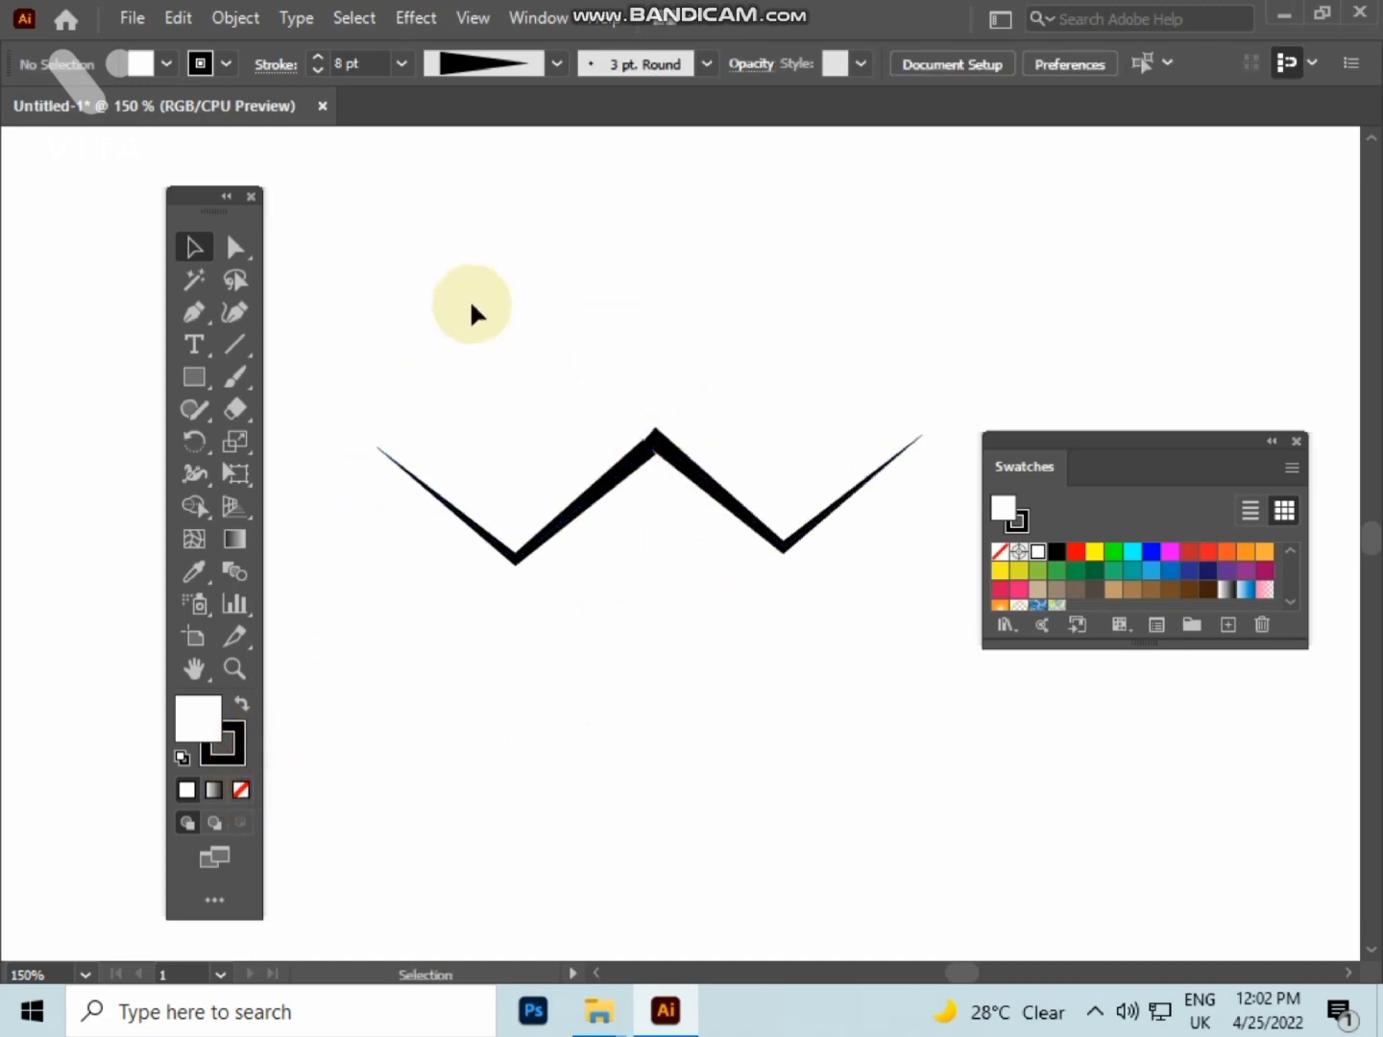
pyautogui.moveTo(492, 333); pyautogui.dragTo(384, 500)
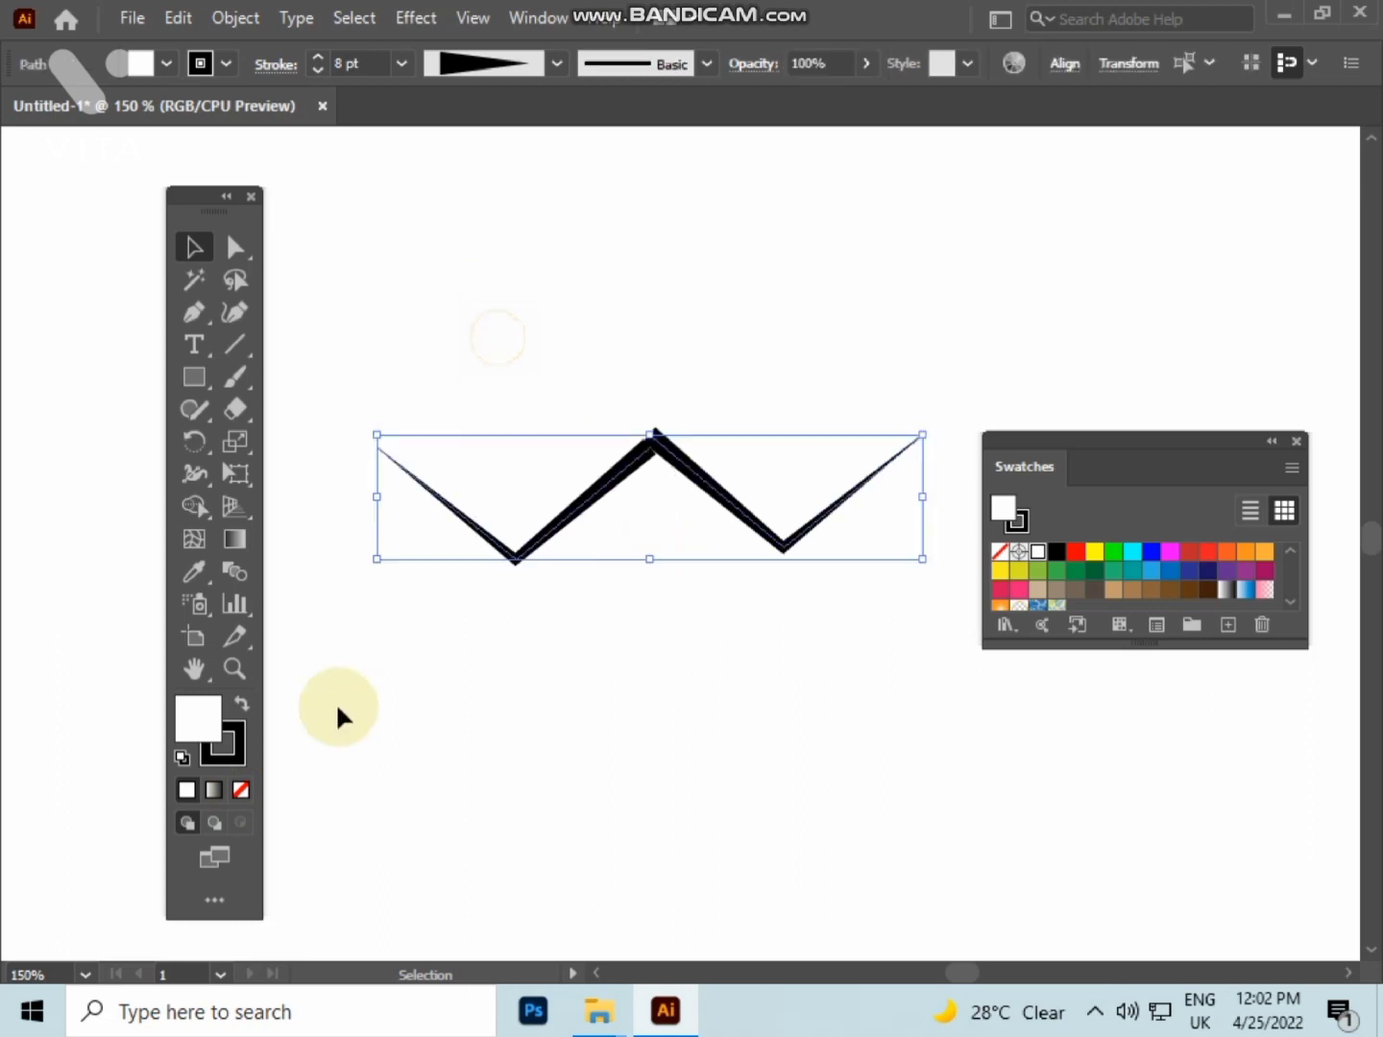
pyautogui.click(617, 700)
# - Shift the W's left half to close the gap at the centre peak
pyautogui.moveTo(629, 468); pyautogui.dragTo(639, 462)
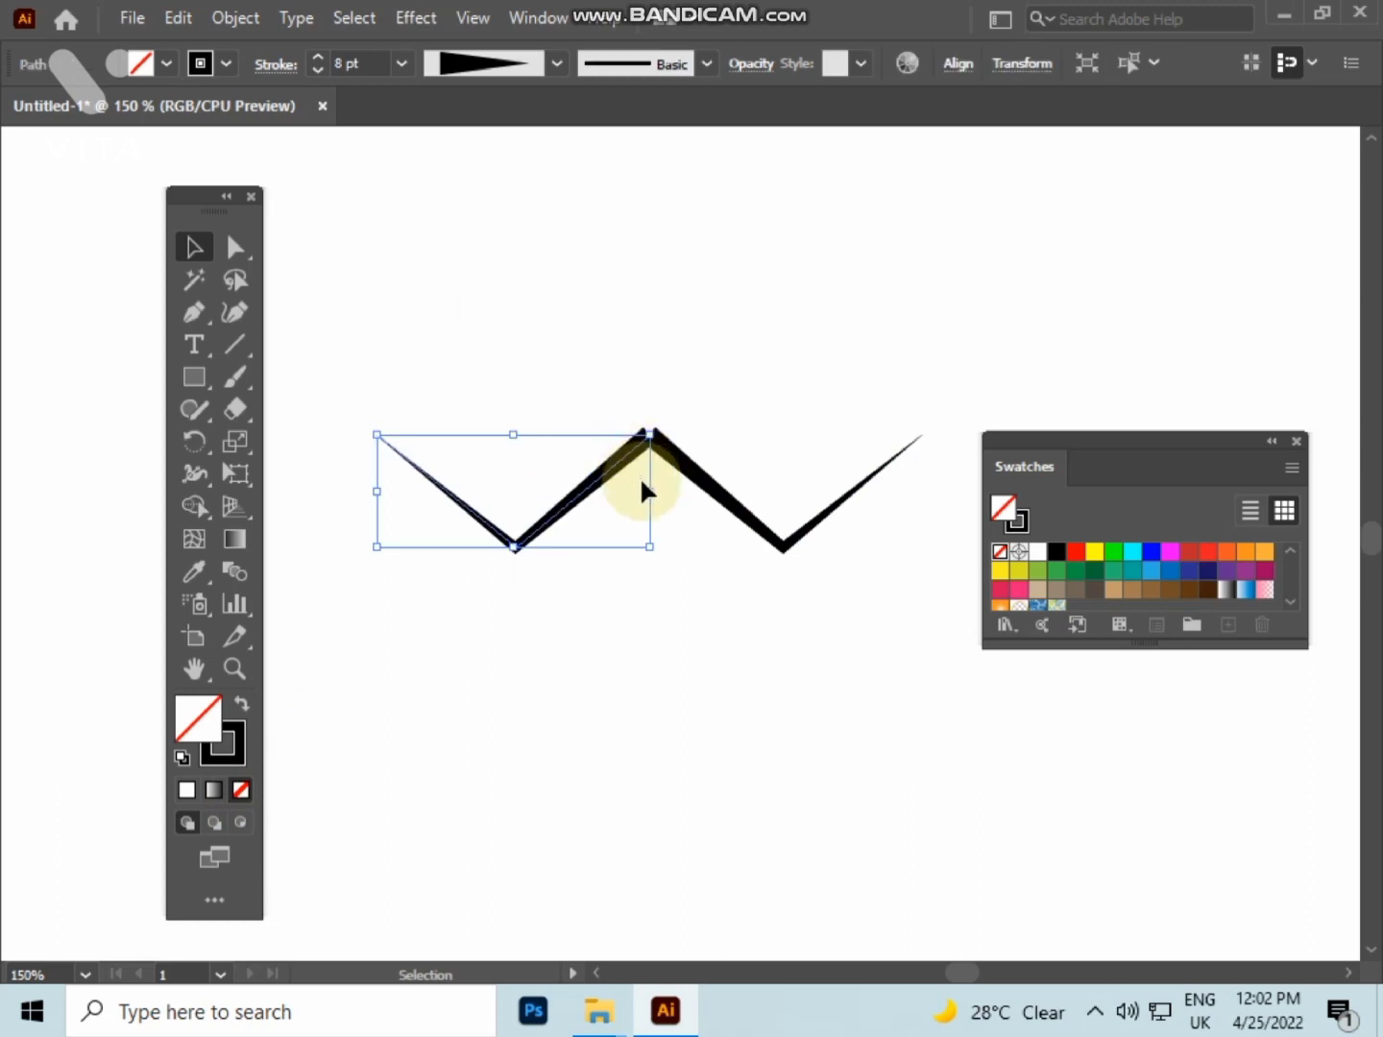
pyautogui.click(688, 511)
pyautogui.scroll(3, 687, 510)
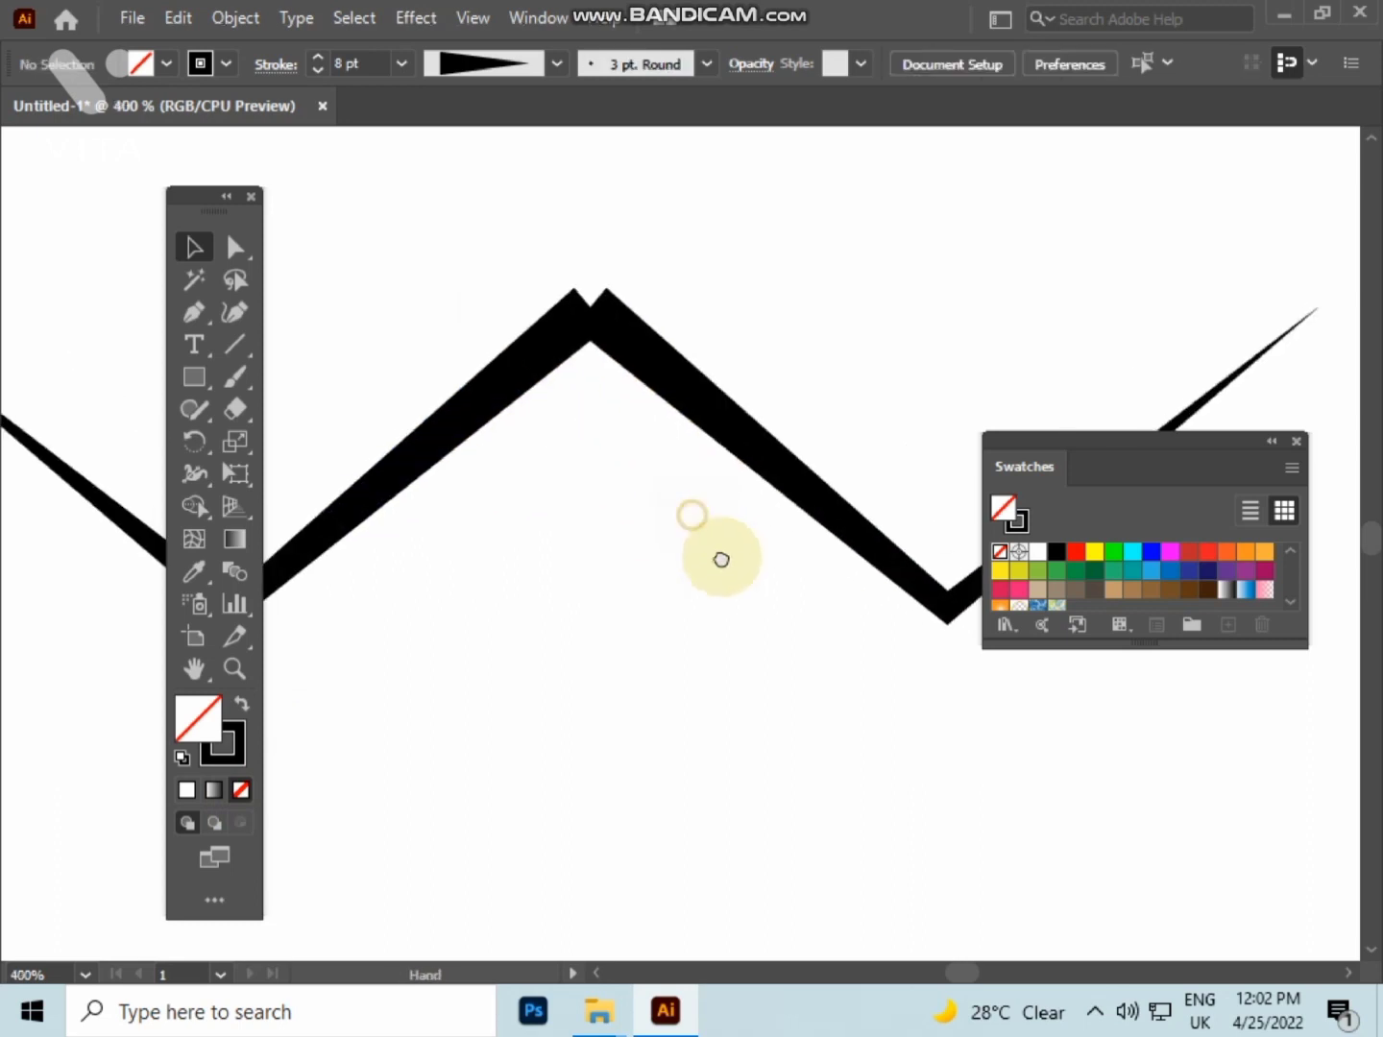
pyautogui.click(634, 375)
pyautogui.click(645, 443)
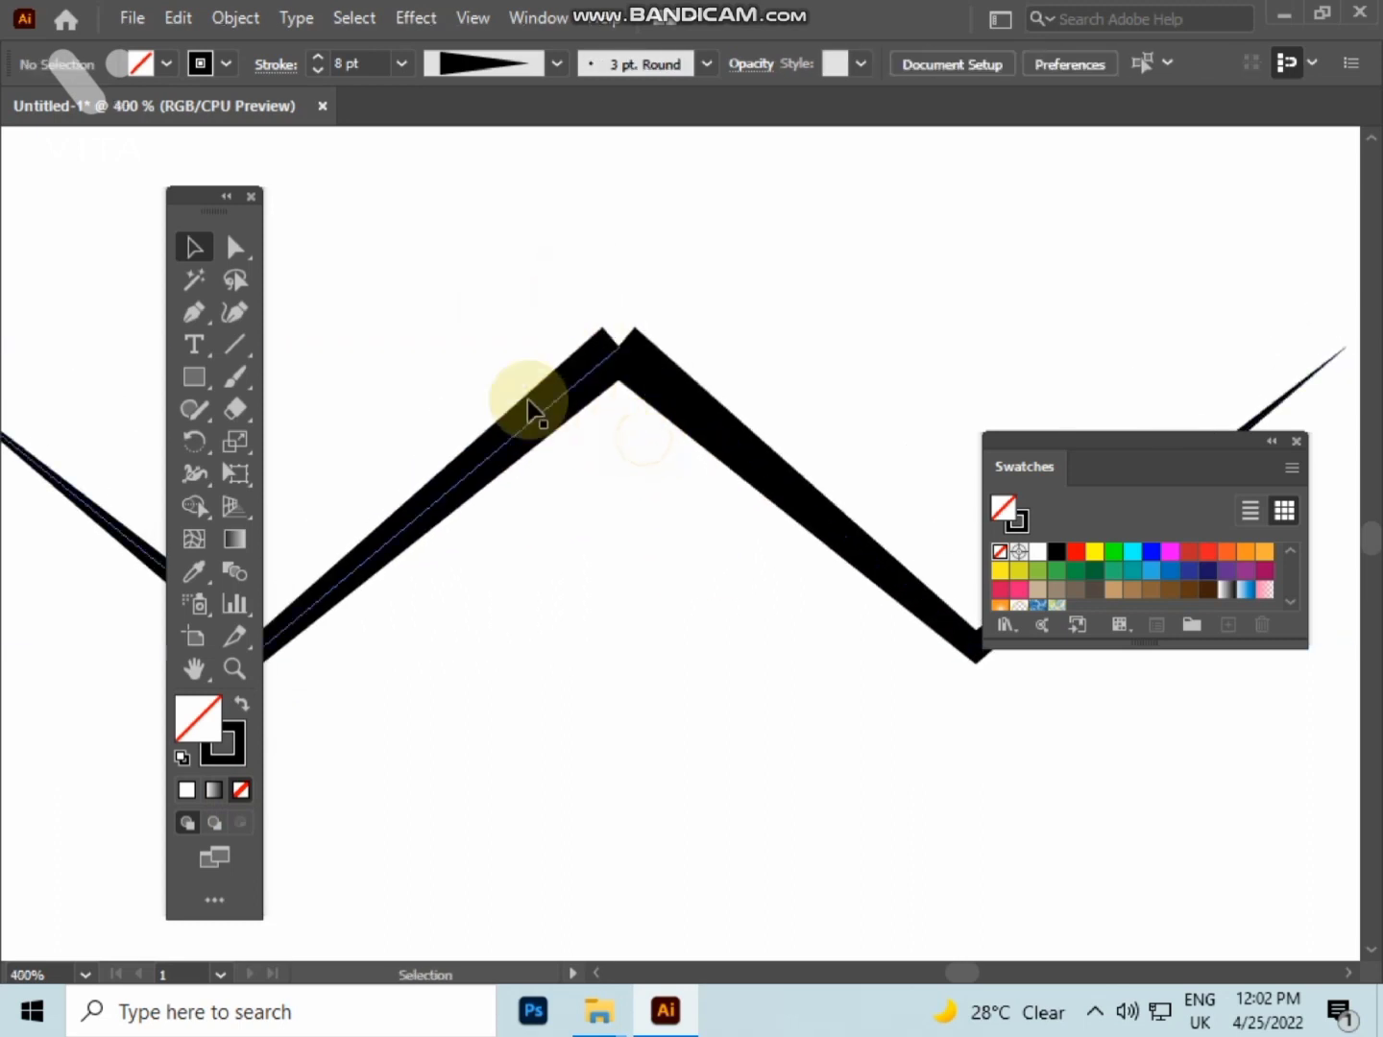
pyautogui.moveTo(532, 411); pyautogui.dragTo(609, 437)
pyautogui.click(712, 501)
# - Fine-tune both halves so the zigzag's peaks line up
pyautogui.scroll(-2, 711, 502)
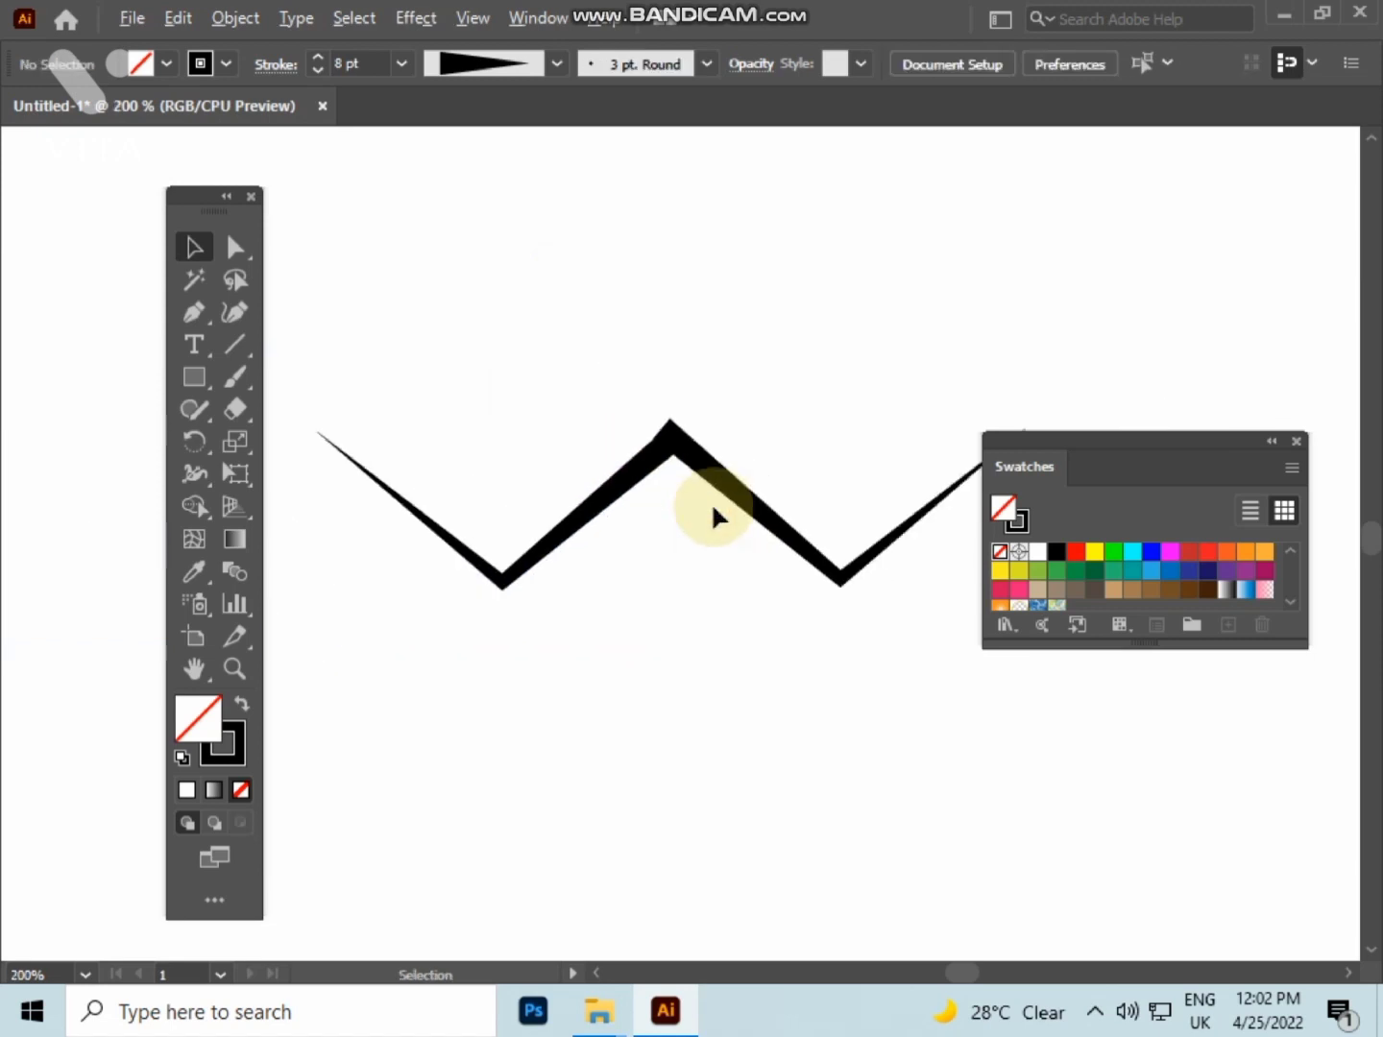
pyautogui.scroll(2, 687, 471)
pyautogui.moveTo(538, 433)
pyautogui.mouseDown()
pyautogui.moveTo(569, 519)
pyautogui.moveTo(582, 492)
pyautogui.moveTo(667, 523)
pyautogui.mouseUp()
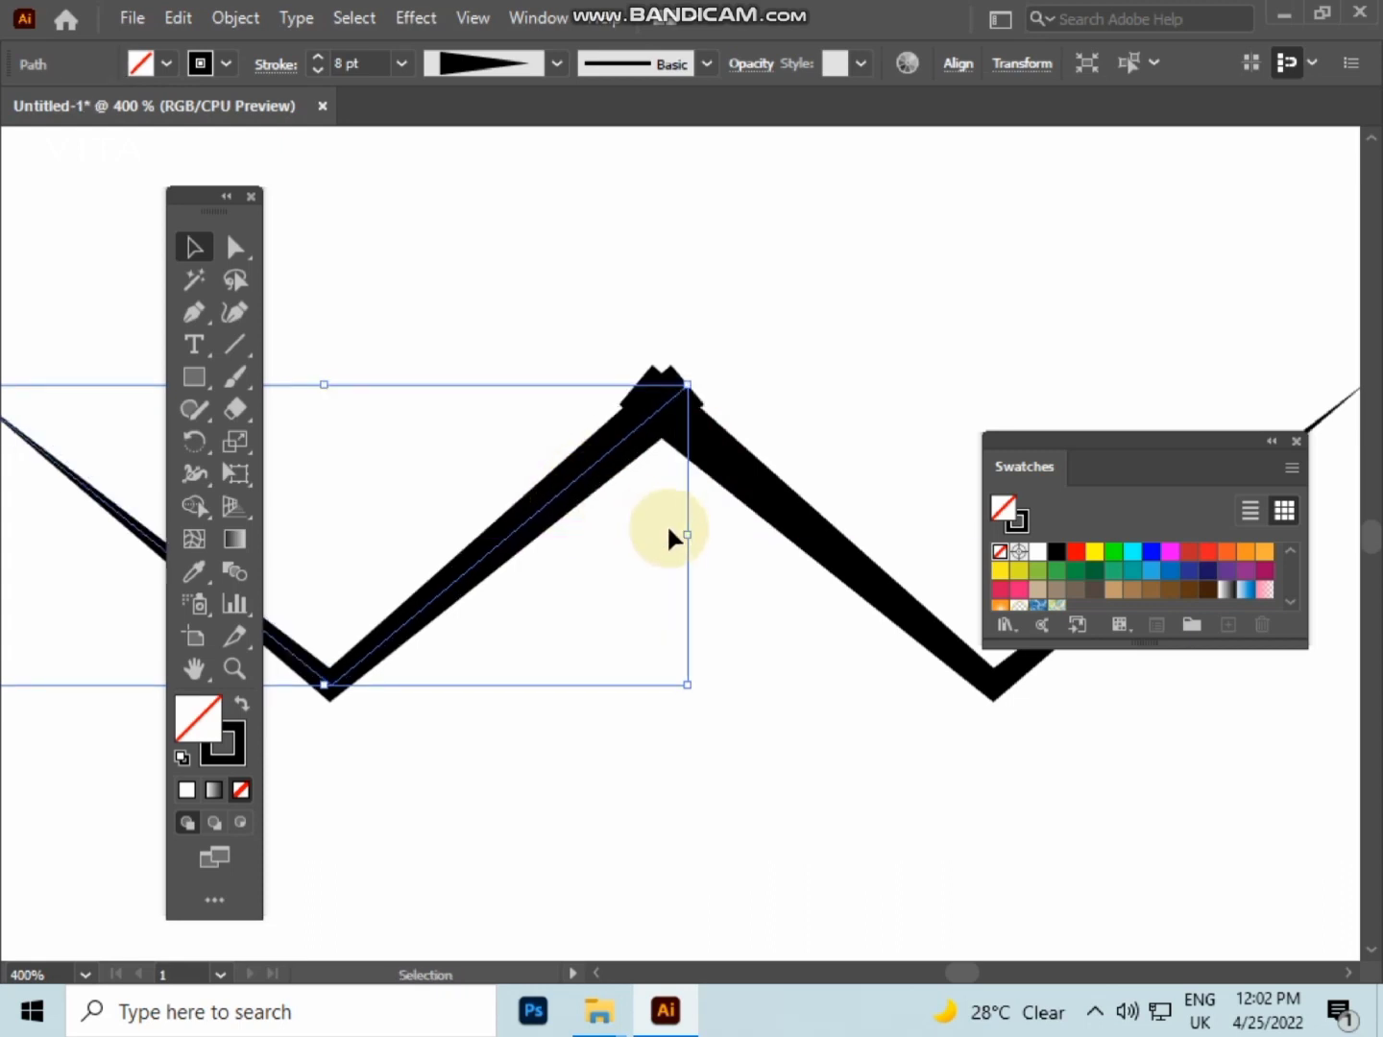
pyautogui.click(750, 545)
pyautogui.scroll(-1, 749, 544)
pyautogui.moveTo(748, 547)
pyautogui.mouseDown()
pyautogui.moveTo(735, 470)
pyautogui.moveTo(745, 403)
pyautogui.mouseUp()
pyautogui.click(681, 462)
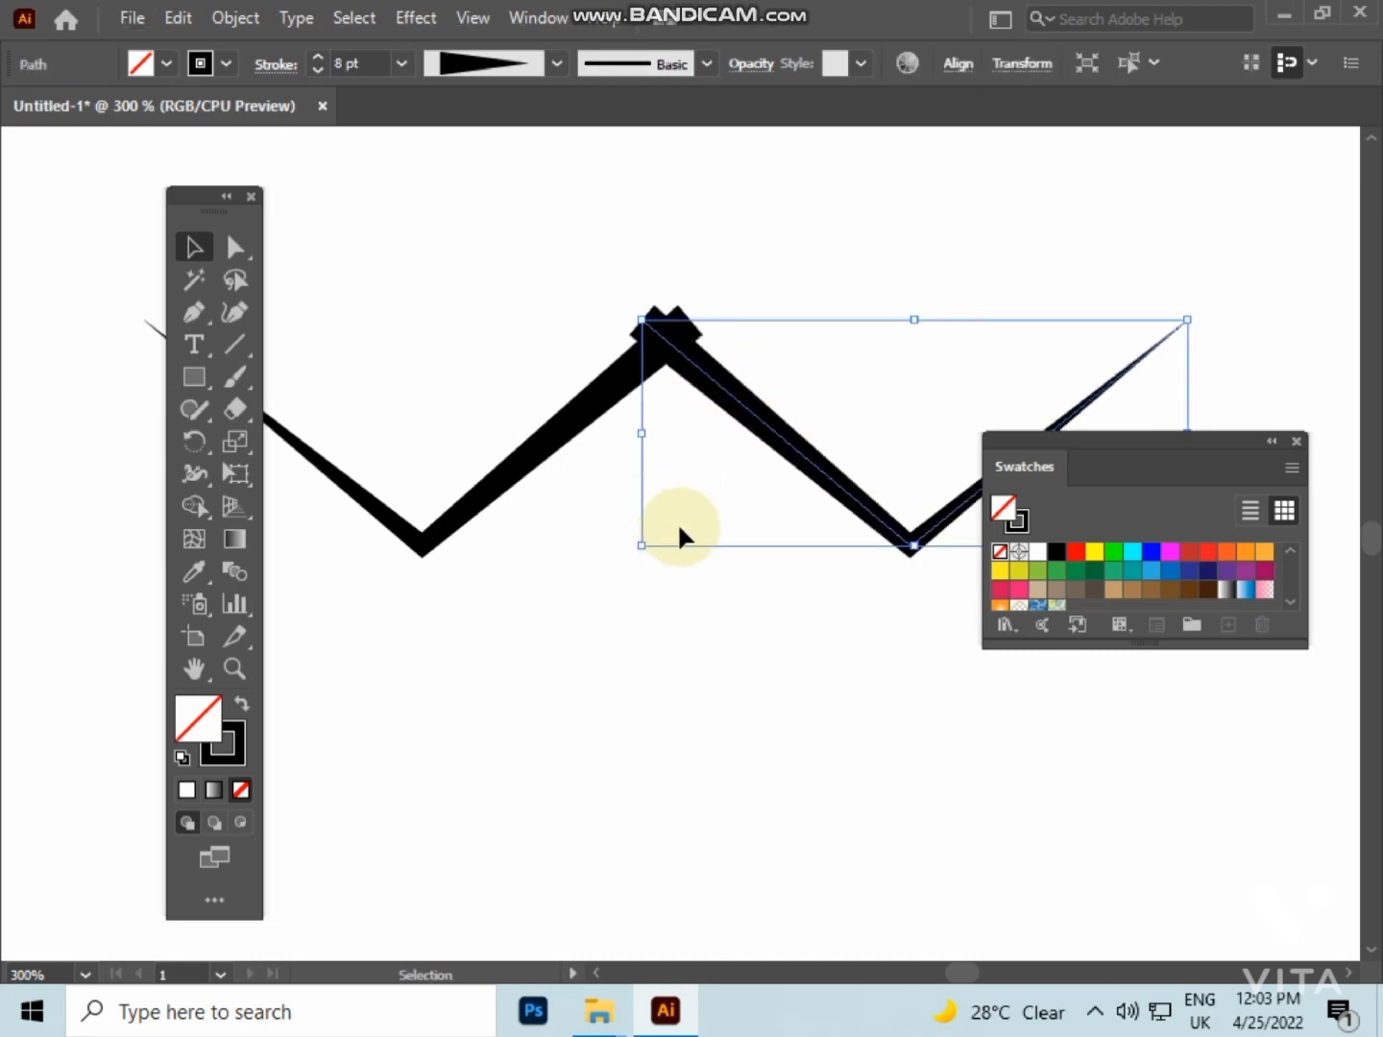
# - Vertical-align-centre both W halves via the control bar Align options
pyautogui.click(616, 645)
pyautogui.moveTo(572, 280); pyautogui.dragTo(753, 537)
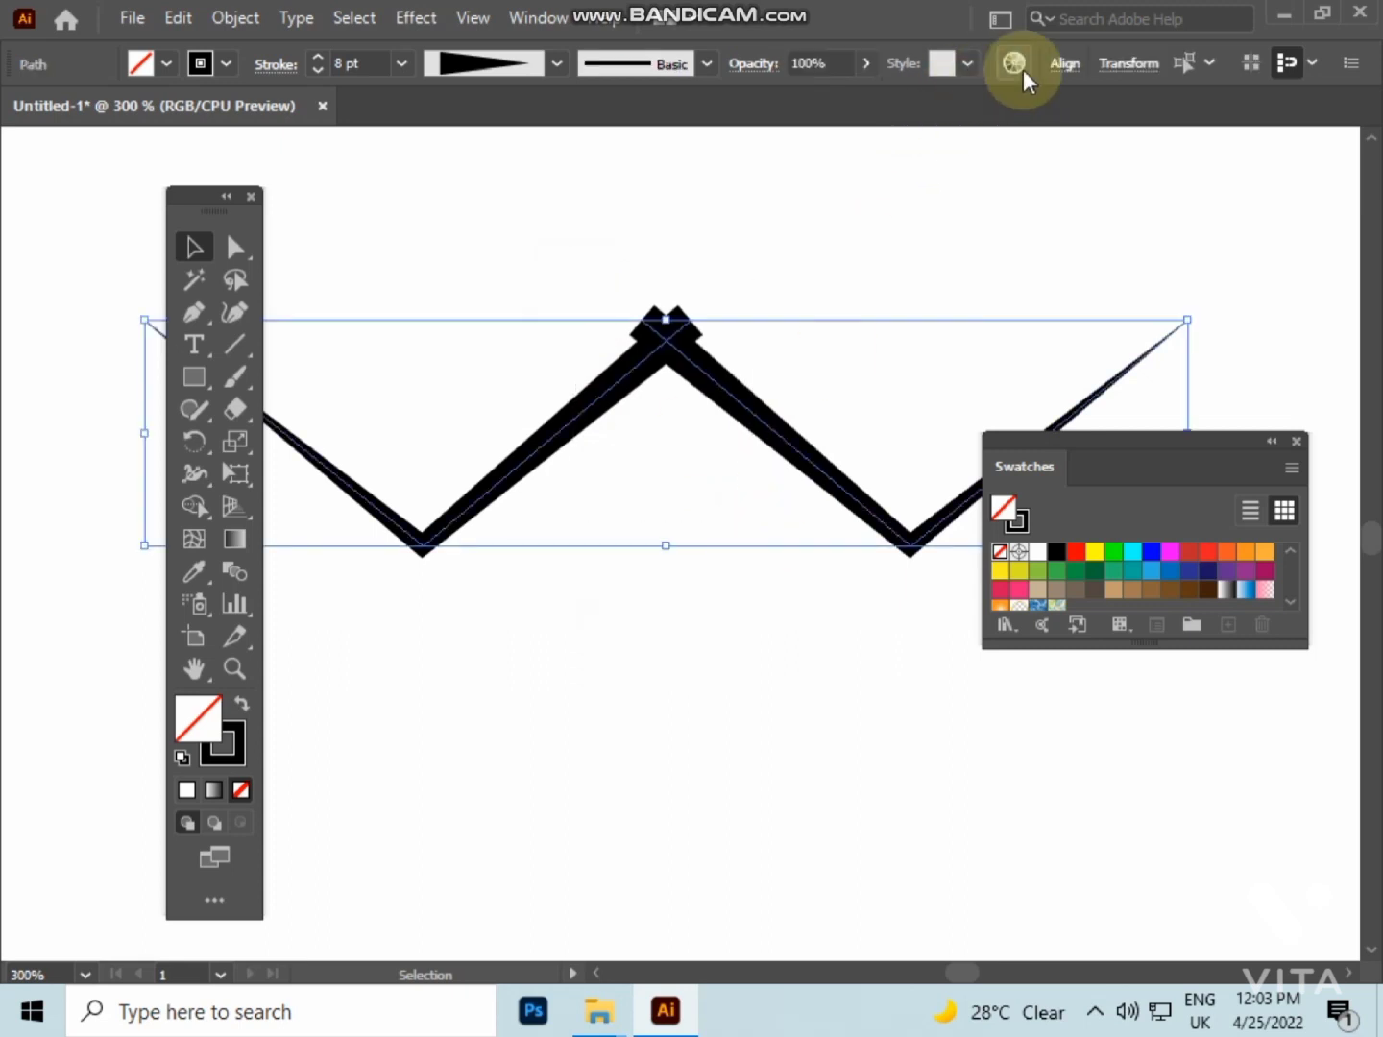
pyautogui.click(1061, 63)
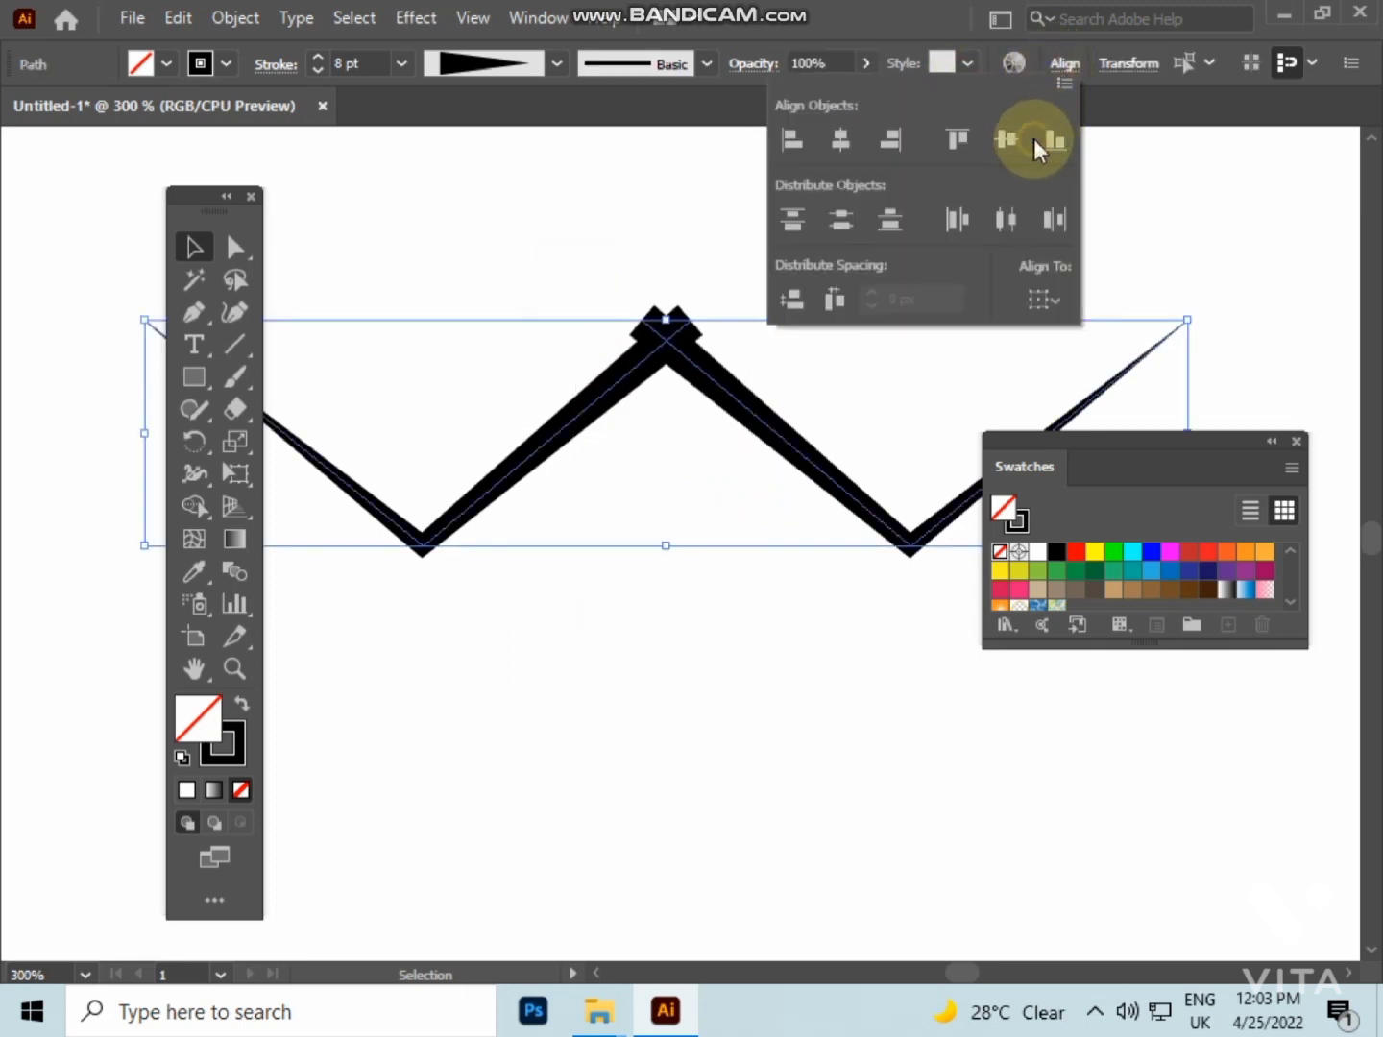
pyautogui.click(704, 716)
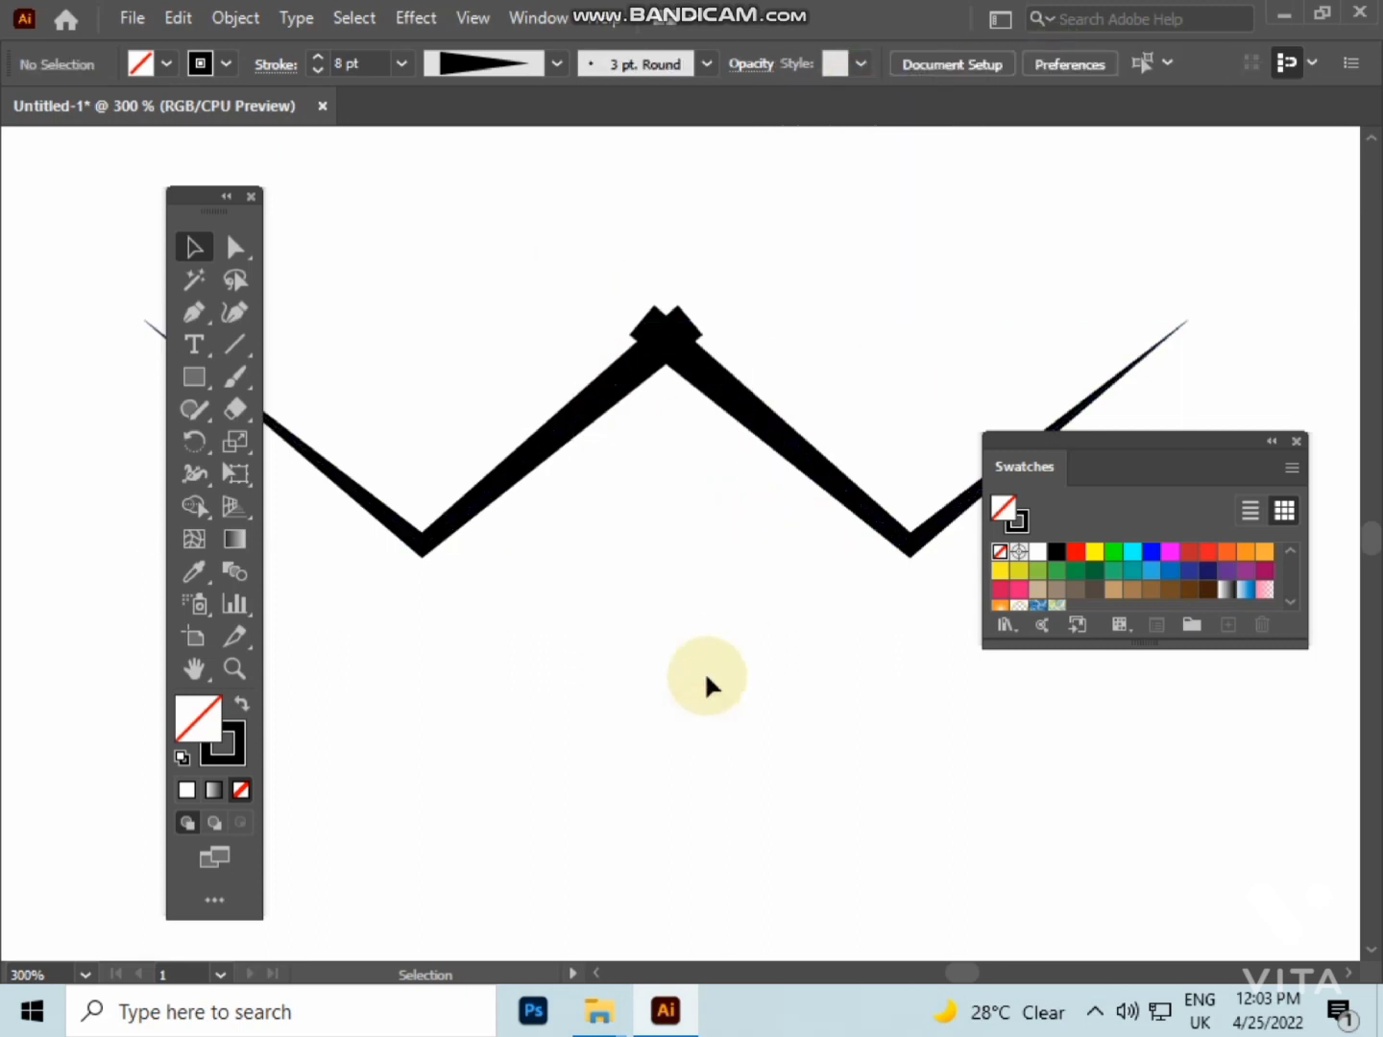
pyautogui.hotkey('ctrl', '-')
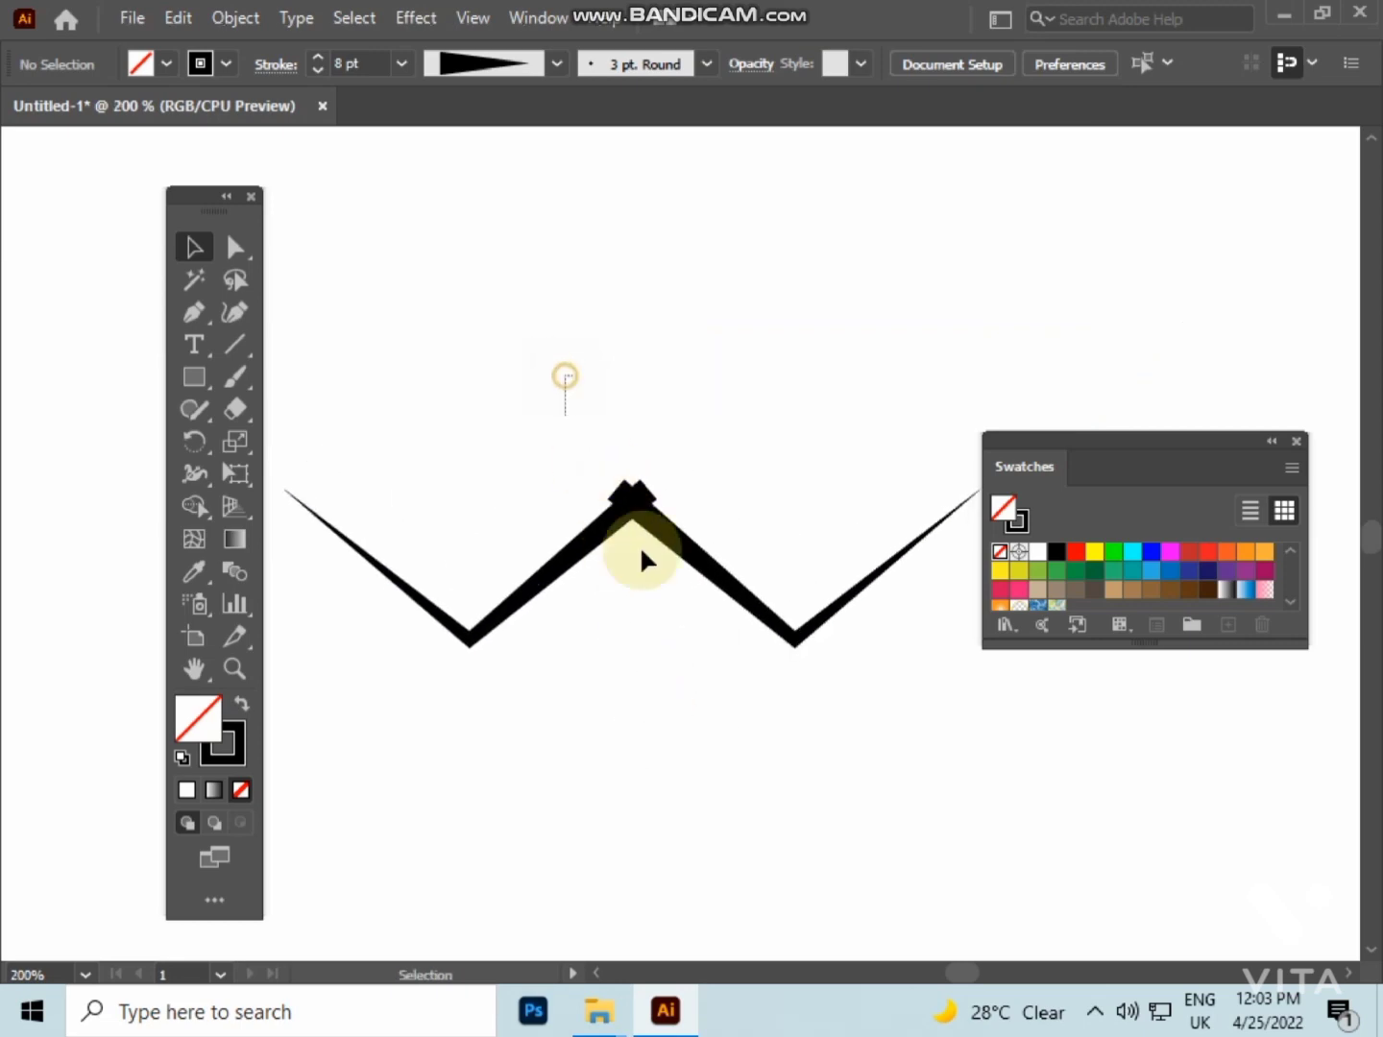
pyautogui.click(641, 552)
# - Expand the zigzag's tapered strokes into filled shapes
pyautogui.click(236, 17)
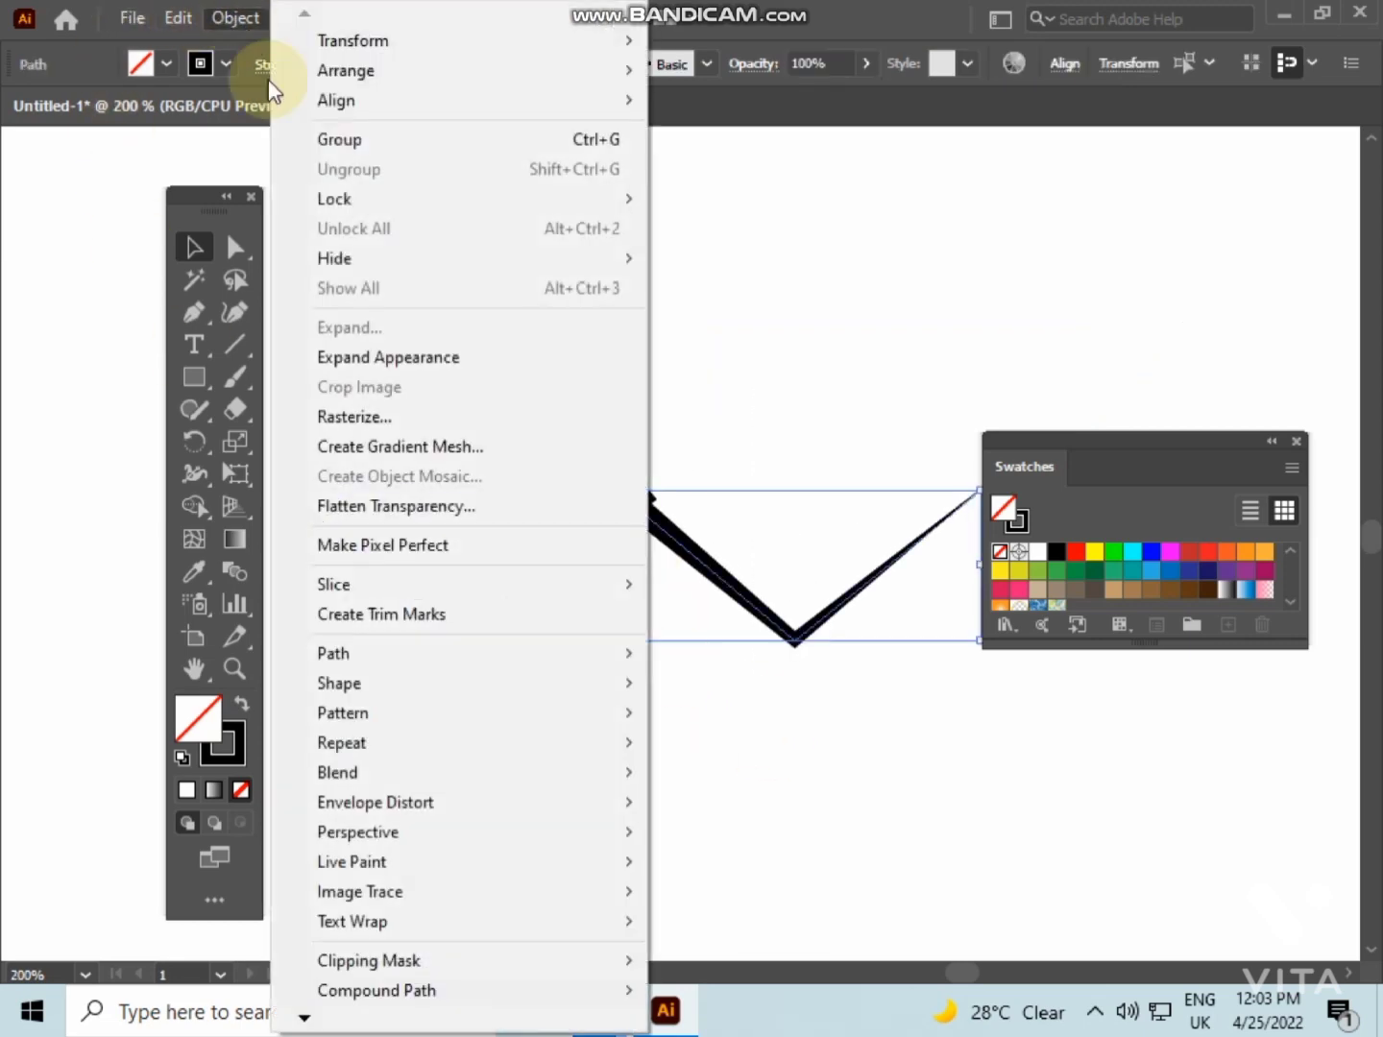
pyautogui.click(349, 358)
pyautogui.click(606, 739)
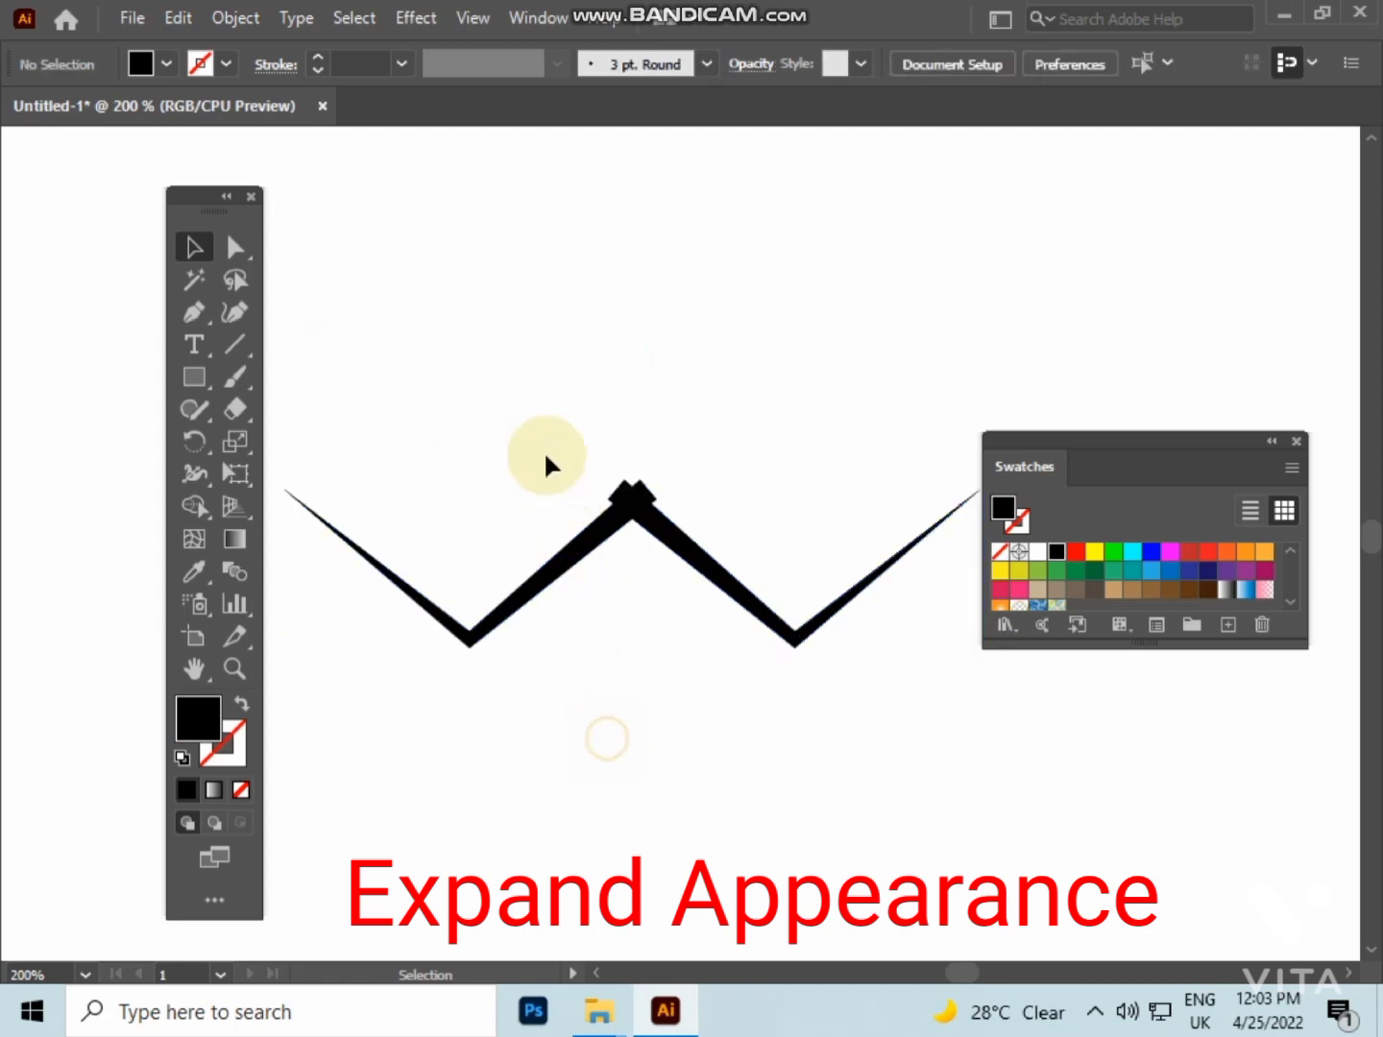
pyautogui.click(363, 563)
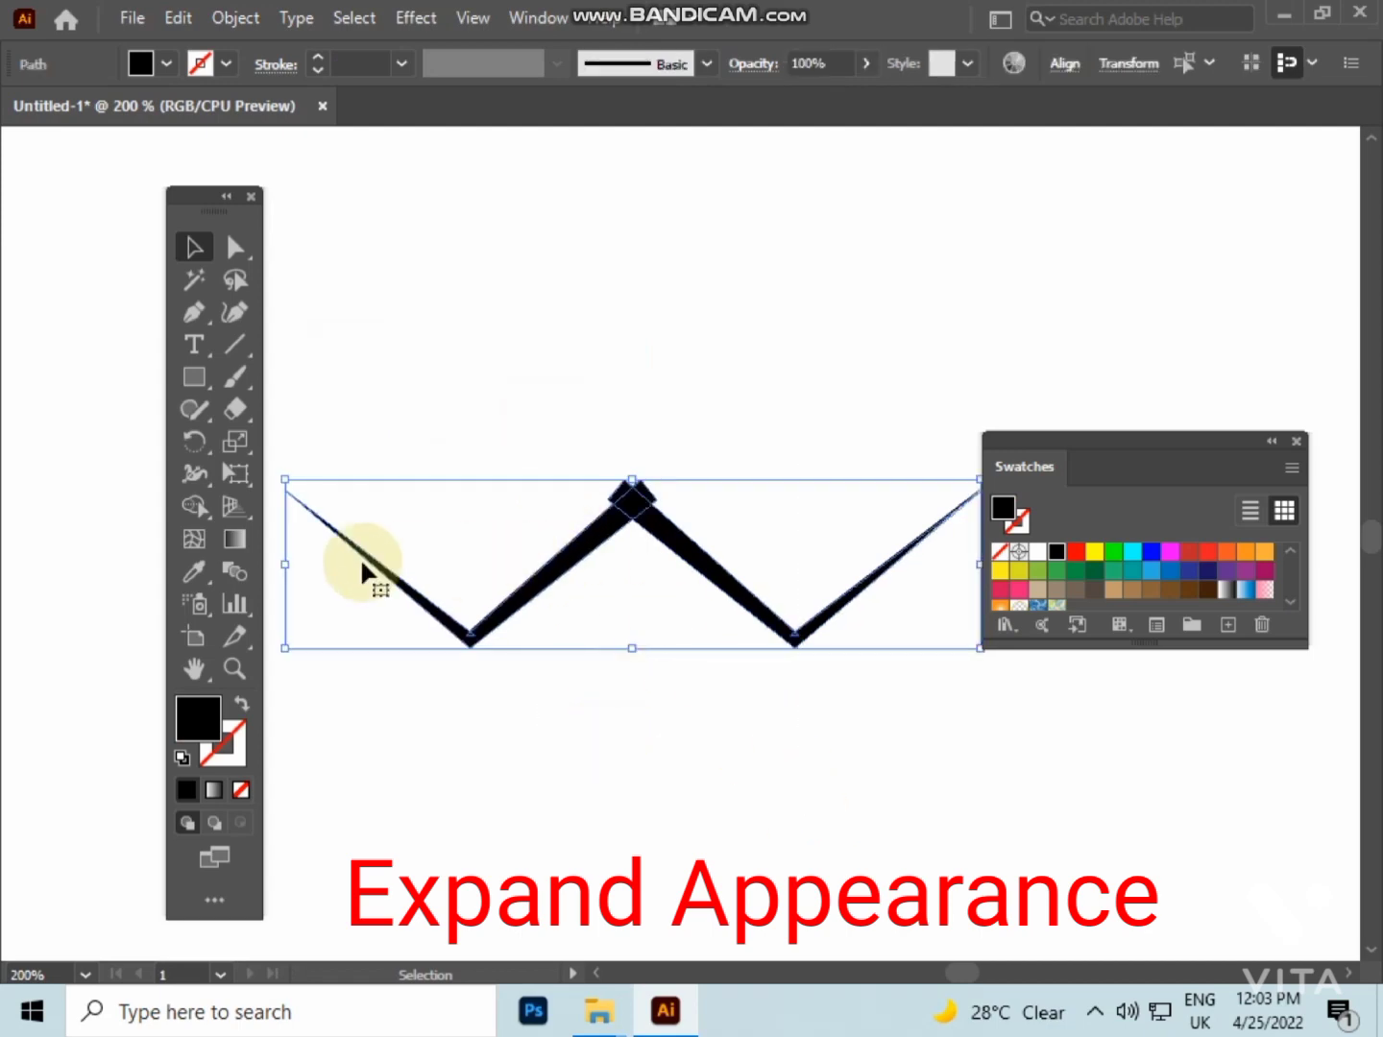
# - Use Shape Builder to remove the overlapping peak pieces and merge the zigzag into one shape
pyautogui.click(194, 506)
pyautogui.scroll(3, 645, 477)
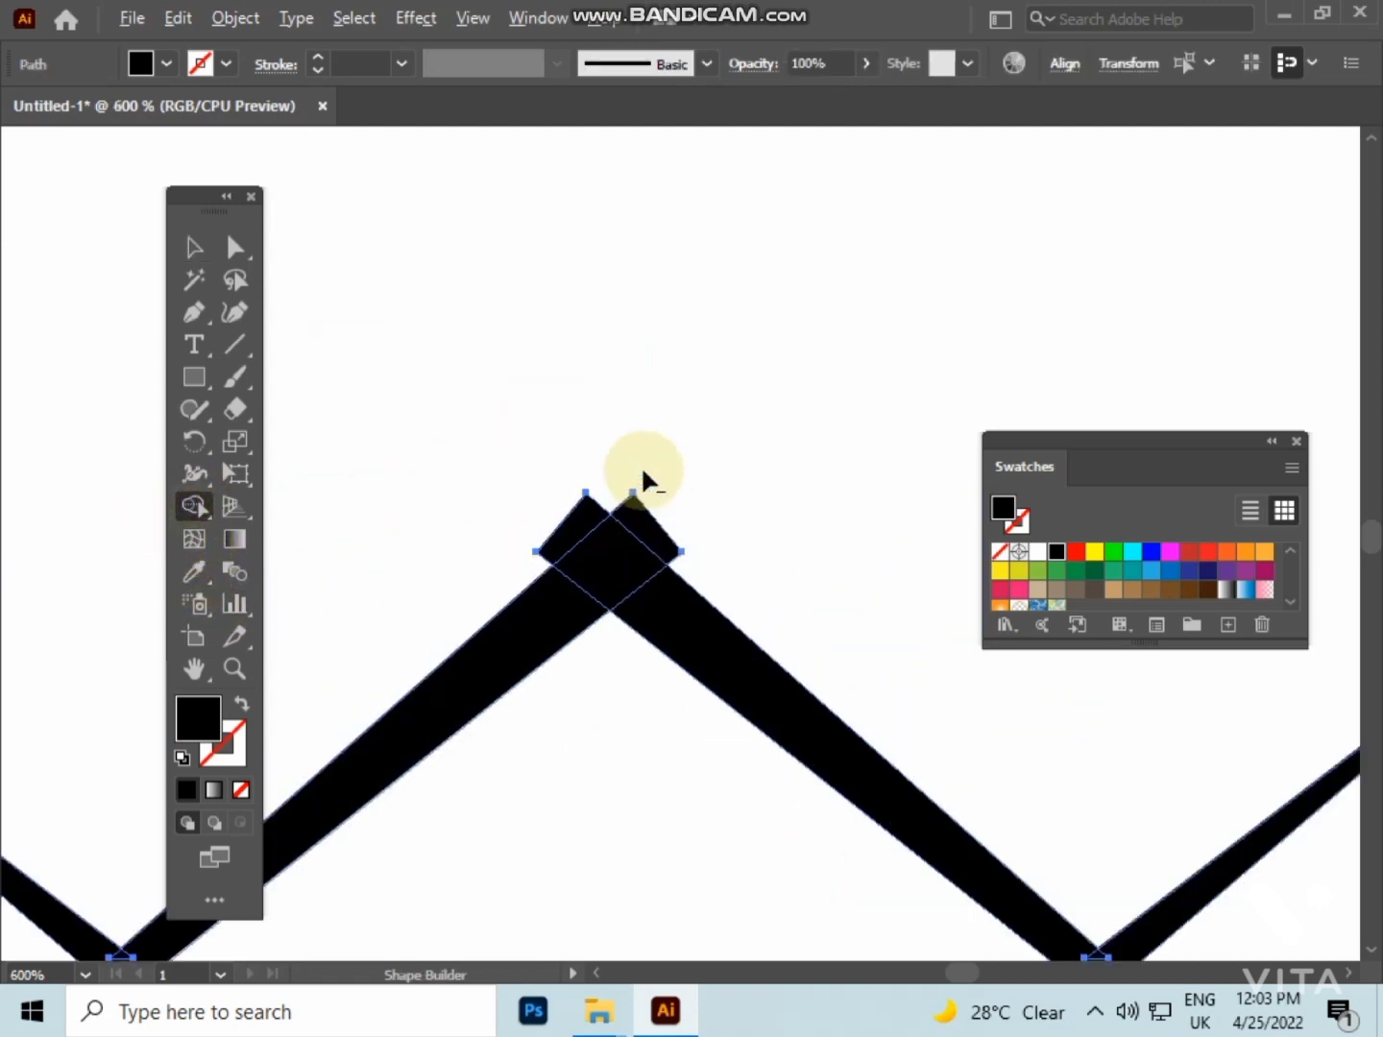
pyautogui.keyDown('alt'); pyautogui.click(638, 518); pyautogui.keyUp('alt')
pyautogui.keyDown('alt'); pyautogui.click(588, 526); pyautogui.keyUp('alt')
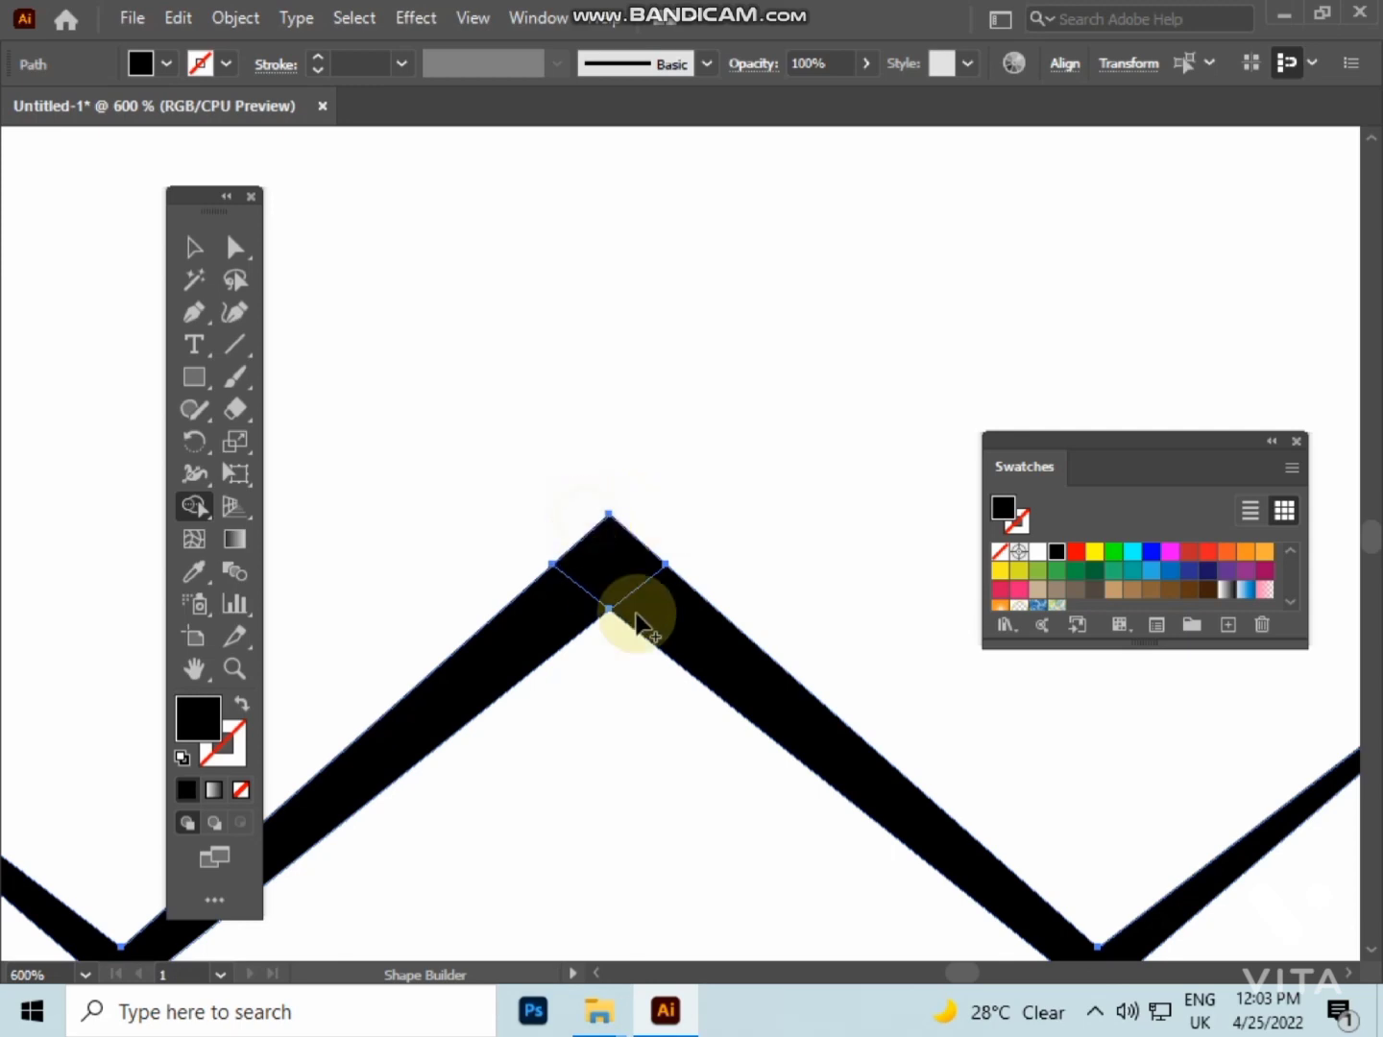
pyautogui.moveTo(658, 633); pyautogui.dragTo(602, 600)
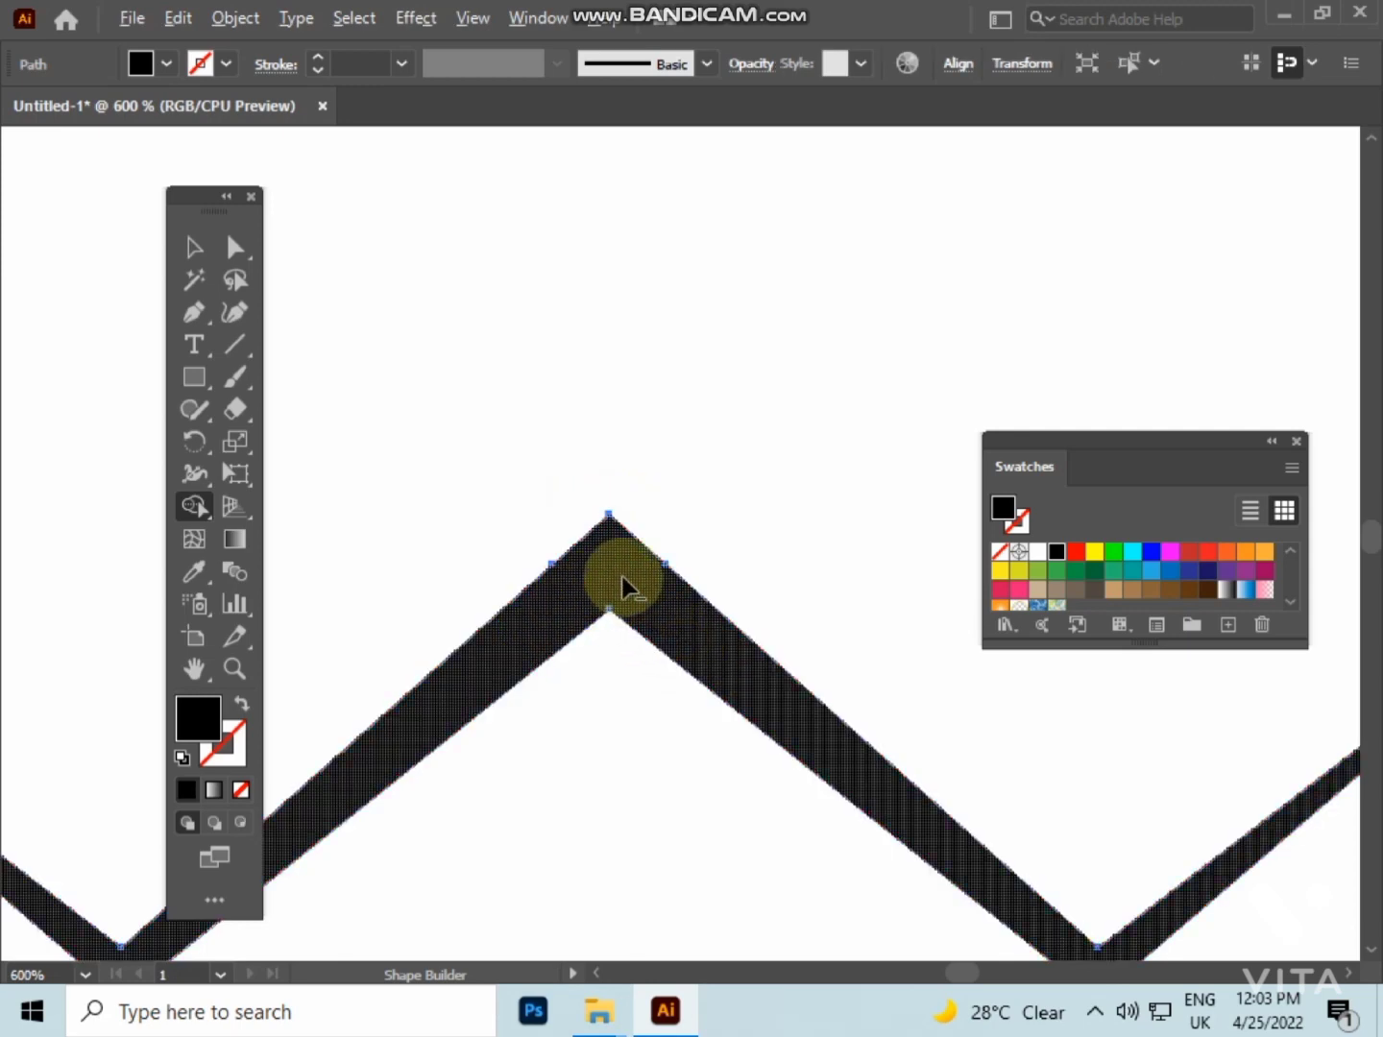
pyautogui.scroll(-2, 621, 576)
pyautogui.scroll(-2, 621, 576)
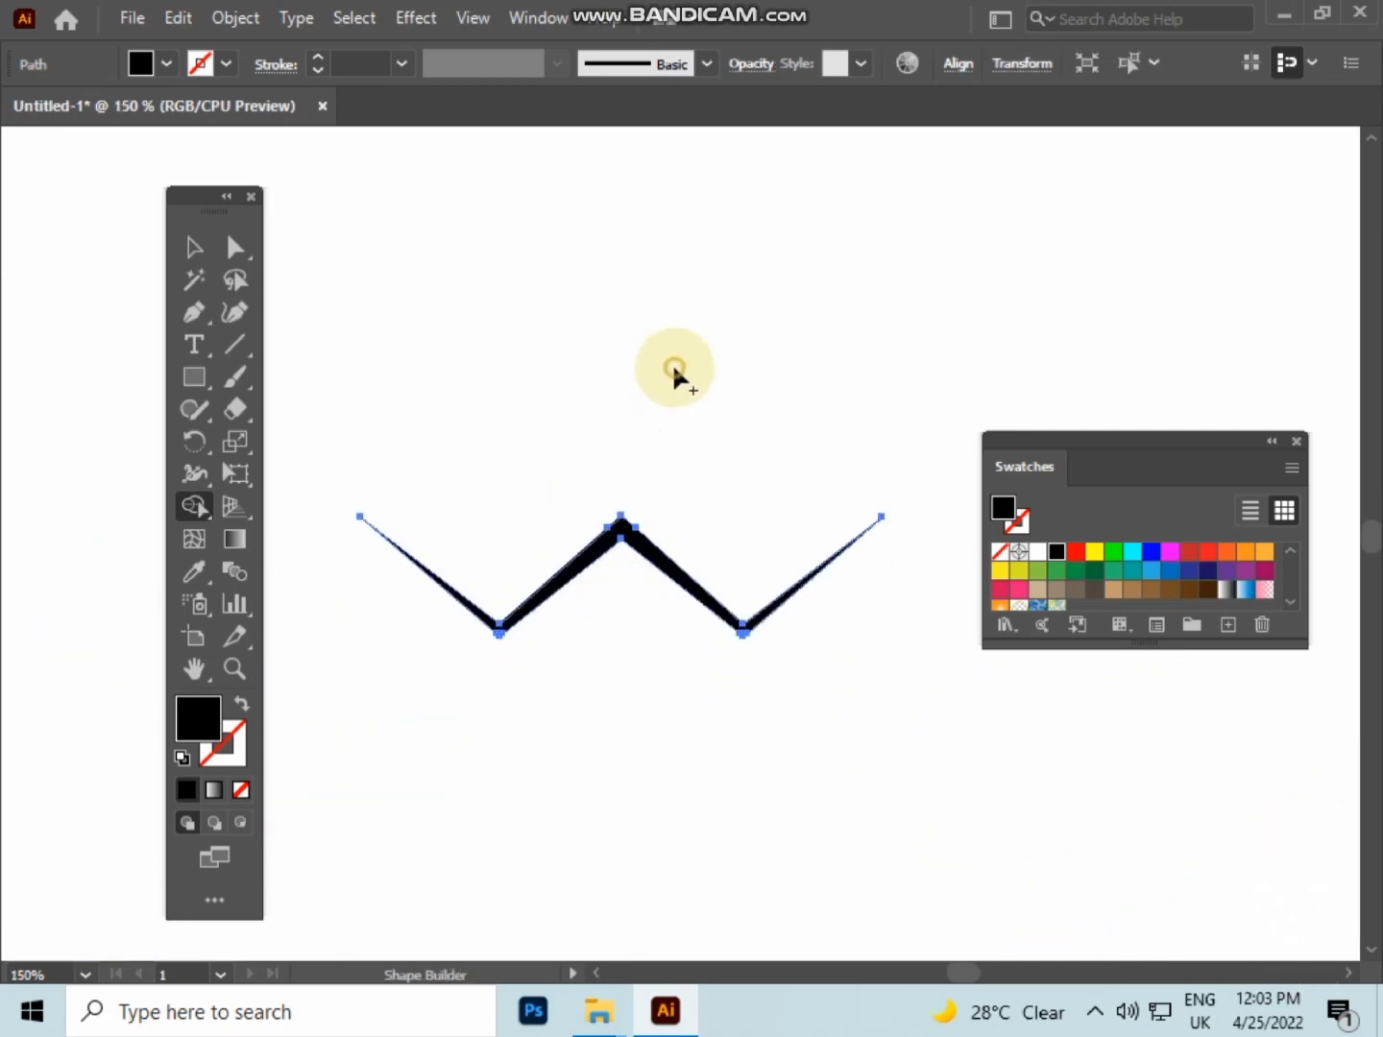
pyautogui.click(195, 313)
pyautogui.click(193, 248)
# - Pen a straight line from the zigzag's left anchor to its peak, then select both
pyautogui.click(274, 318)
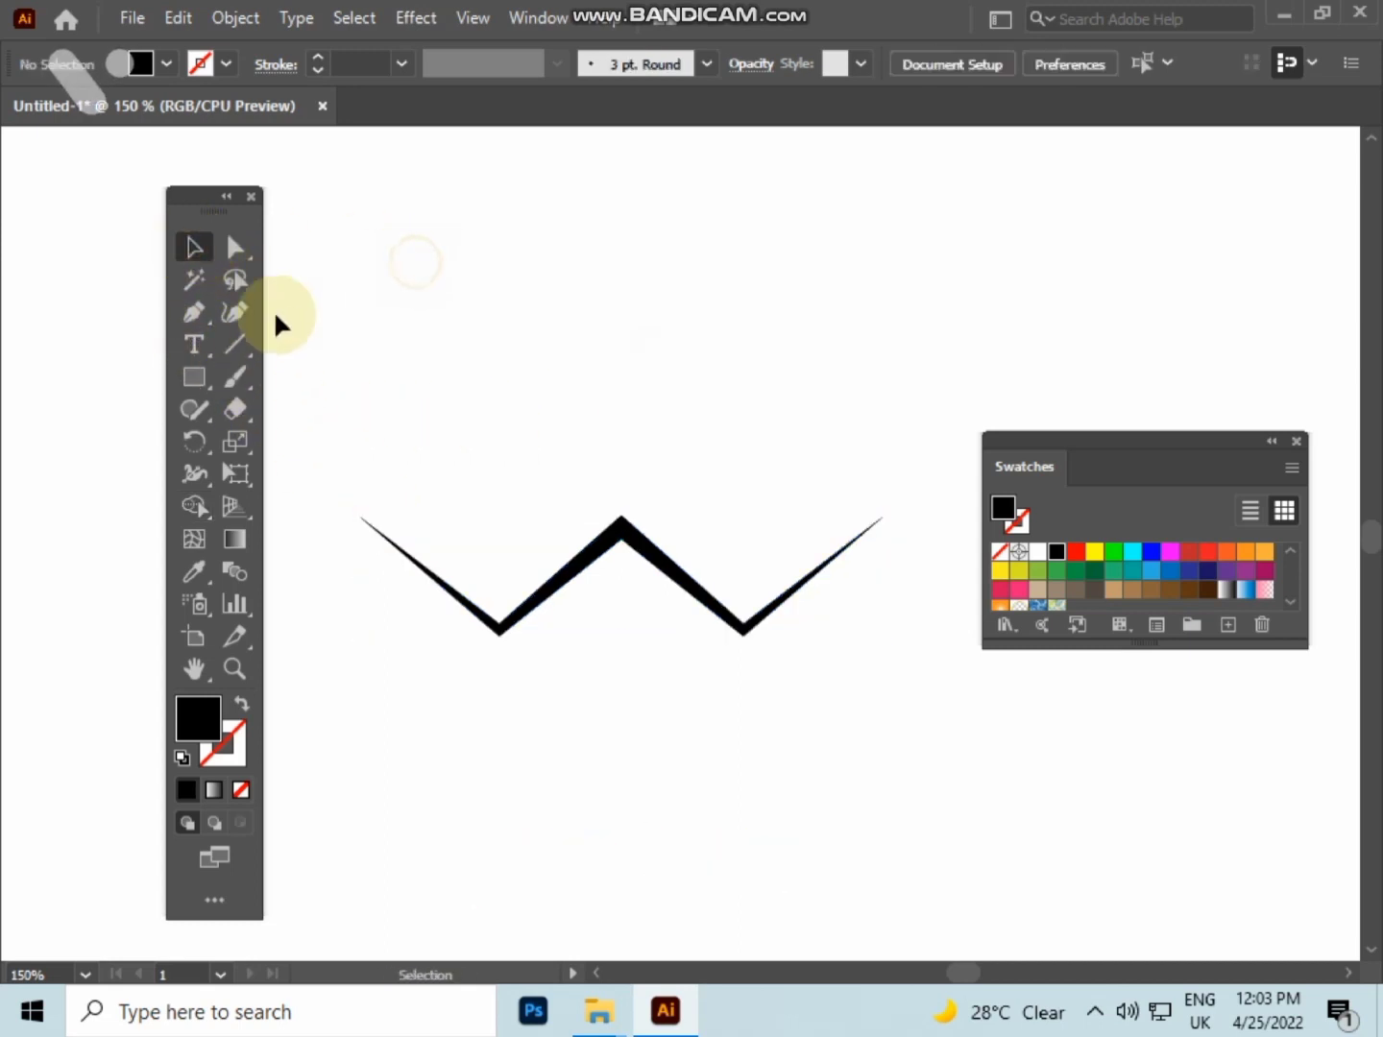
pyautogui.click(195, 312)
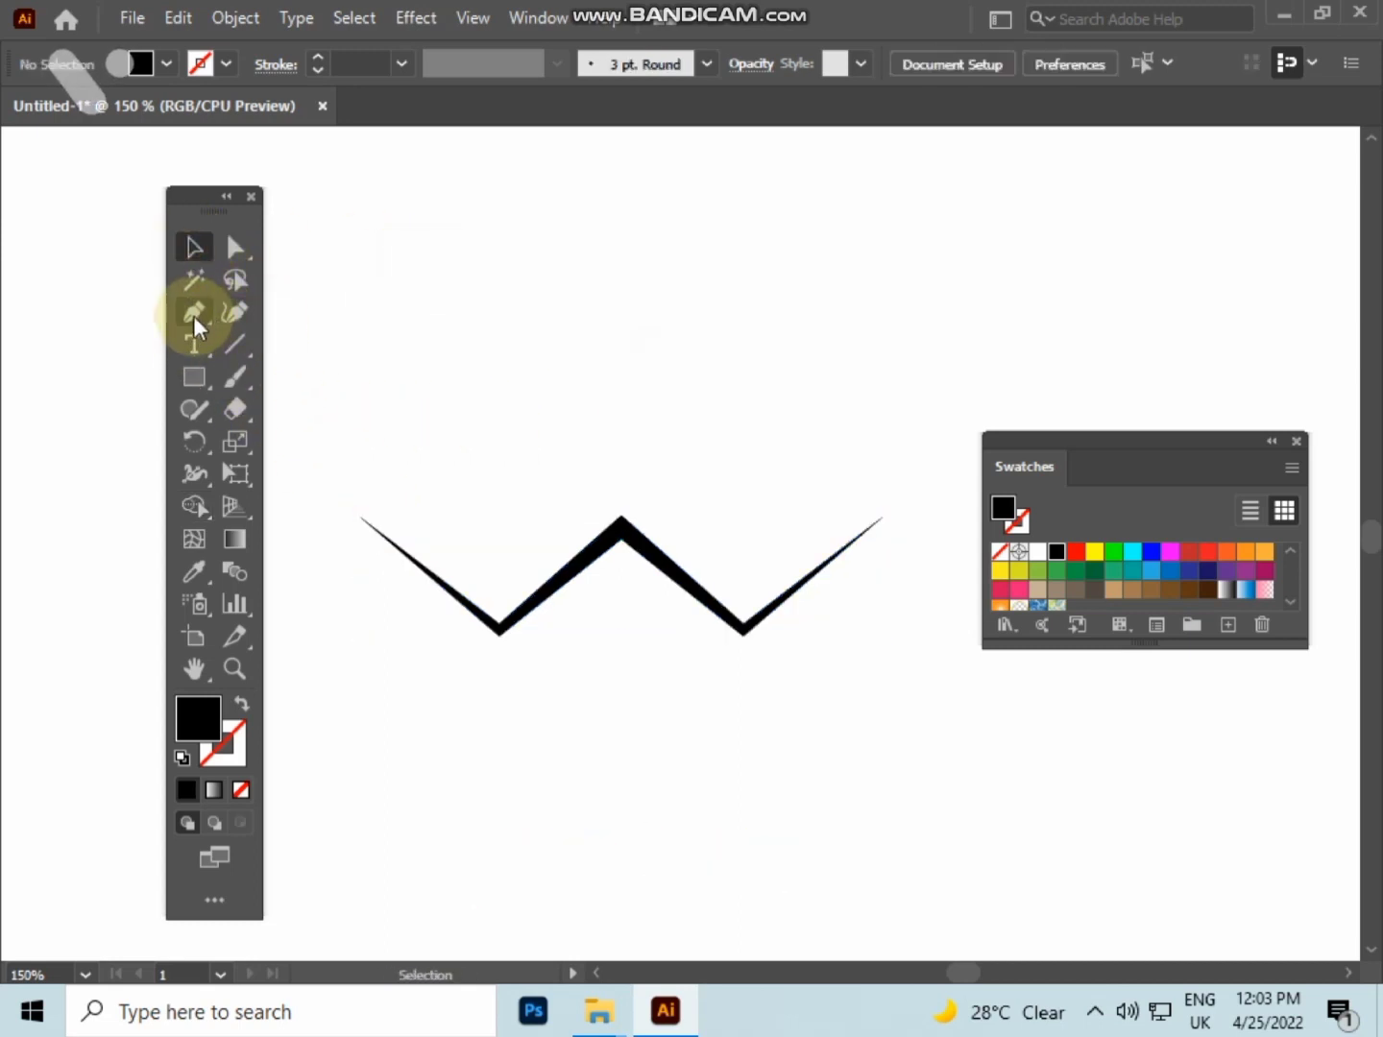
pyautogui.click(359, 518)
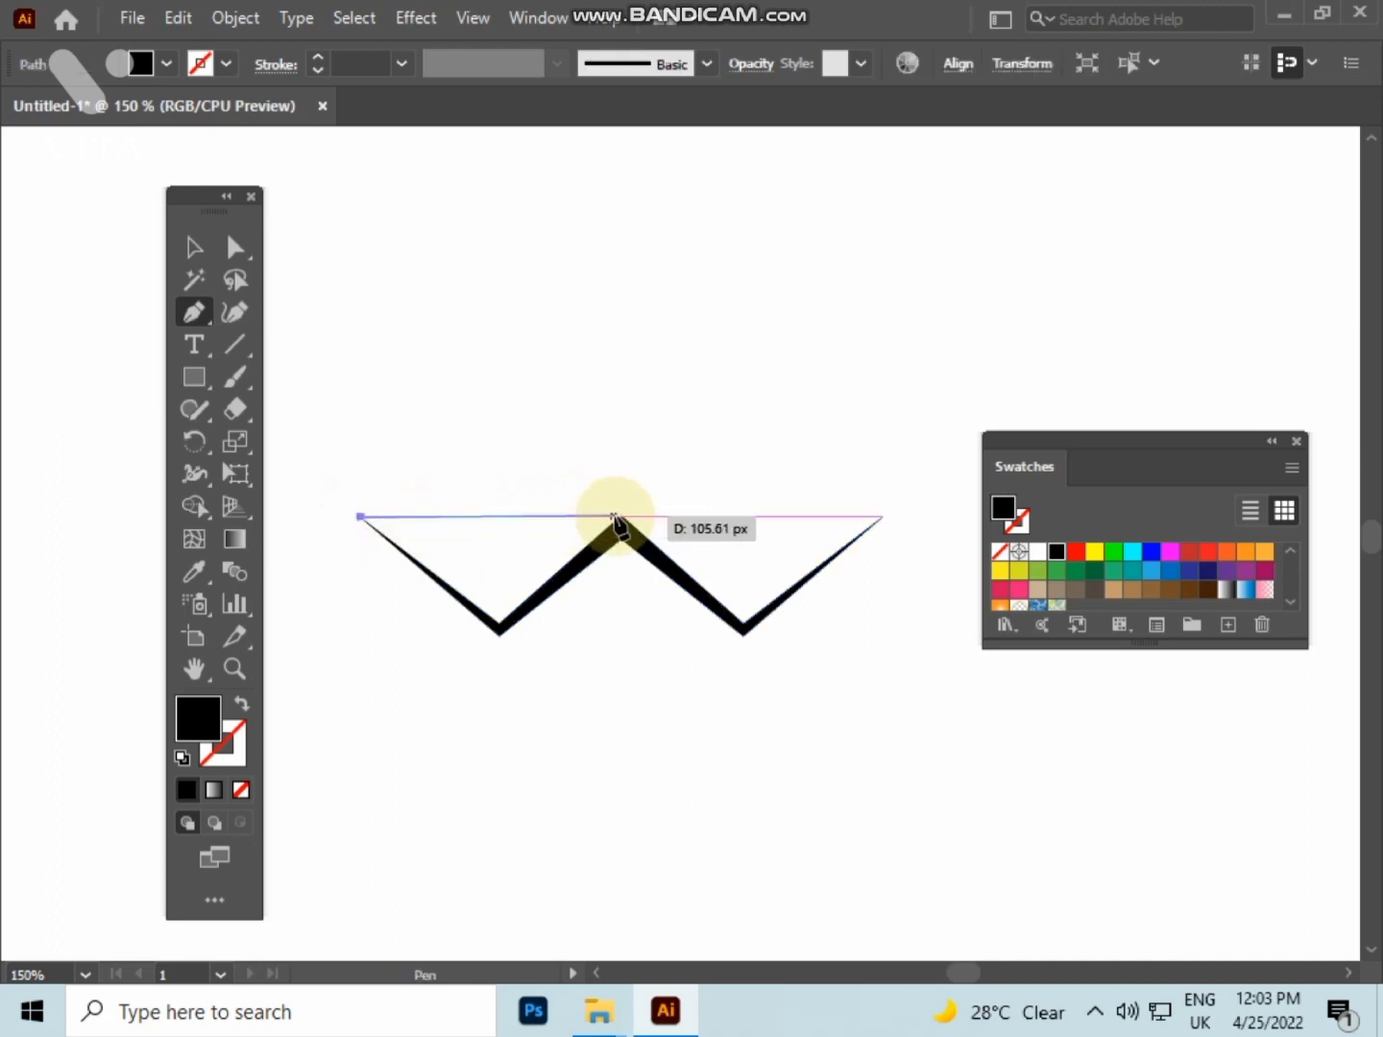
pyautogui.click(619, 520)
pyautogui.click(193, 246)
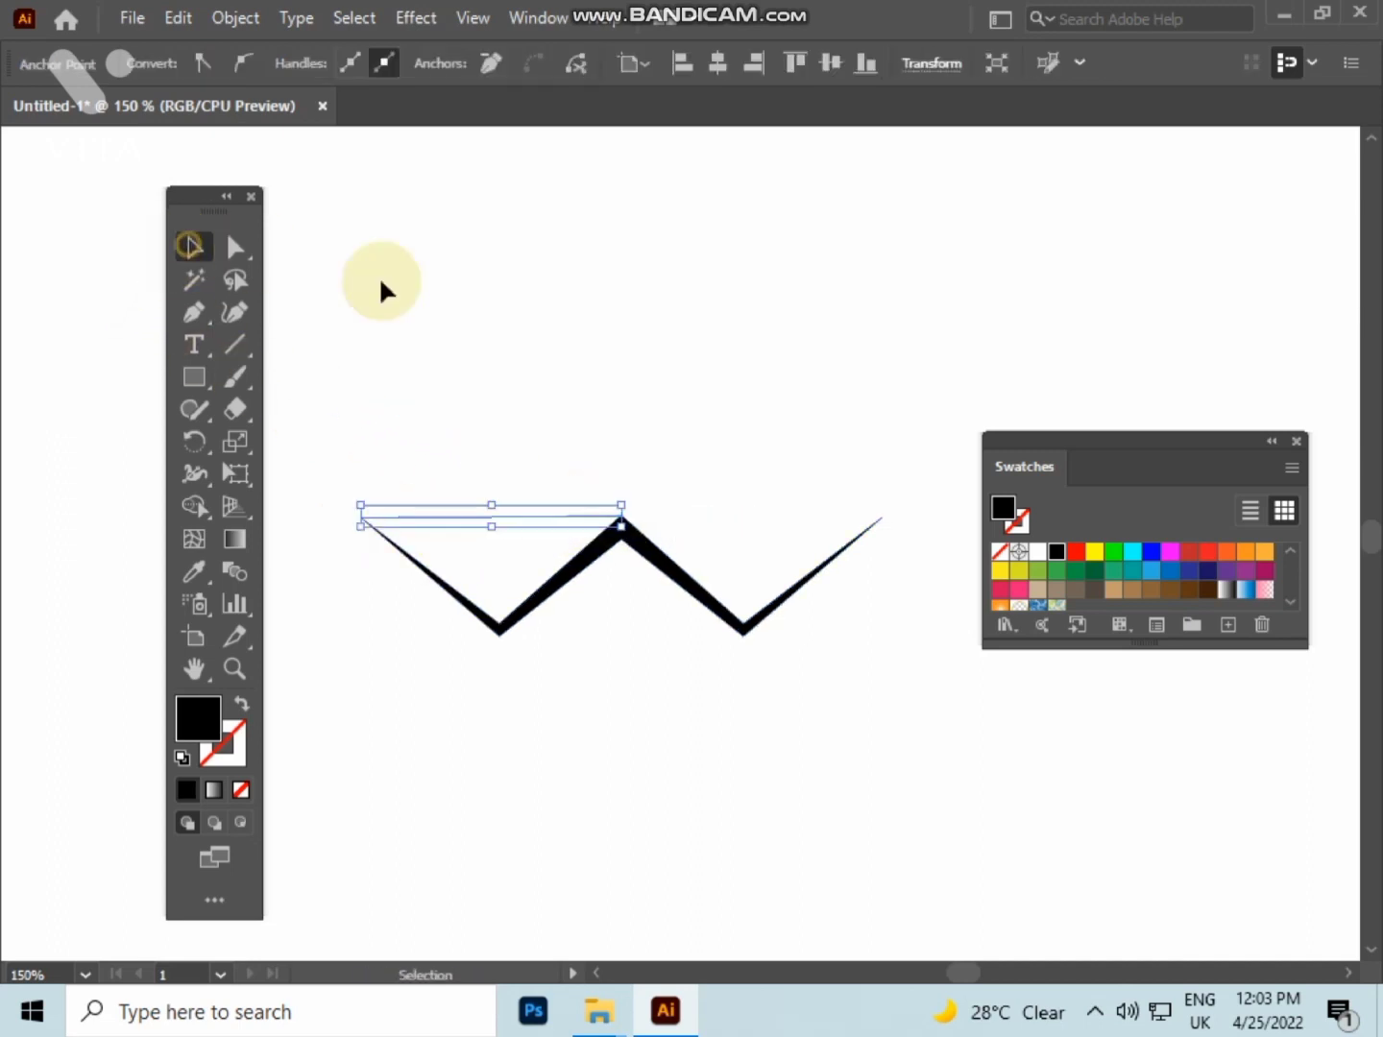
pyautogui.moveTo(509, 367); pyautogui.dragTo(598, 342)
pyautogui.moveTo(453, 404); pyautogui.dragTo(697, 719)
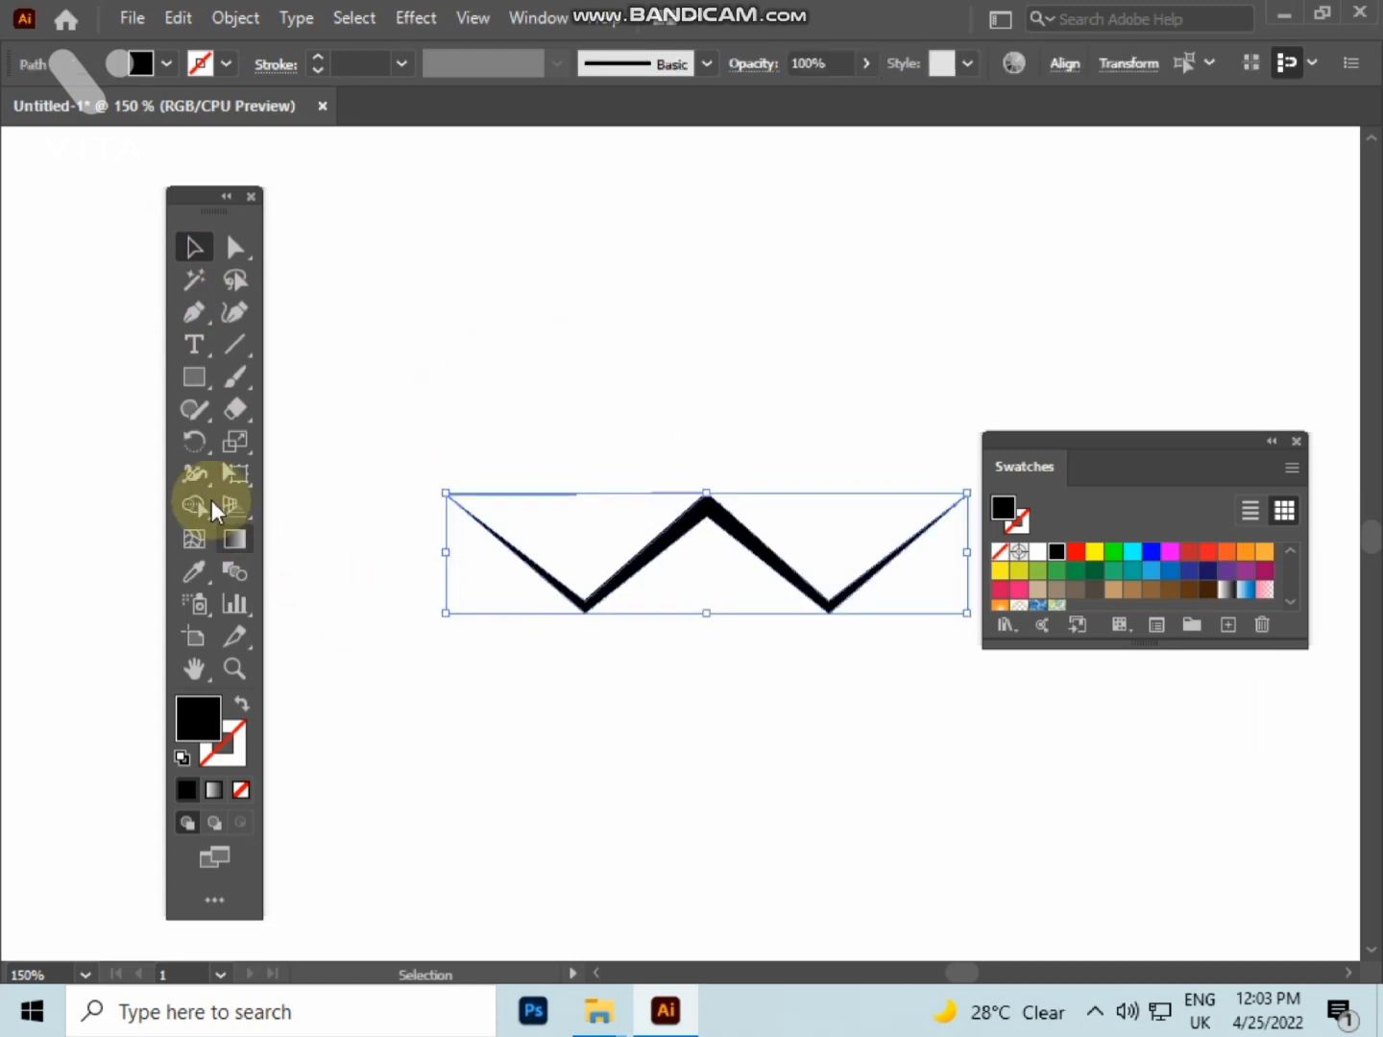
# - Shape-build the left triangle solid black, merged with the zigzag's left arm
pyautogui.click(196, 506)
pyautogui.click(531, 544)
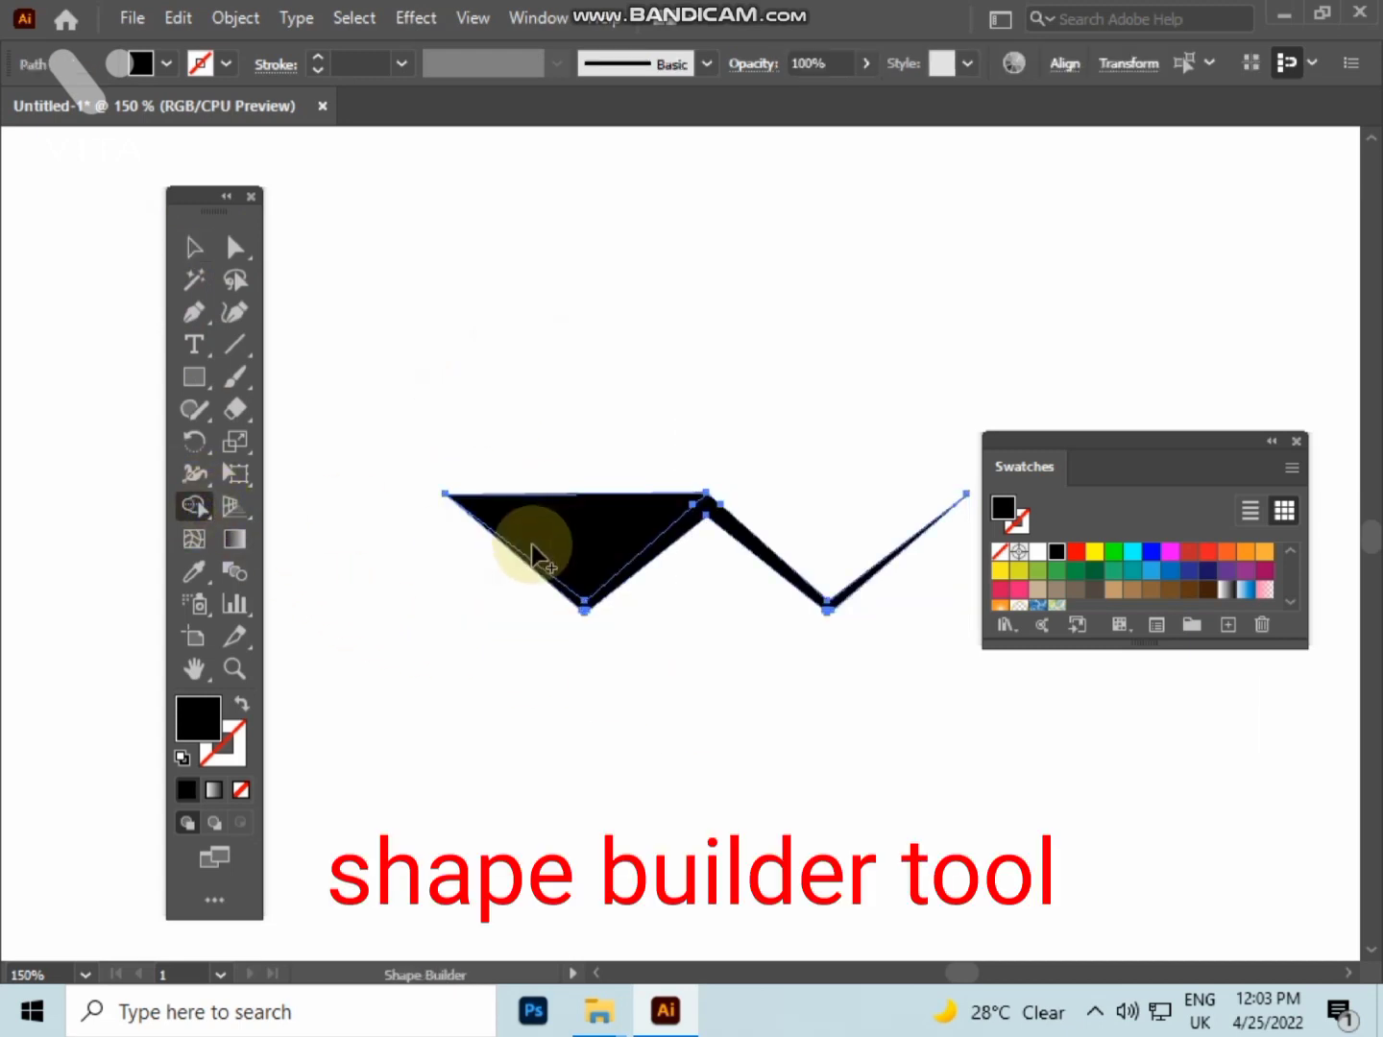
pyautogui.moveTo(601, 555); pyautogui.dragTo(642, 571)
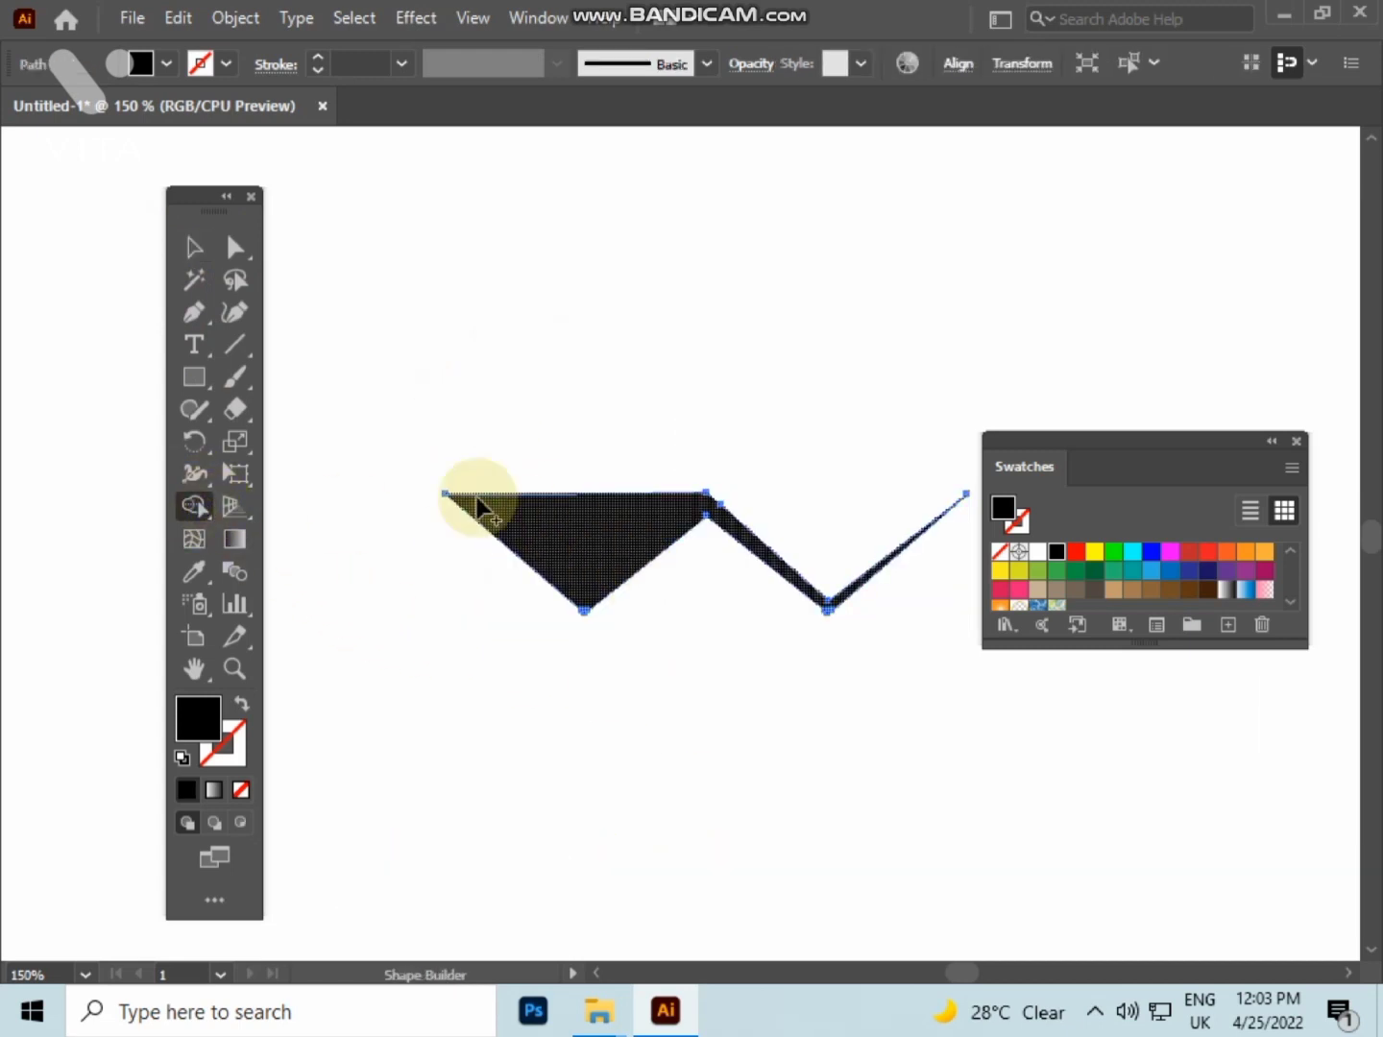
pyautogui.click(193, 246)
pyautogui.click(526, 299)
pyautogui.moveTo(797, 448); pyautogui.dragTo(743, 402)
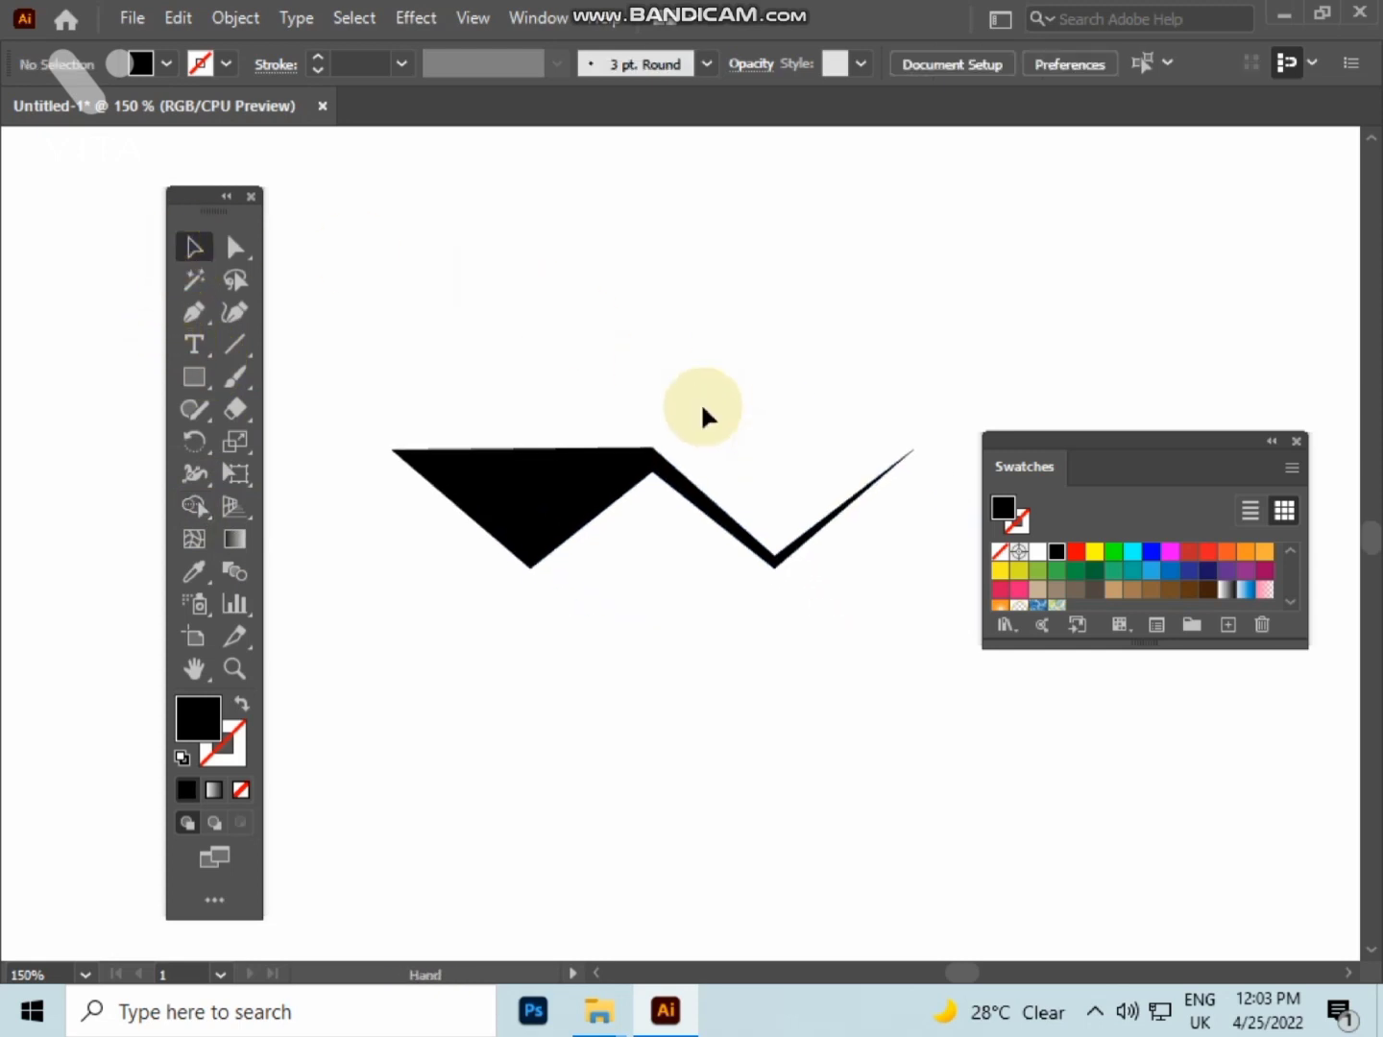
# - Draw a small square below the roof
pyautogui.click(196, 382)
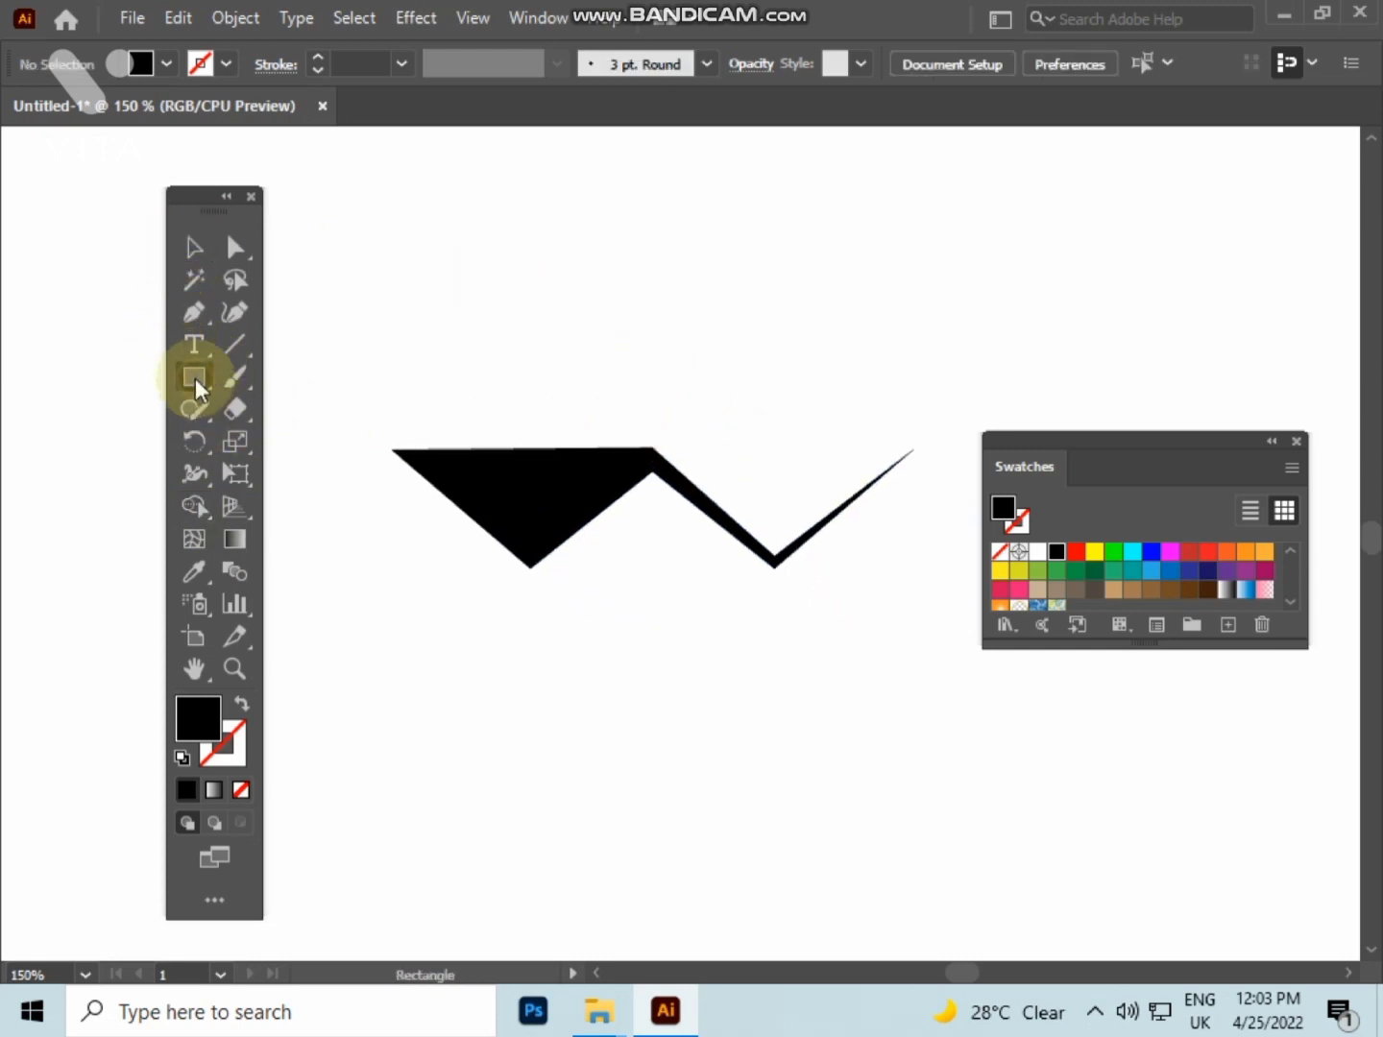
pyautogui.moveTo(568, 676); pyautogui.dragTo(630, 737)
pyautogui.click(193, 246)
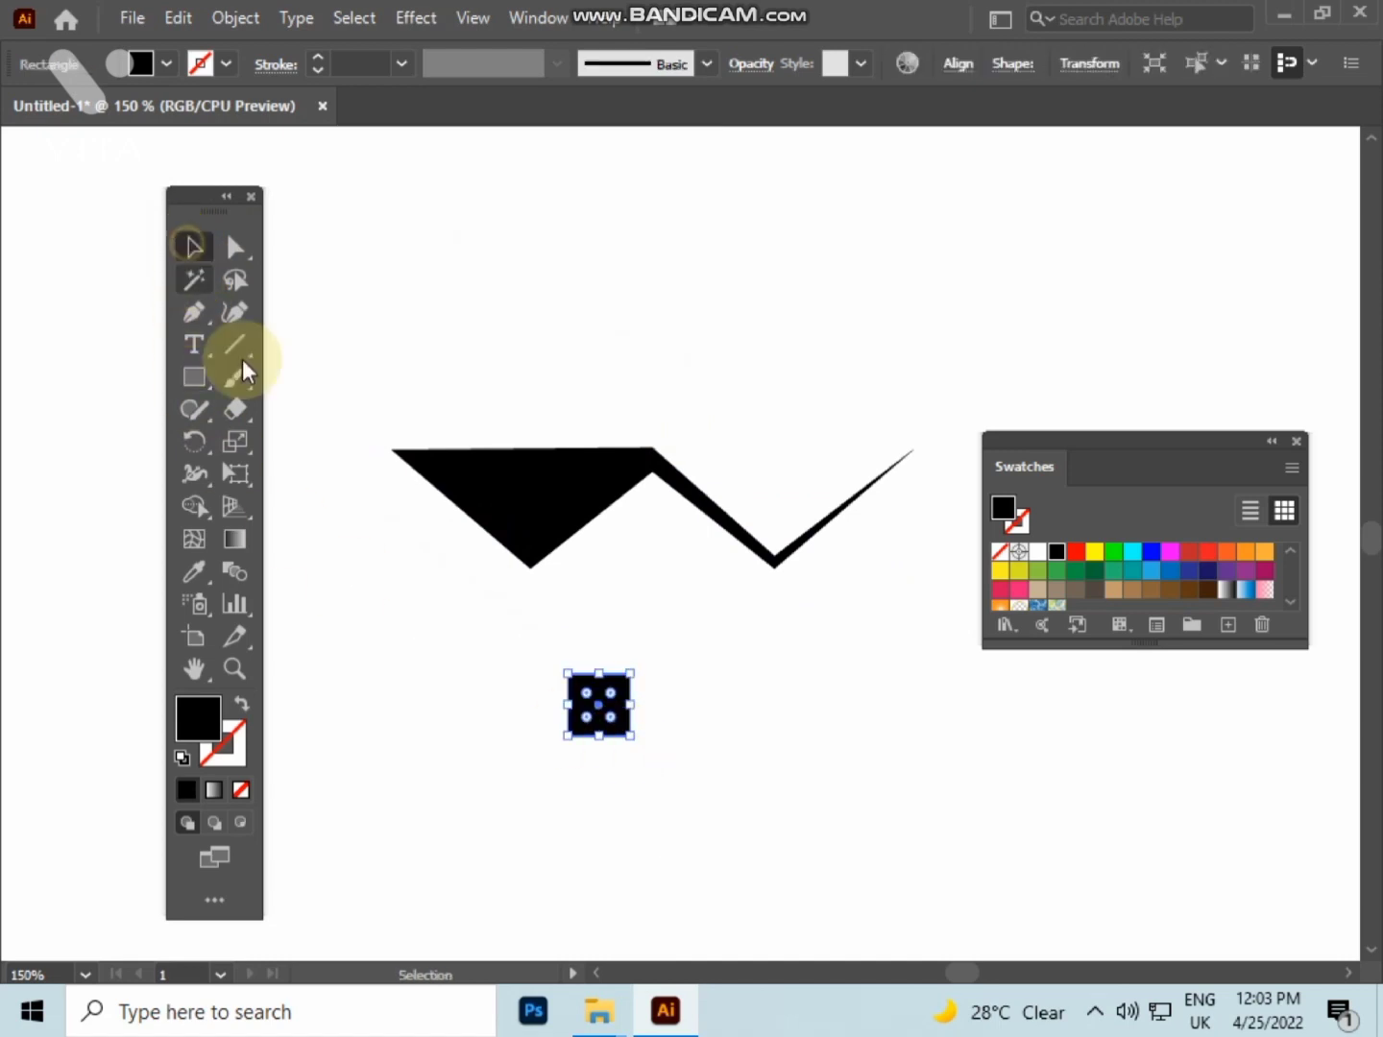
pyautogui.click(692, 732)
pyautogui.scroll(1, 691, 732)
pyautogui.scroll(1, 691, 733)
pyautogui.moveTo(691, 732)
pyautogui.mouseDown()
pyautogui.moveTo(696, 666)
pyautogui.moveTo(757, 623)
pyautogui.mouseUp()
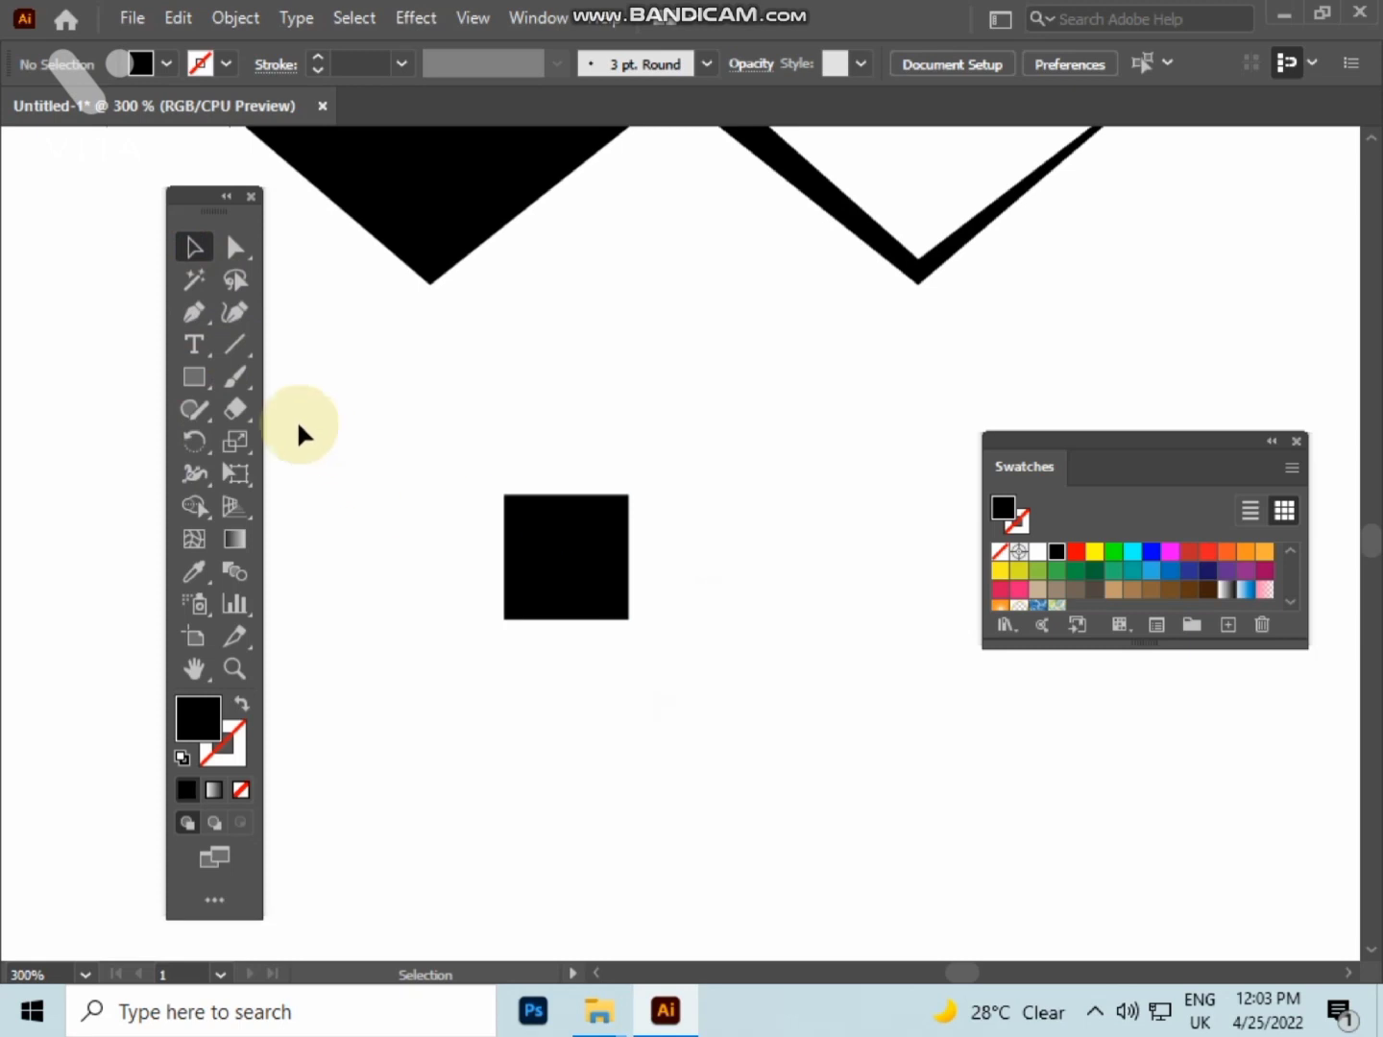
# - Draw a horizontal line across the square with a 0.25 stroke weight
pyautogui.click(192, 314)
pyautogui.moveTo(388, 550); pyautogui.dragTo(663, 591)
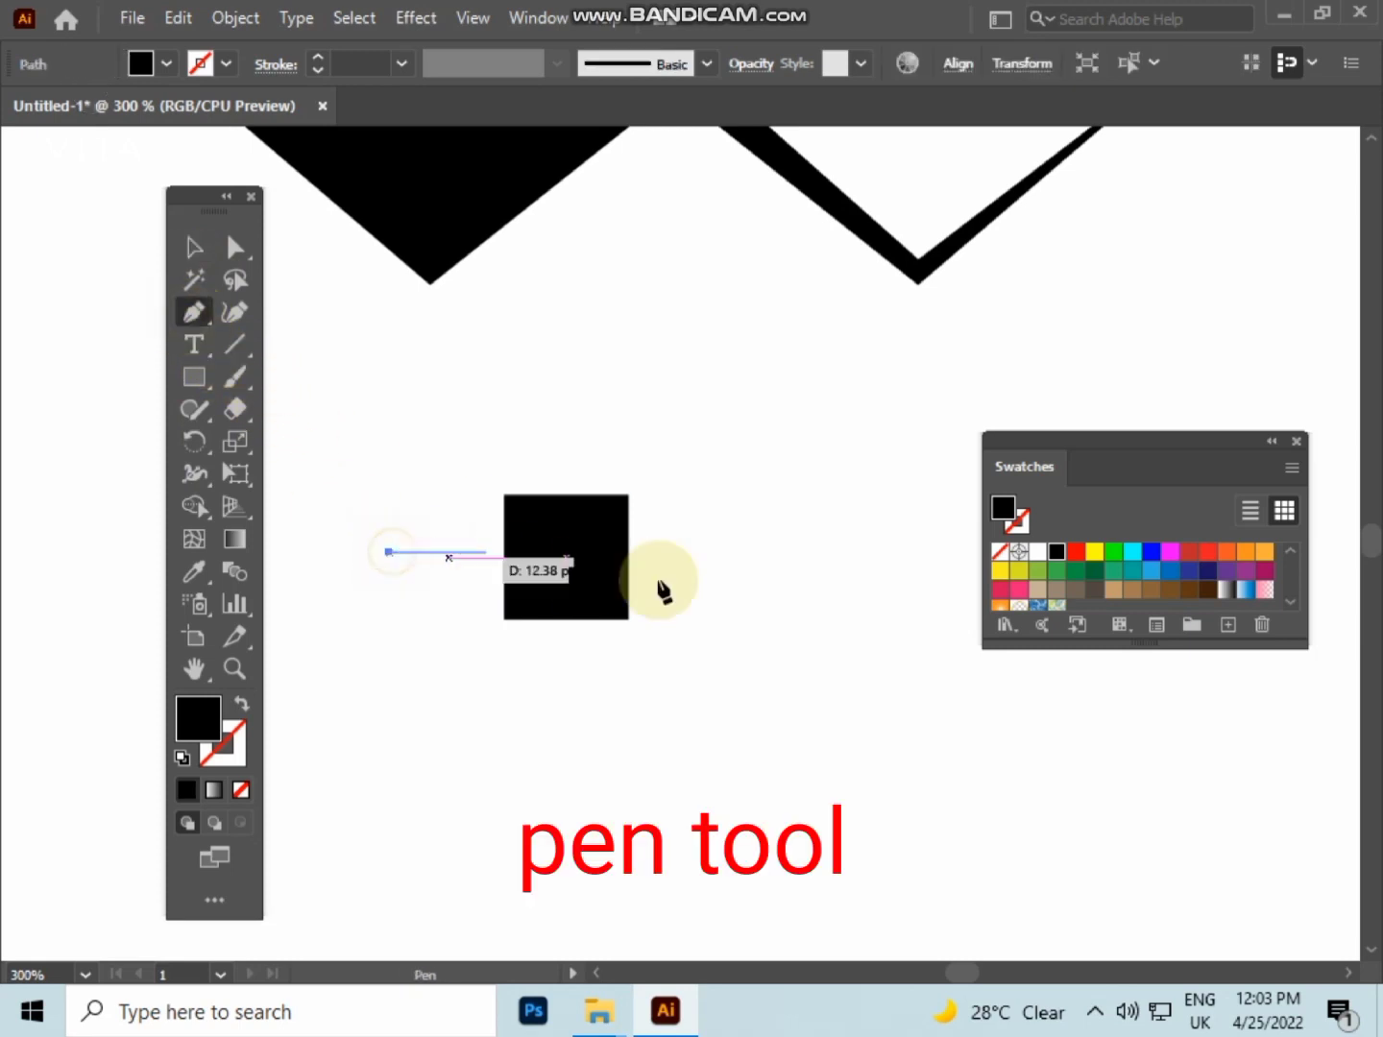
pyautogui.click(740, 552)
pyautogui.click(192, 247)
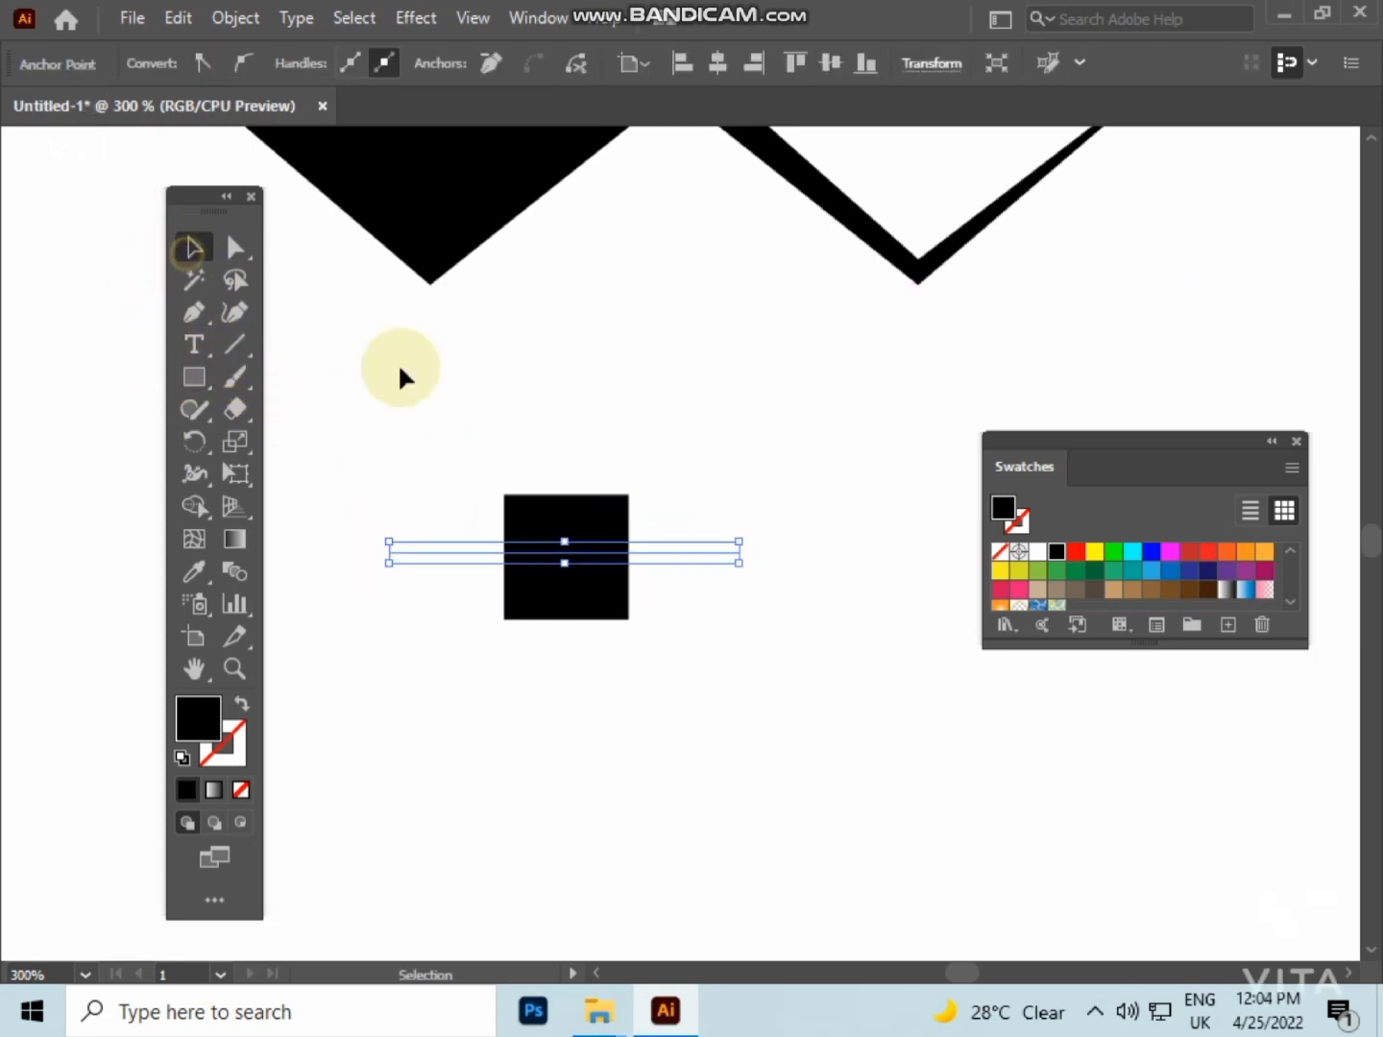
pyautogui.click(574, 407)
pyautogui.moveTo(748, 623); pyautogui.dragTo(747, 605)
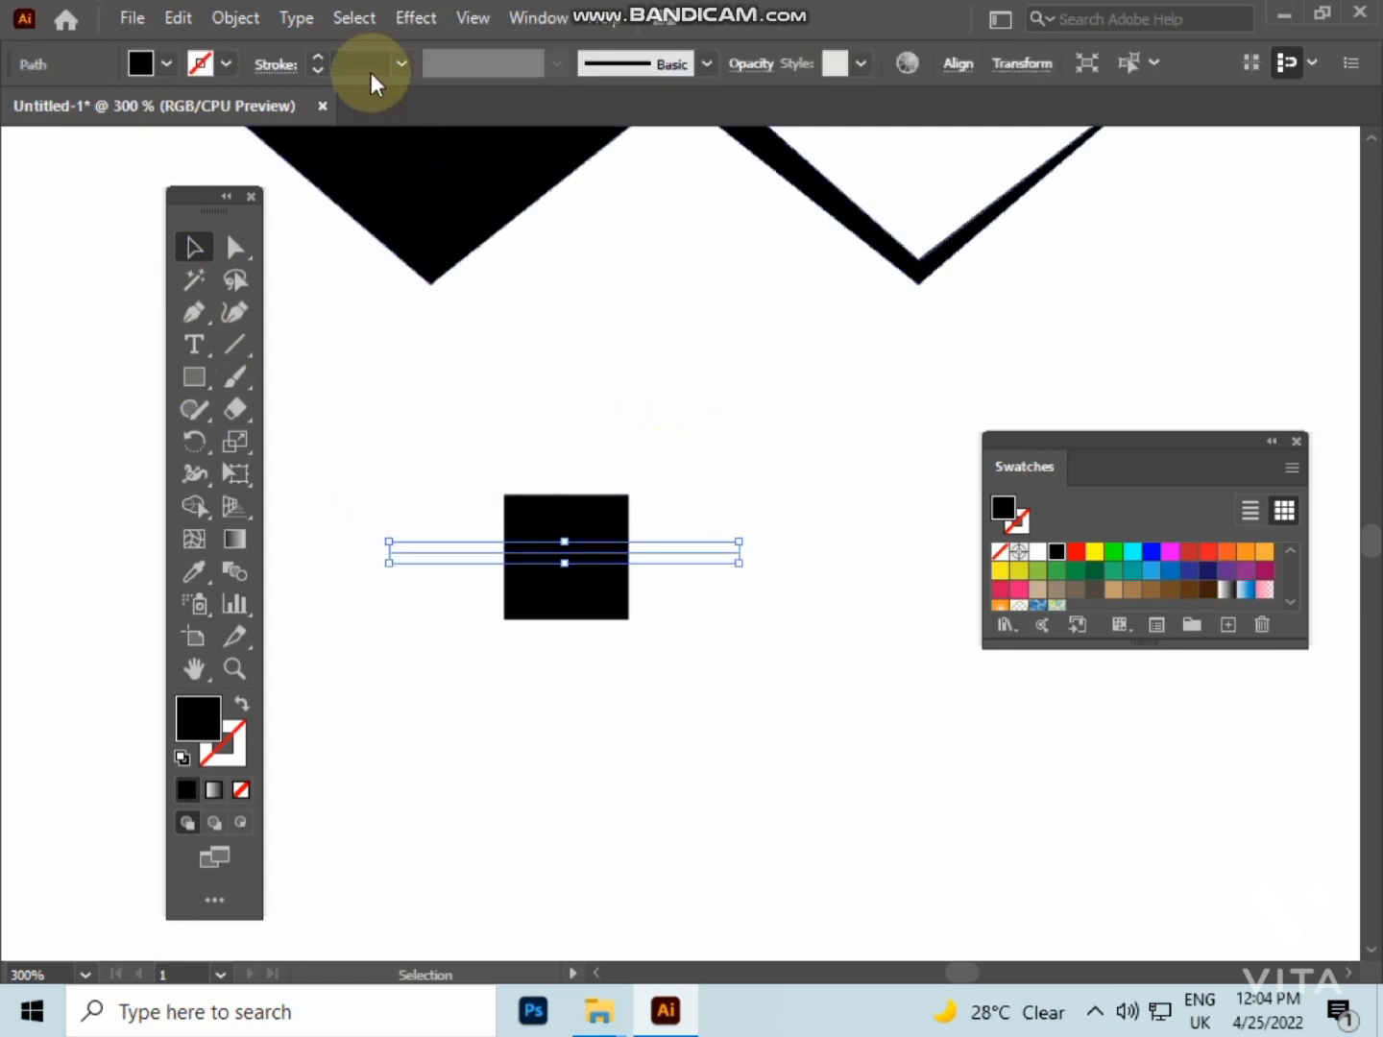
pyautogui.write('0.25')
pyautogui.press('Return')
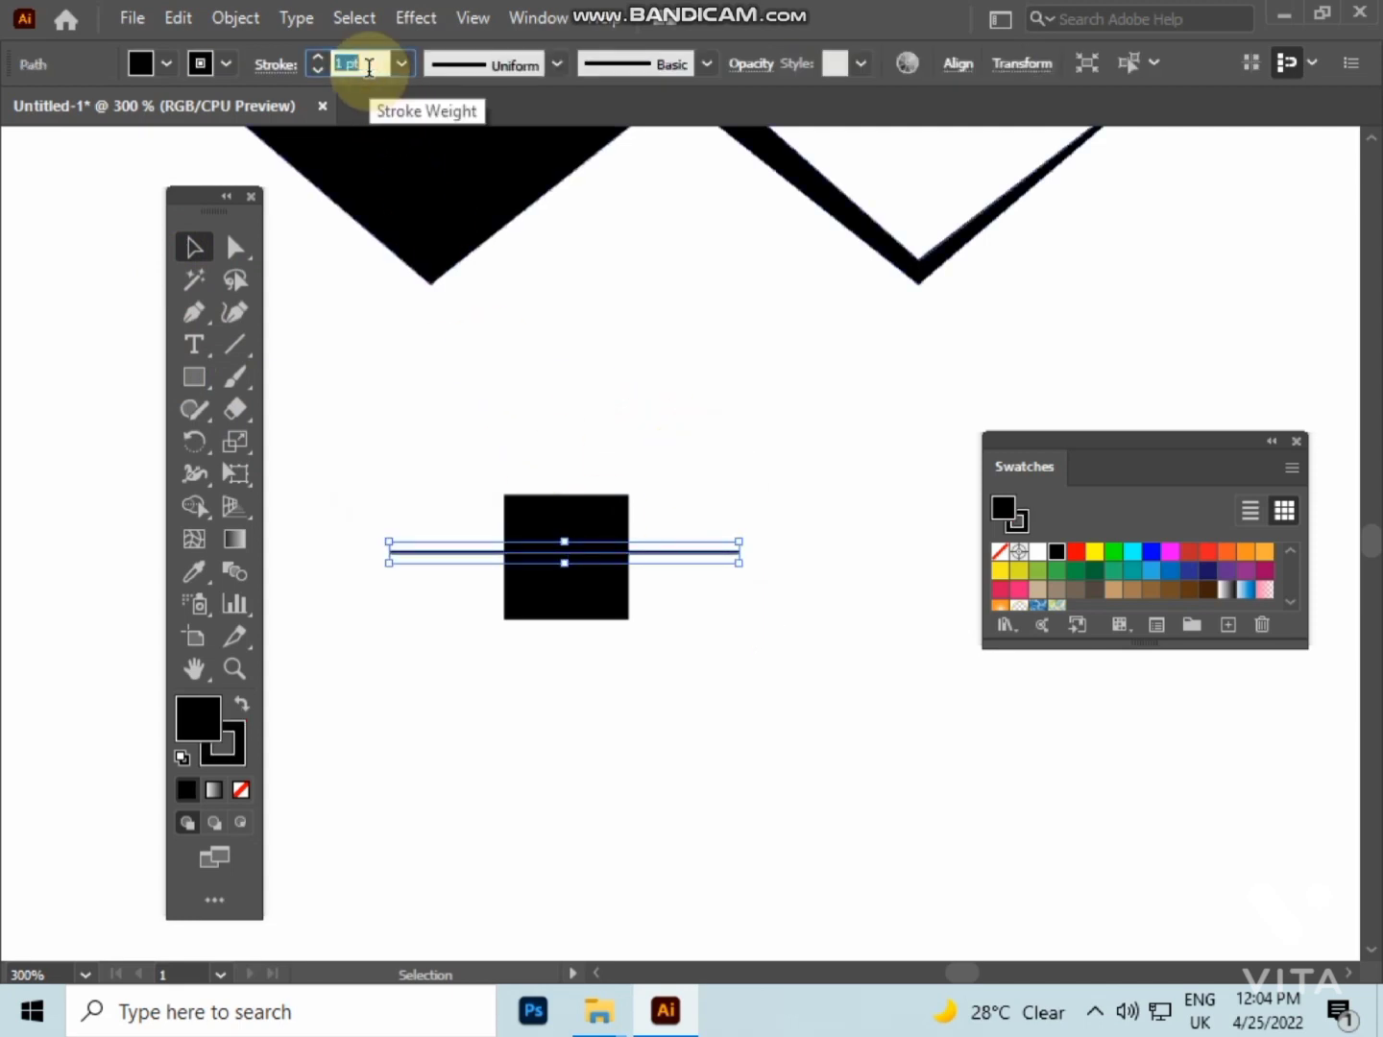
pyautogui.write('3')
pyautogui.click(635, 374)
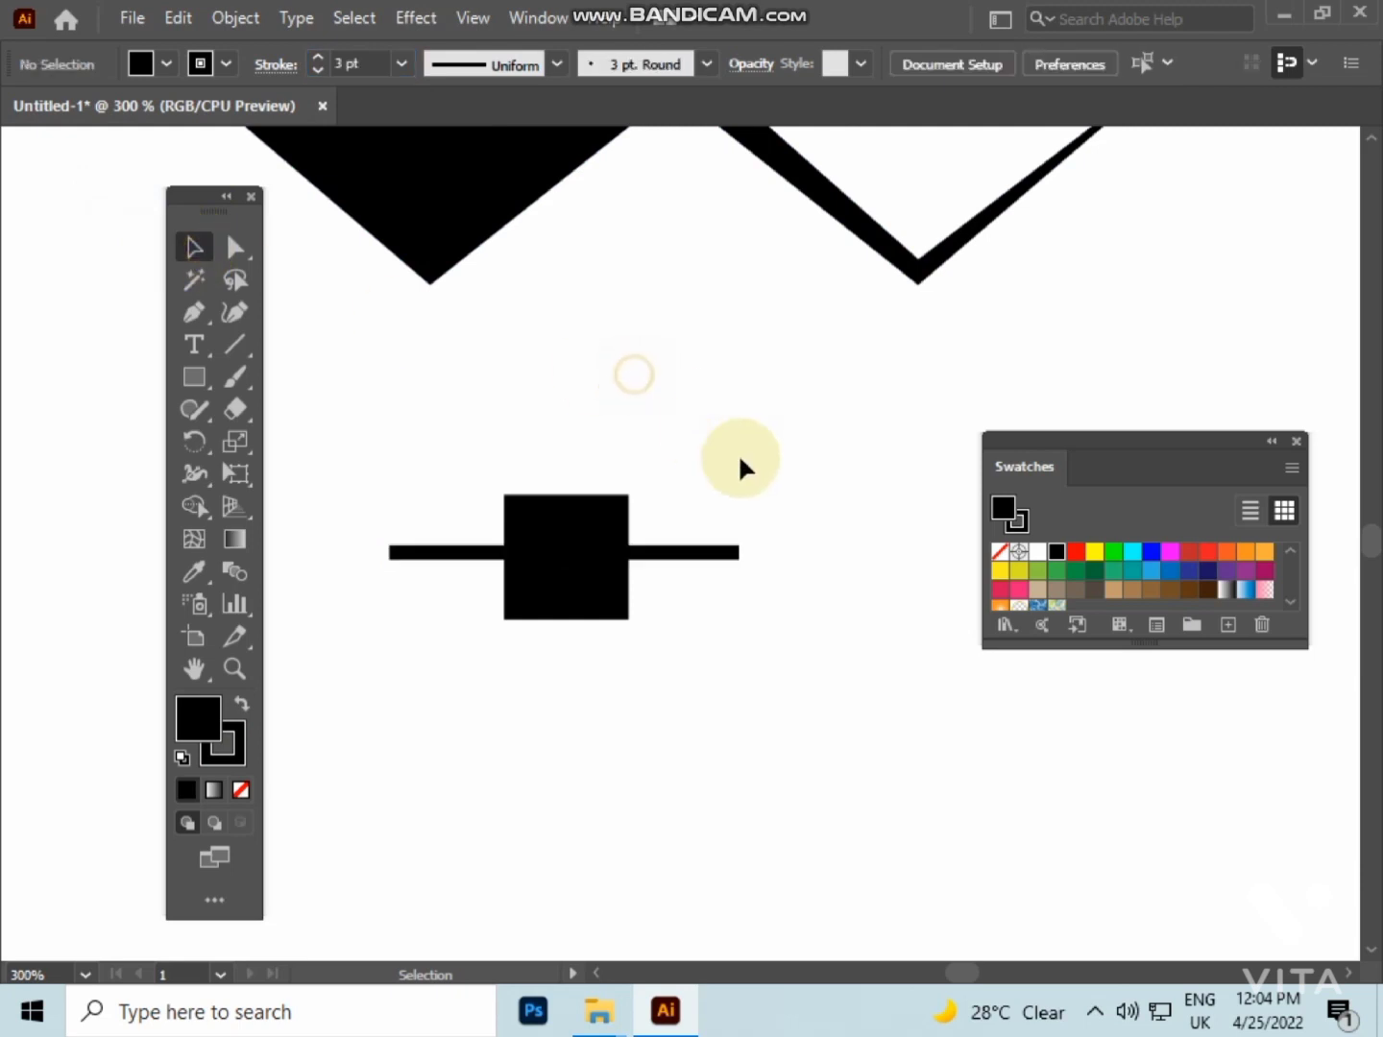
pyautogui.click(715, 552)
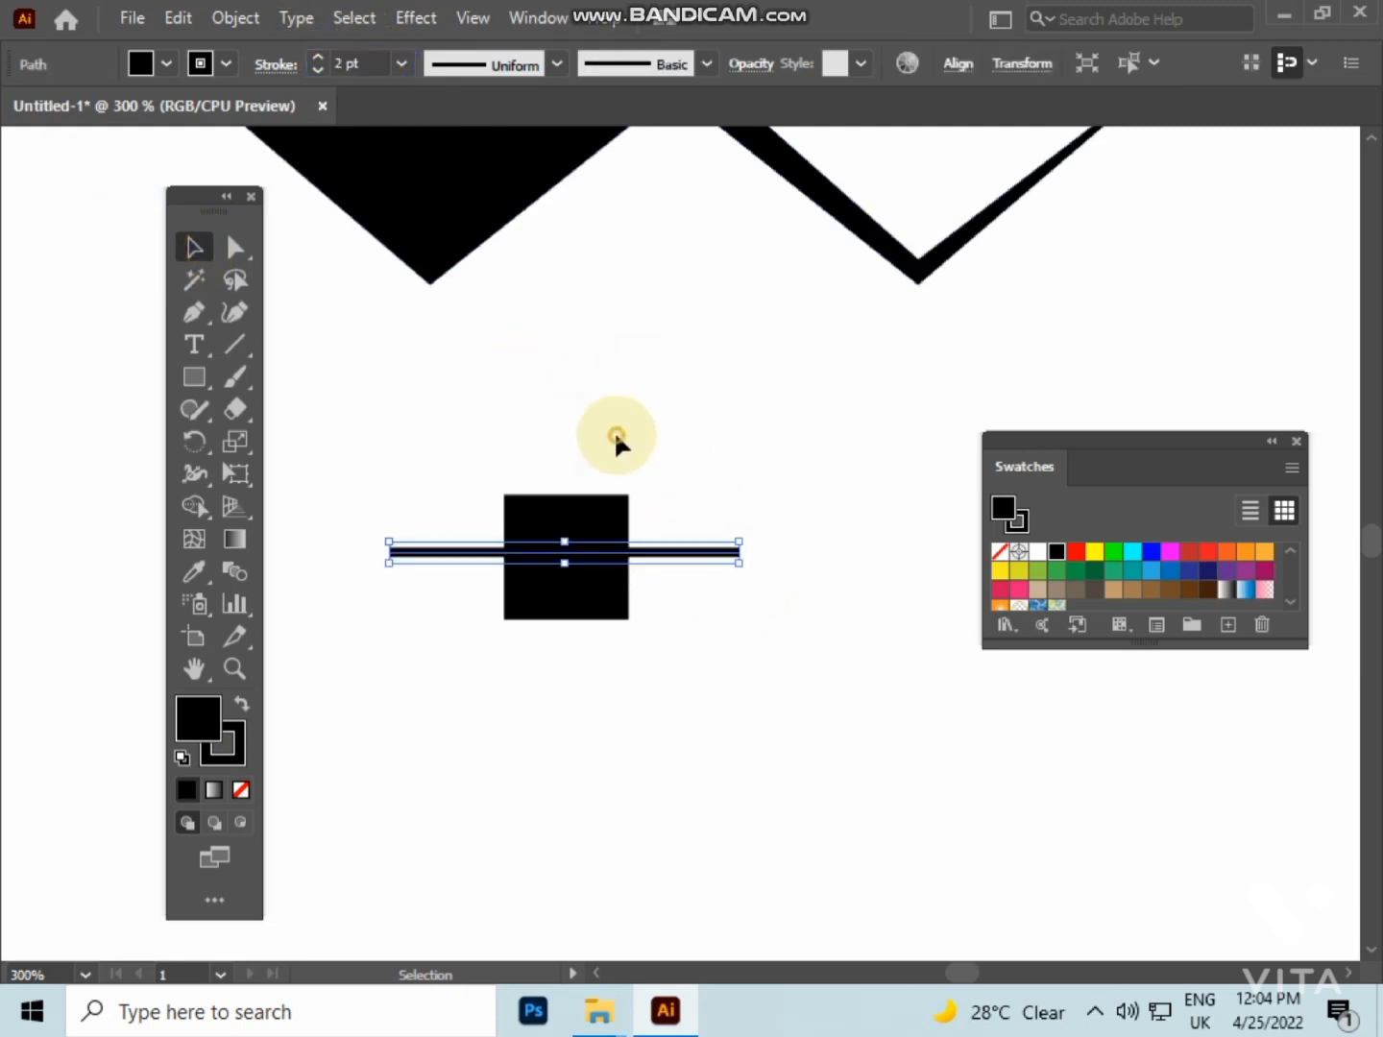
pyautogui.click(629, 470)
# - Duplicate the line, rotate the copy vertical, and group it with the square
pyautogui.keyDown('alt'); pyautogui.moveTo(669, 560); pyautogui.dragTo(671, 589); pyautogui.keyUp('alt')
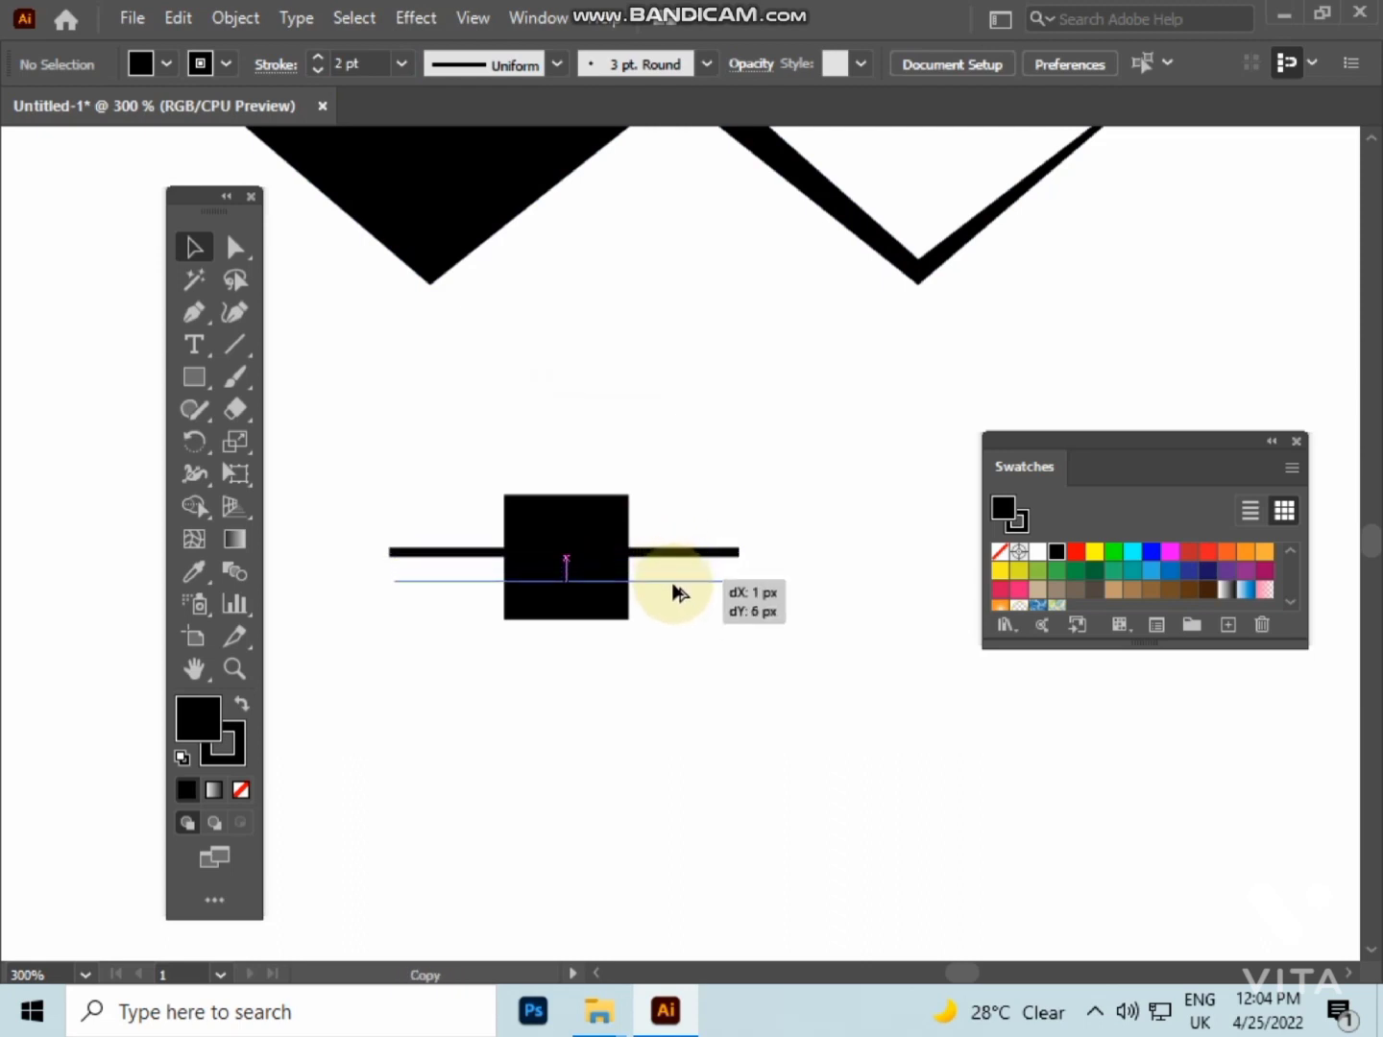
pyautogui.click(745, 609)
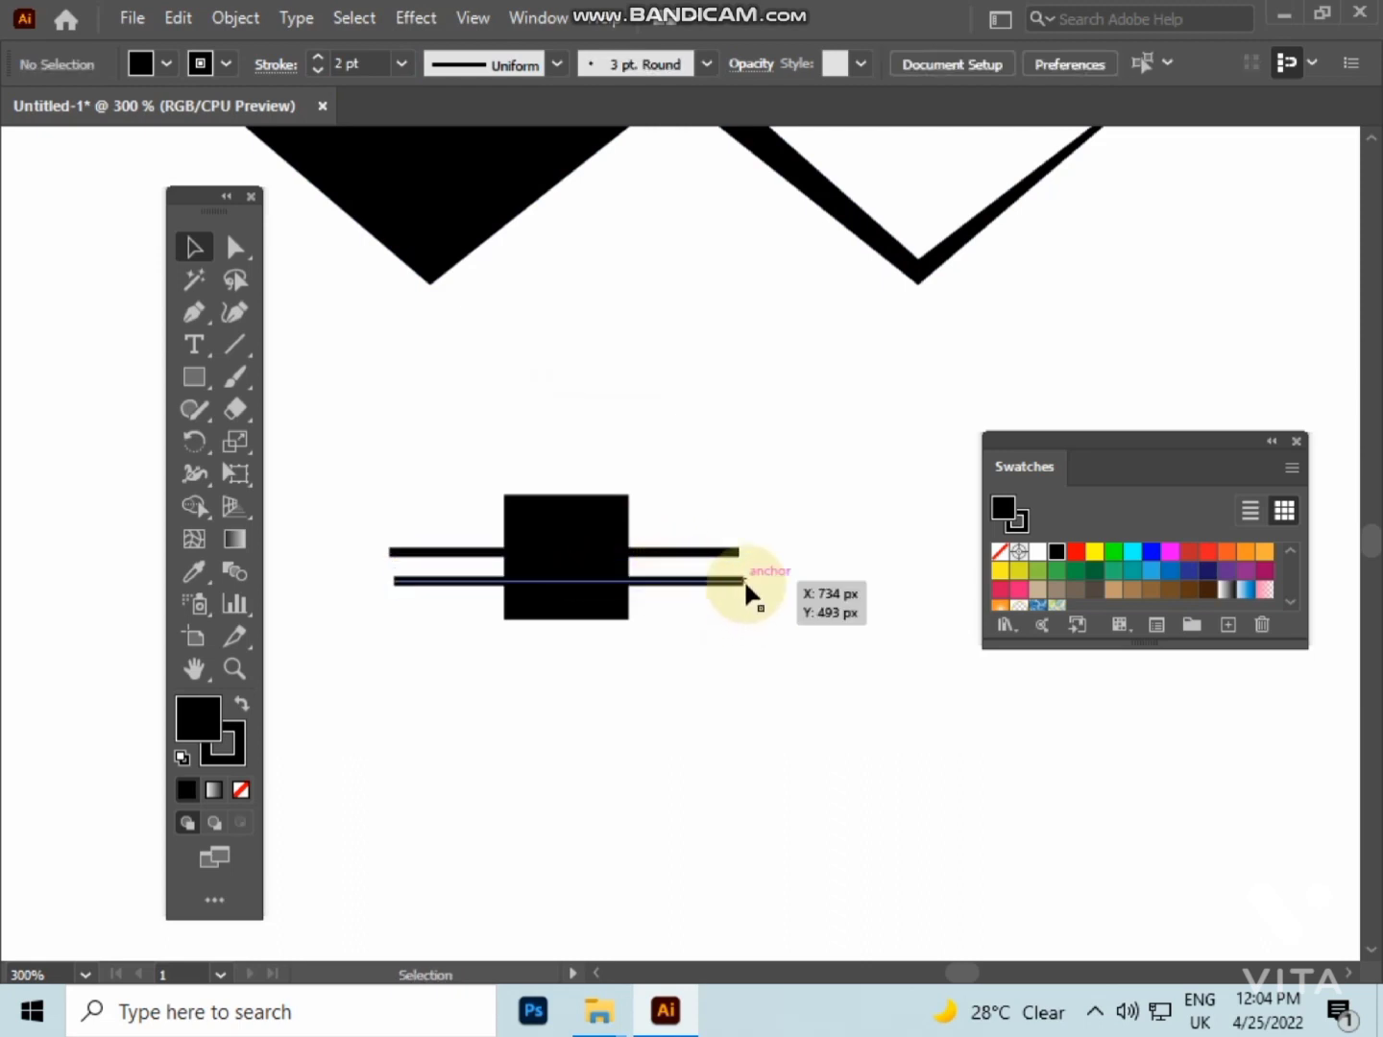
pyautogui.click(744, 579)
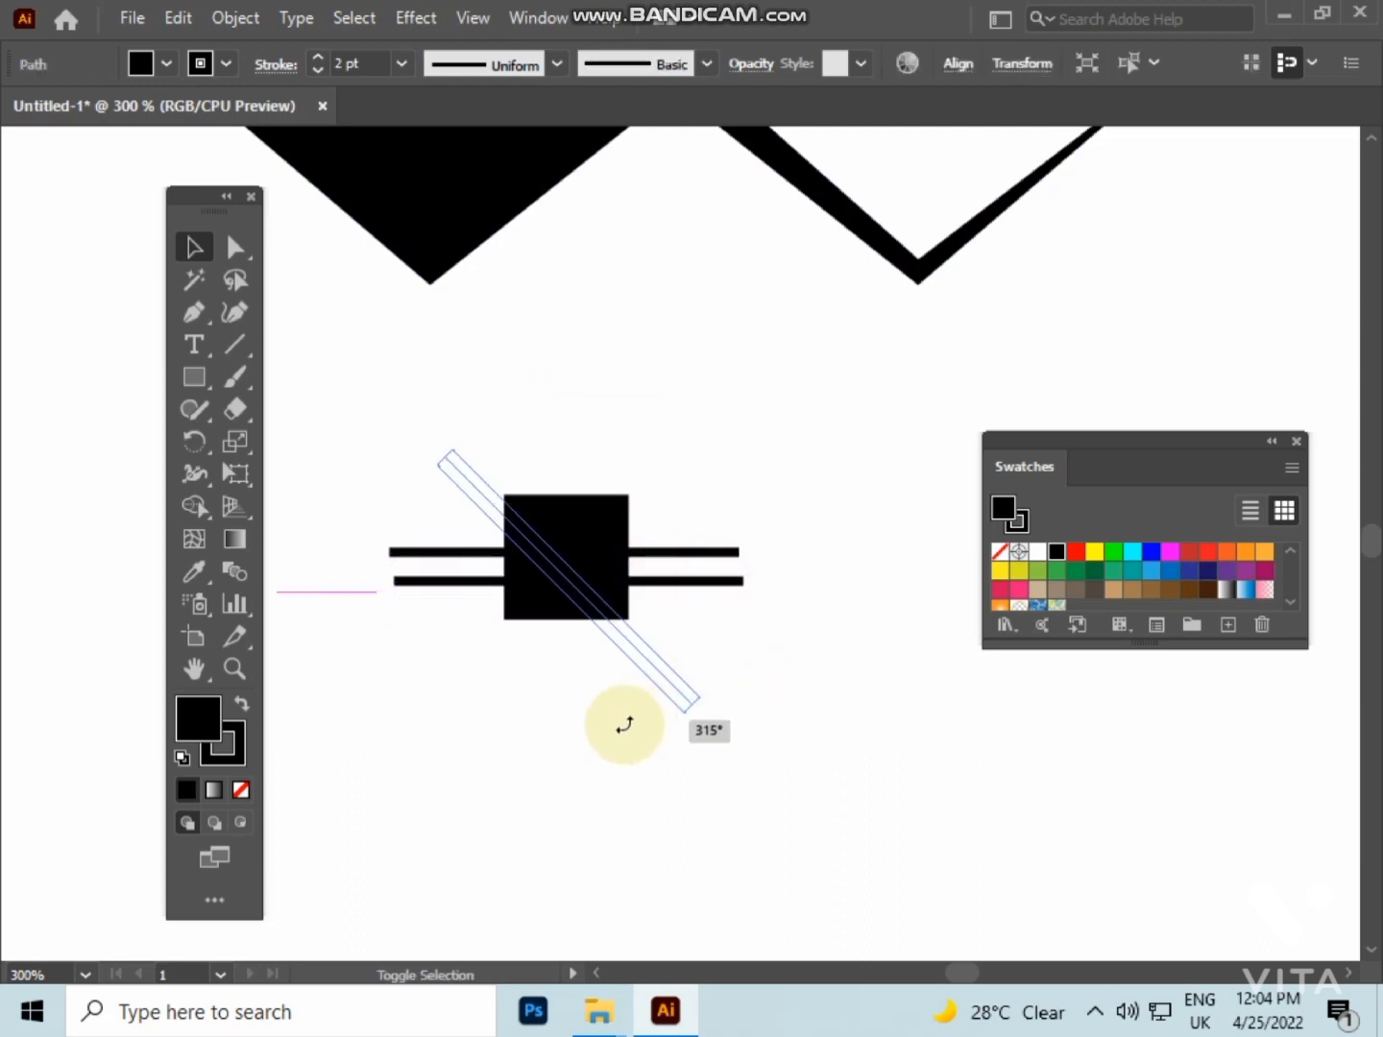
pyautogui.moveTo(756, 602); pyautogui.dragTo(682, 763)
pyautogui.click(681, 759)
pyautogui.moveTo(452, 453); pyautogui.dragTo(633, 664)
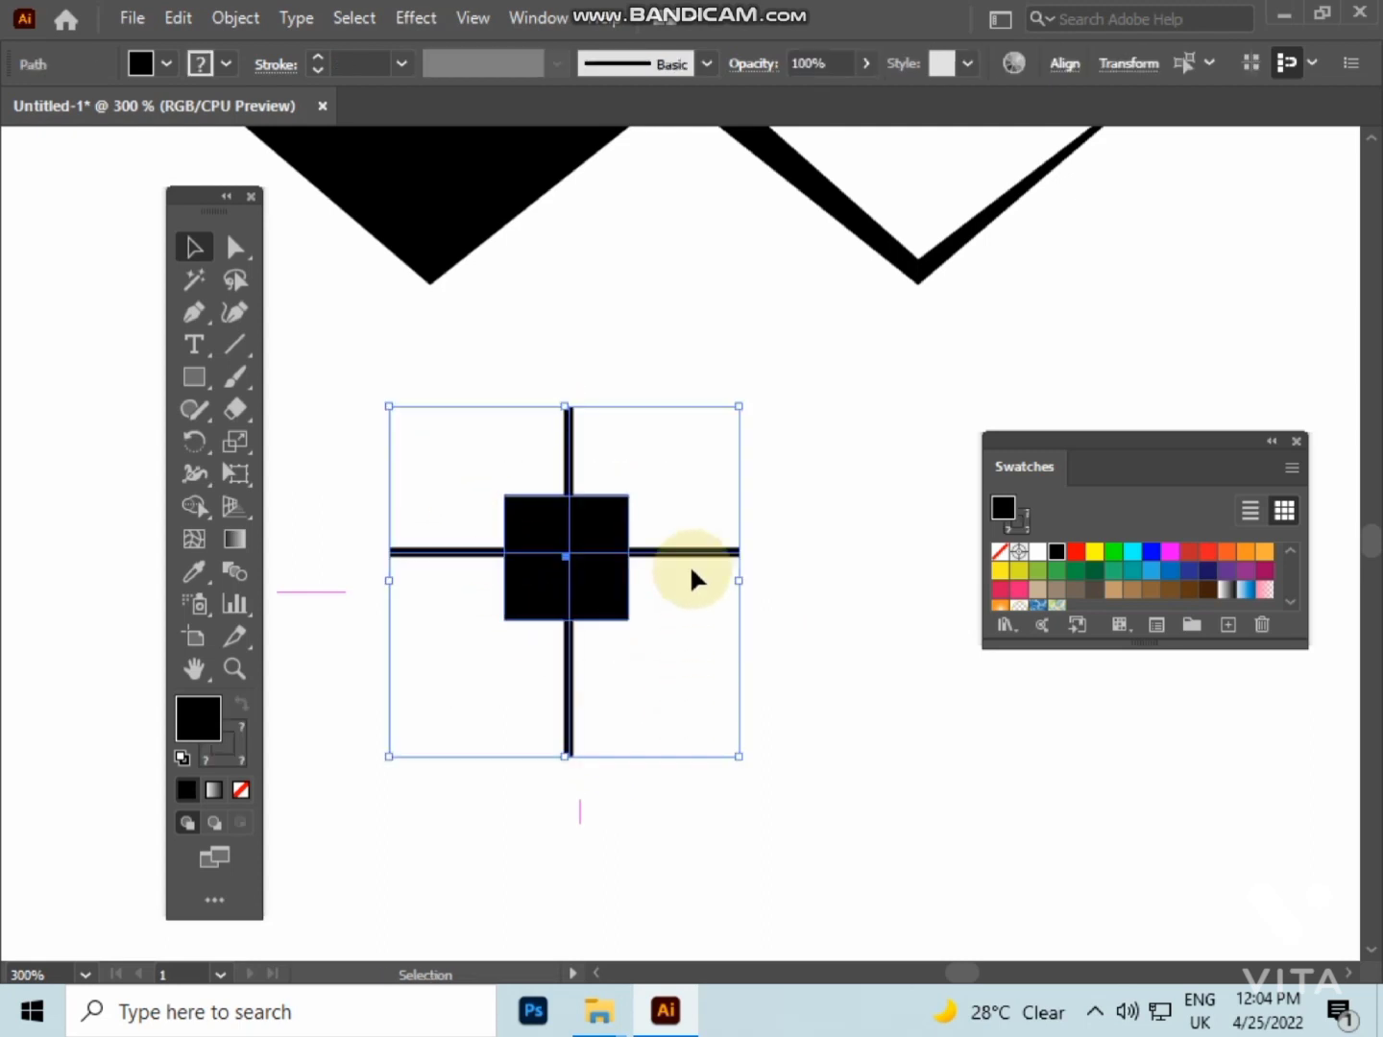
pyautogui.hotkey('ctrl', 'g')
pyautogui.click(864, 692)
# - Use Pathfinder to cut the cross out of the square, leaving four panes
pyautogui.moveTo(468, 442); pyautogui.dragTo(654, 647)
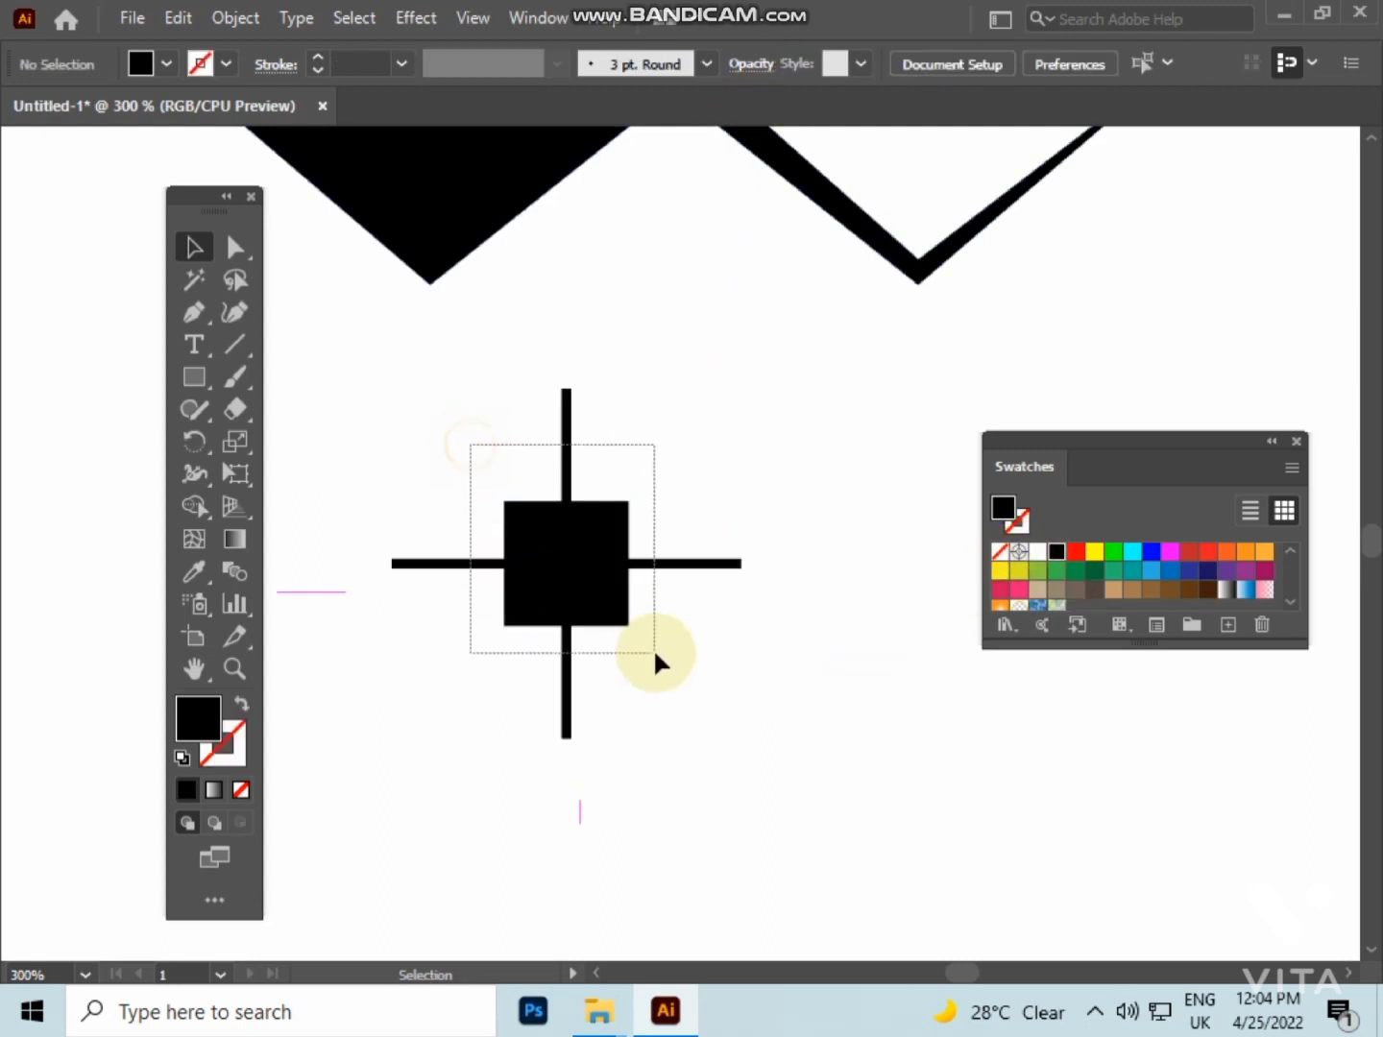
pyautogui.hotkey('ctrl', 'shift', 'F9')
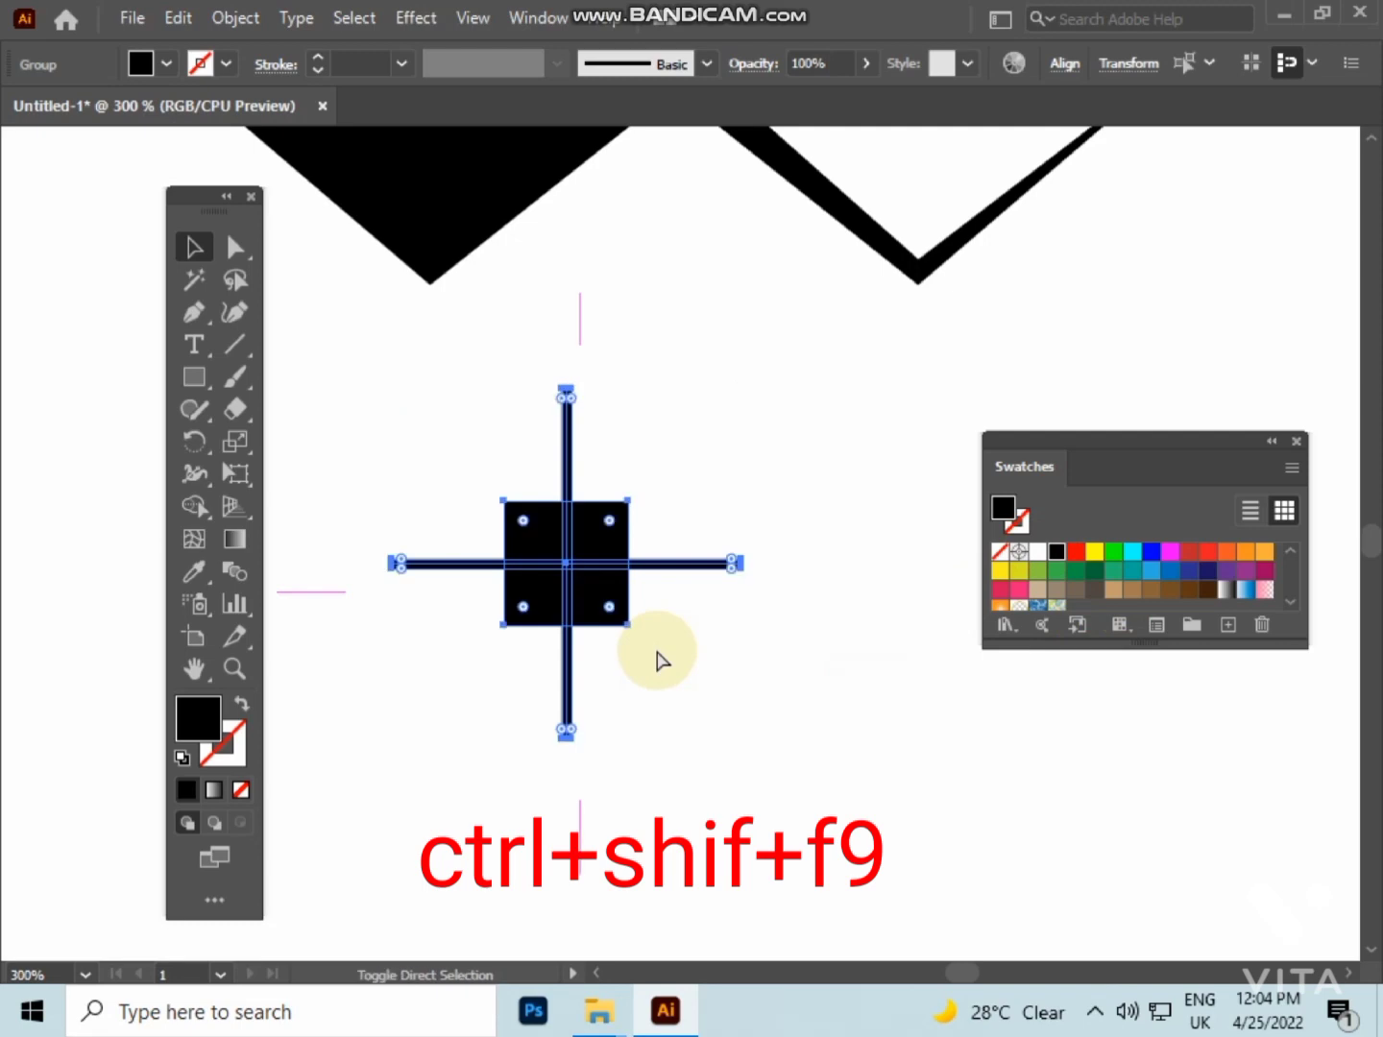
pyautogui.hotkey('ctrl', 'shift', 'F9')
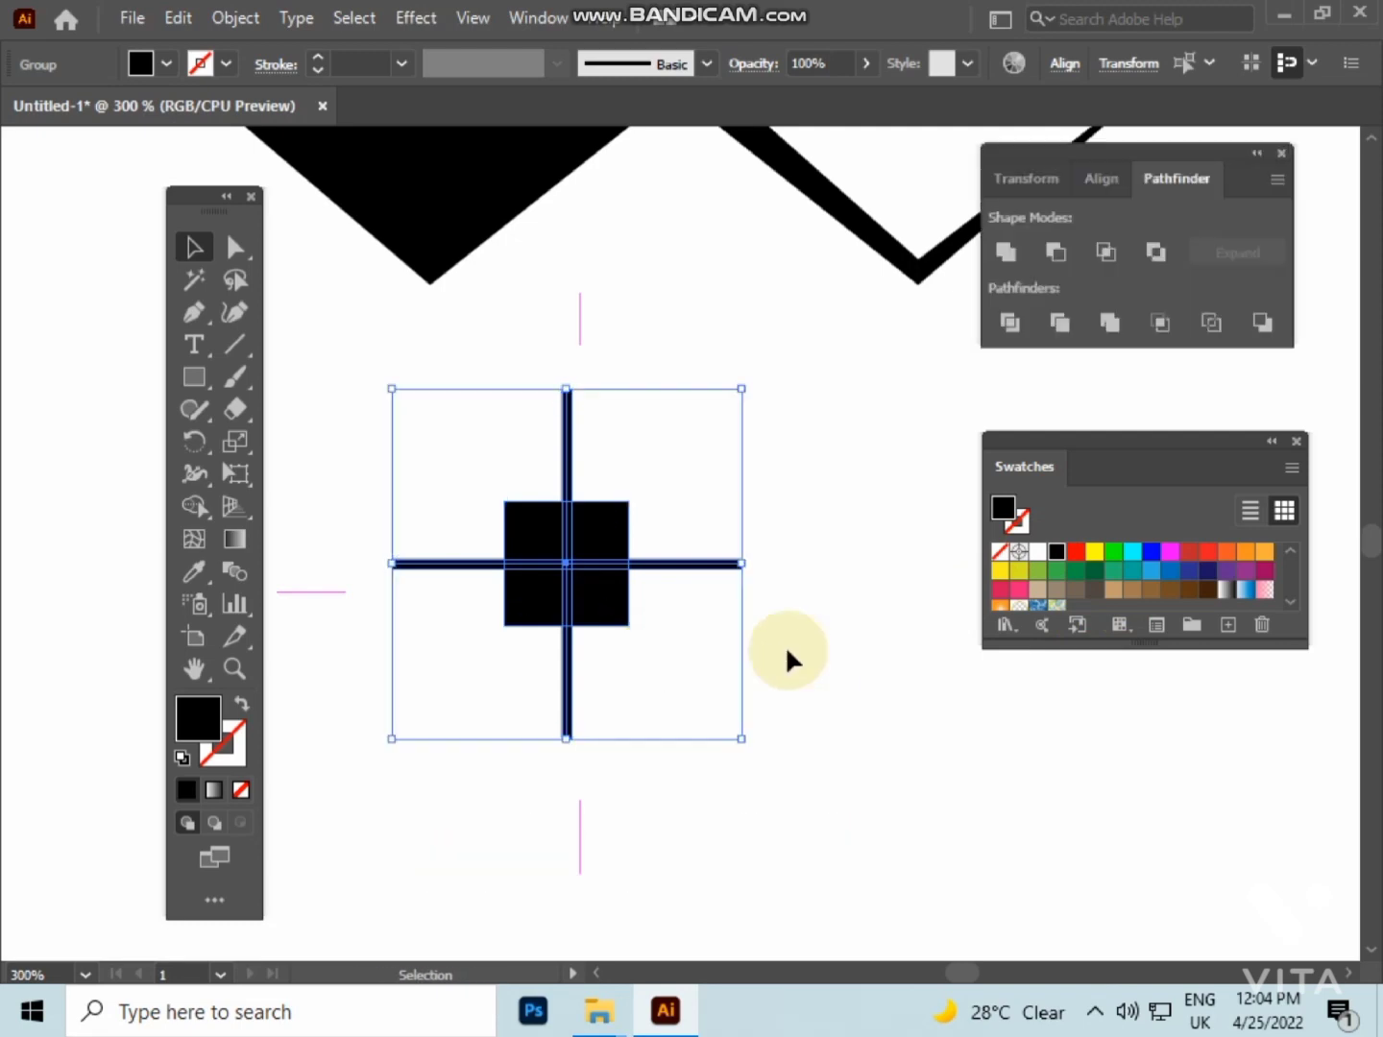
pyautogui.click(1043, 247)
pyautogui.click(798, 515)
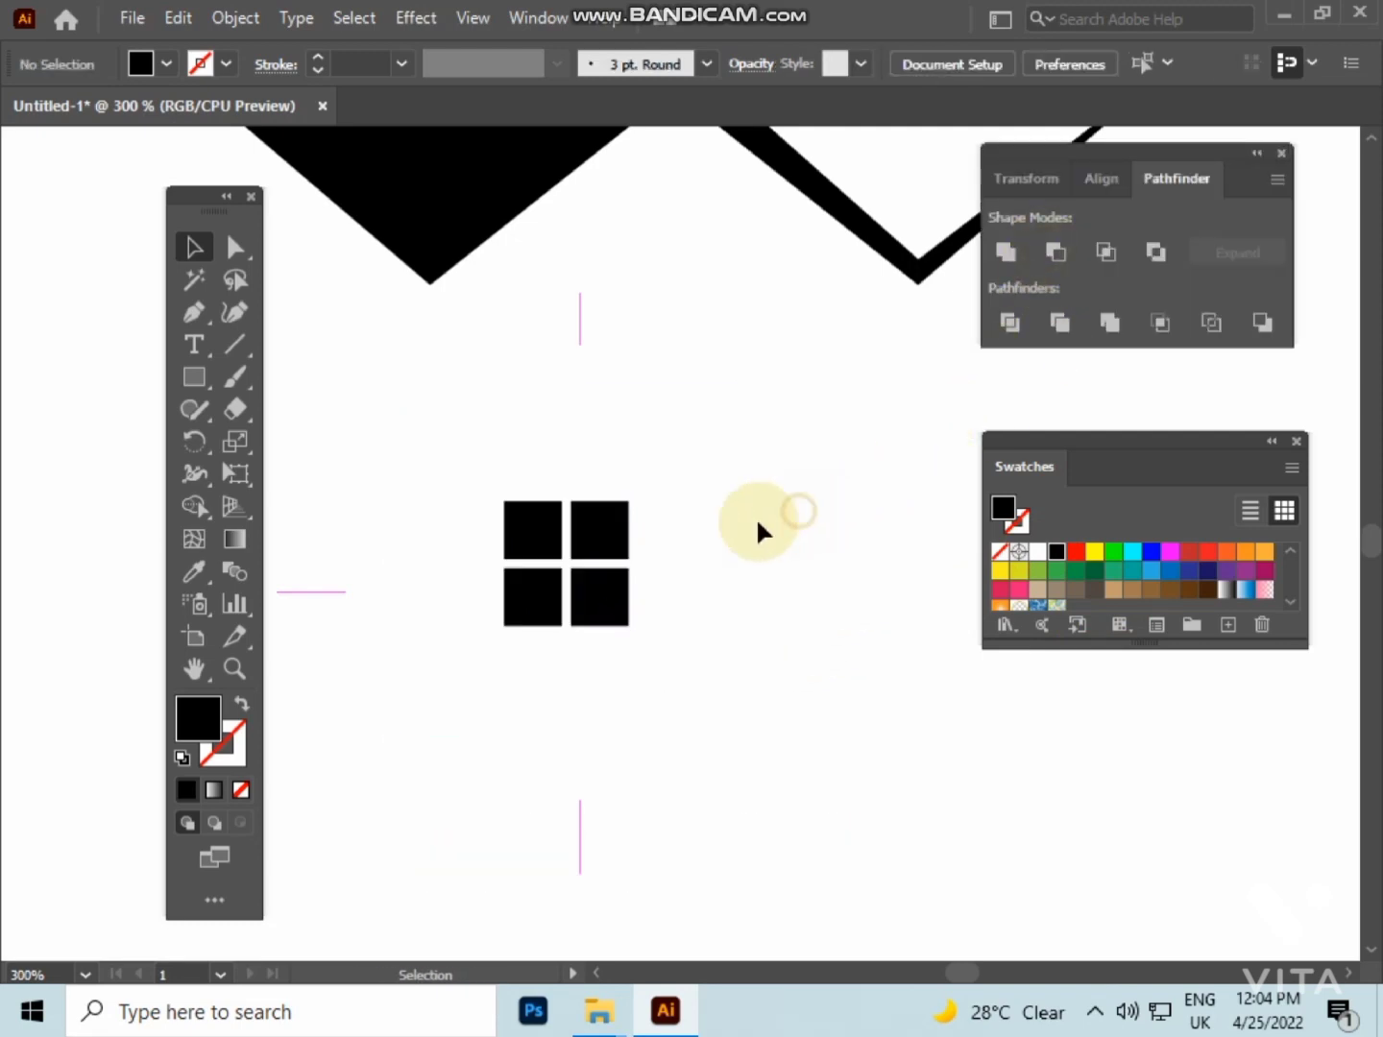
# - Move the four-pane window up toward the roof, shrink it and adjust a pane
pyautogui.moveTo(636, 559); pyautogui.dragTo(692, 281)
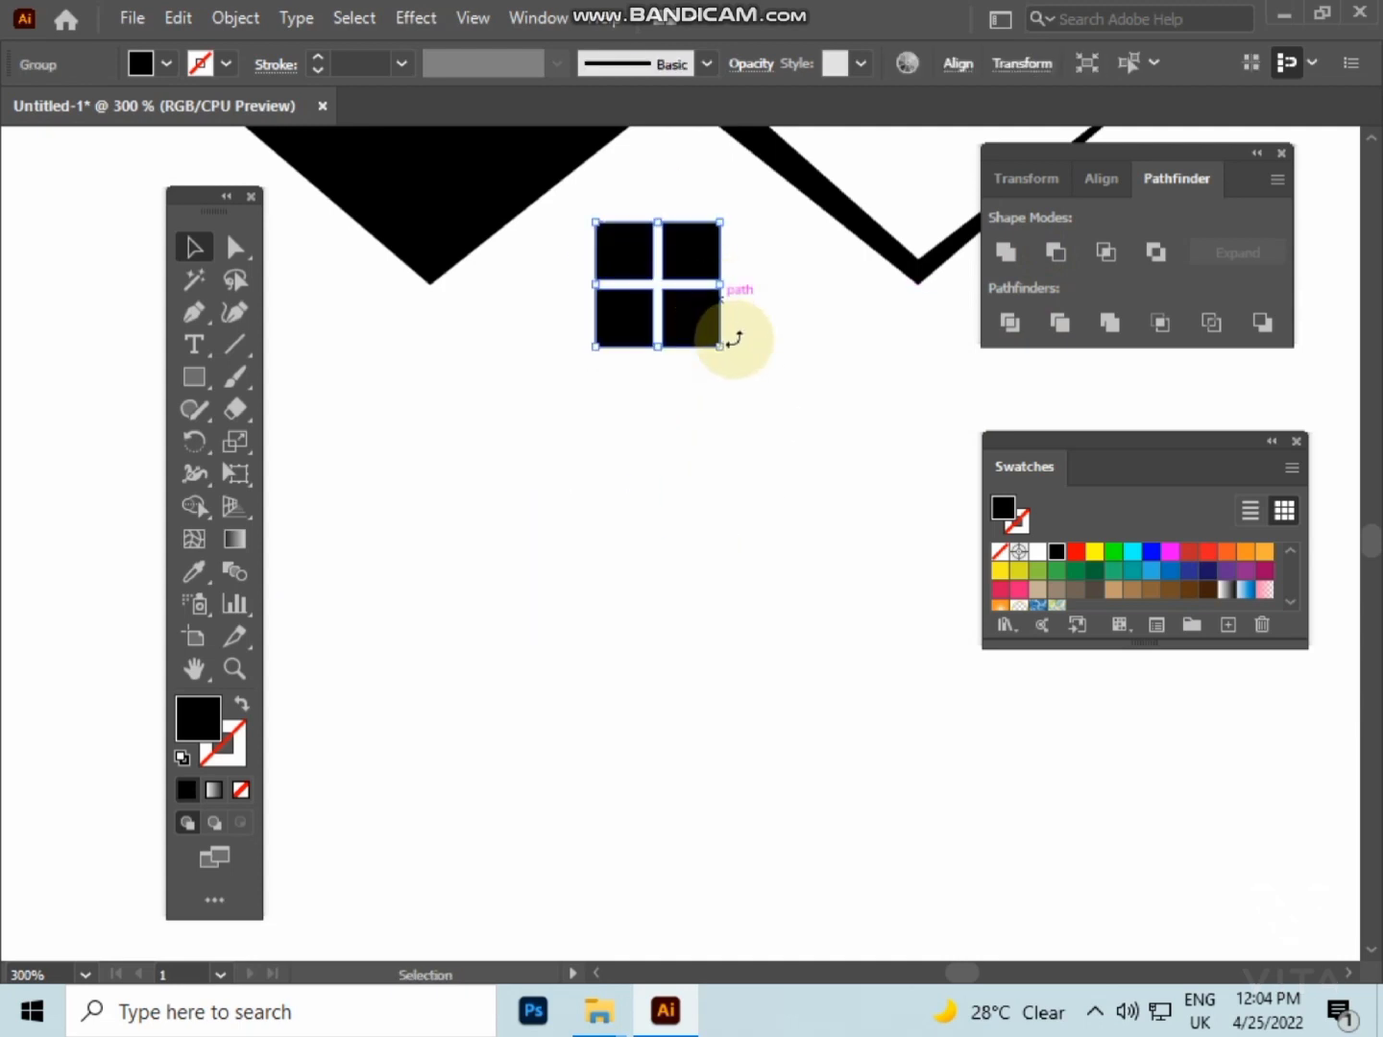
pyautogui.scroll(1, 730, 336)
pyautogui.scroll(2, 734, 342)
pyautogui.scroll(2, 733, 342)
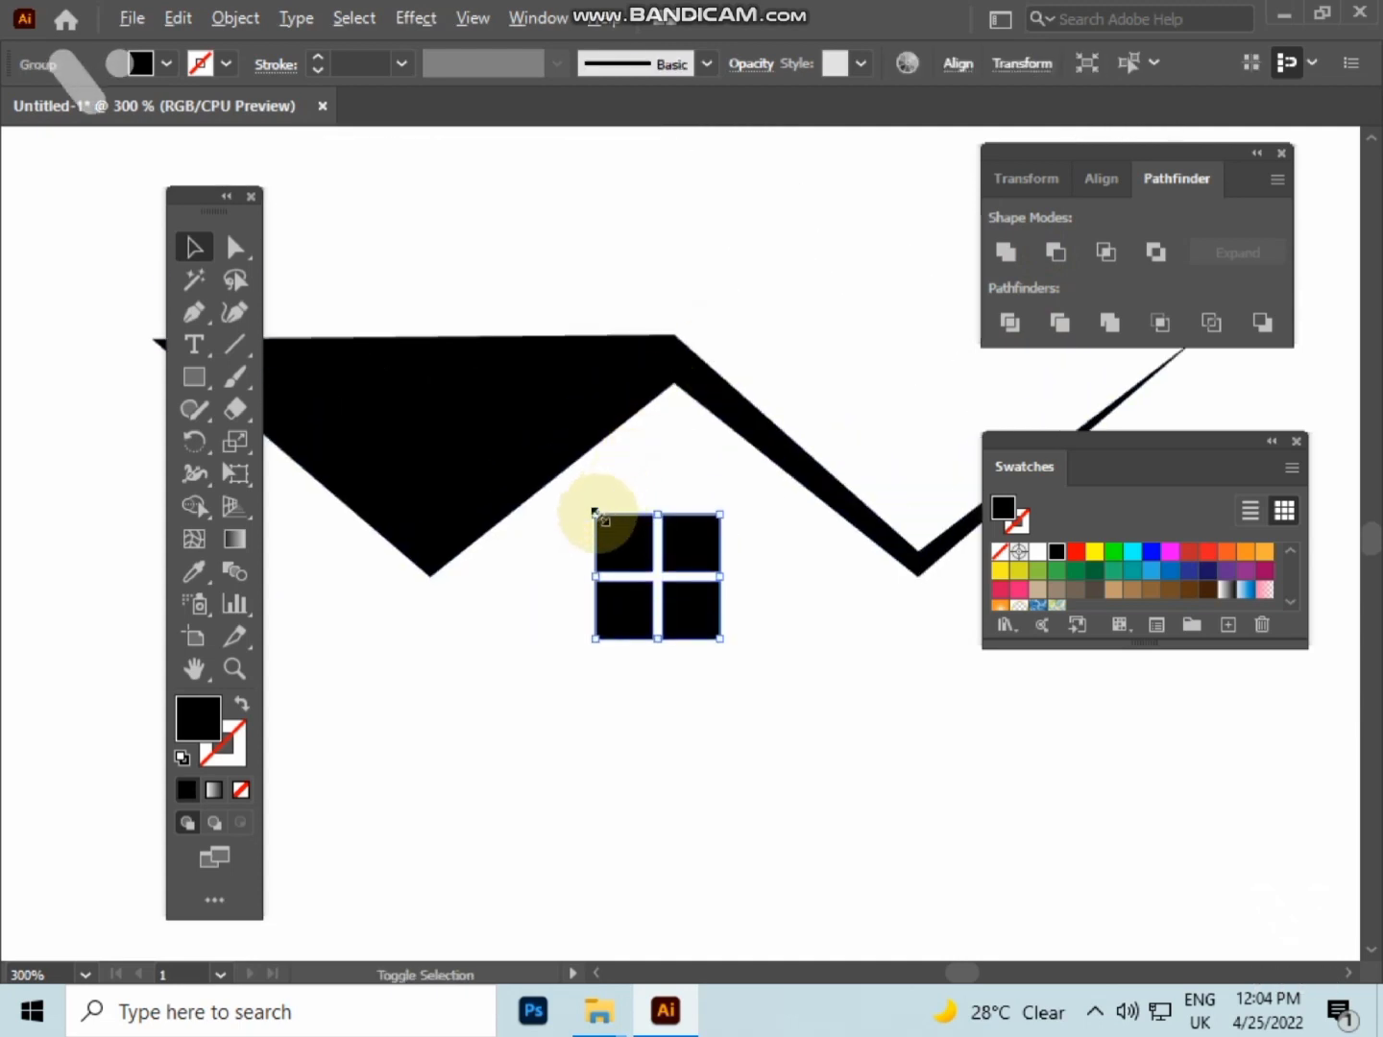
pyautogui.moveTo(596, 515); pyautogui.dragTo(607, 526)
pyautogui.click(800, 731)
pyautogui.moveTo(694, 608); pyautogui.dragTo(693, 603)
pyautogui.click(723, 694)
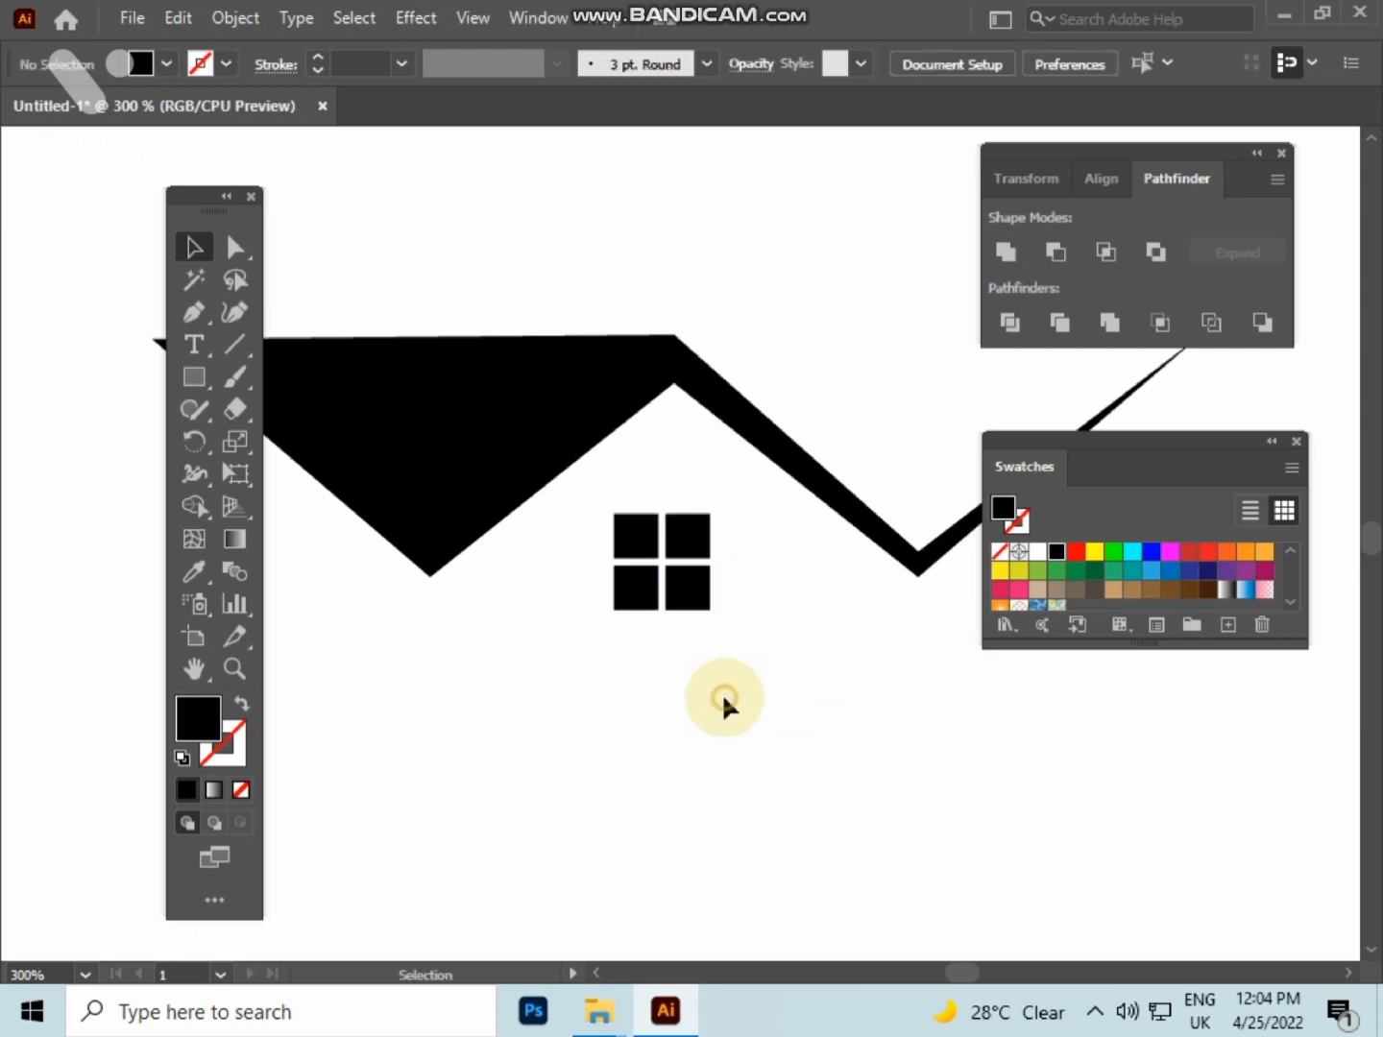
# - Scale the window group down further beneath the roof's peak
pyautogui.scroll(-1, 722, 693)
pyautogui.click(698, 619)
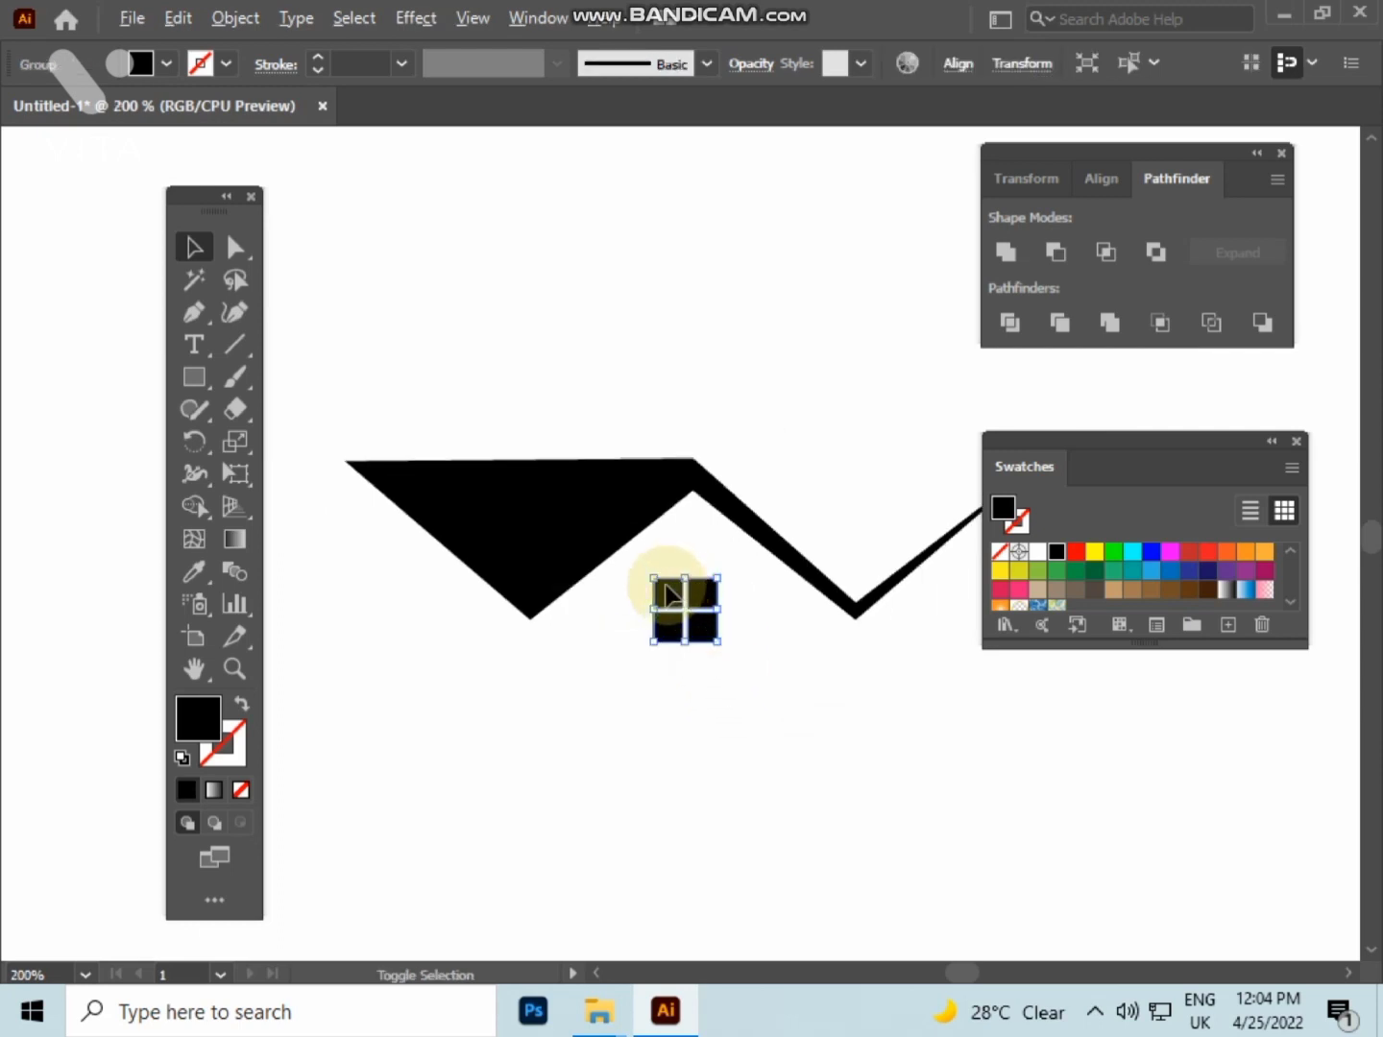
pyautogui.moveTo(653, 576)
pyautogui.mouseDown()
pyautogui.moveTo(688, 611)
pyautogui.moveTo(633, 639)
pyautogui.moveTo(622, 668)
pyautogui.moveTo(641, 731)
pyautogui.mouseUp()
pyautogui.click(712, 720)
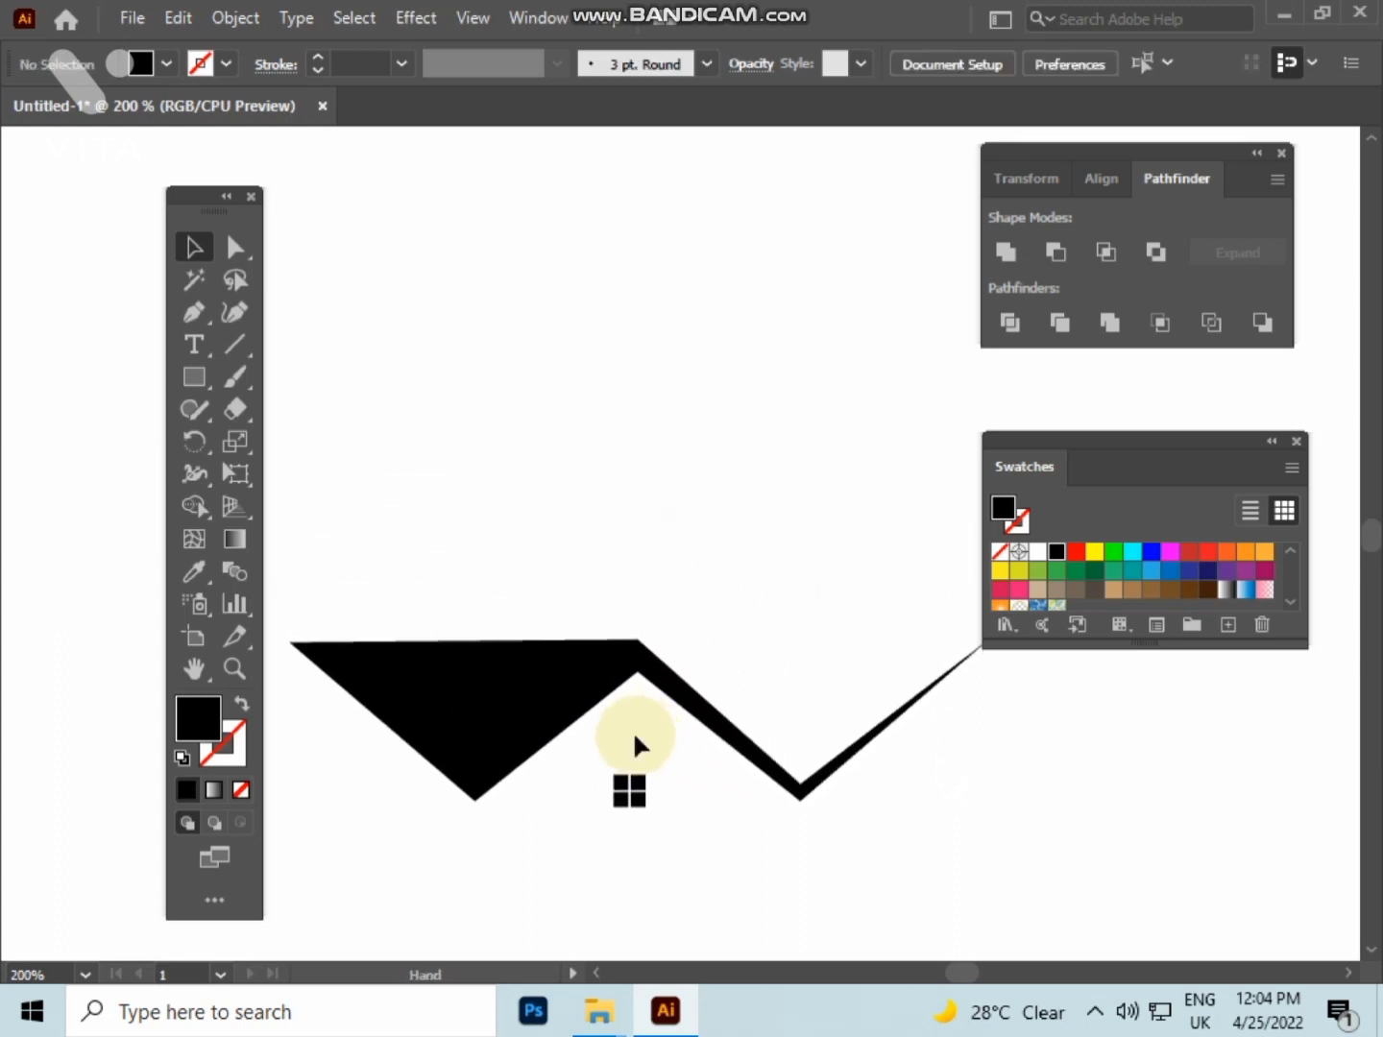
# - Draw a tall black tower rectangle above the roof and nudge it slightly left
pyautogui.click(196, 376)
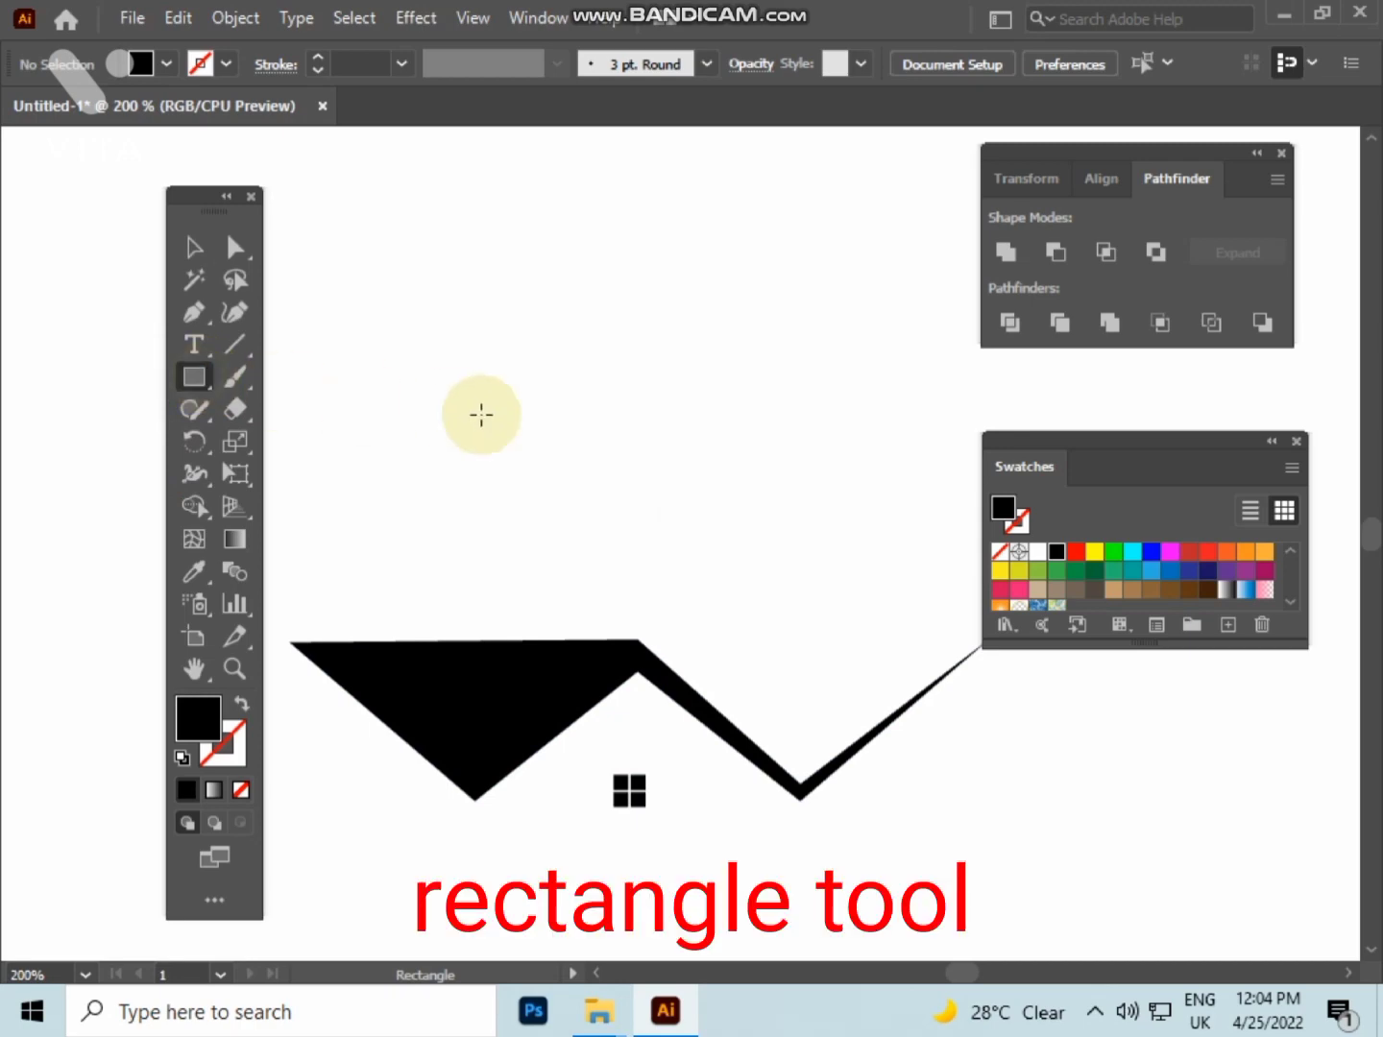
pyautogui.scroll(1, 481, 415)
pyautogui.moveTo(549, 319); pyautogui.dragTo(640, 662)
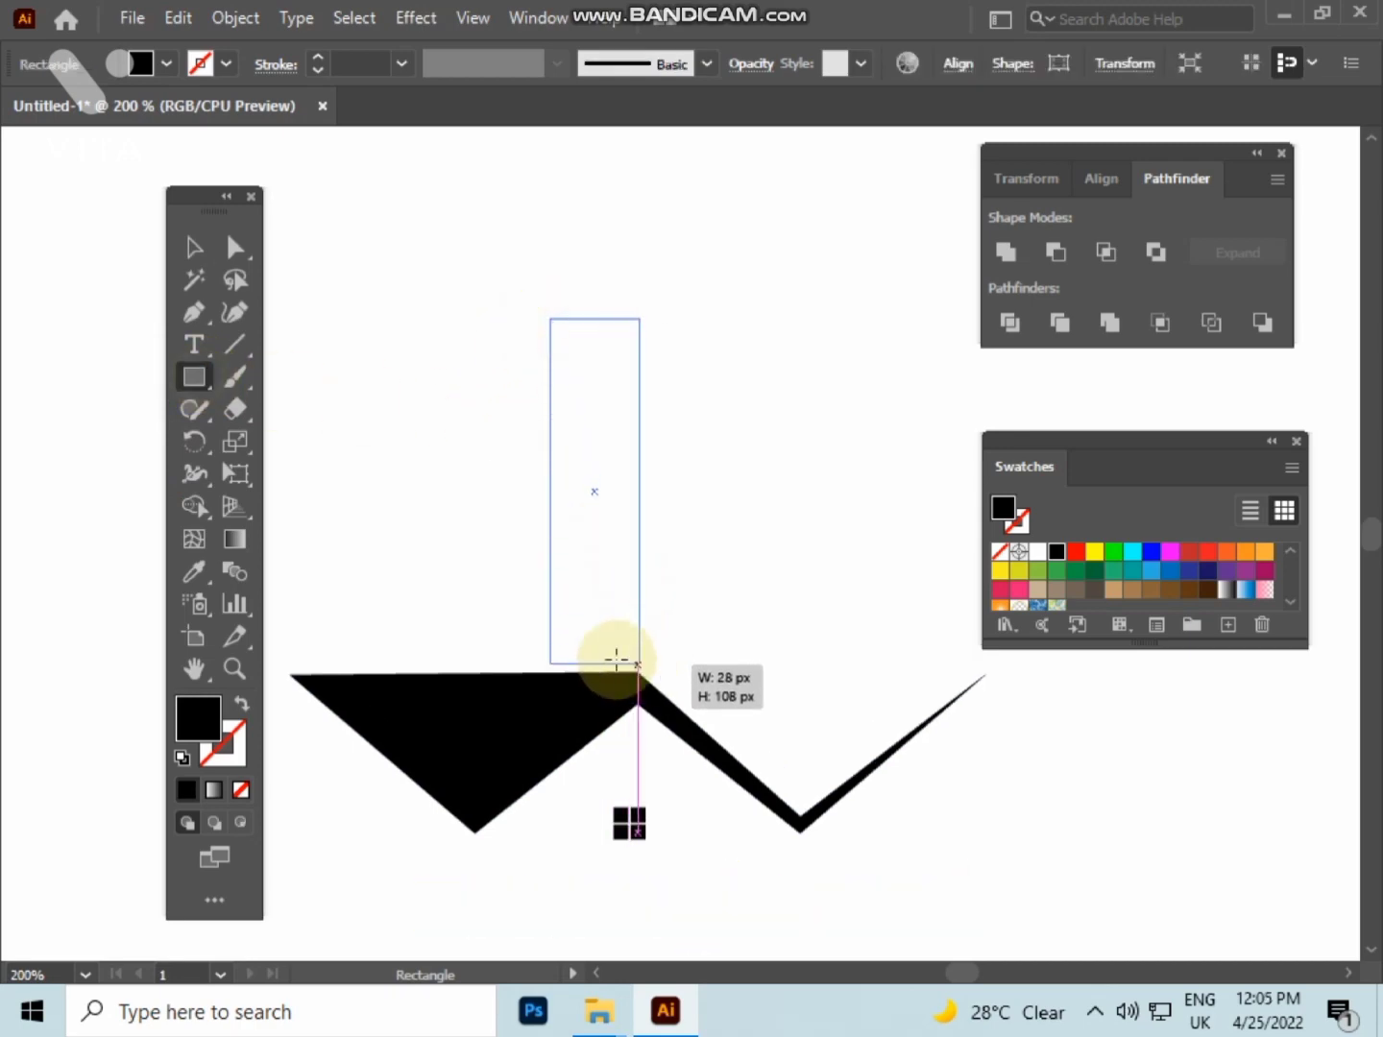
pyautogui.moveTo(641, 662); pyautogui.dragTo(639, 662)
pyautogui.click(193, 246)
pyautogui.click(322, 235)
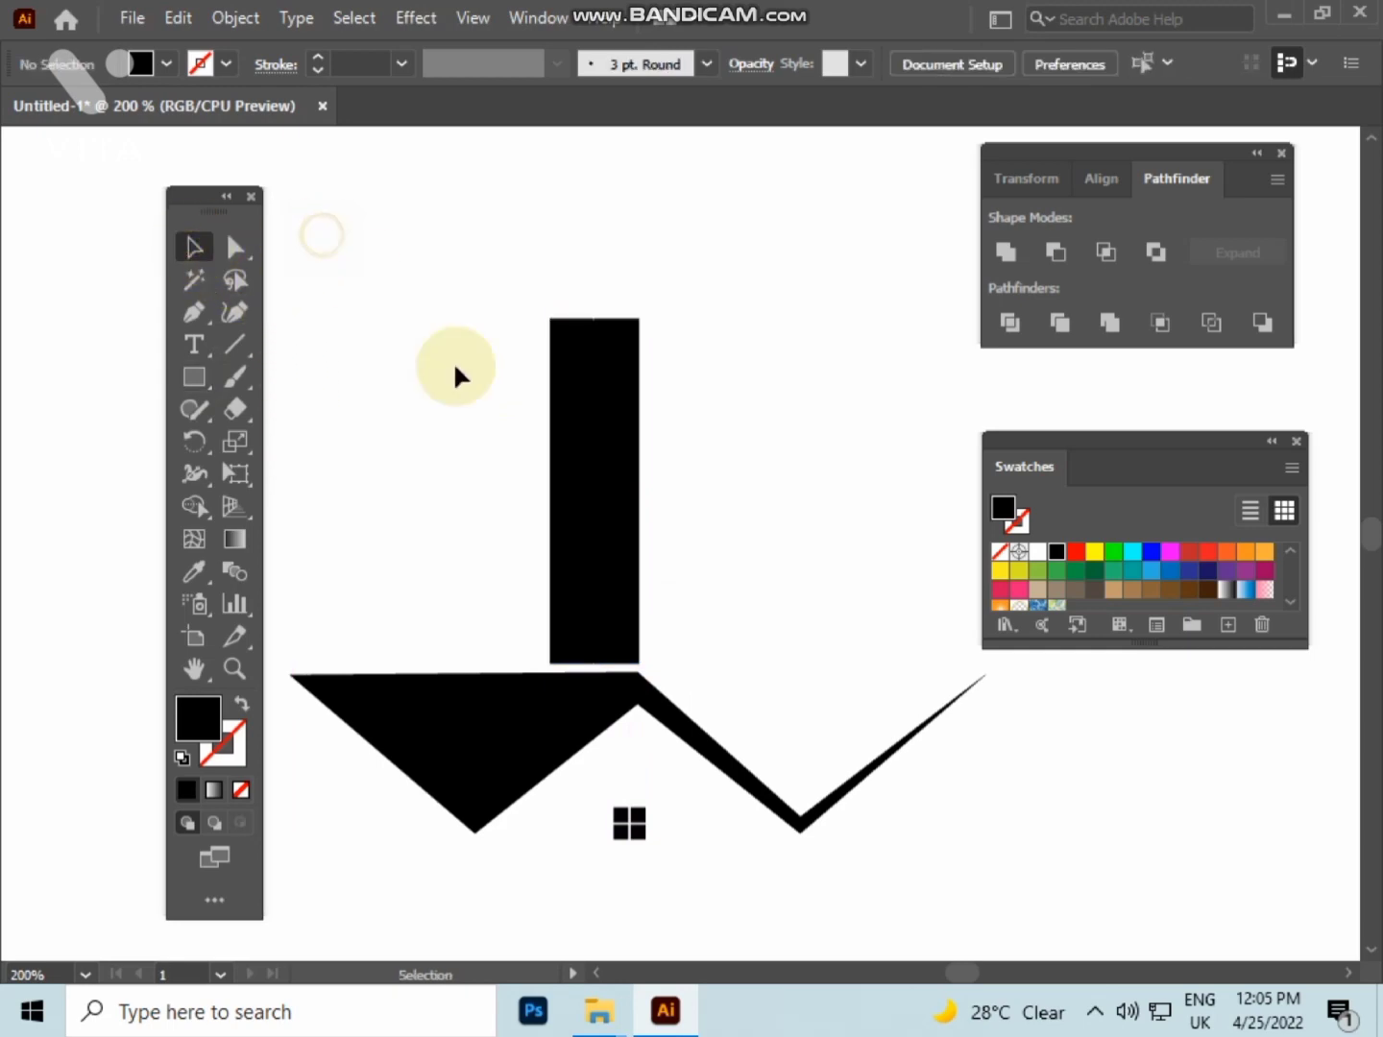
pyautogui.click(574, 491)
pyautogui.moveTo(576, 500); pyautogui.dragTo(573, 500)
pyautogui.click(731, 537)
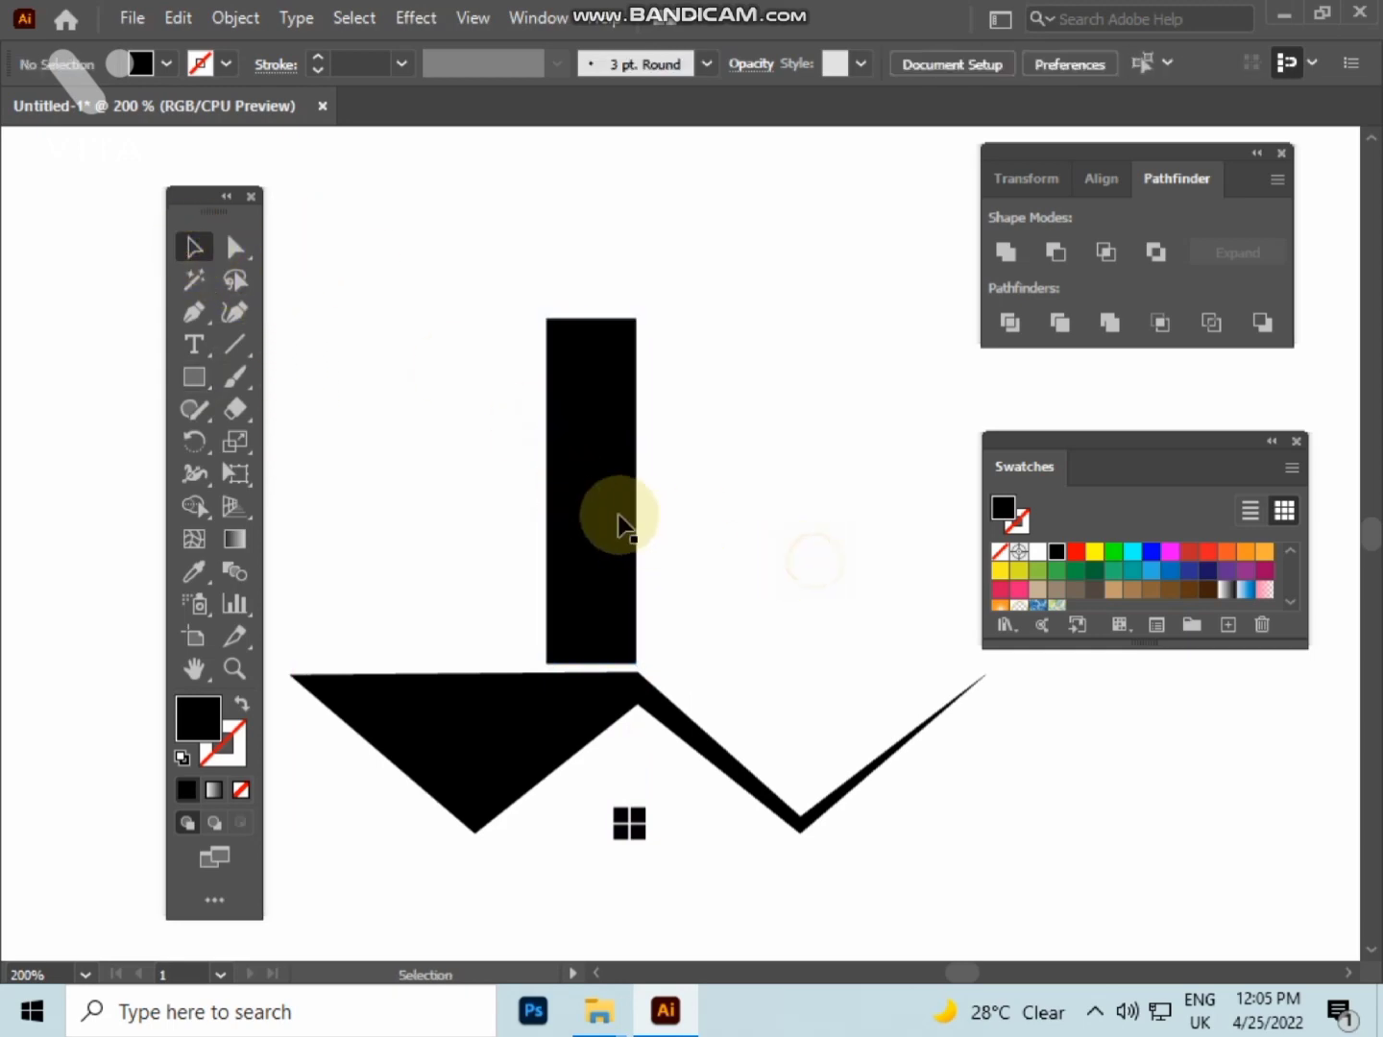
# - Draw a small rectangle left of the tower and fill it magenta
pyautogui.click(192, 376)
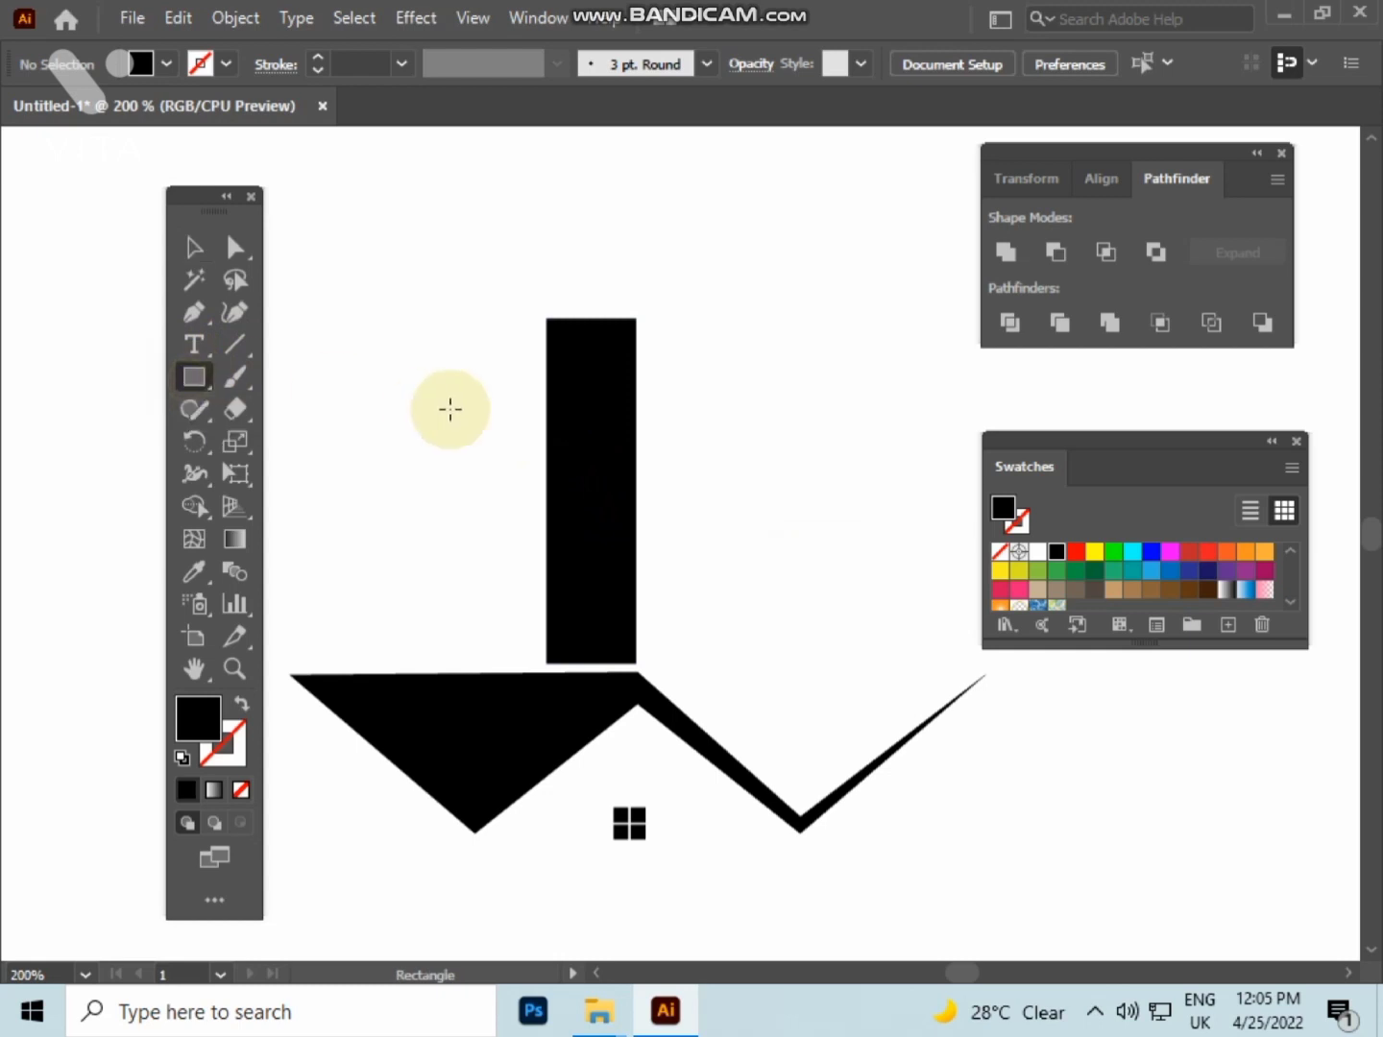
pyautogui.moveTo(395, 351); pyautogui.dragTo(427, 416)
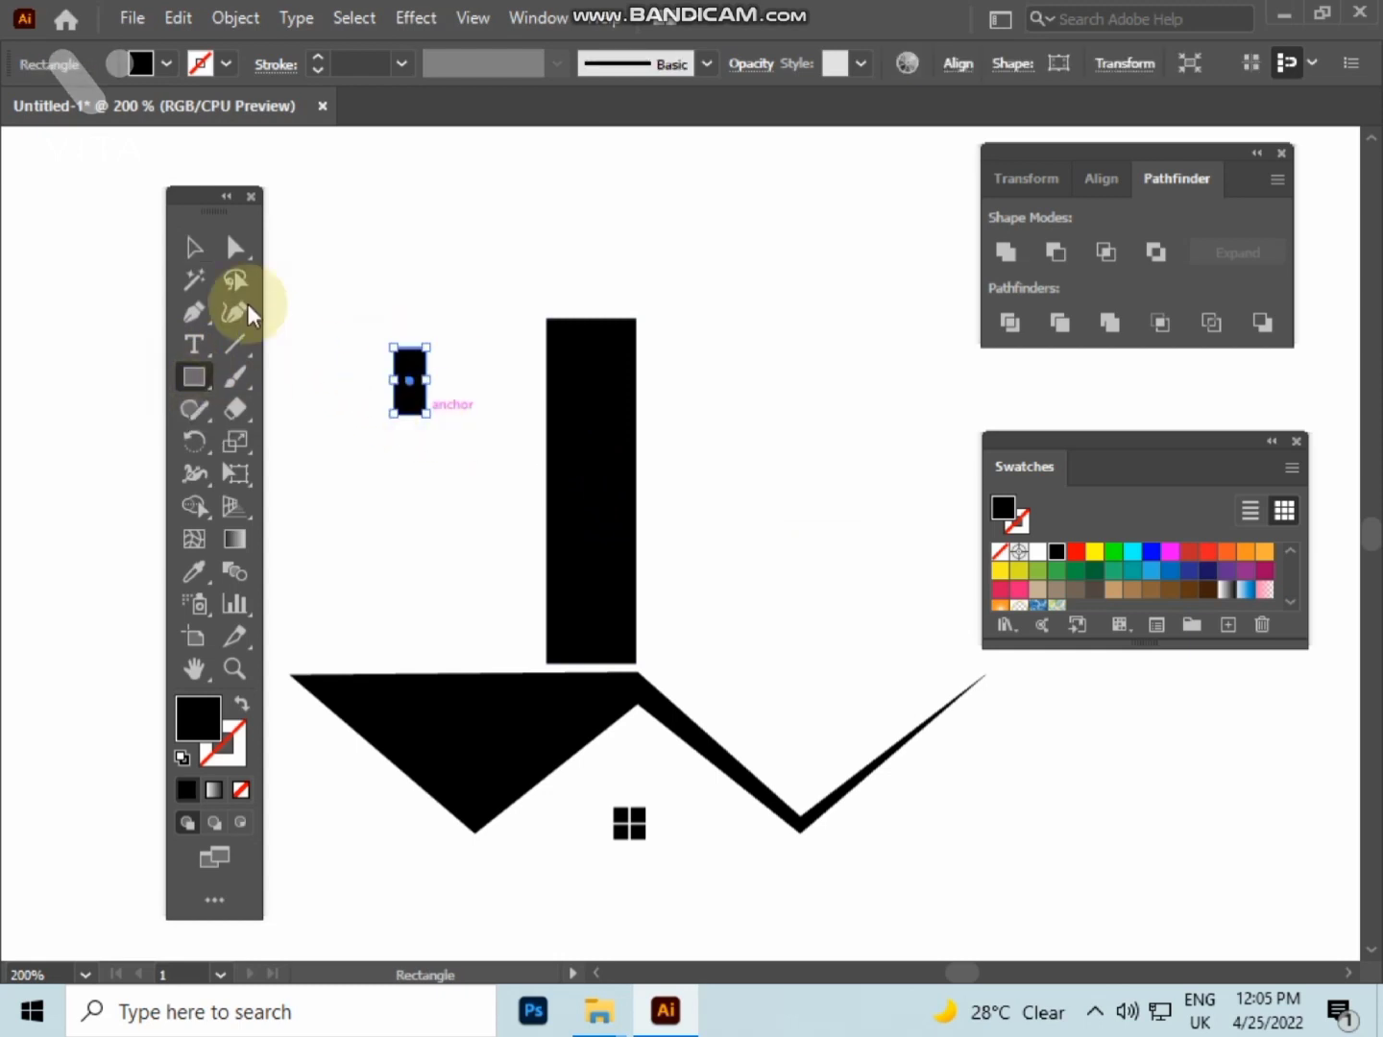
pyautogui.click(193, 246)
pyautogui.click(316, 244)
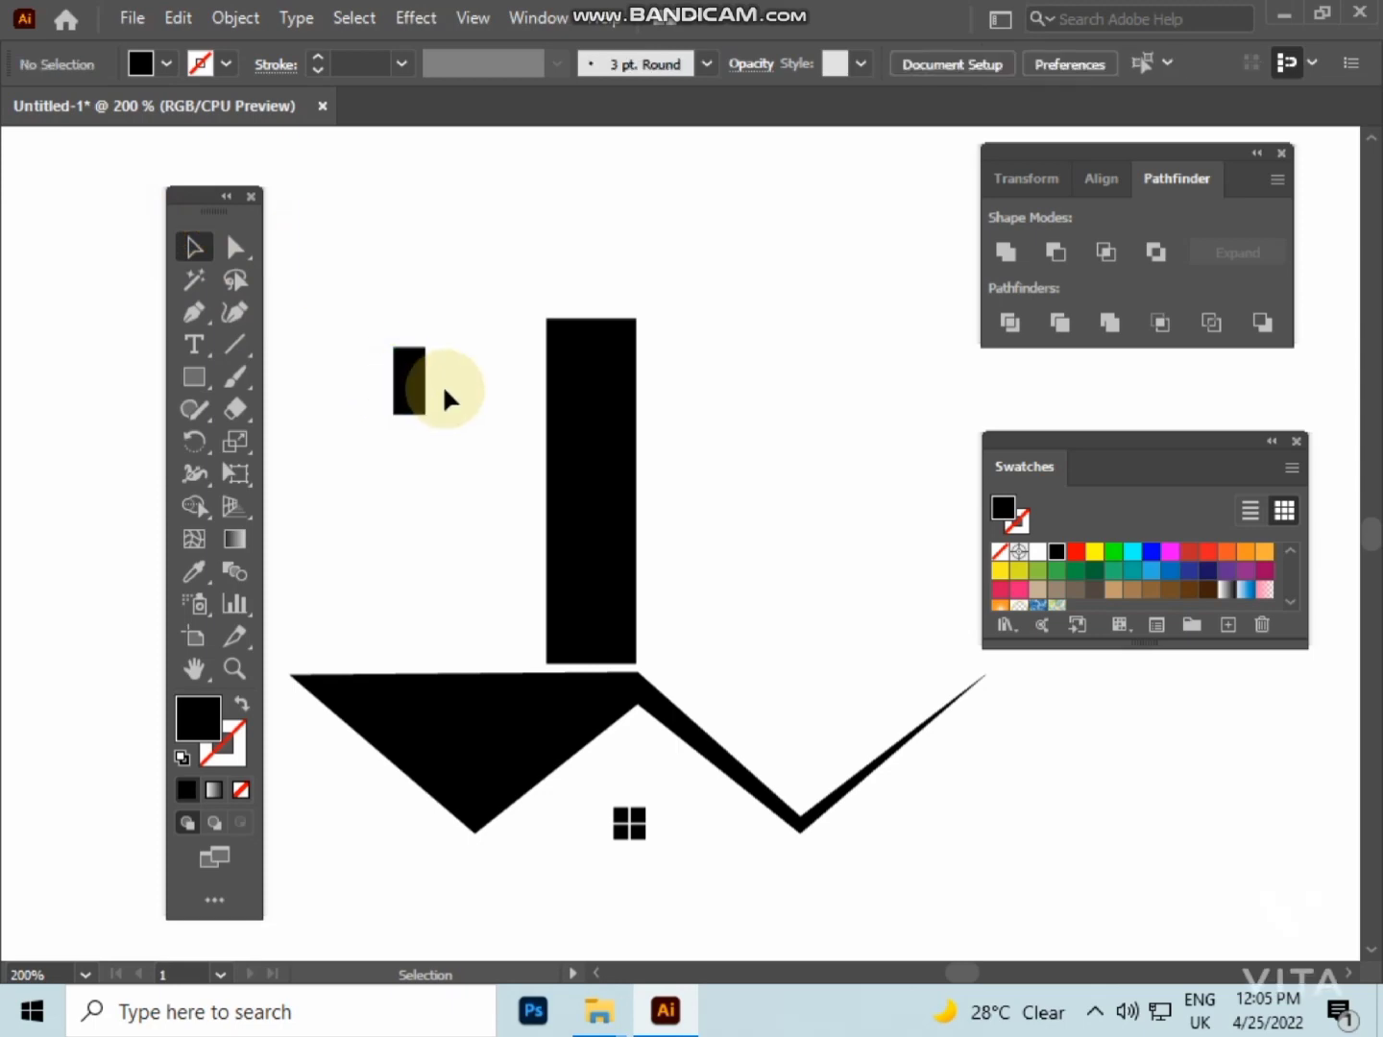
pyautogui.click(410, 385)
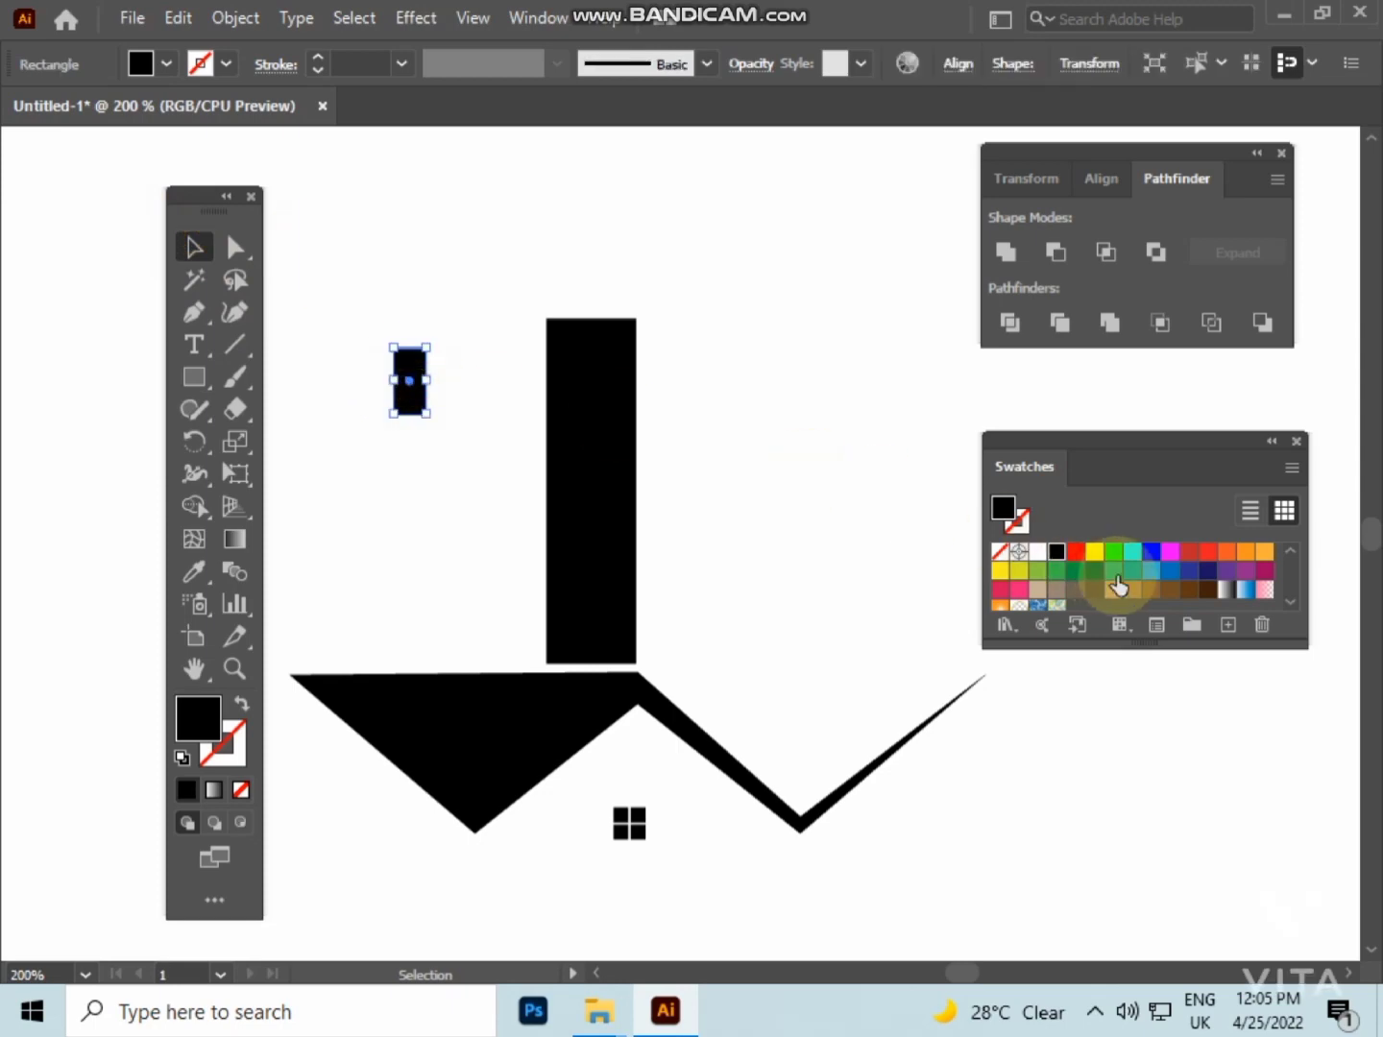
pyautogui.click(1170, 552)
pyautogui.click(464, 372)
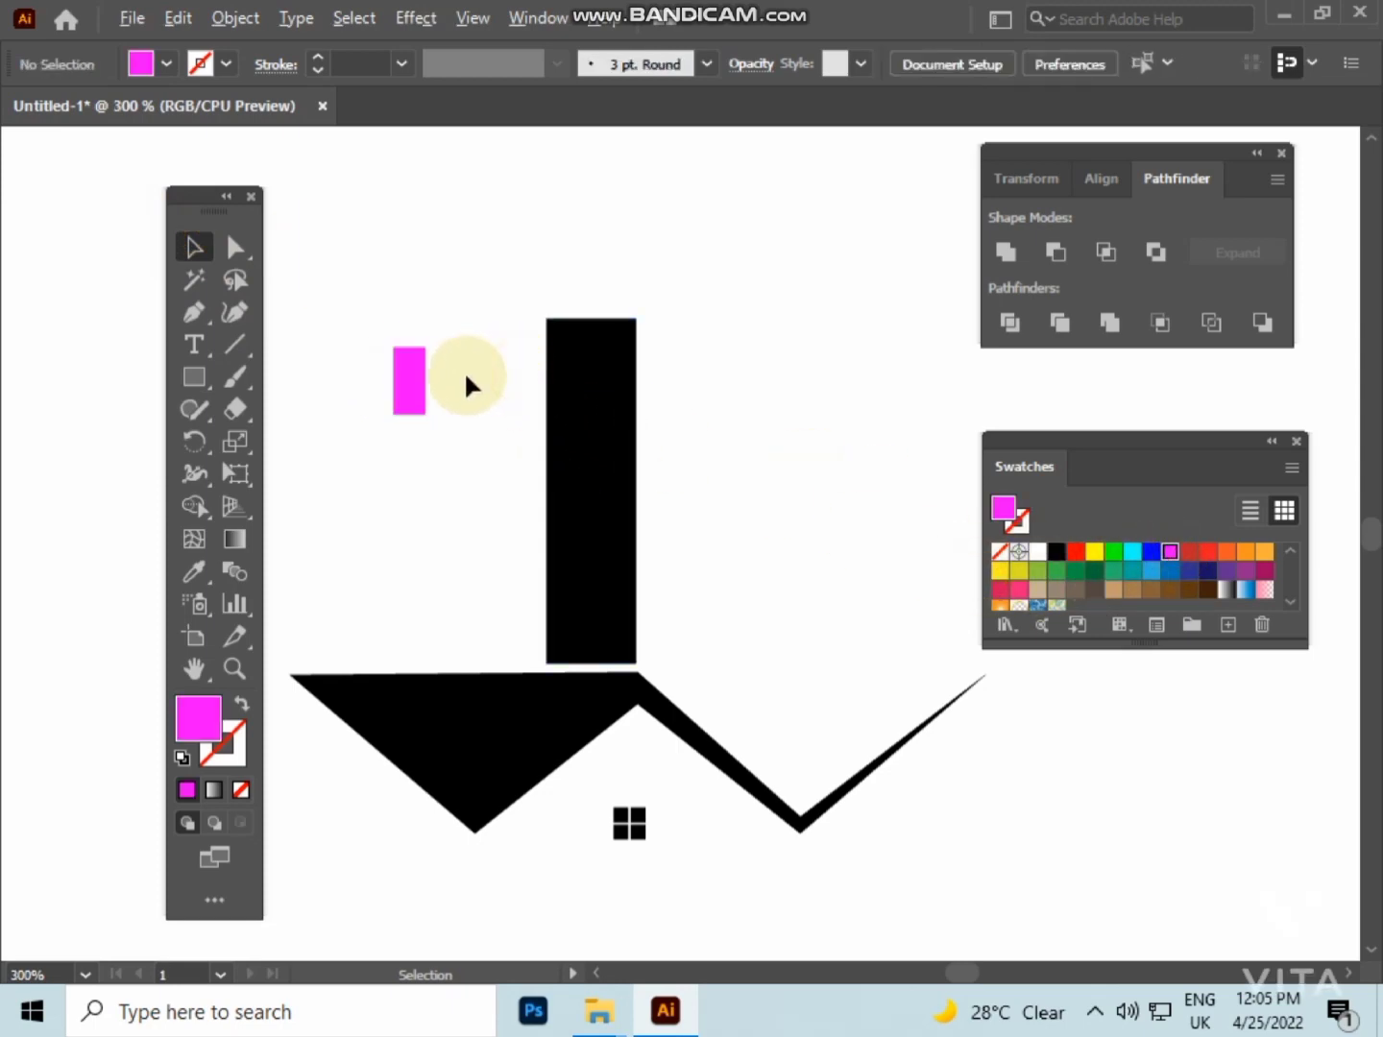
# - Move the magenta rectangle into the tower's top, shrink it, and narrow the tower
pyautogui.scroll(2, 463, 371)
pyautogui.moveTo(451, 364); pyautogui.dragTo(696, 358)
pyautogui.click(803, 392)
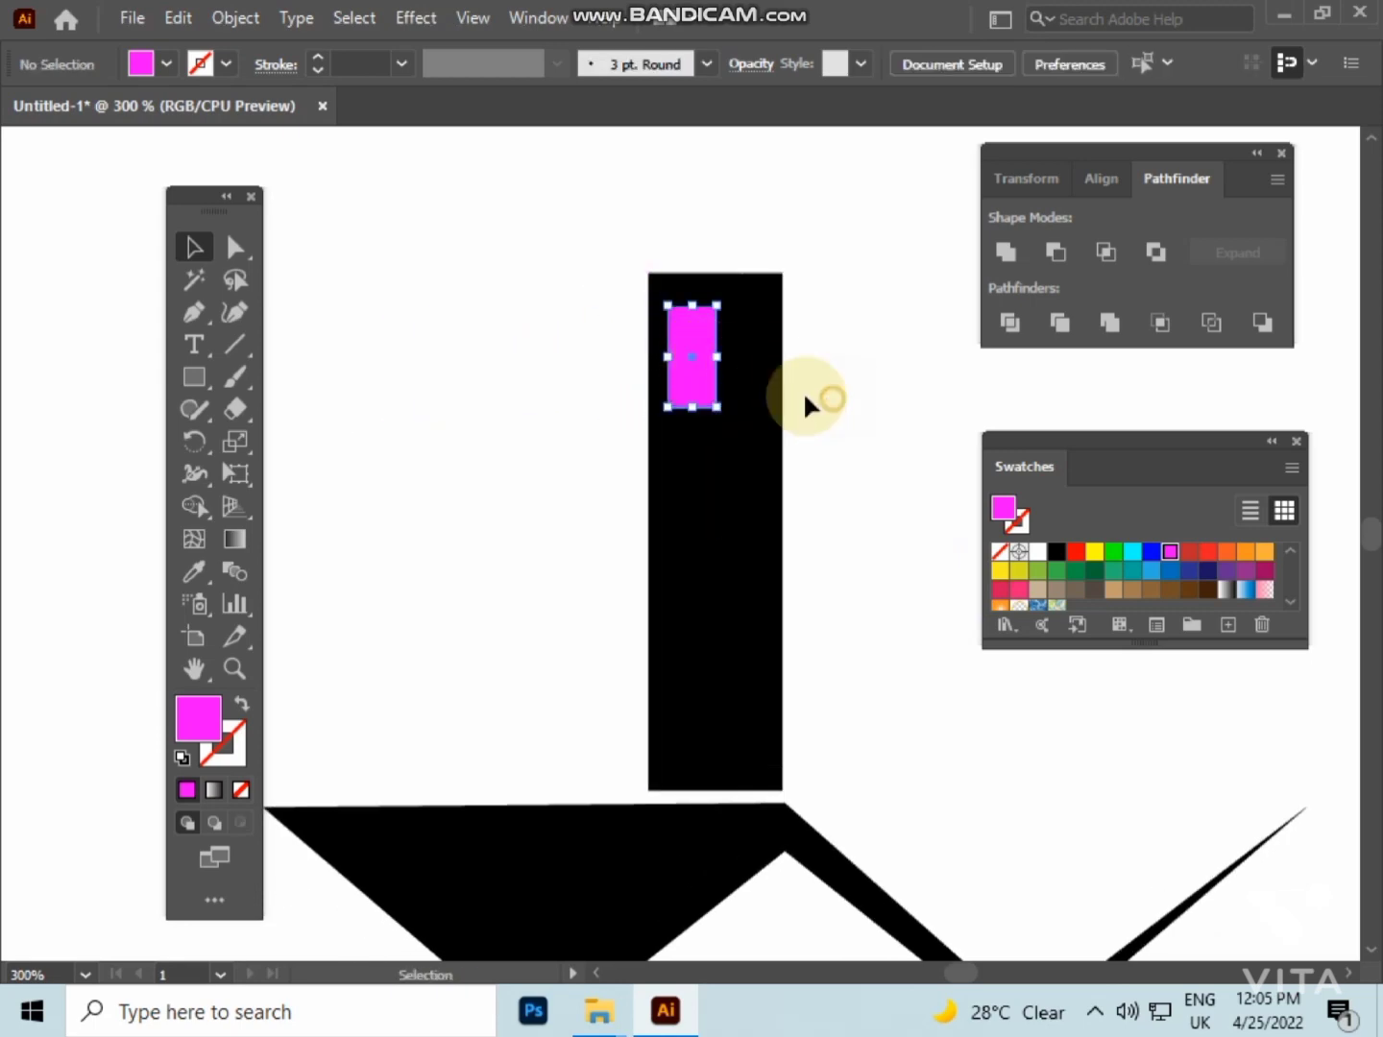
pyautogui.click(705, 374)
pyautogui.scroll(2, 701, 366)
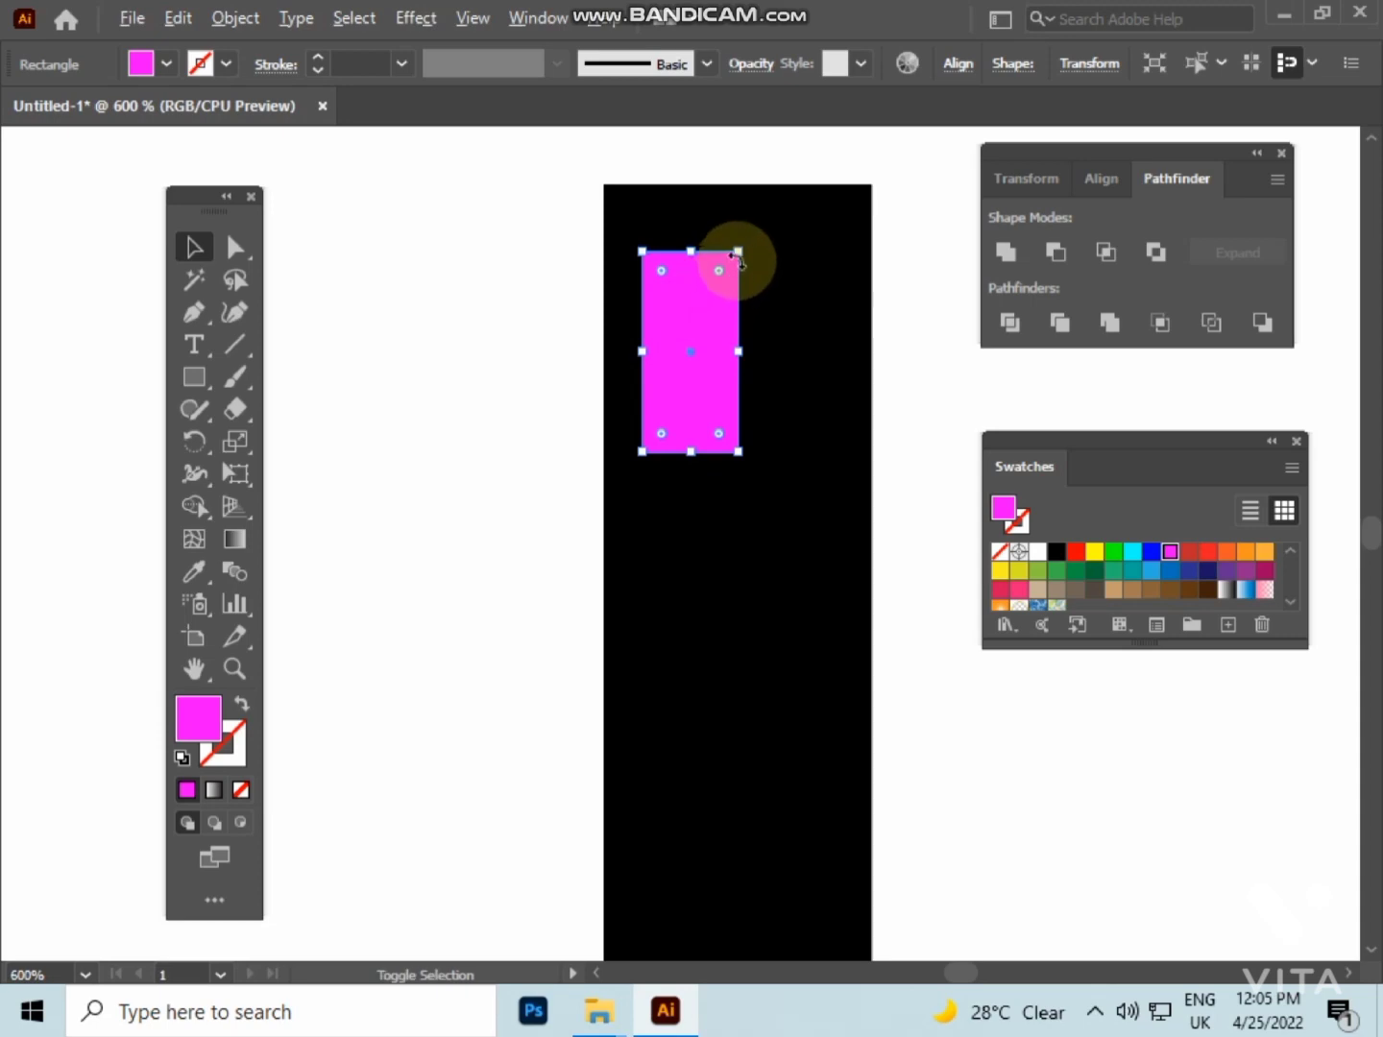
pyautogui.moveTo(738, 254); pyautogui.dragTo(730, 264)
pyautogui.click(357, 555)
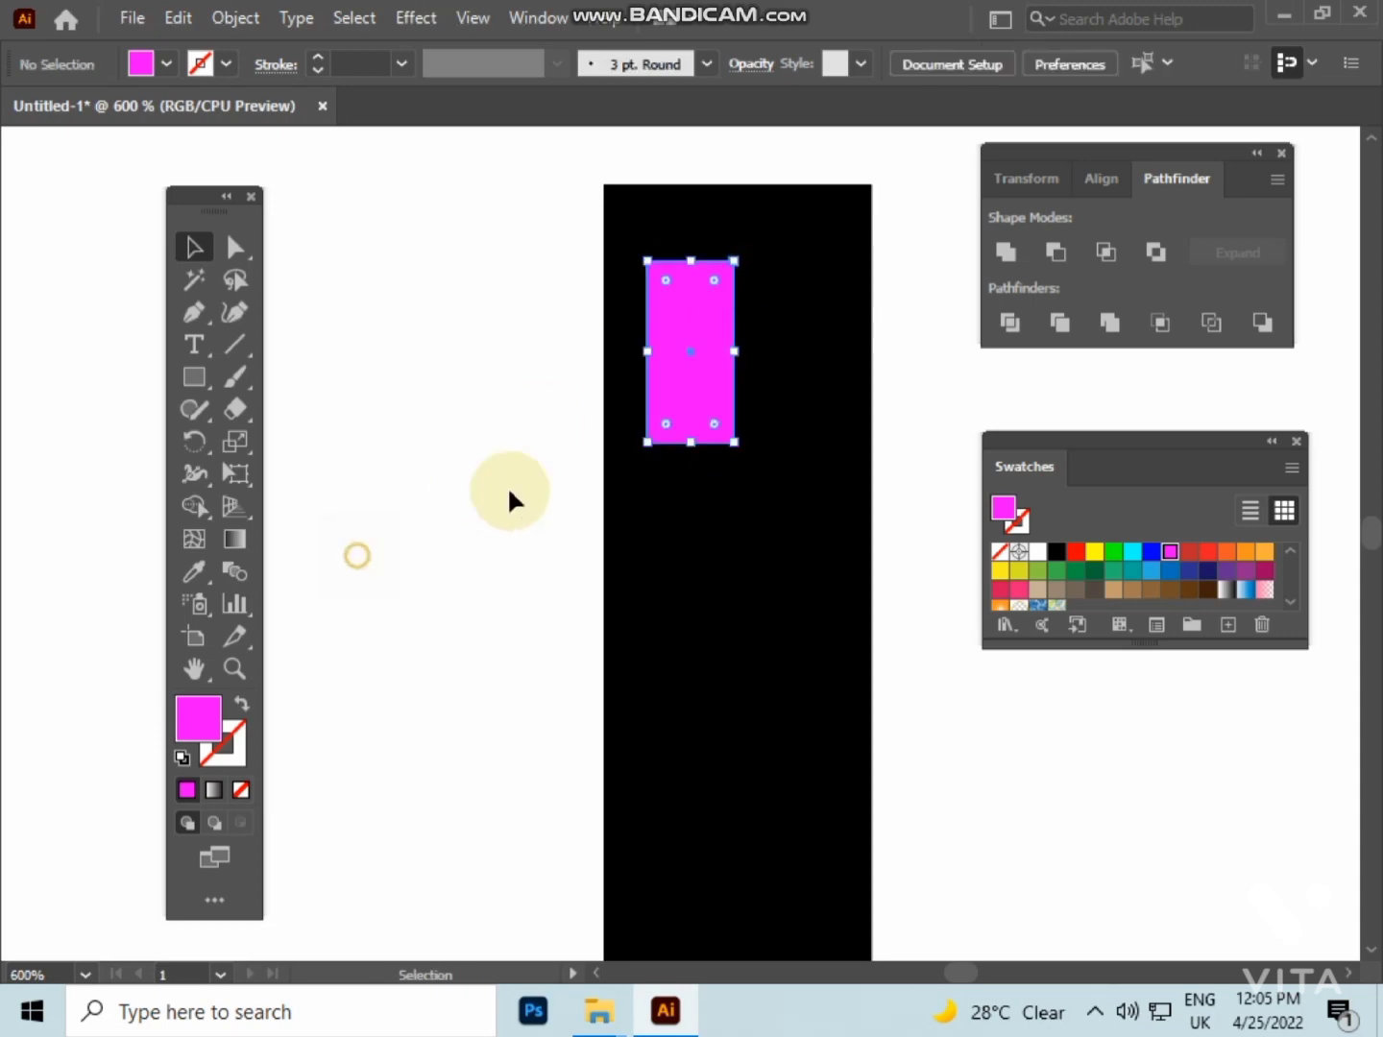
pyautogui.click(790, 495)
pyautogui.moveTo(872, 709); pyautogui.dragTo(851, 709)
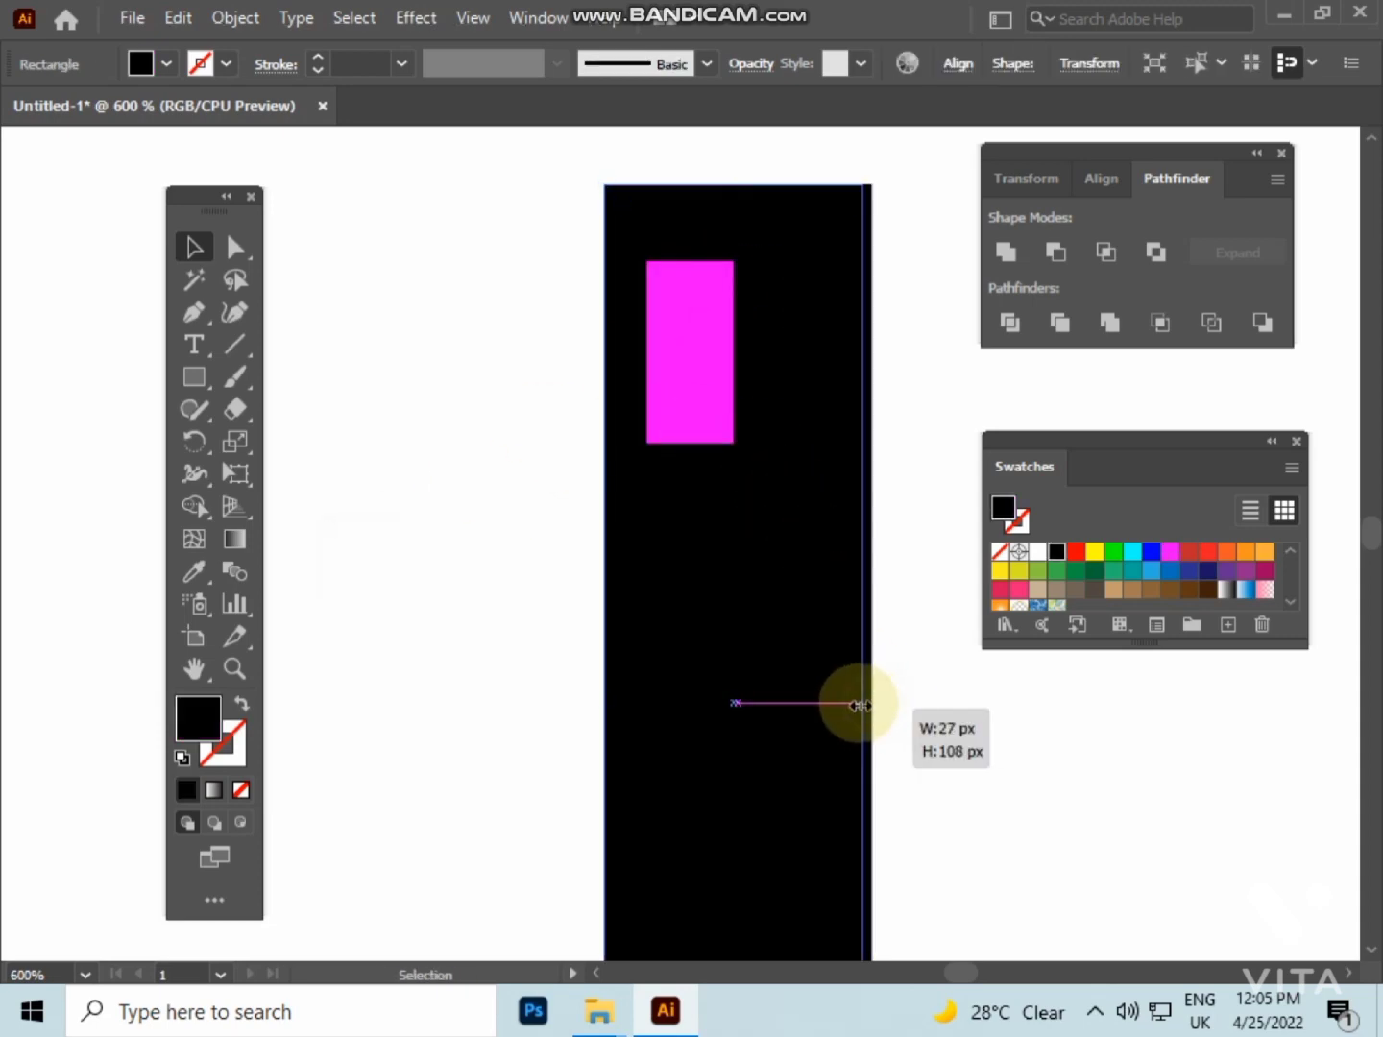
pyautogui.click(932, 716)
# - Shorten the magenta window and repeat copies down the tower with Alt-drag and Ctrl+D
pyautogui.click(713, 320)
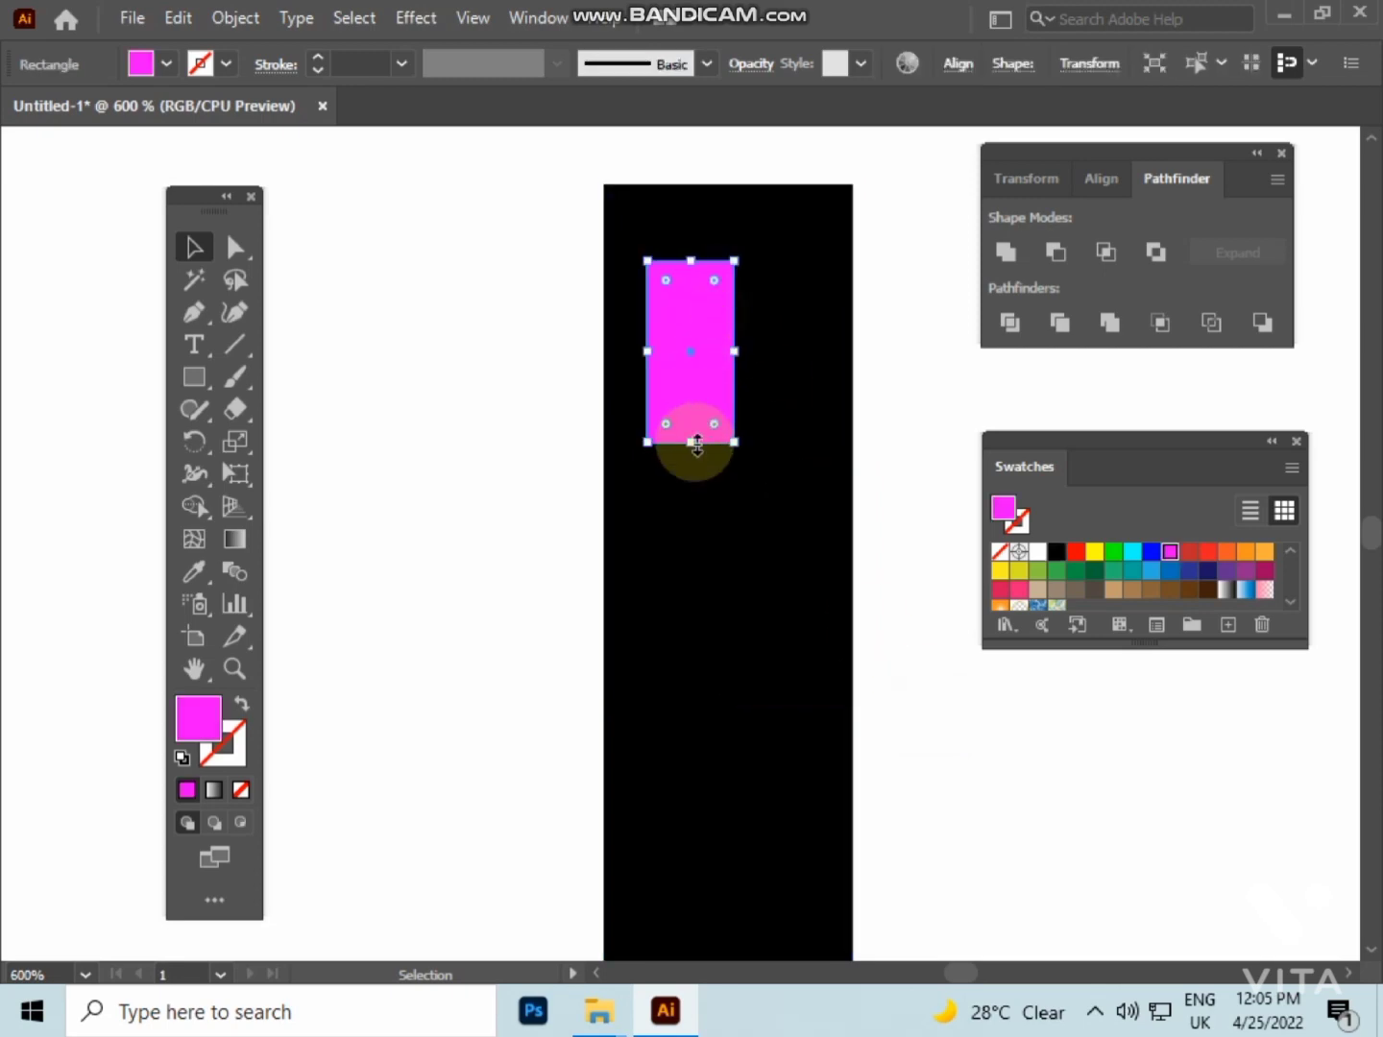
pyautogui.moveTo(696, 443); pyautogui.dragTo(696, 433)
pyautogui.moveTo(627, 384)
pyautogui.mouseDown()
pyautogui.moveTo(630, 318)
pyautogui.moveTo(684, 500)
pyautogui.mouseUp()
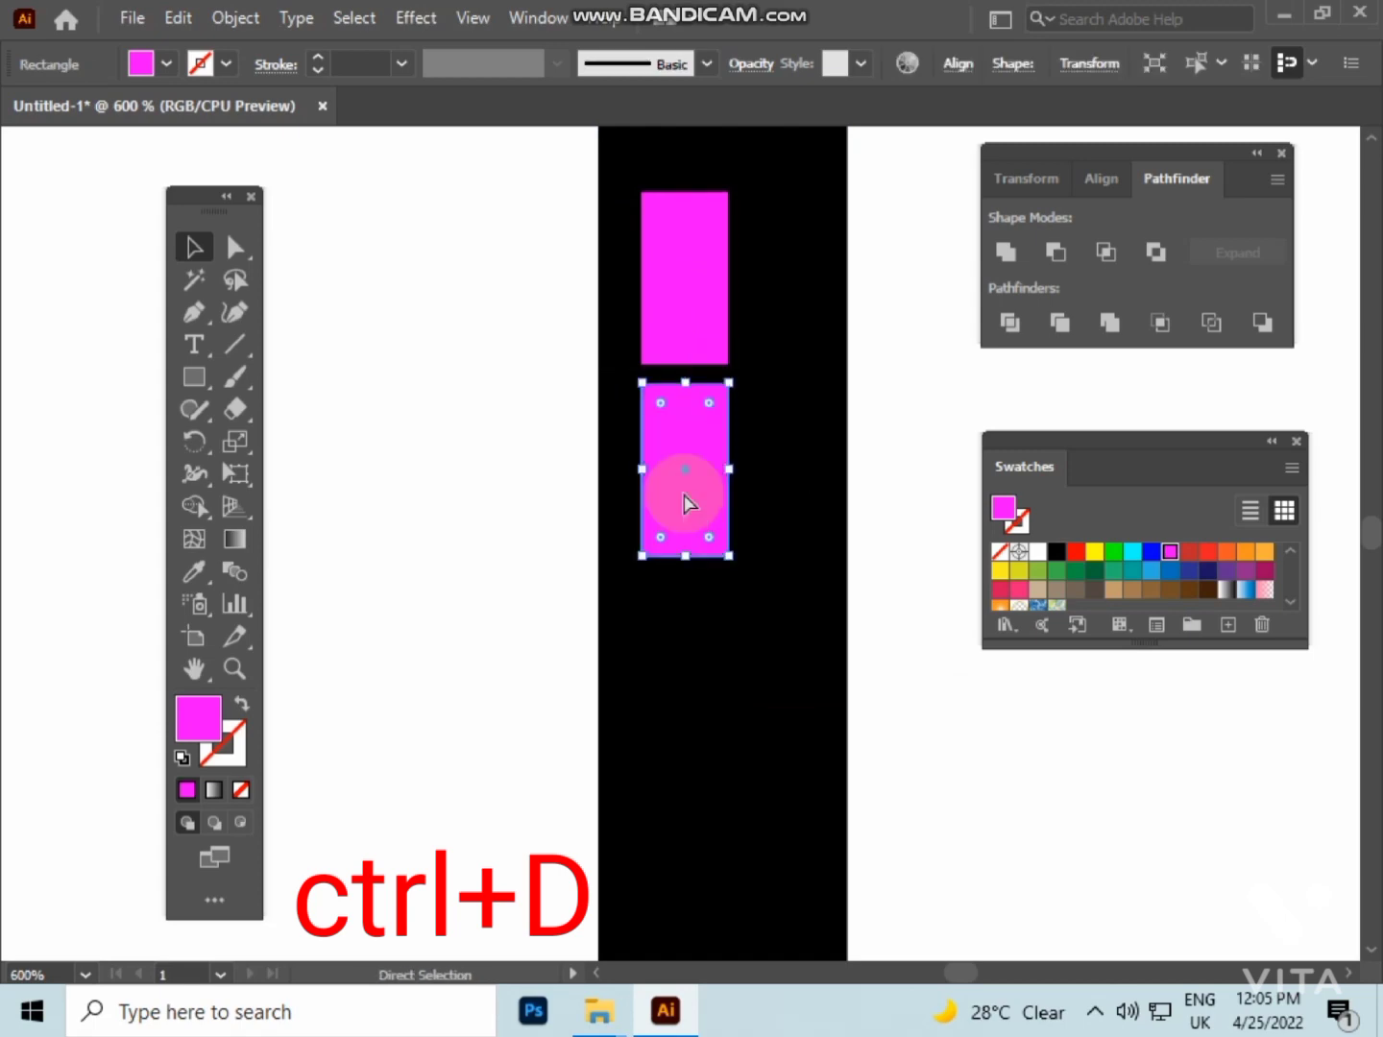
pyautogui.hotkey('ctrl', 'd')
pyautogui.hotkey('ctrl', 'd')
pyautogui.scroll(-3, 686, 502)
pyautogui.scroll(-3, 684, 505)
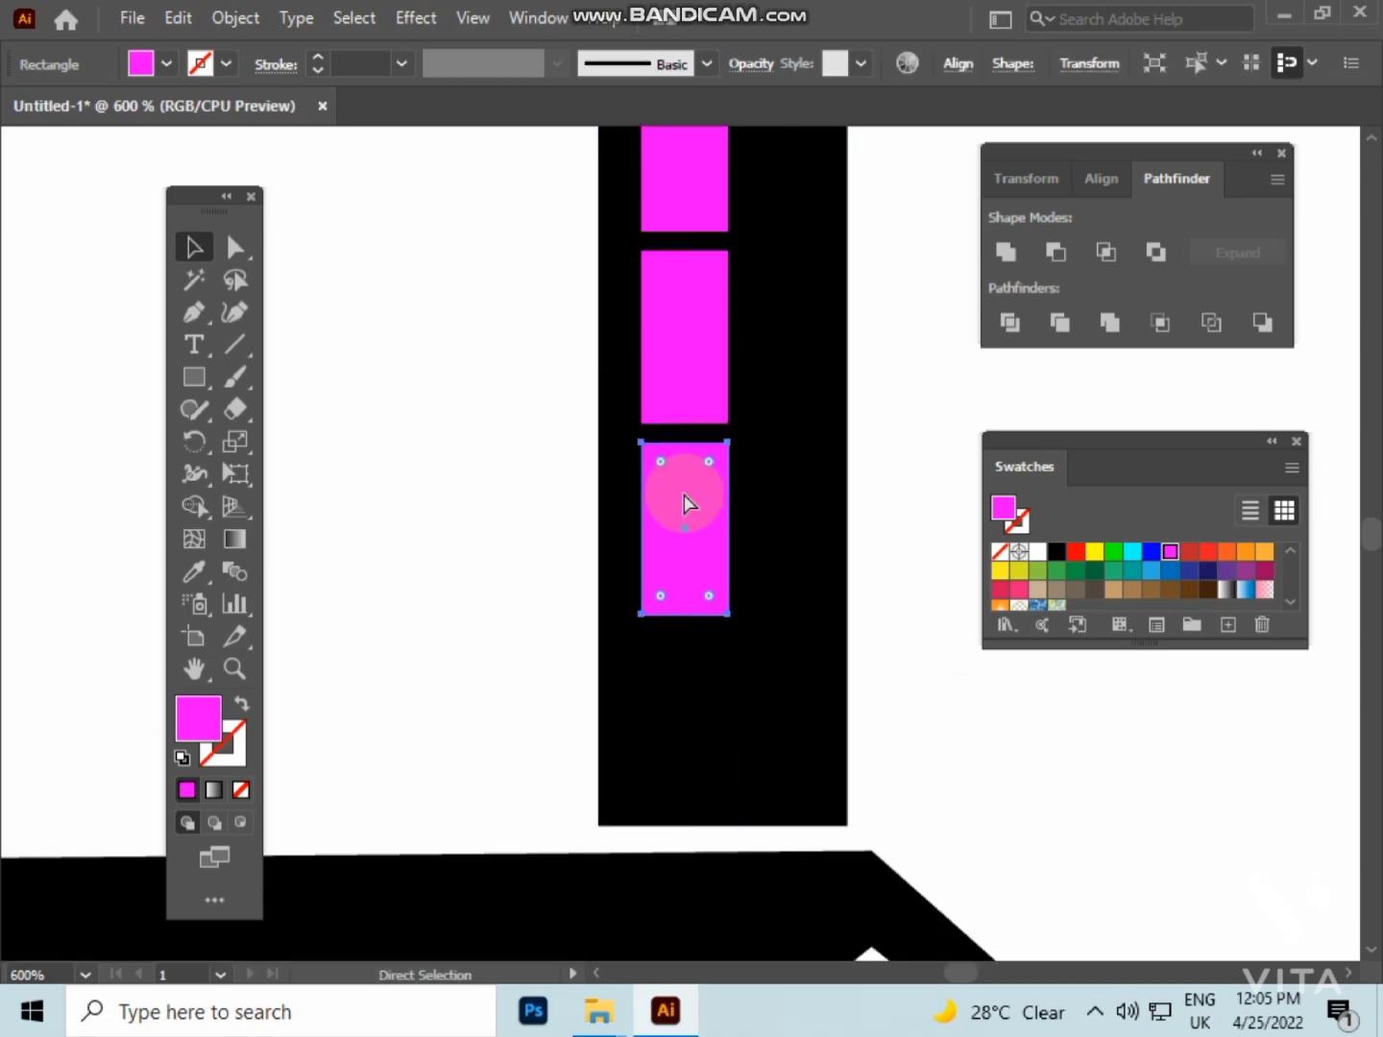
pyautogui.hotkey('ctrl', 'd')
# - Select the tower together with all five magenta window rectangles
pyautogui.click(453, 548)
pyautogui.scroll(-1, 454, 549)
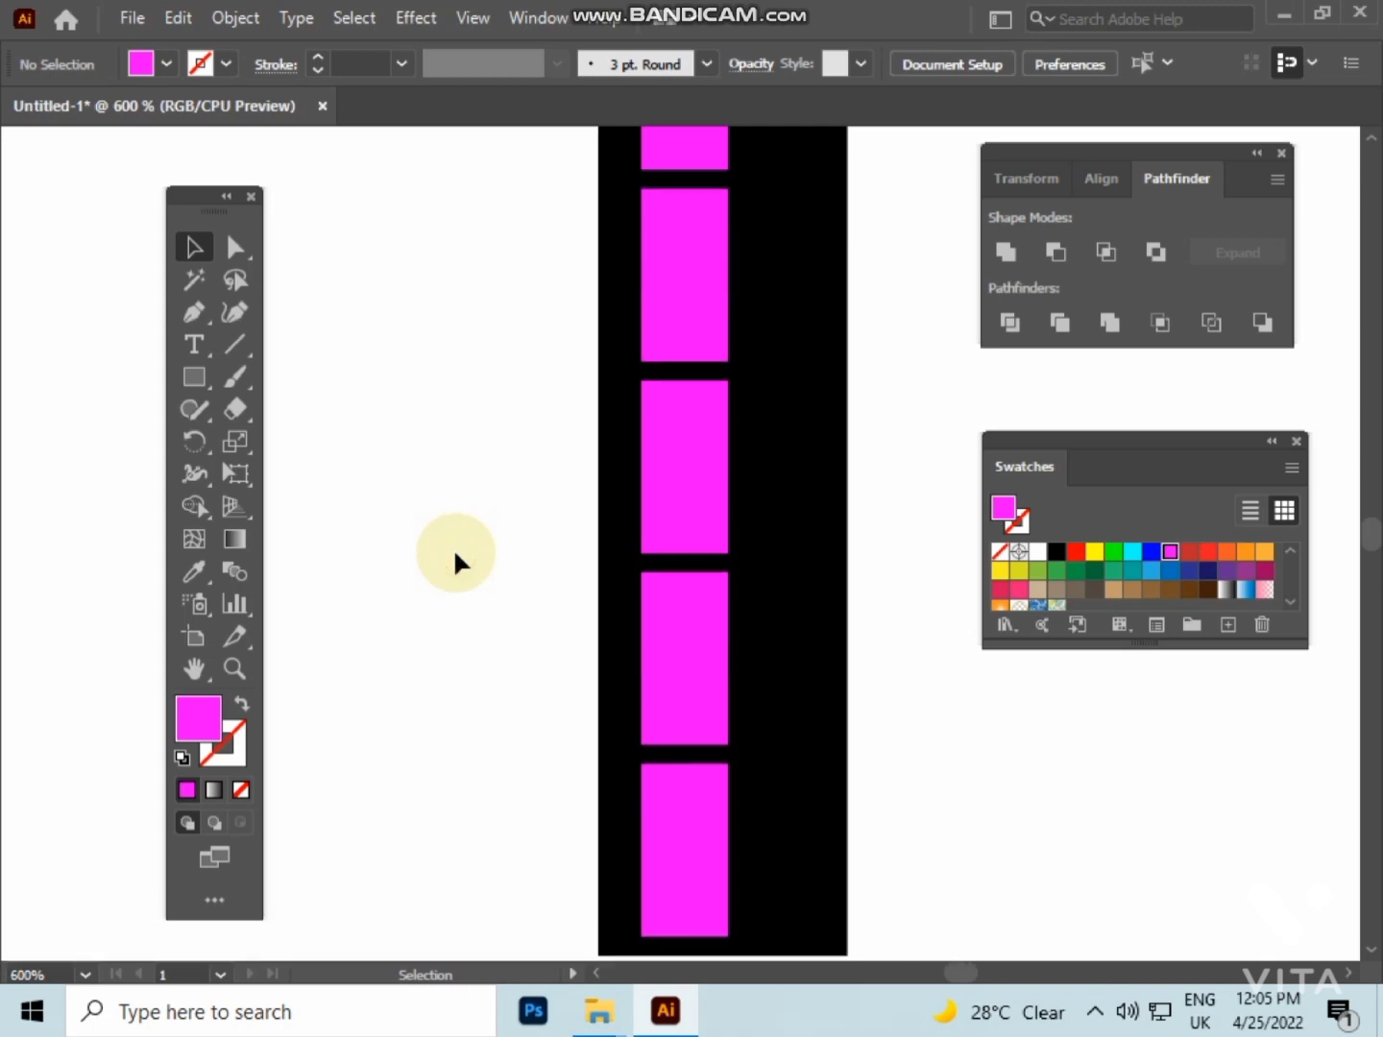
pyautogui.scroll(-2, 454, 547)
pyautogui.click(572, 350)
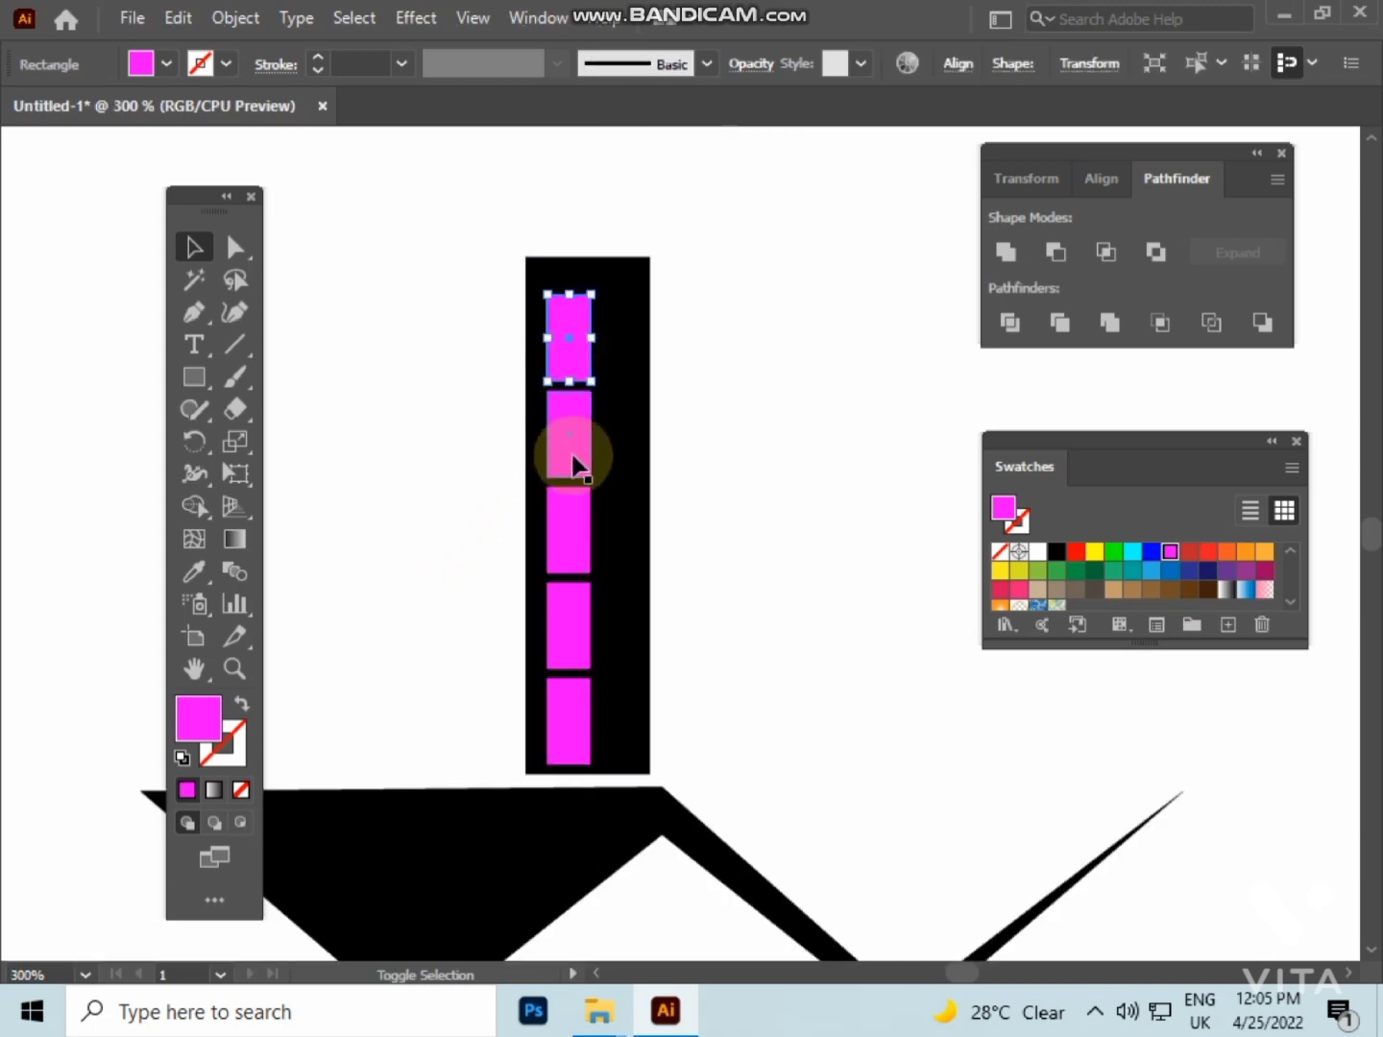
pyautogui.keyDown('shift'); pyautogui.click(572, 462); pyautogui.keyUp('shift')
pyautogui.keyDown('shift'); pyautogui.click(574, 533); pyautogui.keyUp('shift')
pyautogui.keyDown('shift'); pyautogui.click(570, 634); pyautogui.keyUp('shift')
pyautogui.keyDown('shift'); pyautogui.click(575, 716); pyautogui.keyUp('shift')
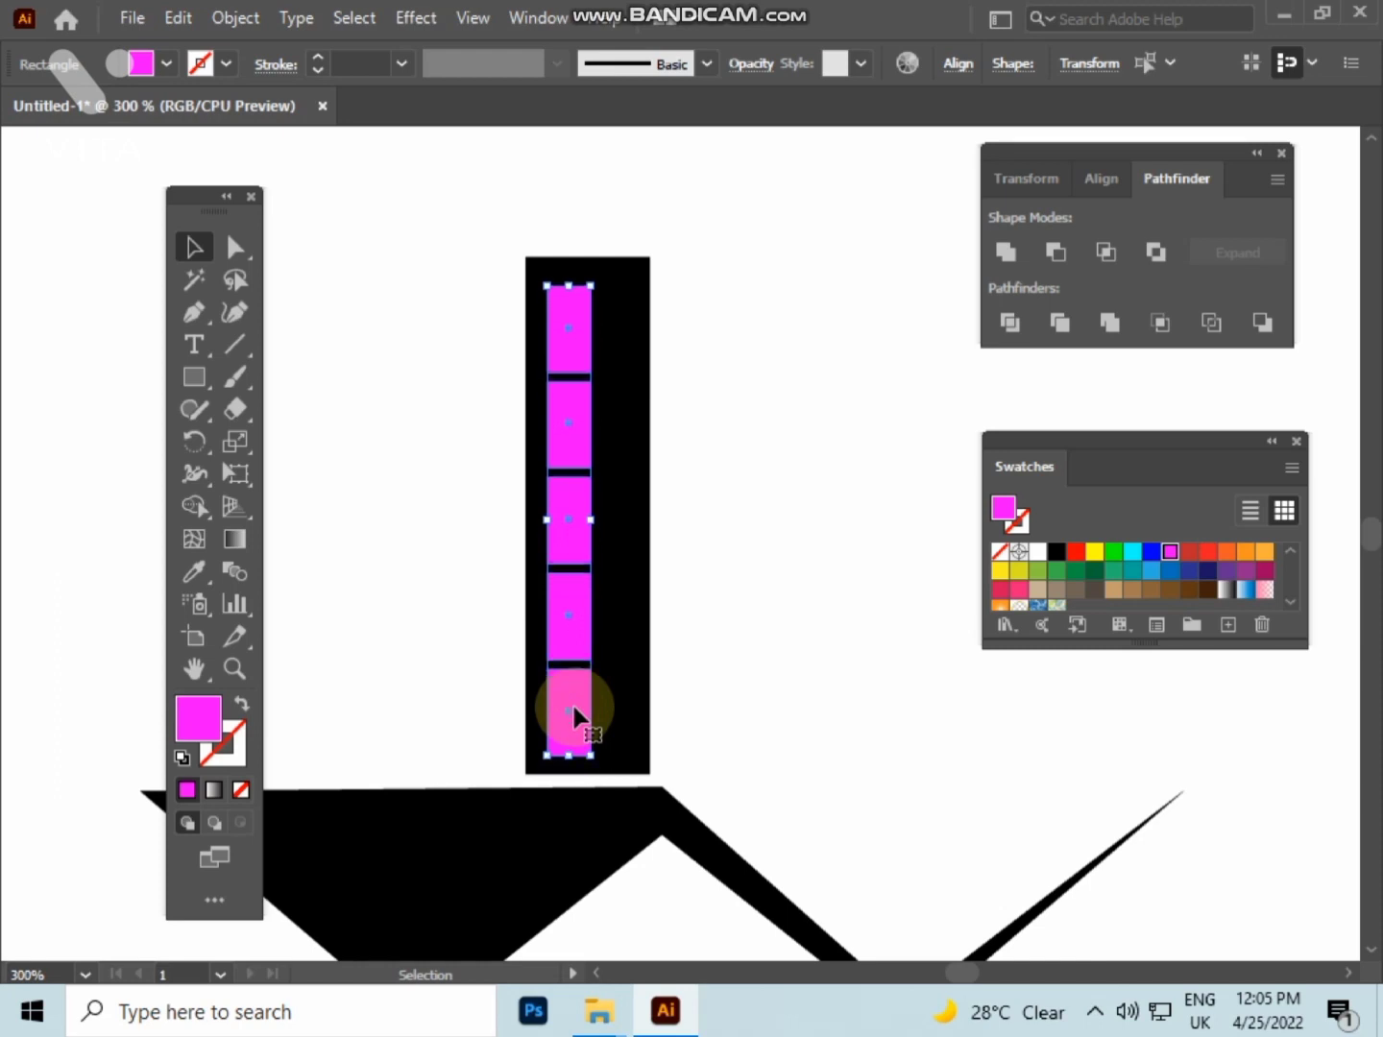
pyautogui.click(489, 636)
pyautogui.moveTo(498, 200); pyautogui.dragTo(605, 364)
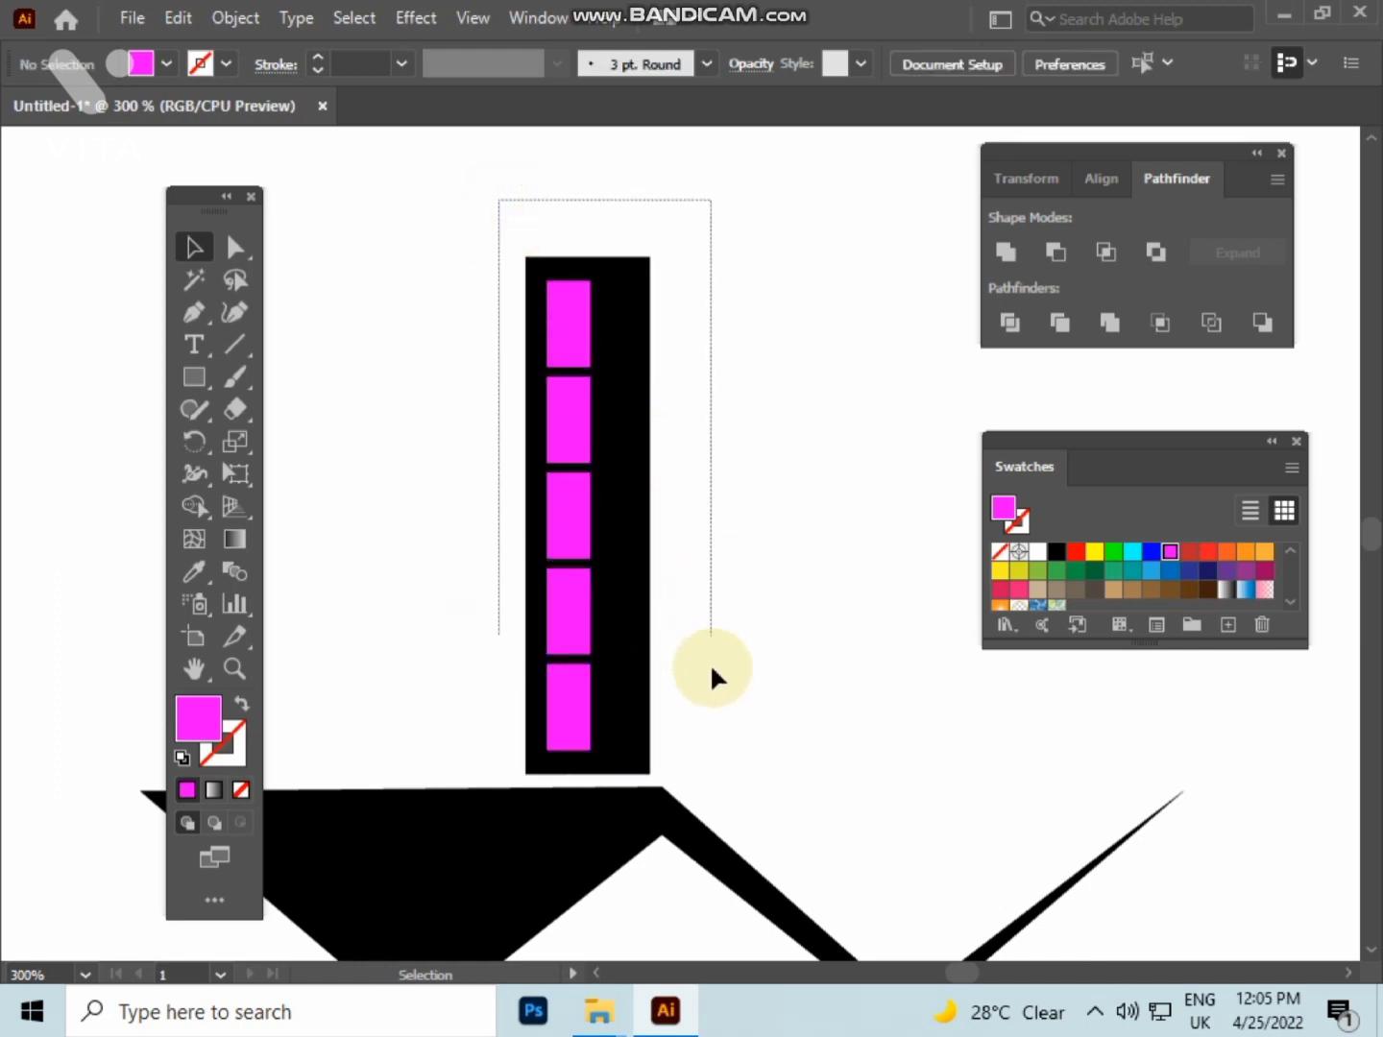
pyautogui.moveTo(699, 749); pyautogui.dragTo(684, 760)
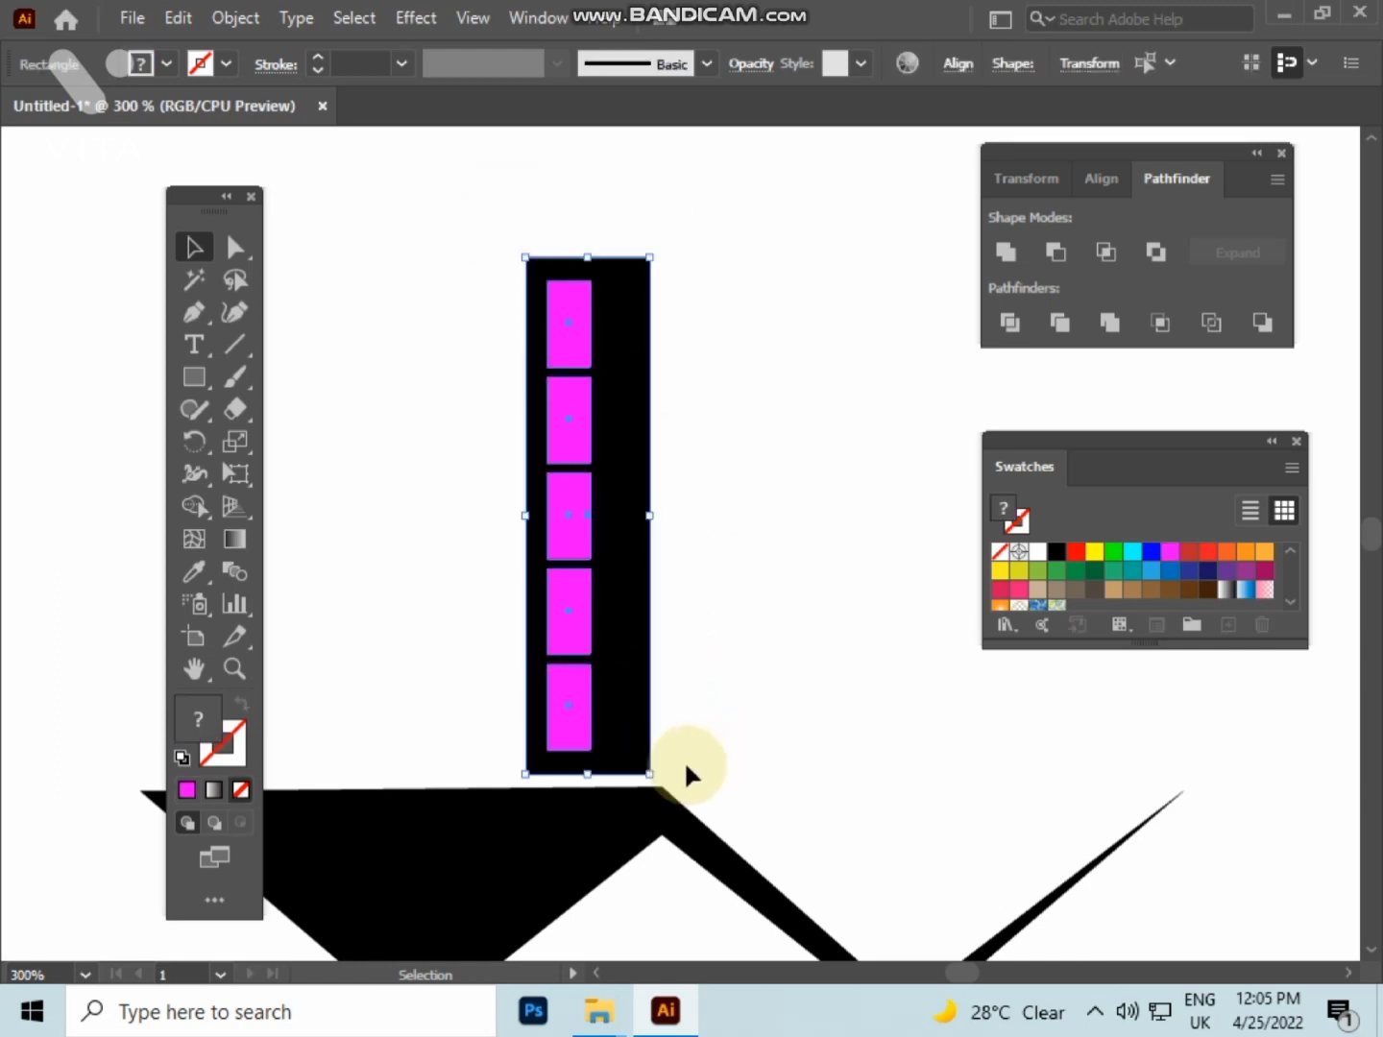
# - Punch the windows out with Pathfinder Minus Front and Alt-drag a copy of the tower
pyautogui.click(1054, 254)
pyautogui.moveTo(704, 531)
pyautogui.mouseDown()
pyautogui.moveTo(854, 541)
pyautogui.moveTo(410, 575)
pyautogui.moveTo(413, 545)
pyautogui.mouseUp()
pyautogui.click(413, 547)
pyautogui.scroll(-2, 677, 553)
pyautogui.moveTo(676, 554)
pyautogui.mouseDown()
pyautogui.moveTo(611, 539)
pyautogui.moveTo(615, 479)
pyautogui.moveTo(566, 475)
pyautogui.mouseUp()
pyautogui.scroll(1, 638, 538)
pyautogui.scroll(1, 639, 547)
# - Position the two towers side by side above the roof
pyautogui.click(193, 373)
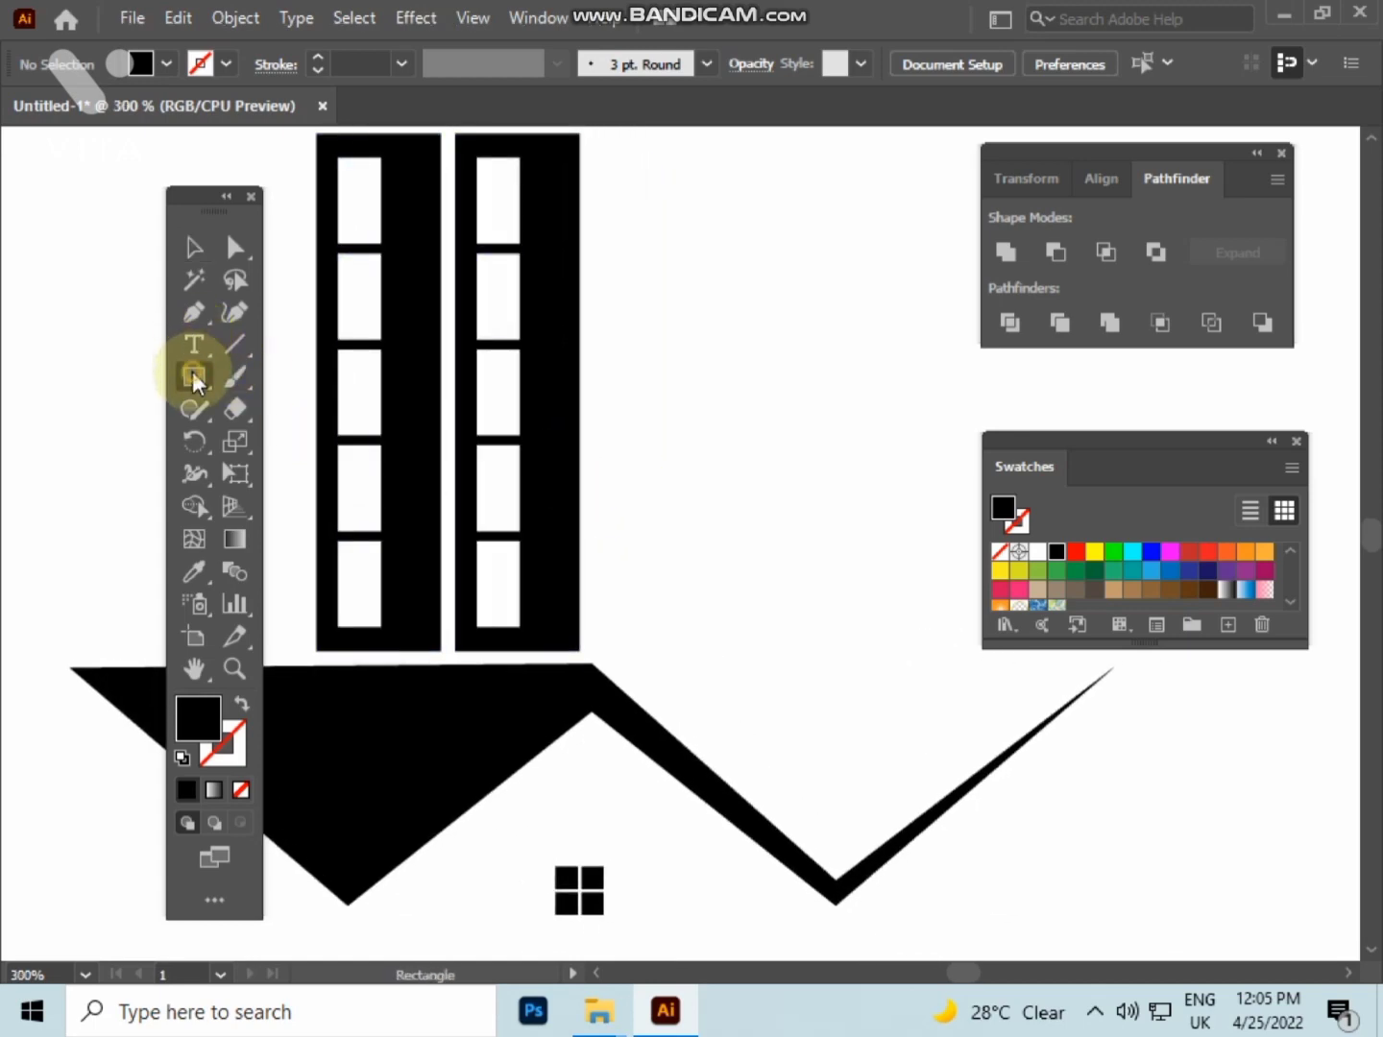
pyautogui.scroll(1, 392, 500)
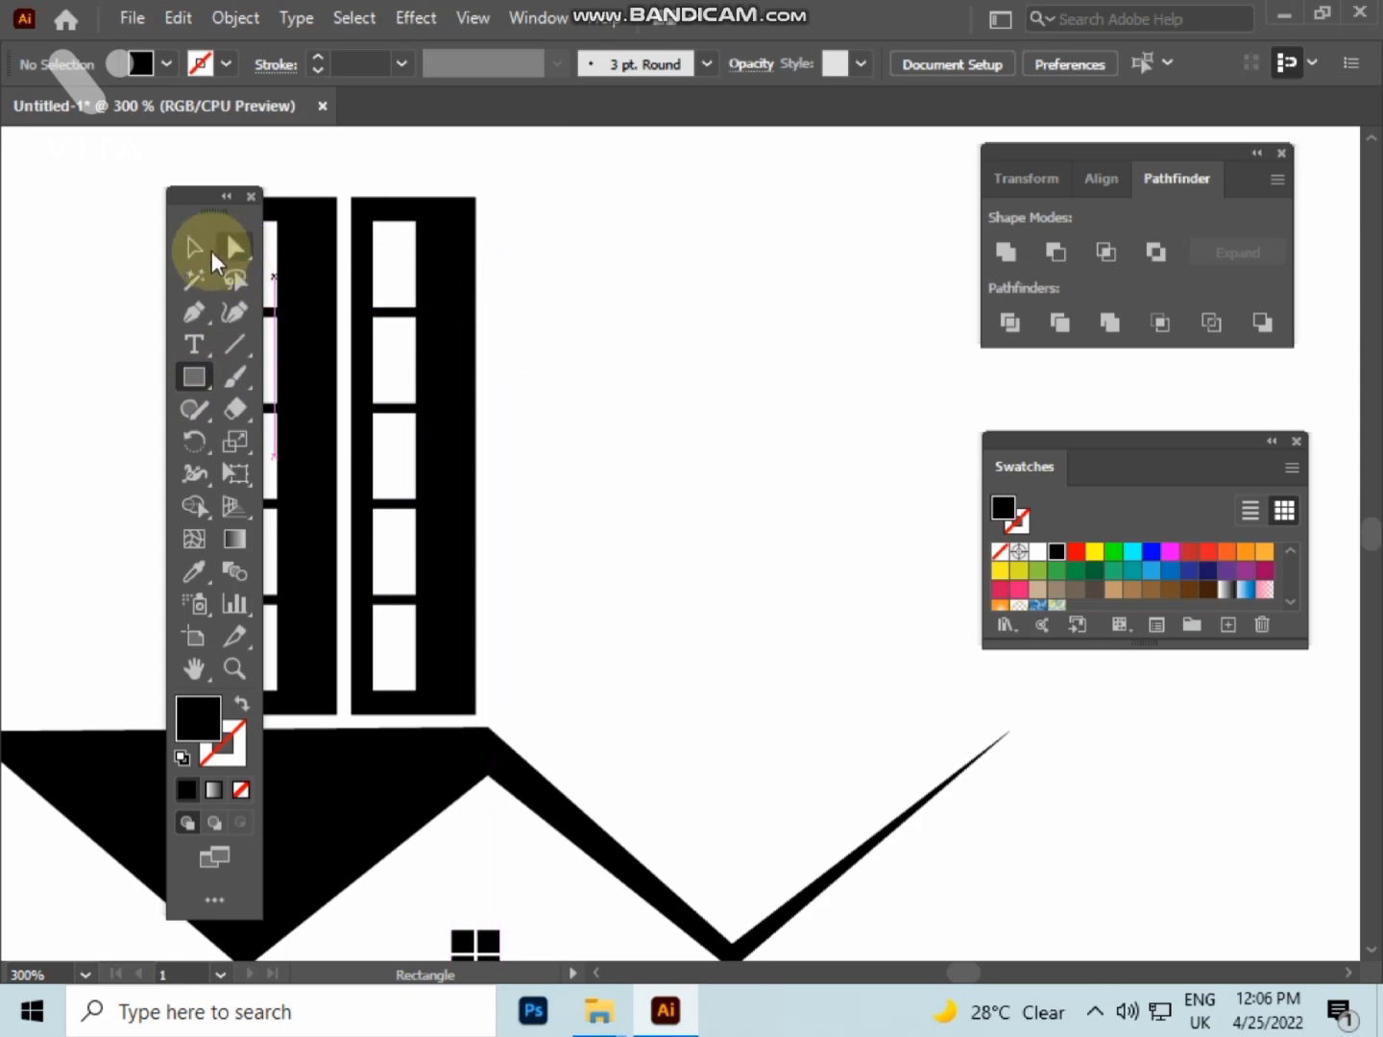
pyautogui.click(193, 246)
pyautogui.click(425, 367)
pyautogui.moveTo(424, 368); pyautogui.dragTo(438, 375)
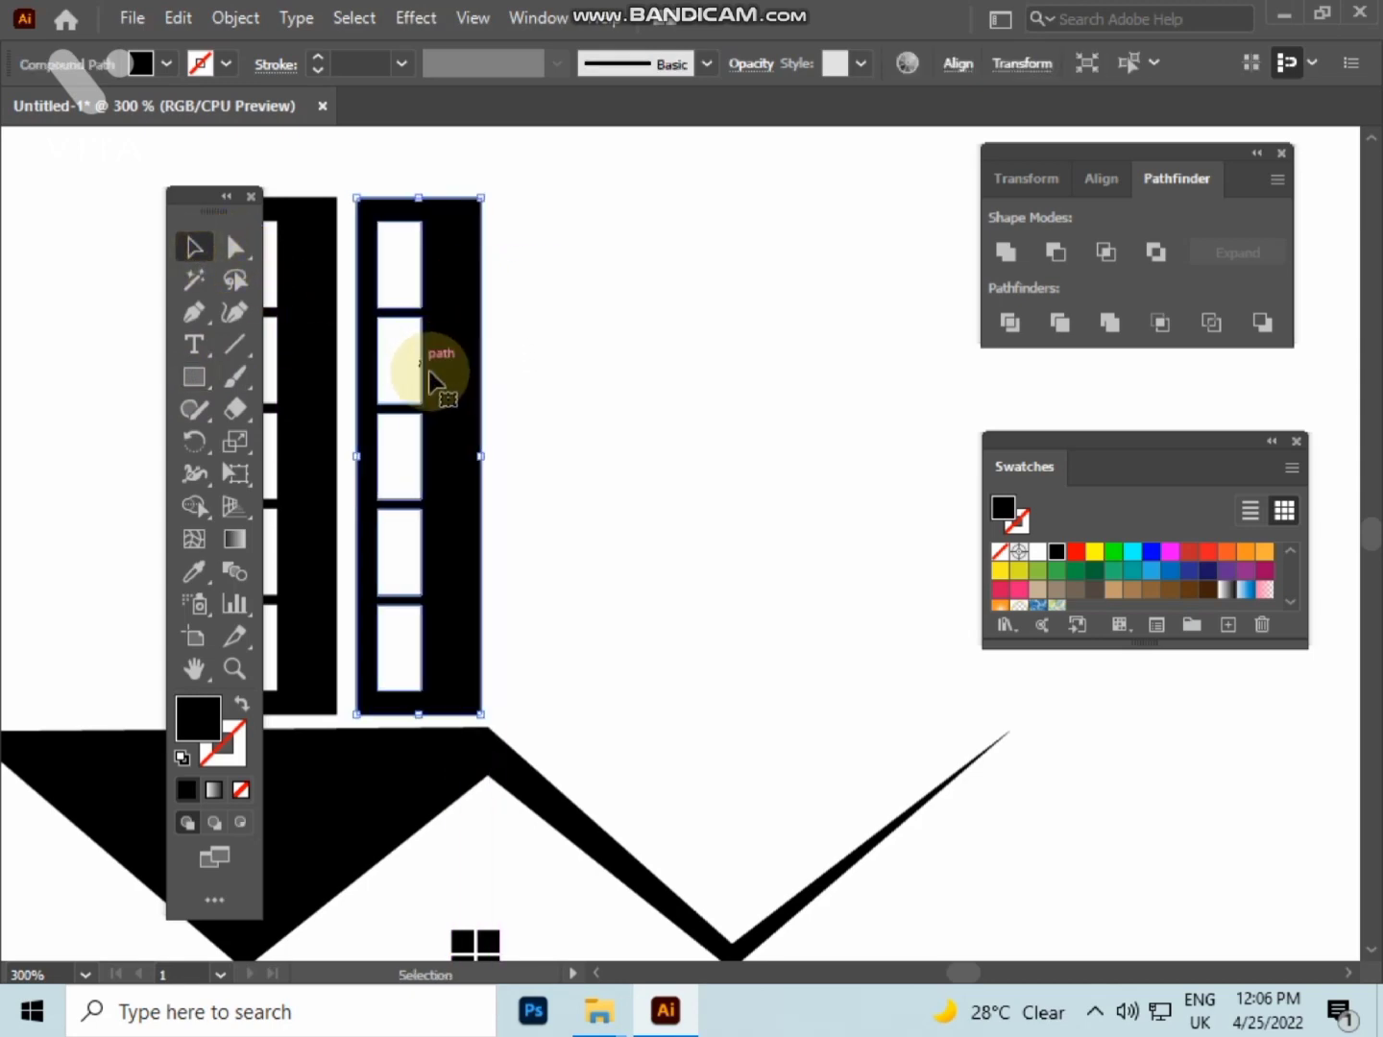
pyautogui.click(560, 399)
pyautogui.moveTo(560, 409); pyautogui.dragTo(789, 419)
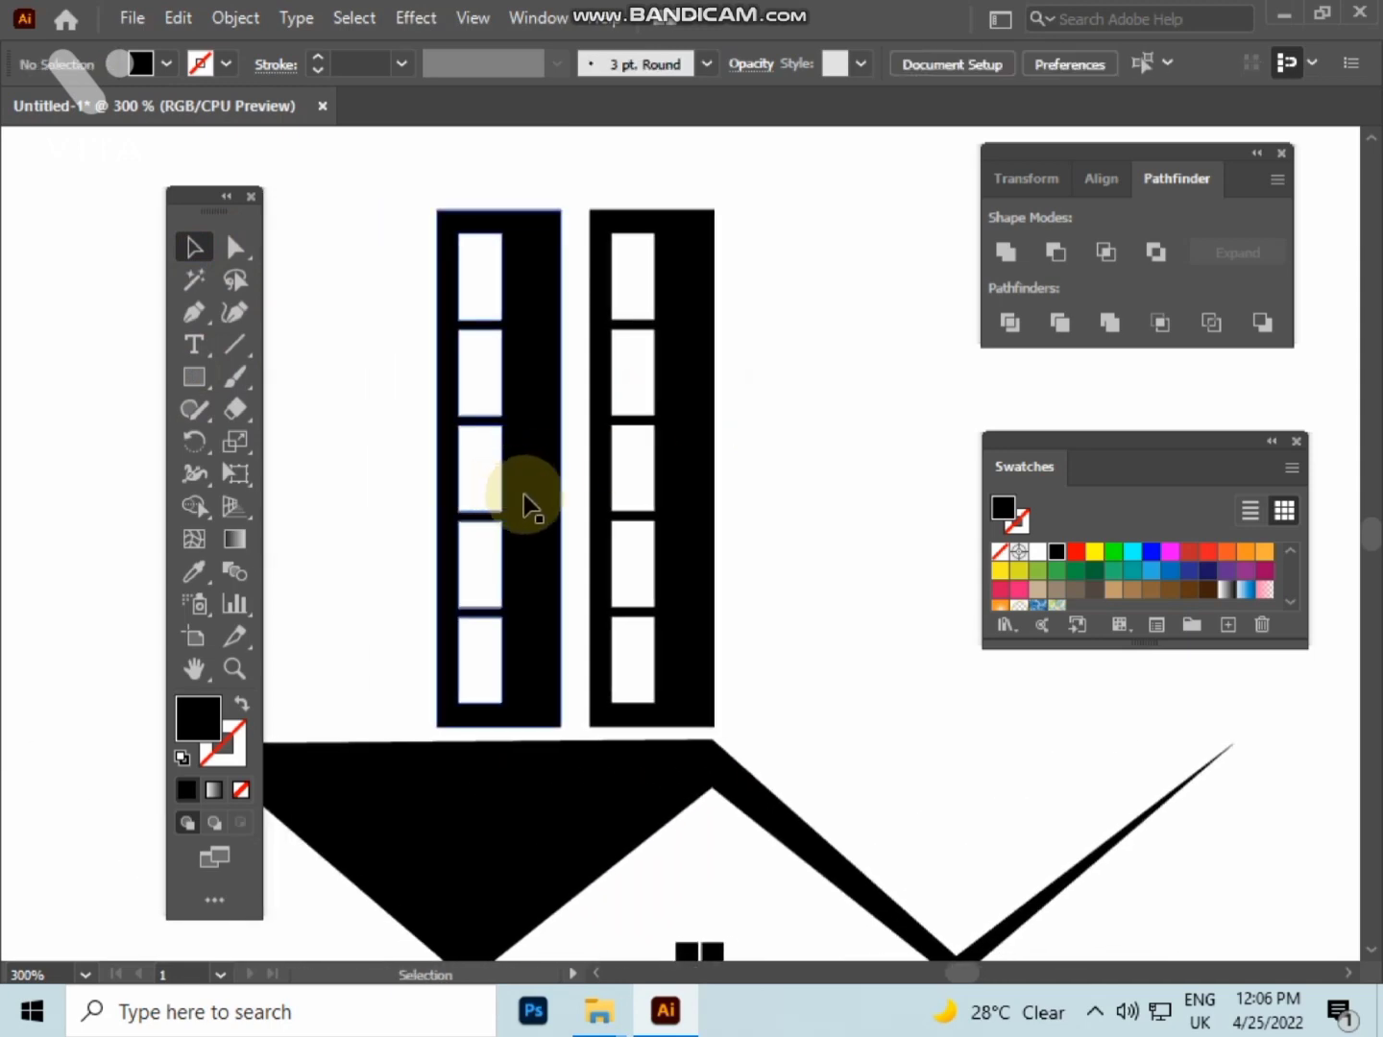
pyautogui.click(523, 504)
pyautogui.press('Right')
pyautogui.press('Right')
pyautogui.press('Right')
pyautogui.press('Right')
pyautogui.click(774, 442)
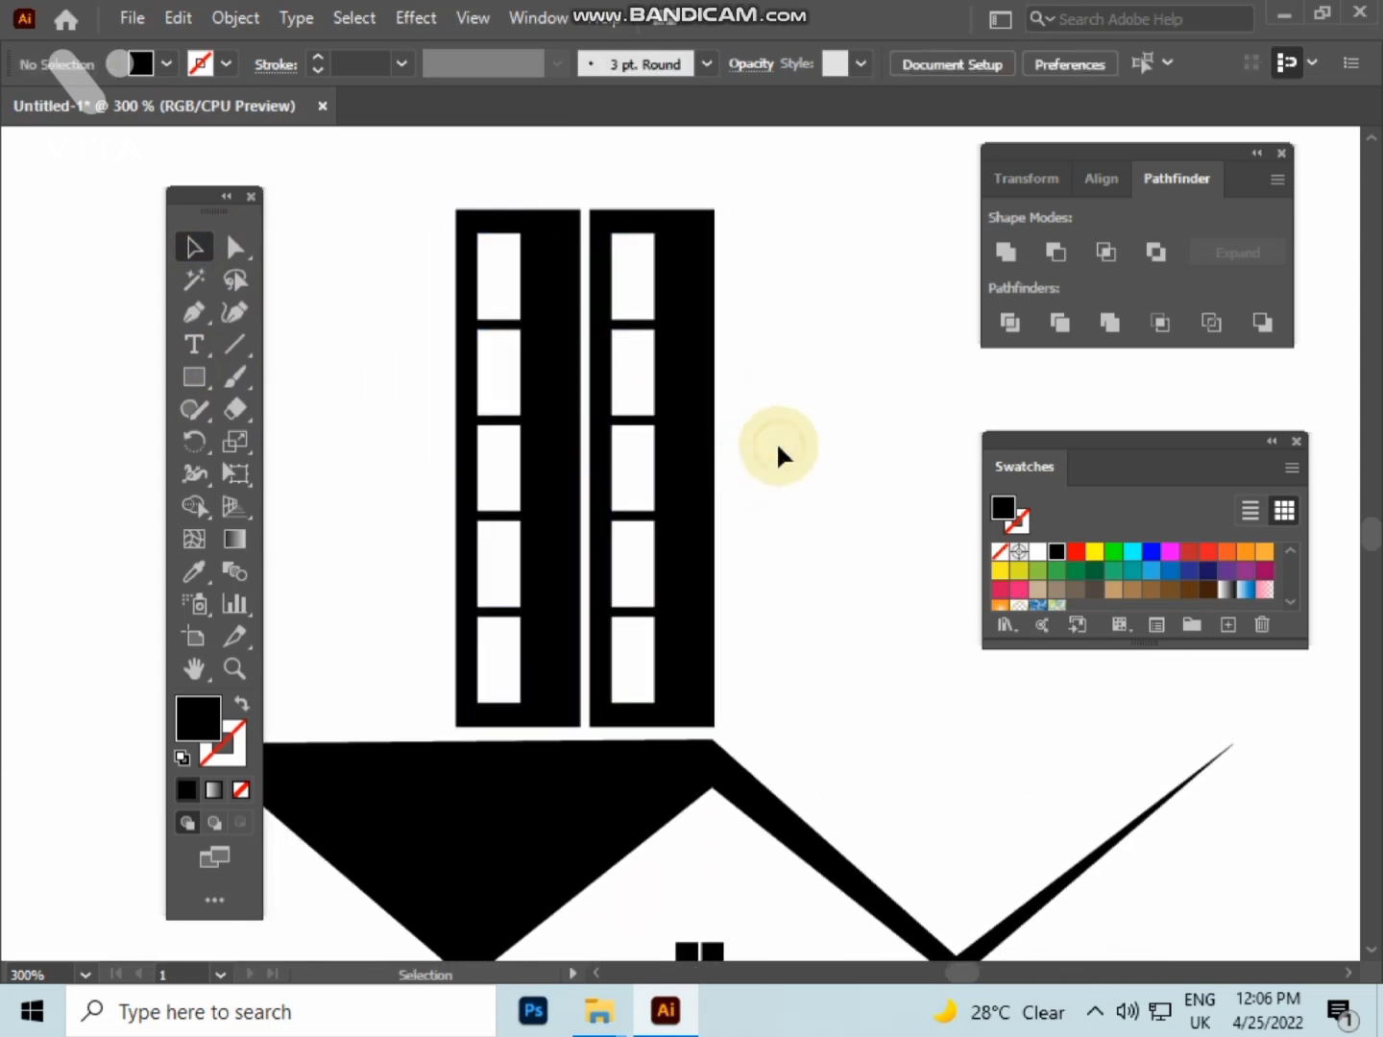
pyautogui.moveTo(776, 441); pyautogui.dragTo(672, 434)
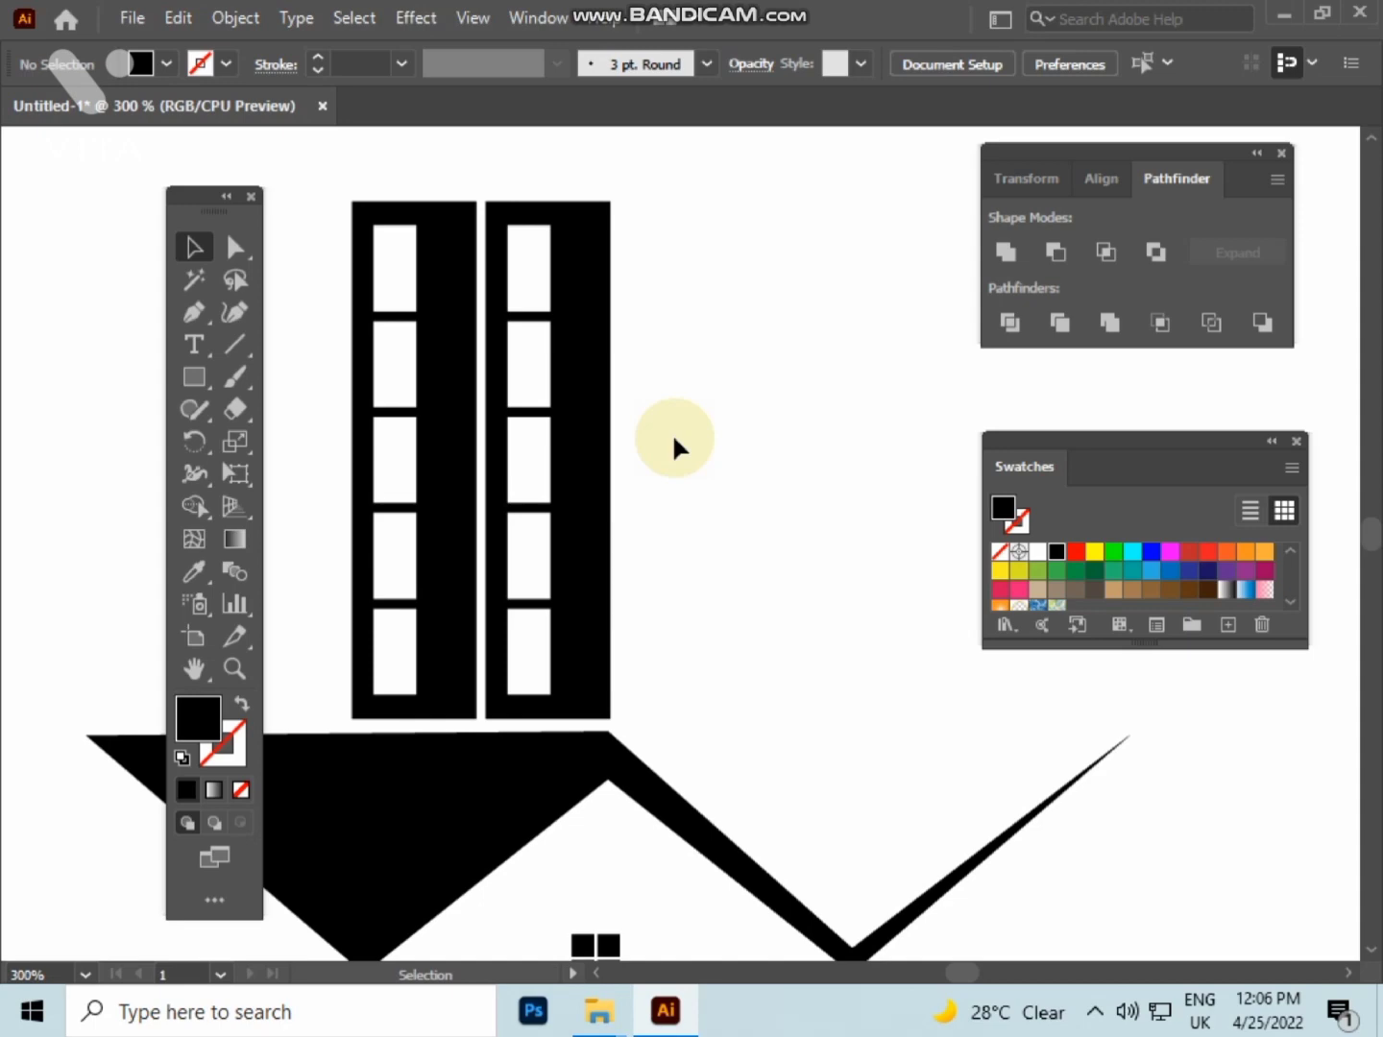
# - Draw a tall rectangle right of the towers as an unfilled 2 pt black outline
pyautogui.click(186, 380)
pyautogui.moveTo(609, 288)
pyautogui.mouseDown()
pyautogui.moveTo(609, 392)
pyautogui.moveTo(687, 718)
pyautogui.mouseUp()
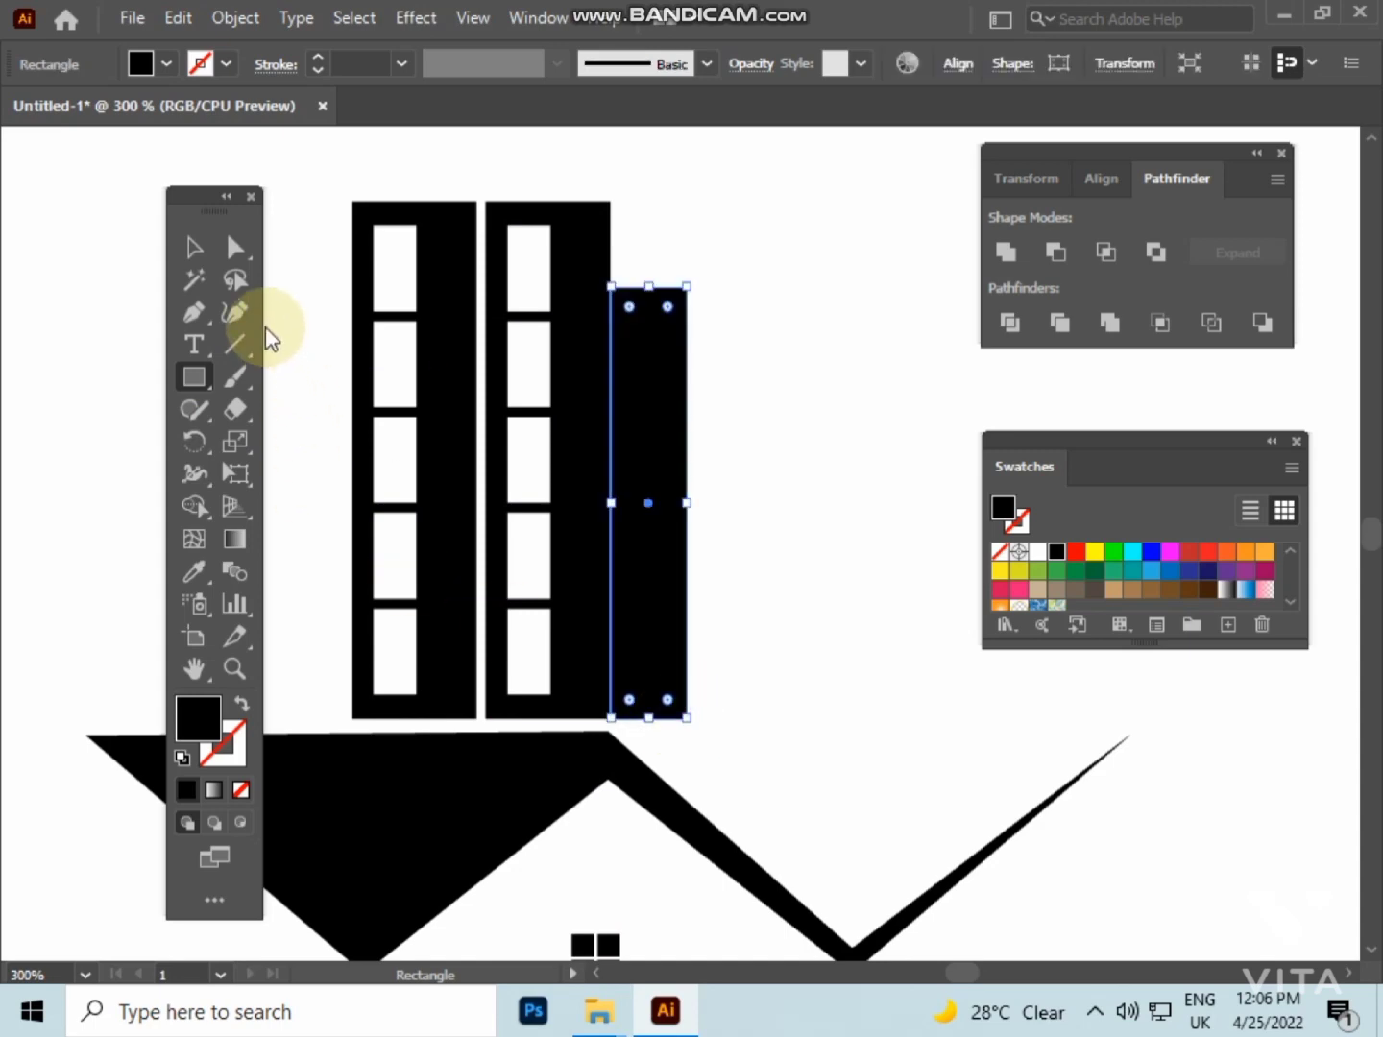
pyautogui.click(241, 705)
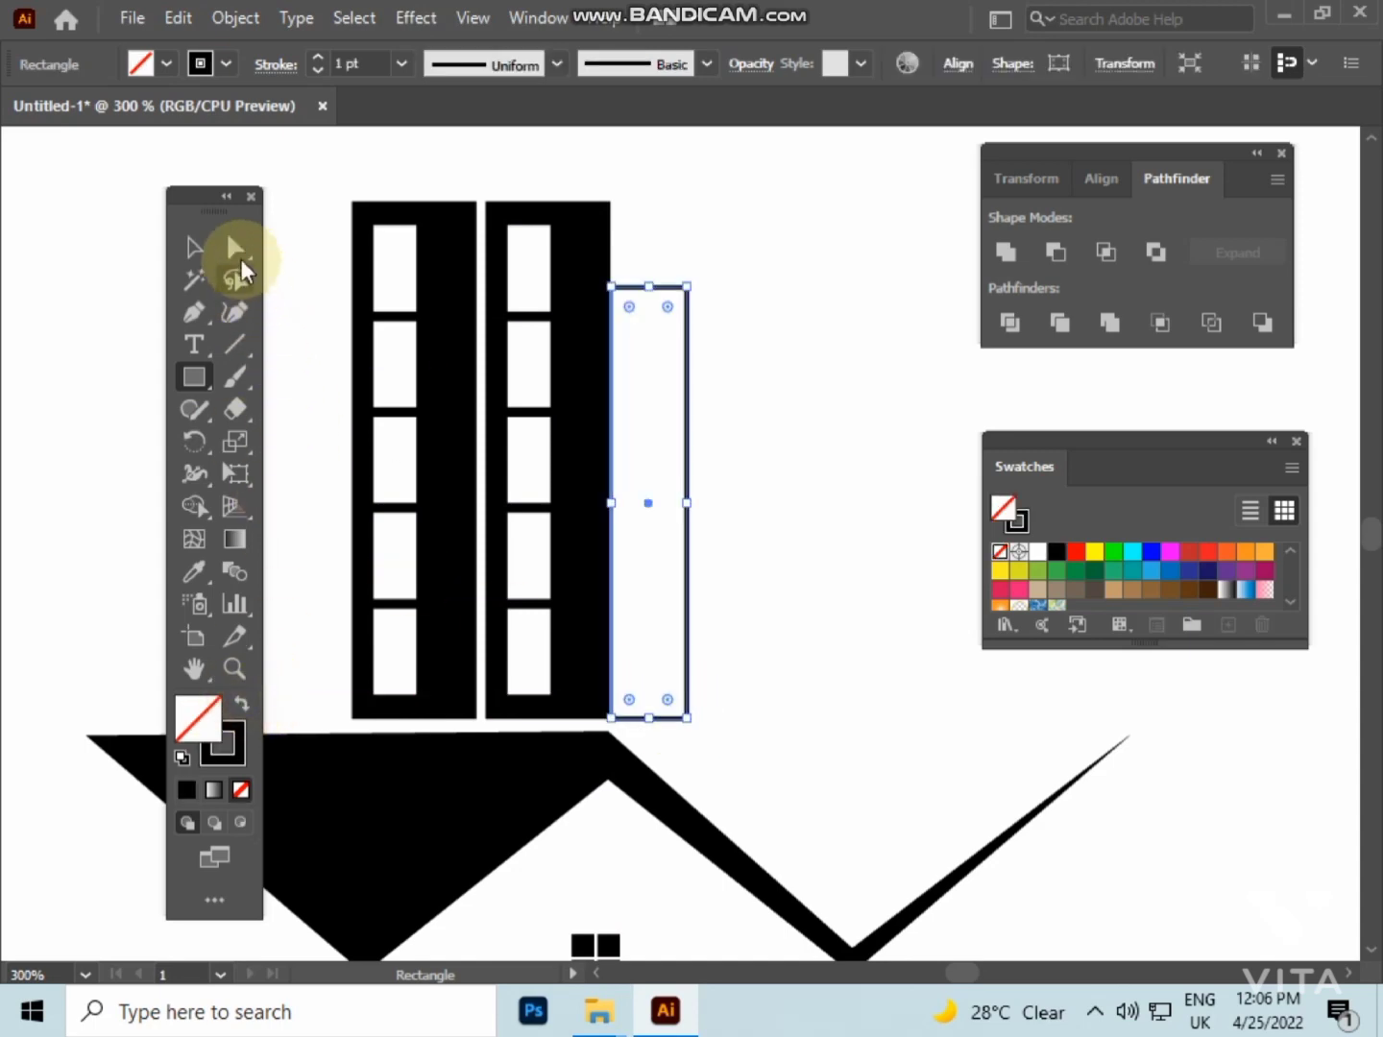
pyautogui.click(196, 246)
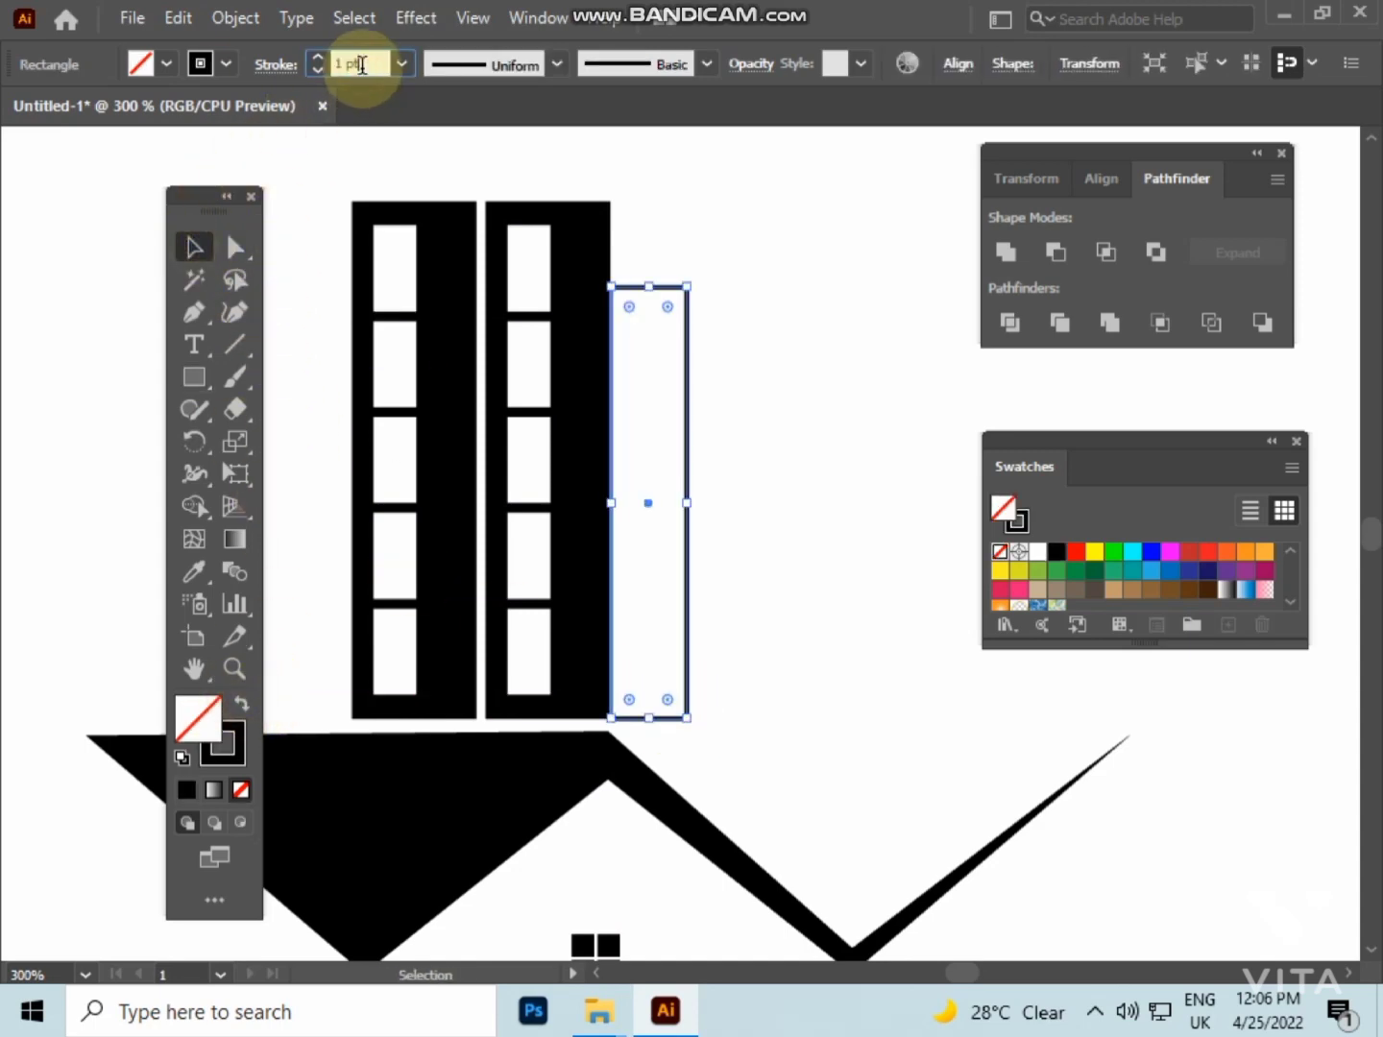
pyautogui.write('2')
pyautogui.press('Return')
# - Drag the rectangle's right-hand anchors down to slant it into an angled panel
pyautogui.click(236, 248)
pyautogui.click(809, 548)
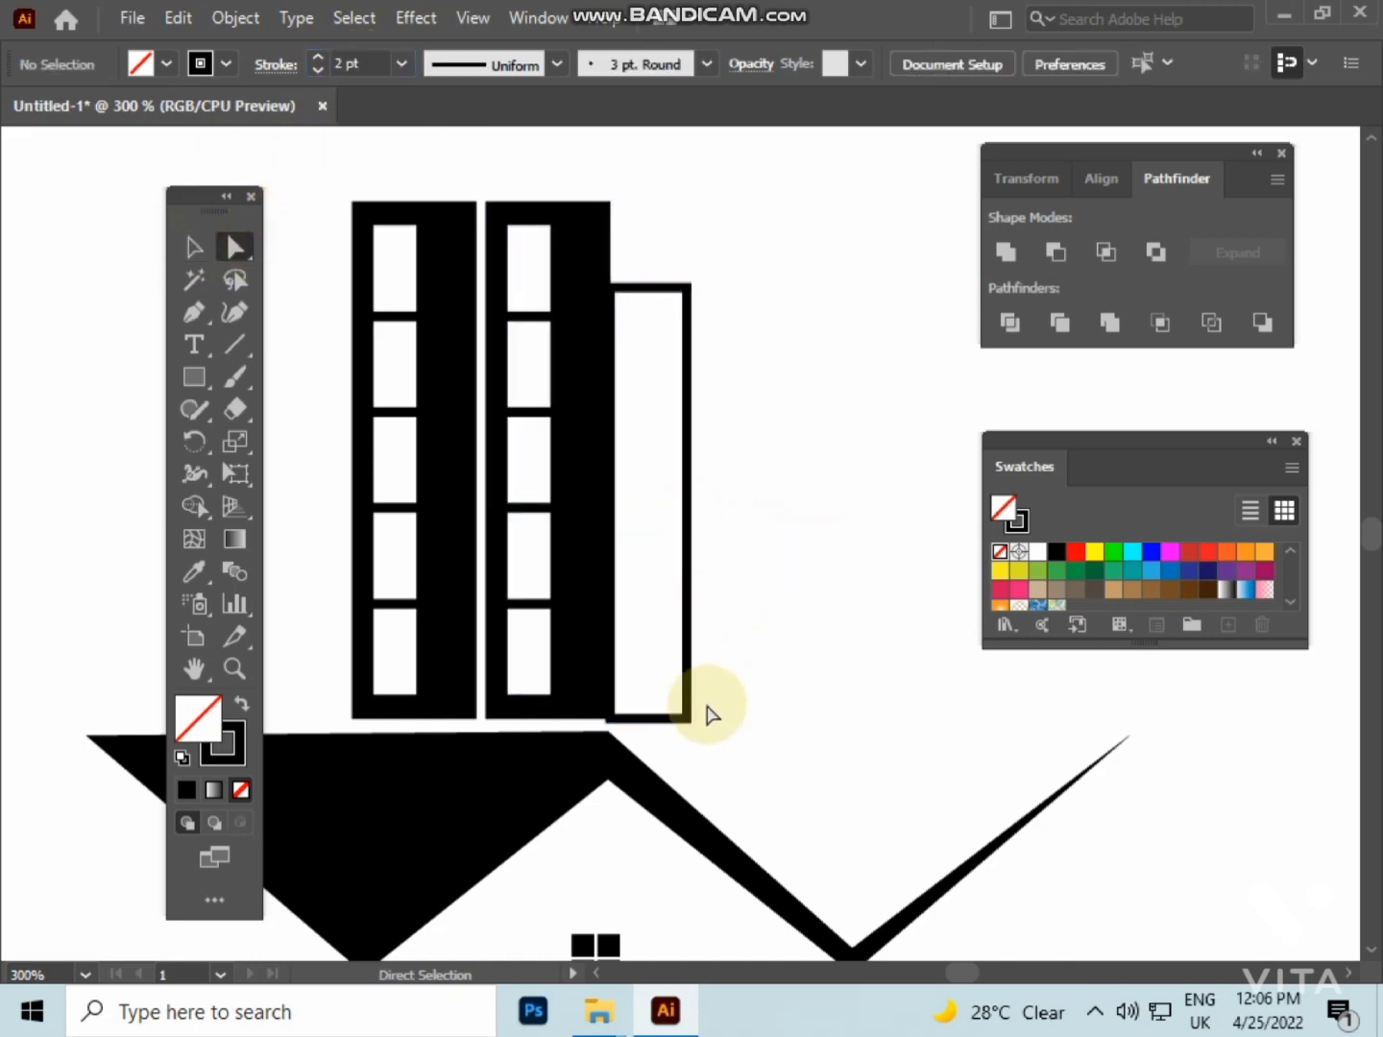
pyautogui.click(675, 723)
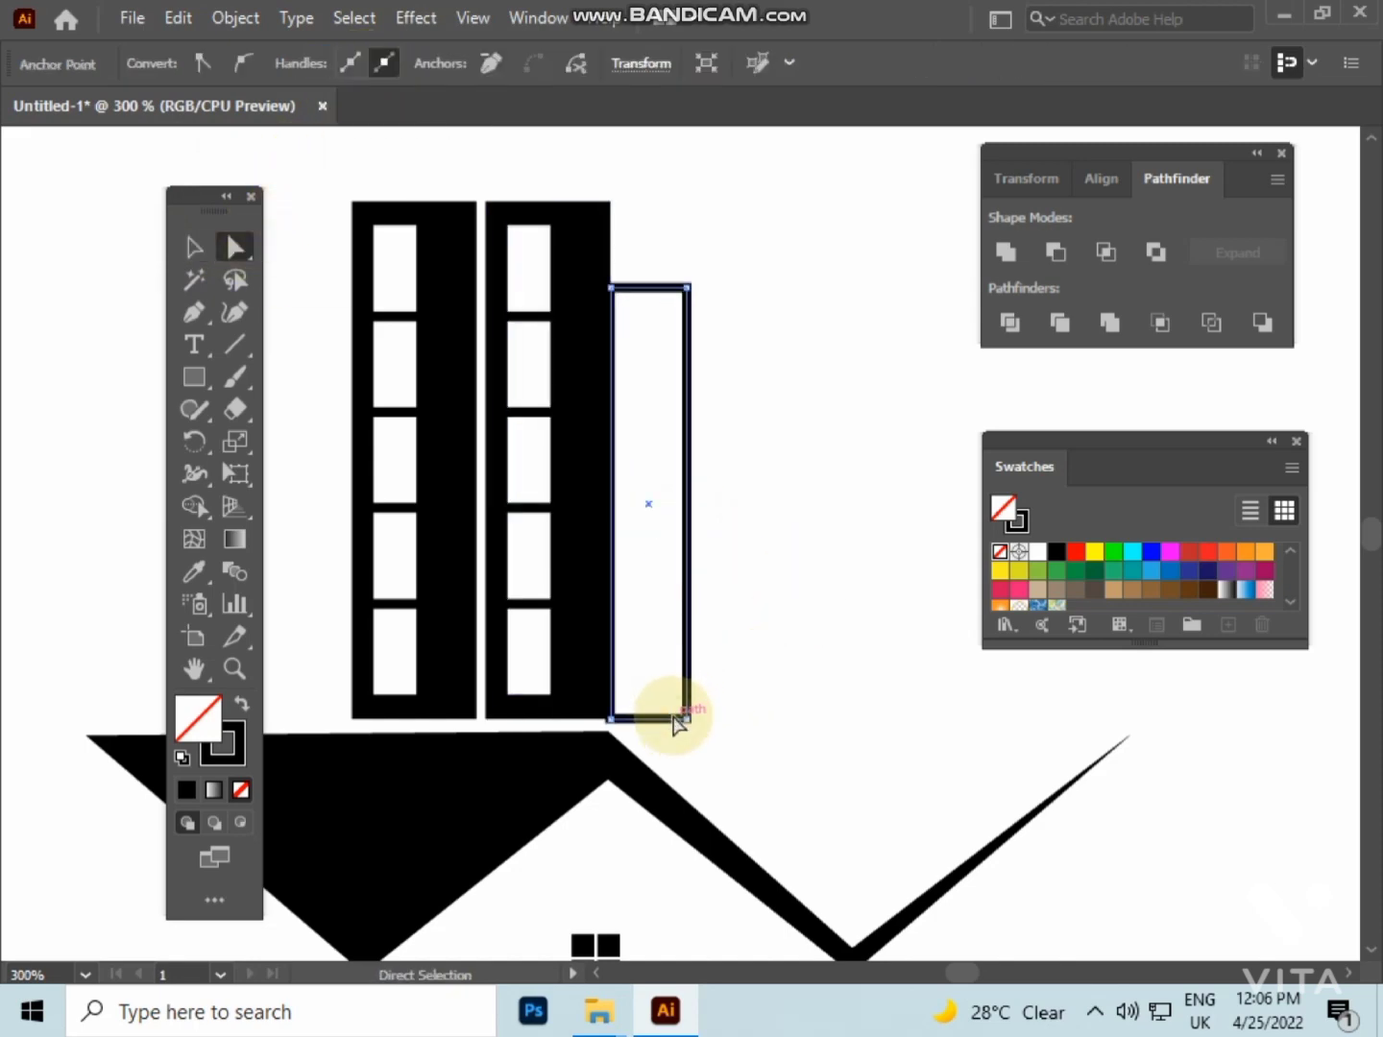
pyautogui.moveTo(685, 721); pyautogui.dragTo(683, 750)
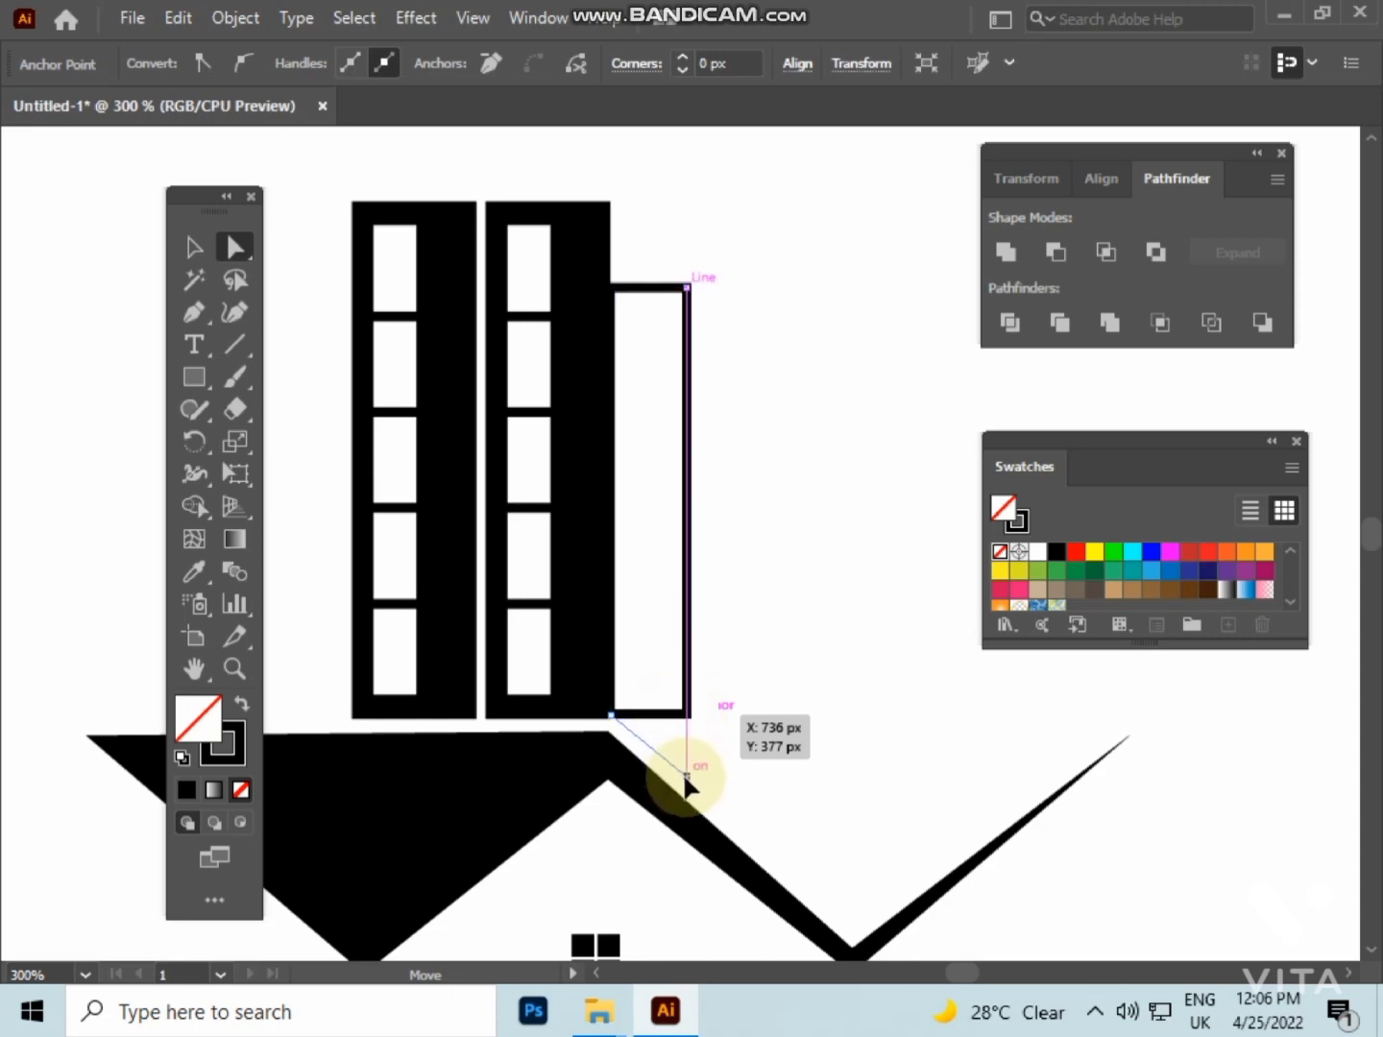
pyautogui.moveTo(685, 756); pyautogui.dragTo(696, 776)
pyautogui.click(745, 764)
pyautogui.scroll(2, 730, 596)
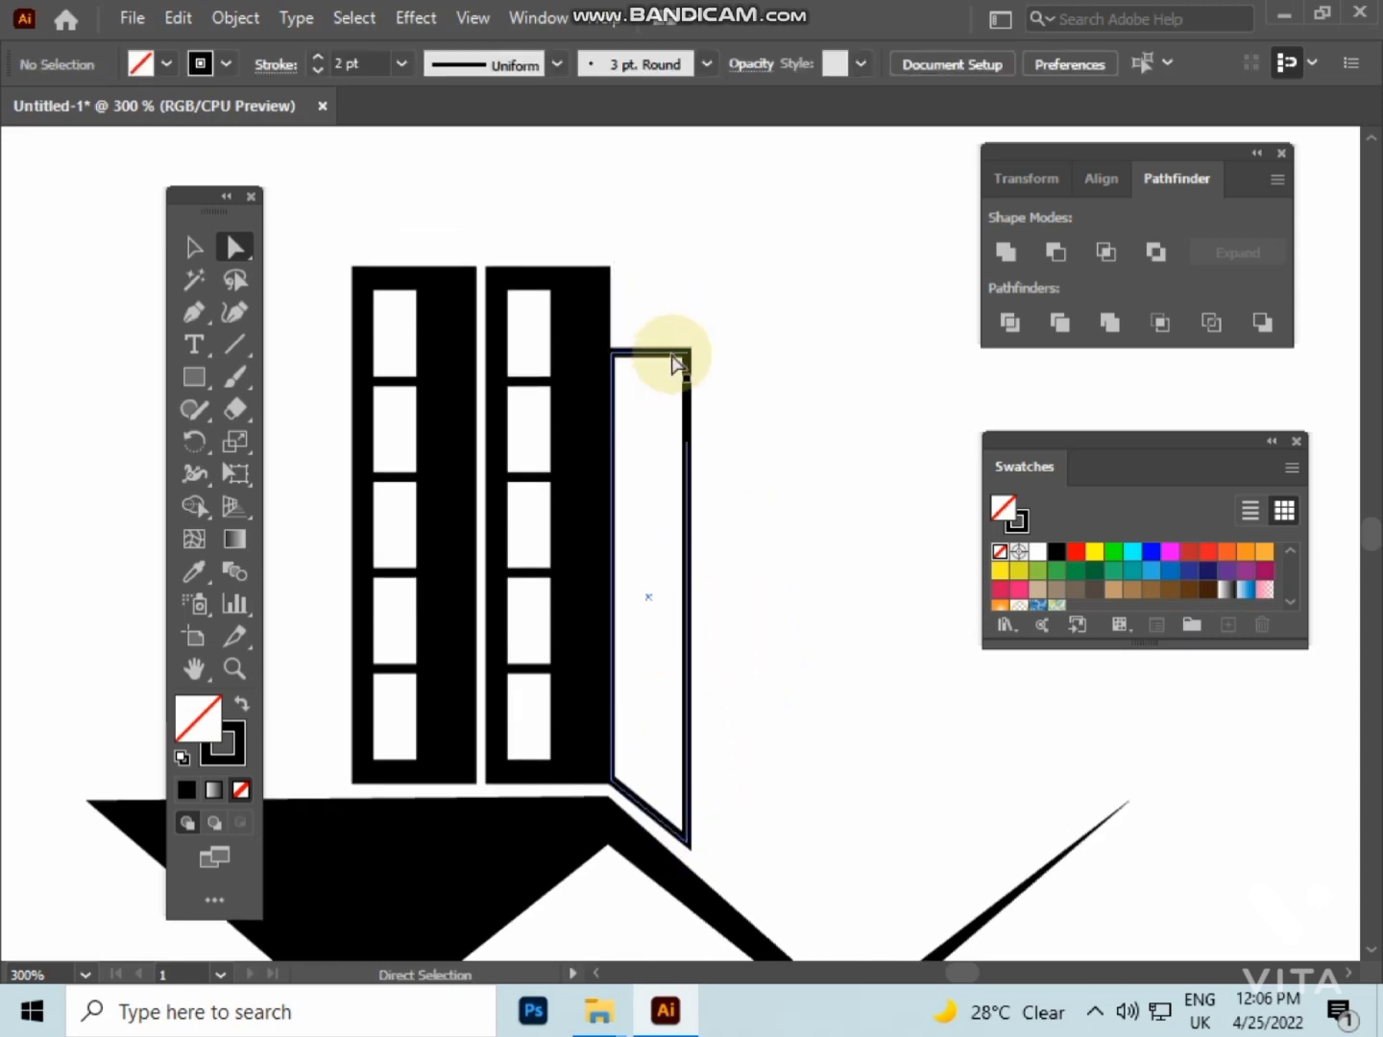
pyautogui.moveTo(688, 353)
pyautogui.mouseDown()
pyautogui.moveTo(687, 415)
pyautogui.moveTo(739, 395)
pyautogui.mouseUp()
# - Draw a diagonal slat line across the side panel with the Pen tool and copy it below
pyautogui.click(740, 422)
pyautogui.click(194, 314)
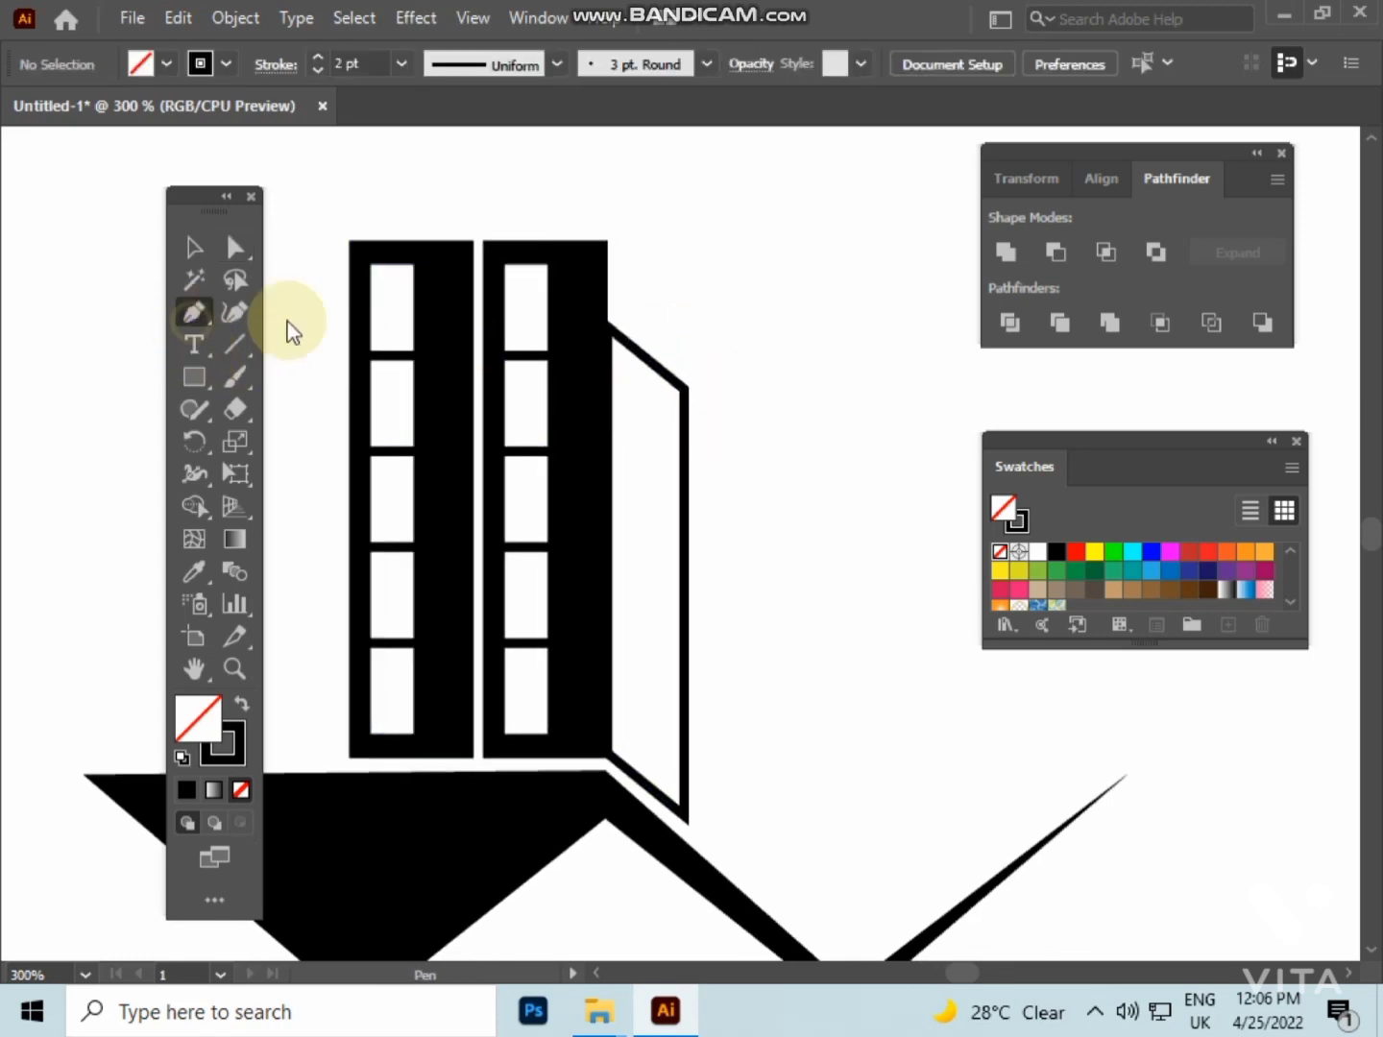
pyautogui.click(611, 402)
pyautogui.click(682, 455)
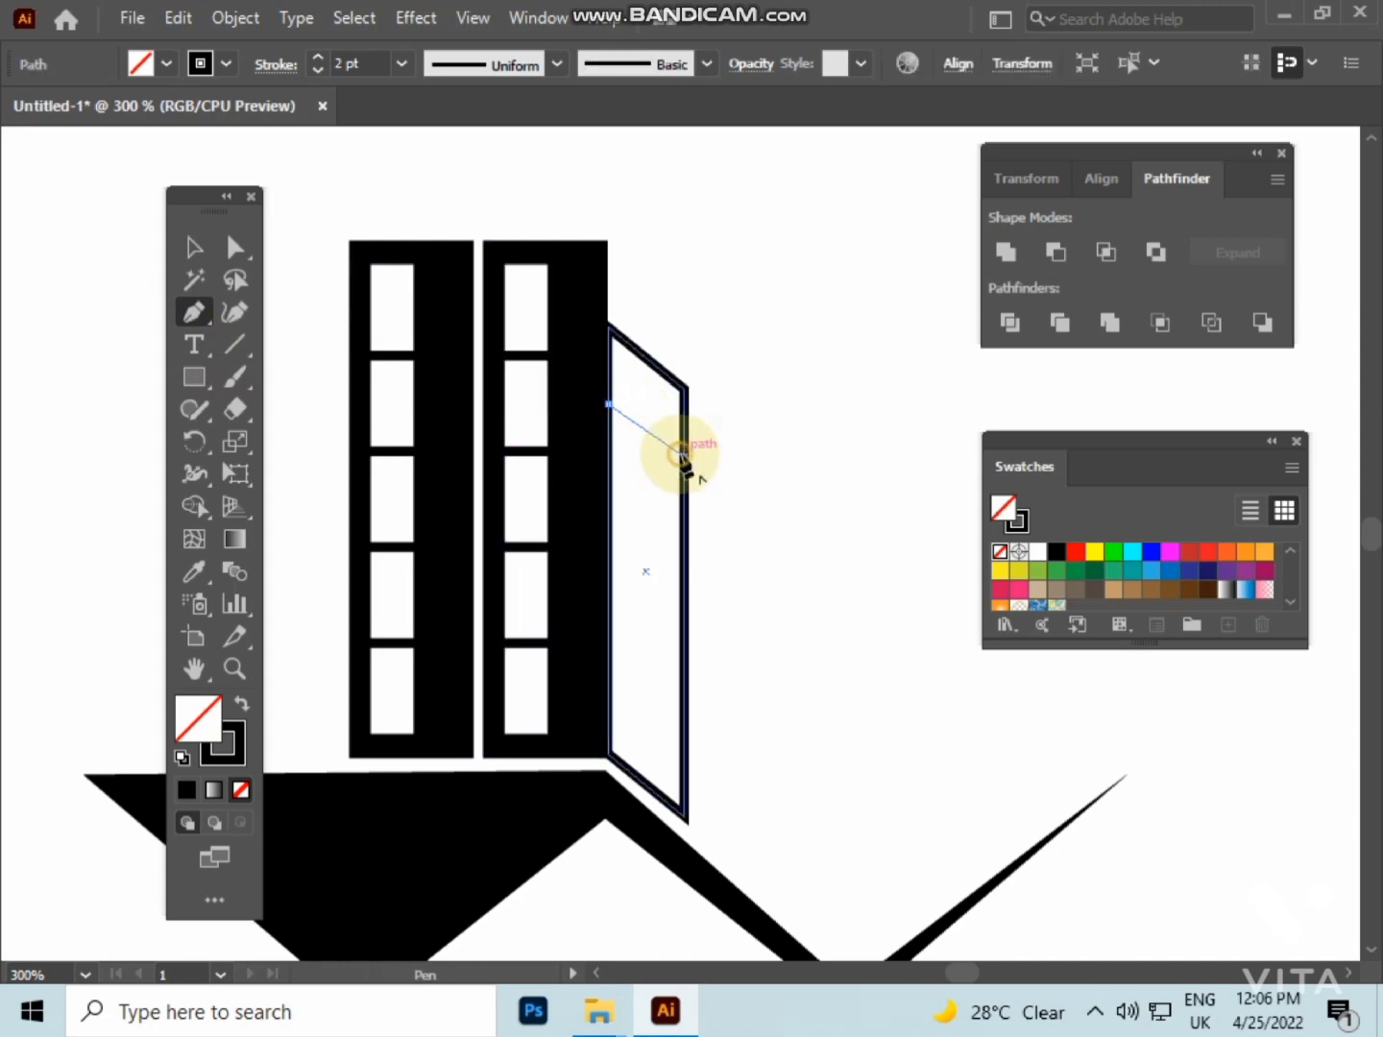
pyautogui.click(193, 246)
pyautogui.click(701, 216)
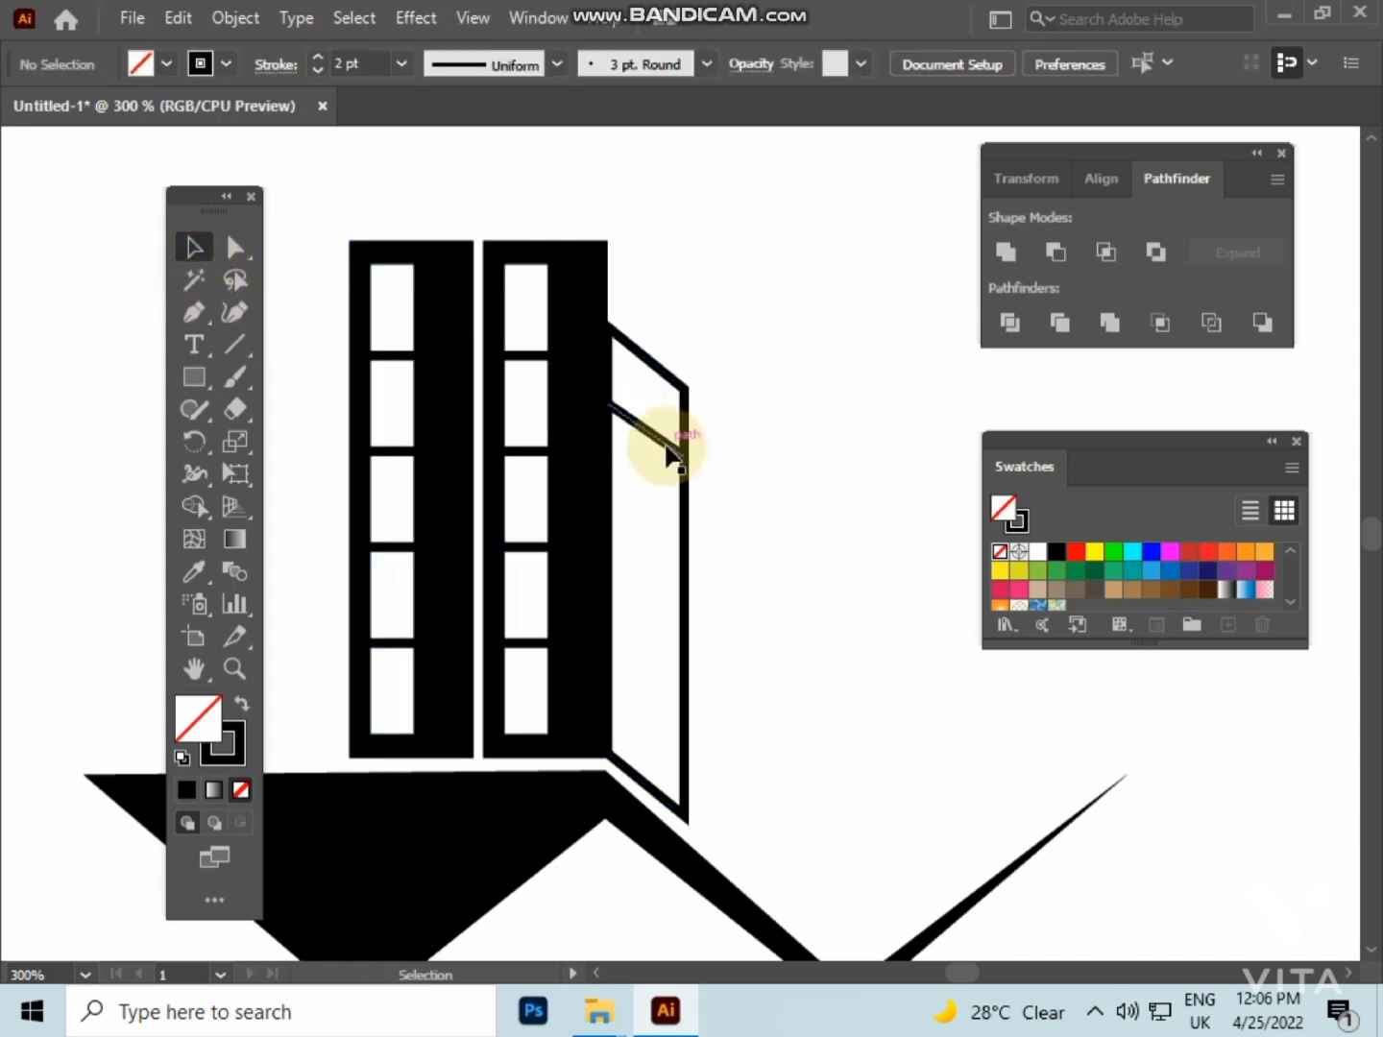
pyautogui.moveTo(669, 452); pyautogui.dragTo(715, 506)
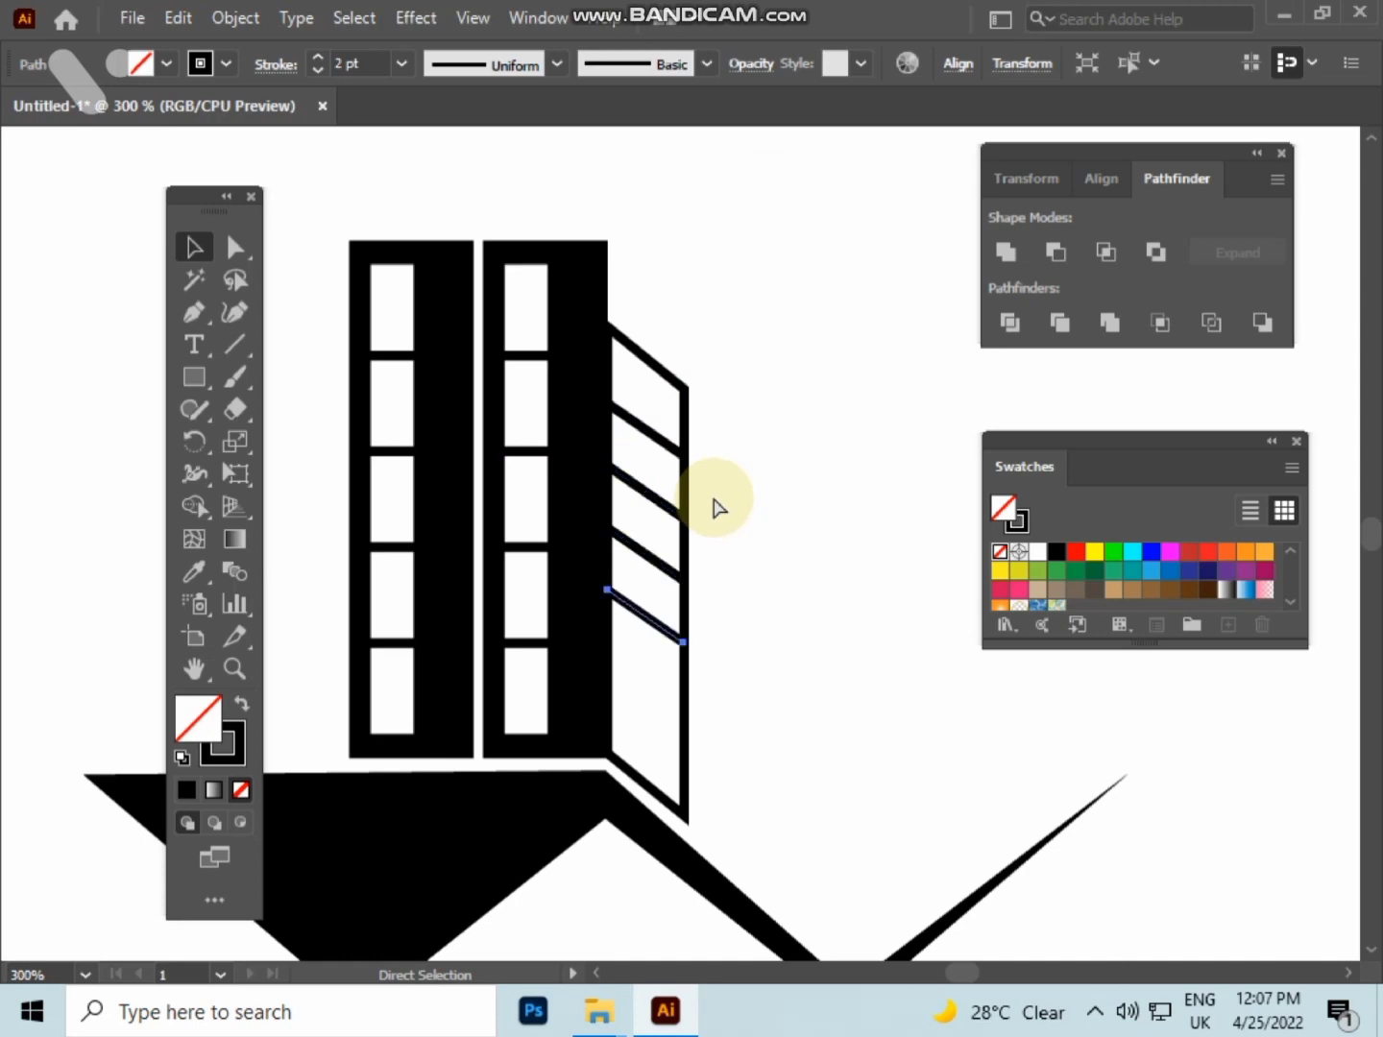
pyautogui.click(195, 250)
# - Zoom out and frame the whole logo in view
pyautogui.click(717, 292)
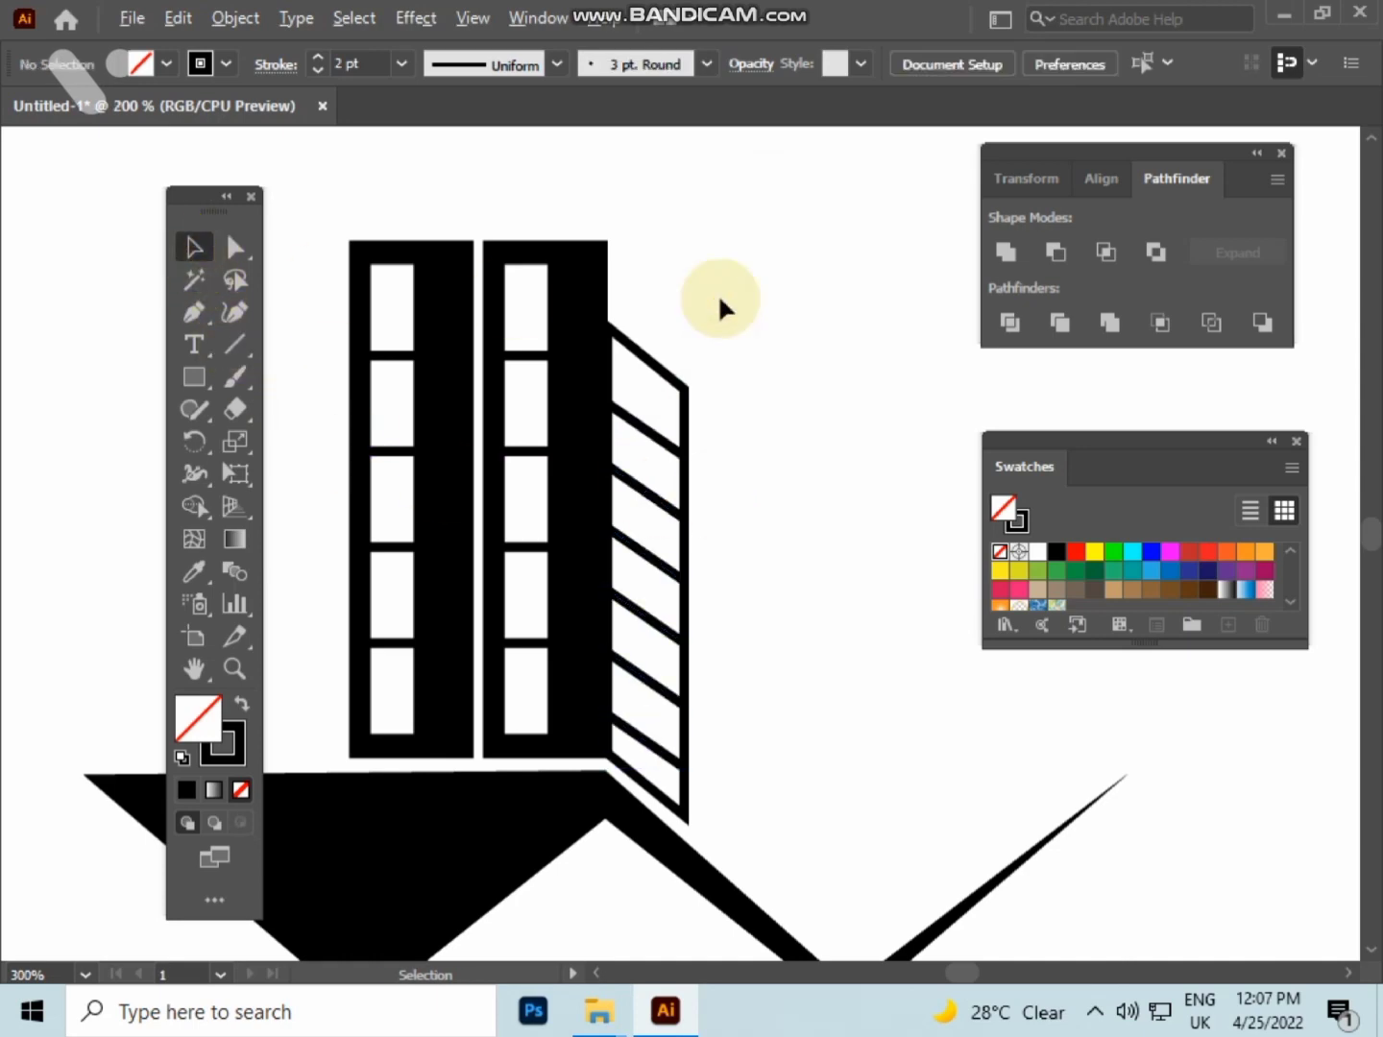
pyautogui.scroll(-1, 718, 293)
pyautogui.moveTo(717, 293); pyautogui.dragTo(751, 301)
pyautogui.scroll(-1, 594, 441)
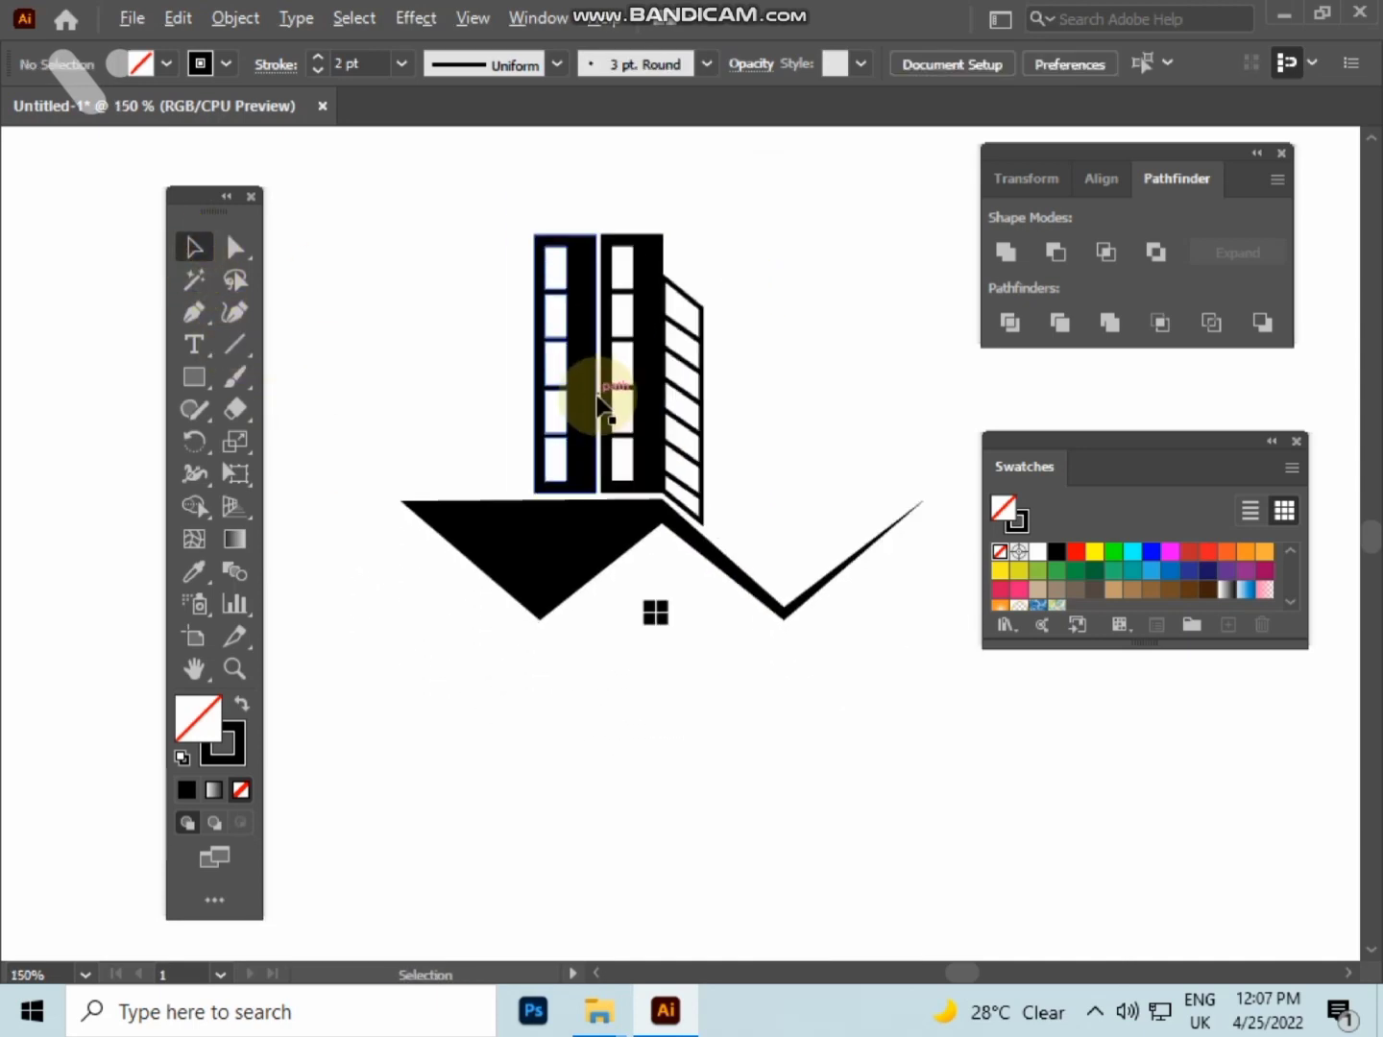
pyautogui.scroll(-1, 626, 432)
pyautogui.moveTo(648, 469); pyautogui.dragTo(617, 450)
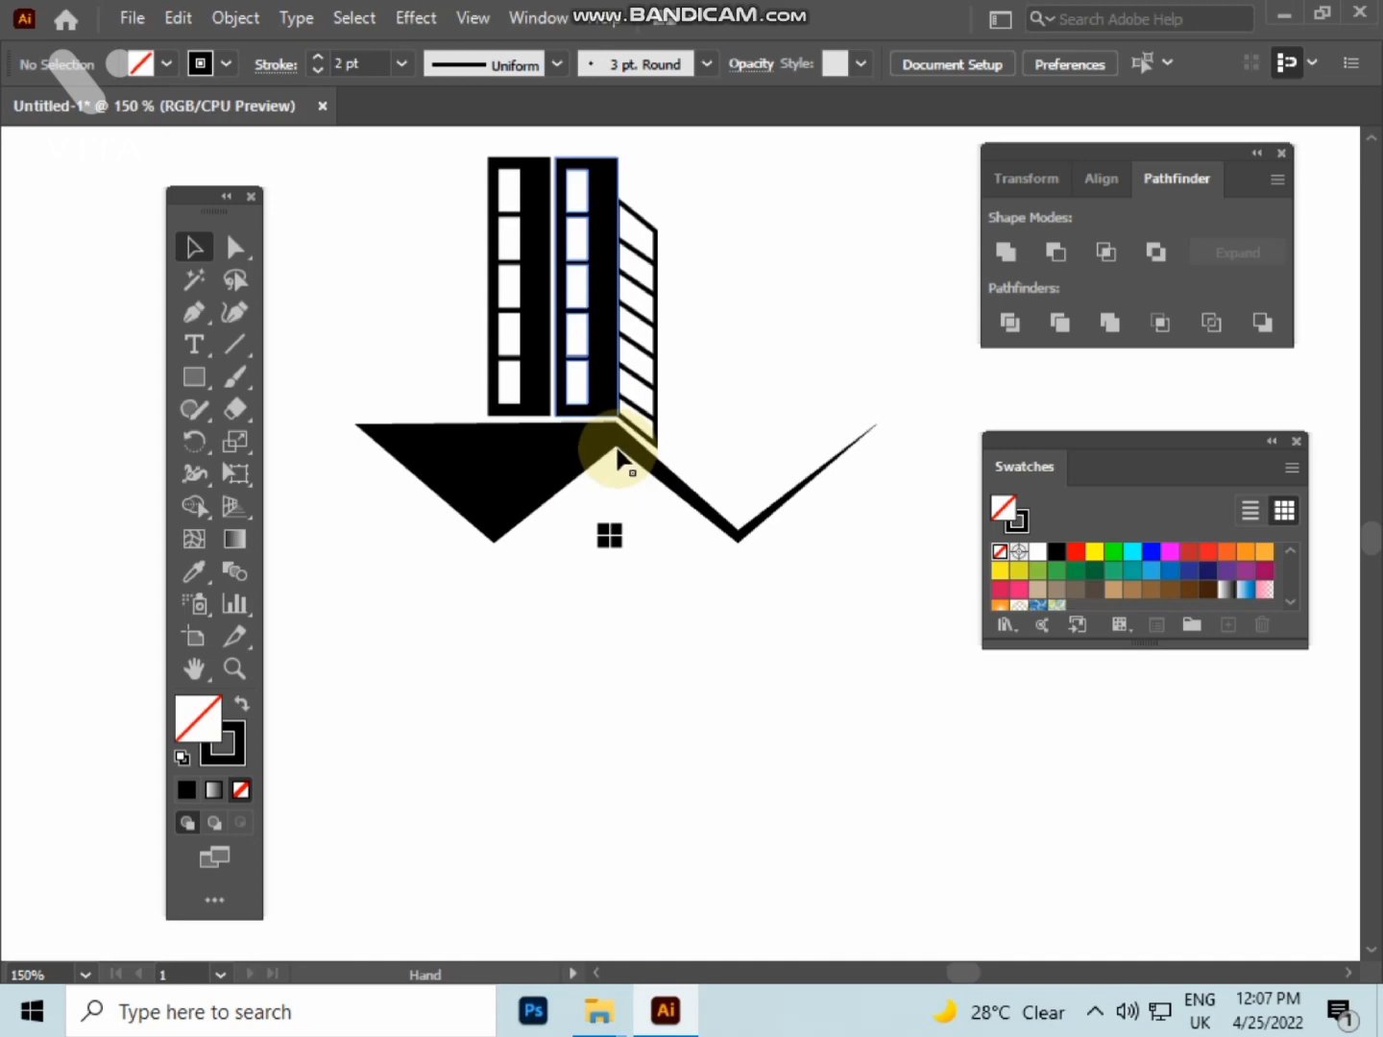
# - Replace the placeholder text below the logo with HOME CONSTRUCTION and select it
pyautogui.click(191, 344)
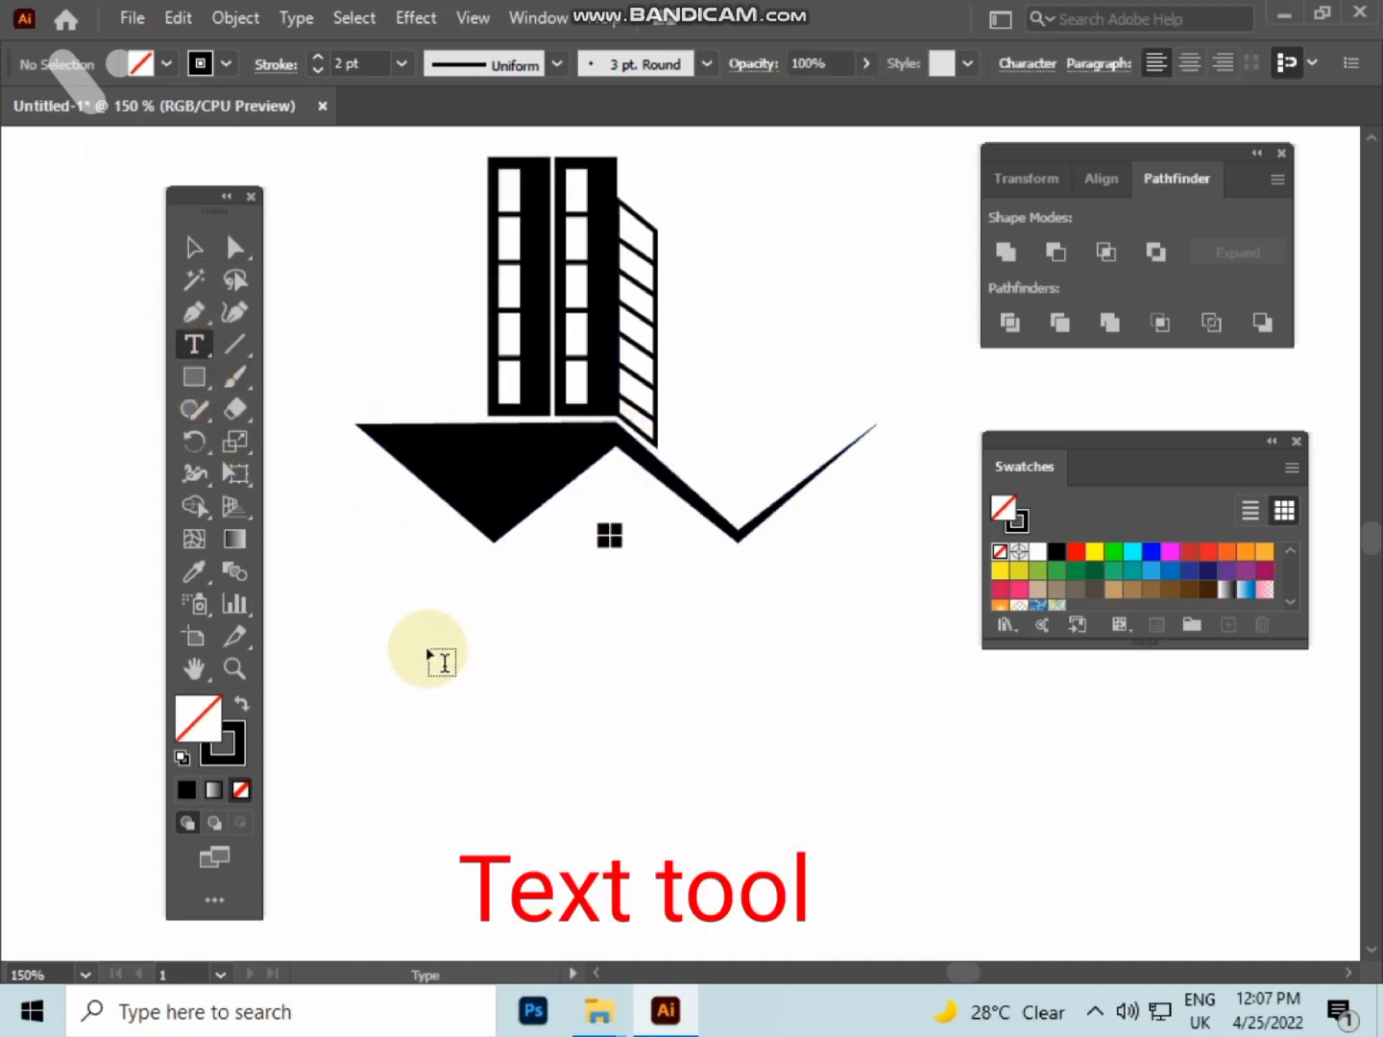
pyautogui.click(402, 699)
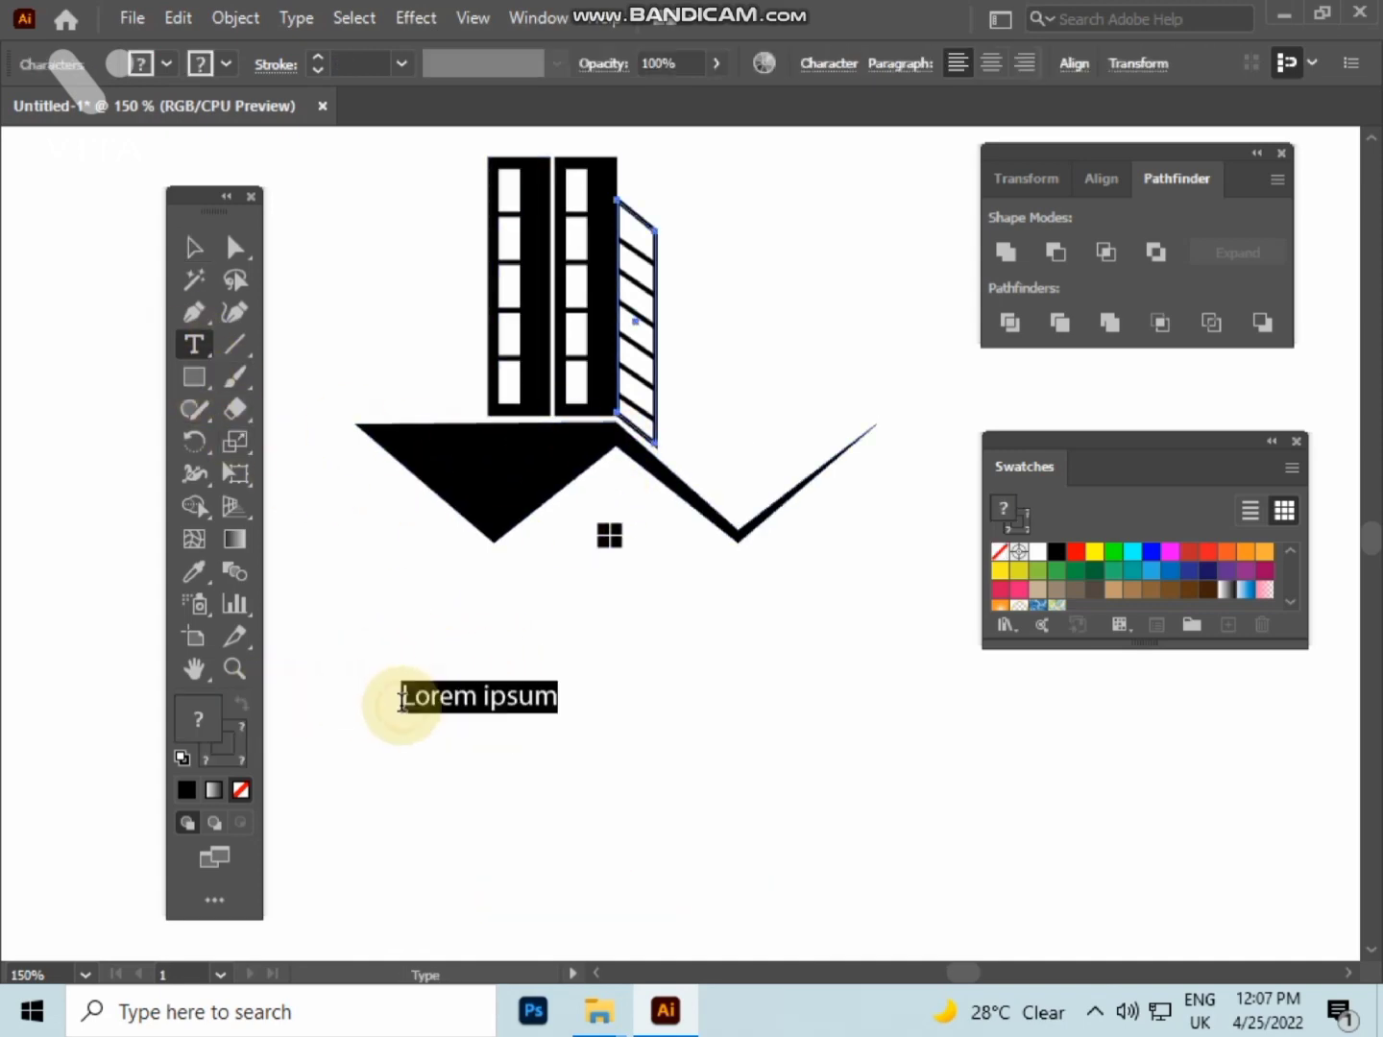
pyautogui.press('BackSpace')
pyautogui.write('HOME CONSTRUCTIO')
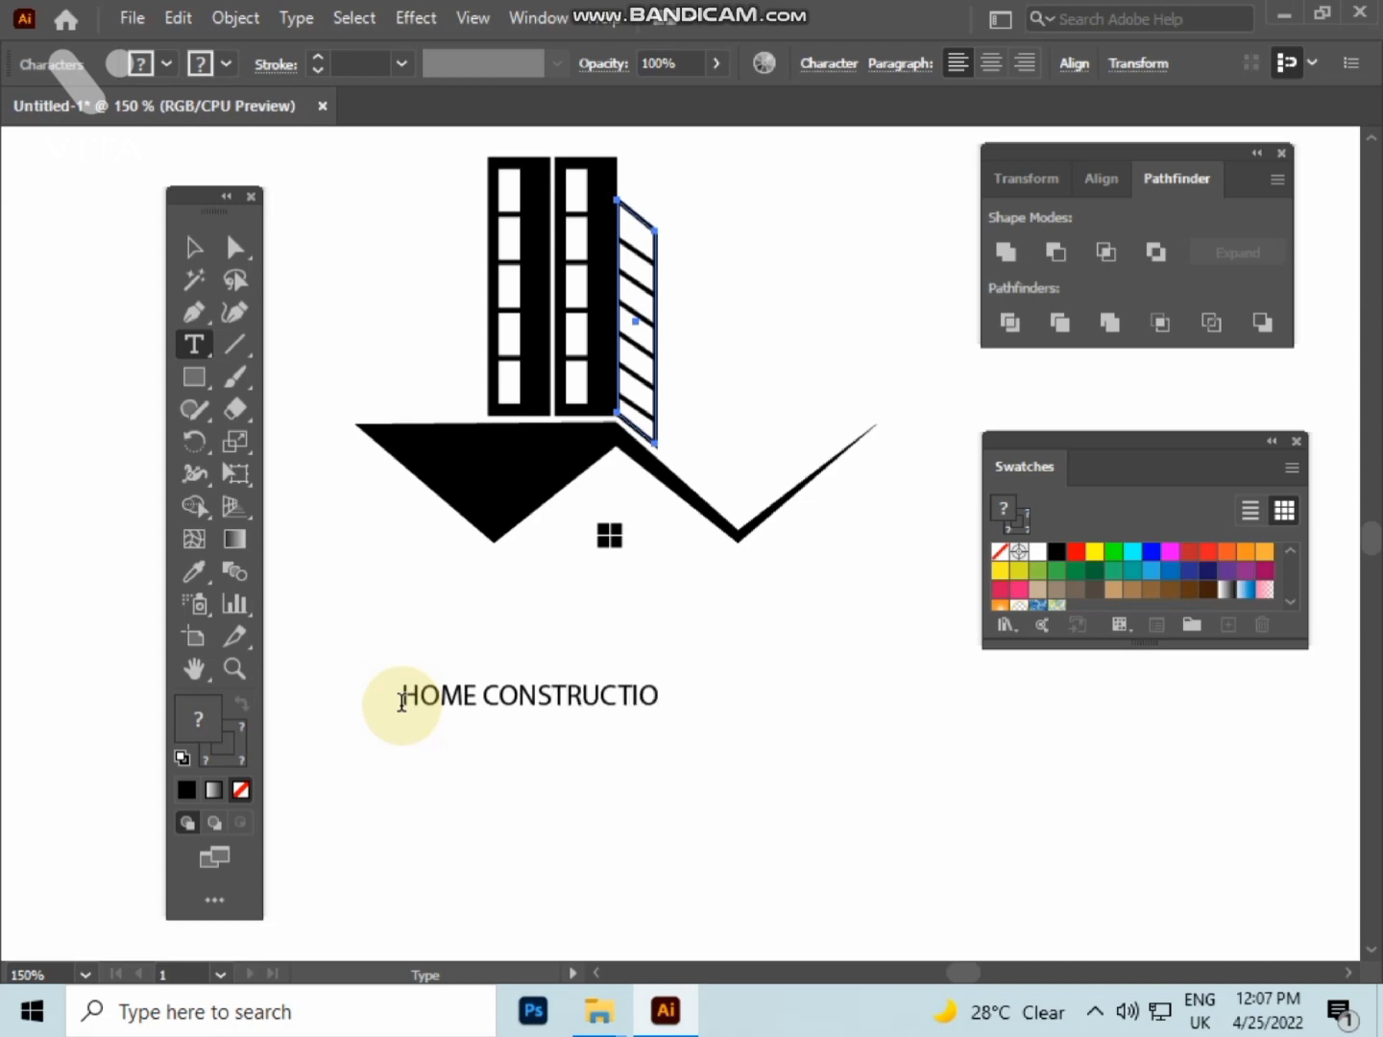
pyautogui.write('N')
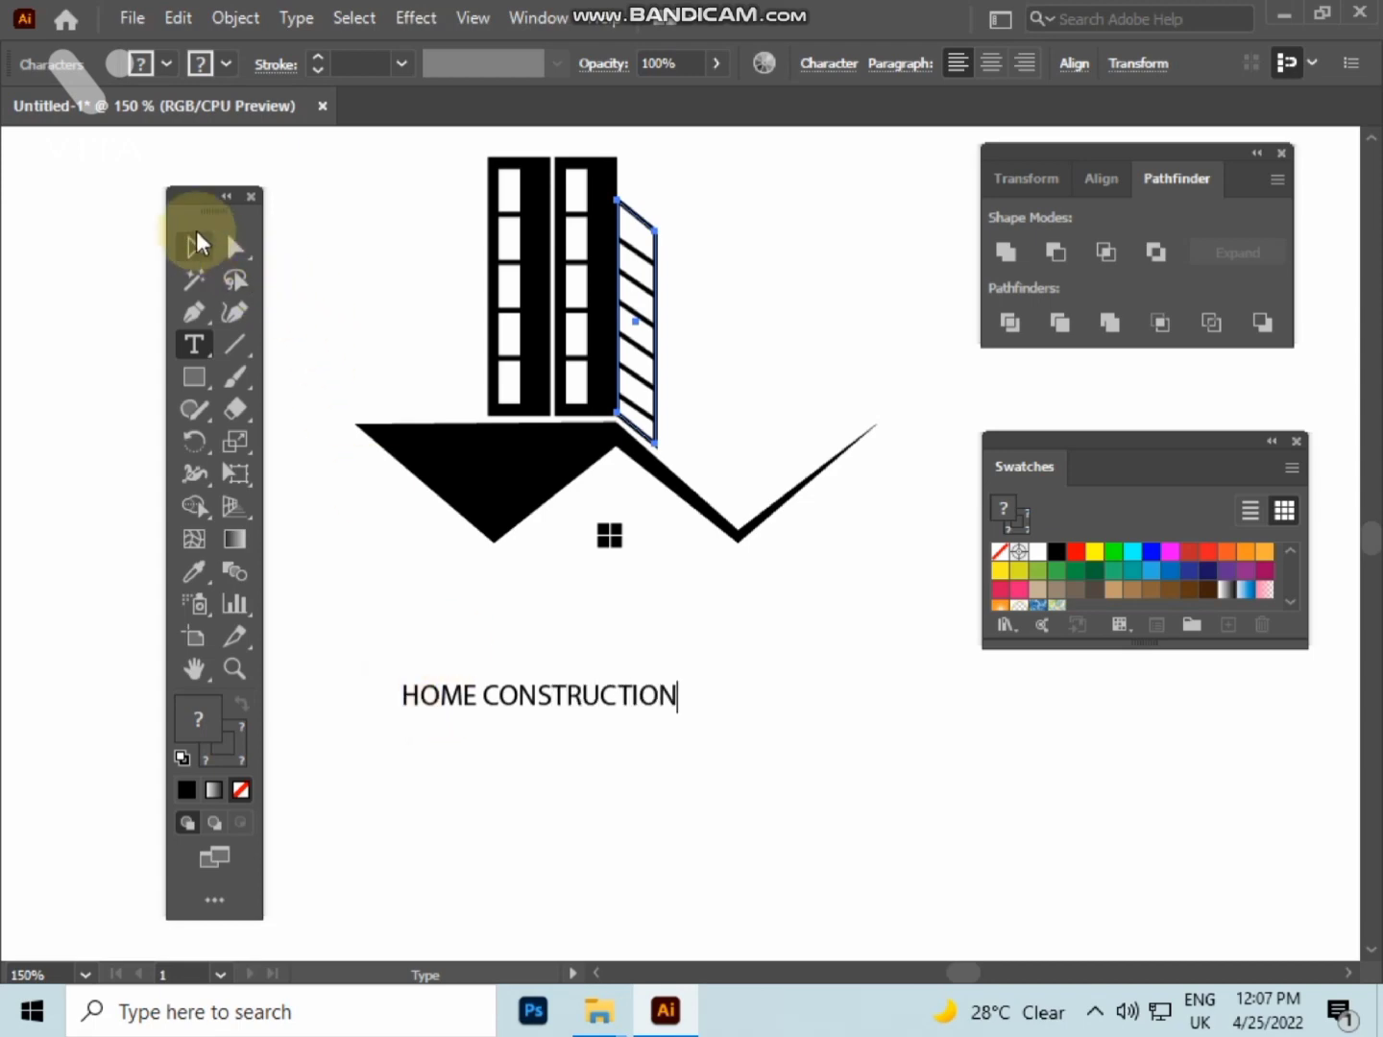
pyautogui.click(190, 251)
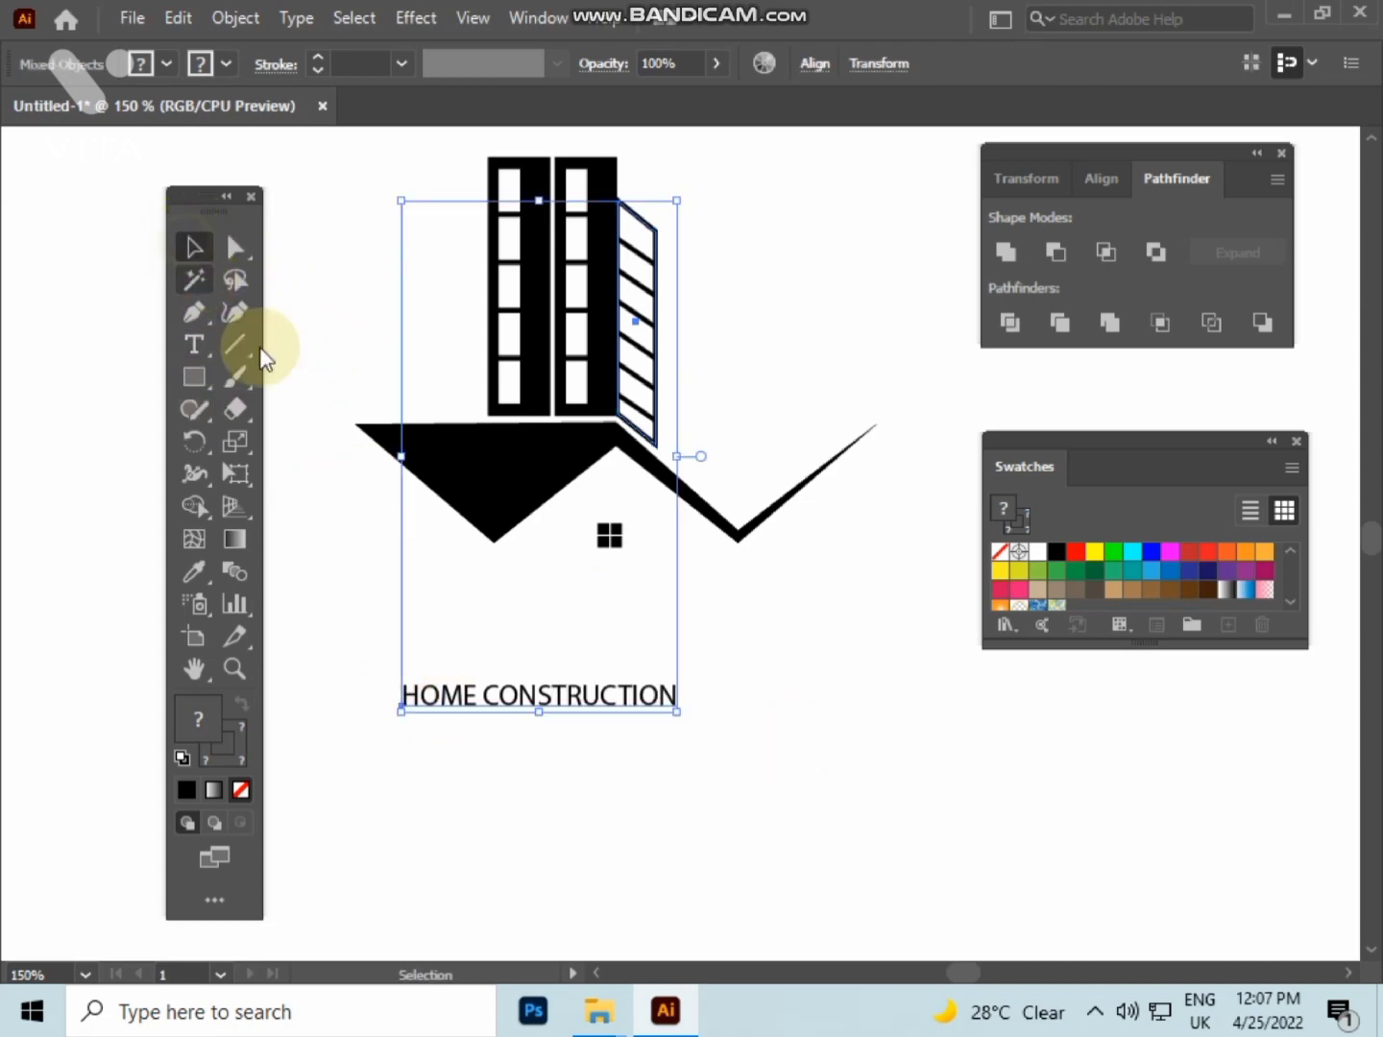
pyautogui.click(802, 803)
pyautogui.click(656, 698)
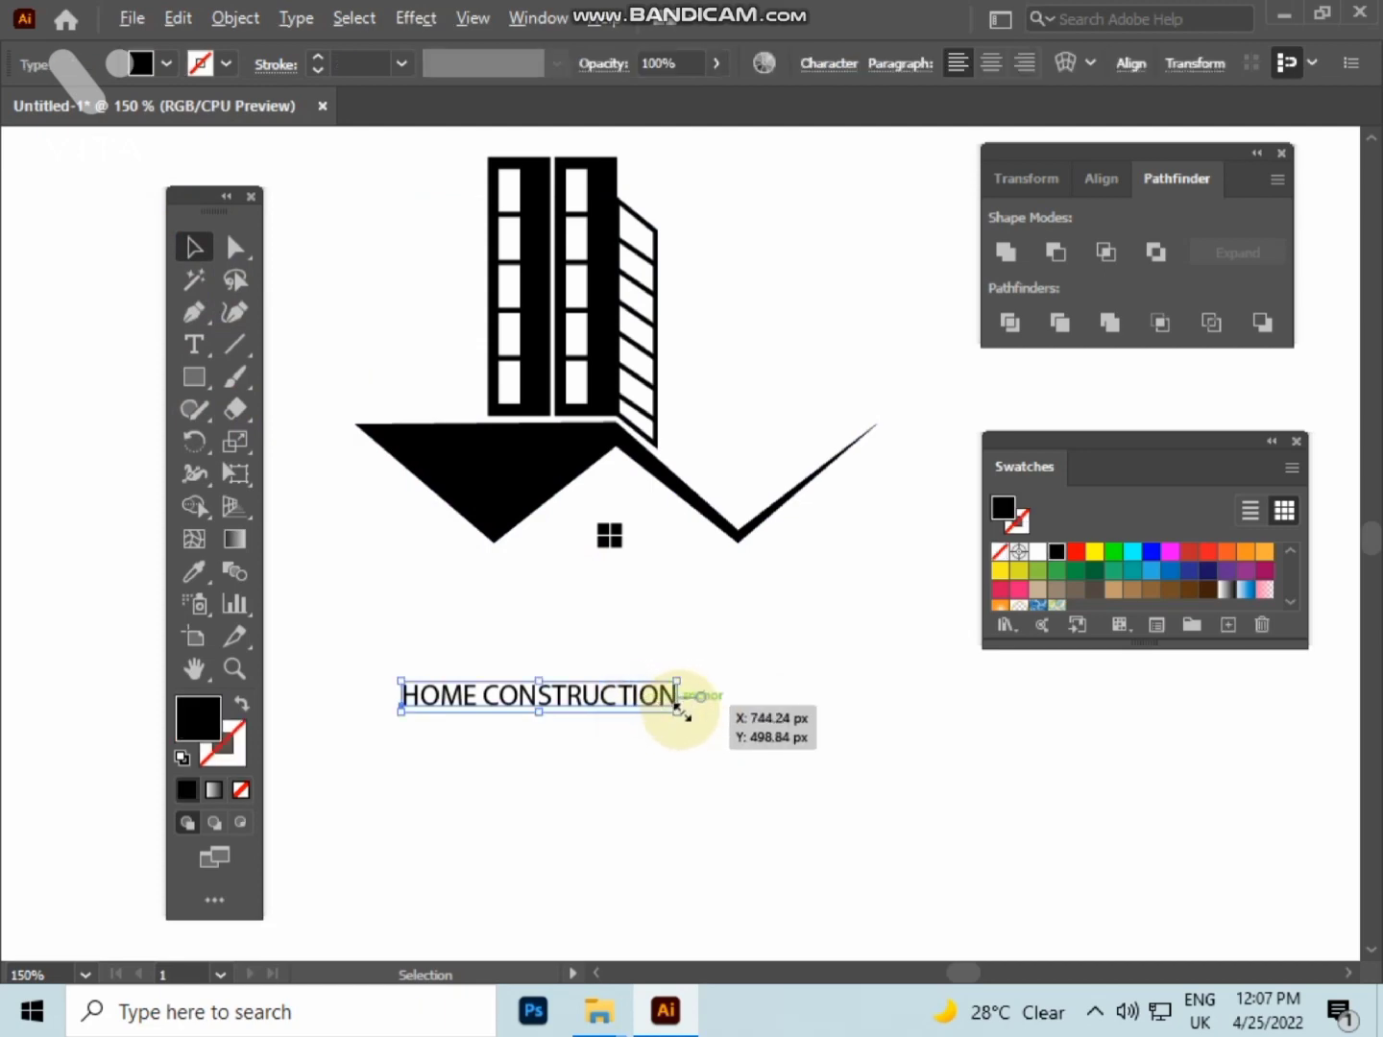
# - Enlarge the HOME CONSTRUCTION text and move it up beneath the roof
pyautogui.moveTo(679, 711); pyautogui.dragTo(816, 803)
pyautogui.moveTo(625, 680); pyautogui.dragTo(706, 566)
pyautogui.click(722, 671)
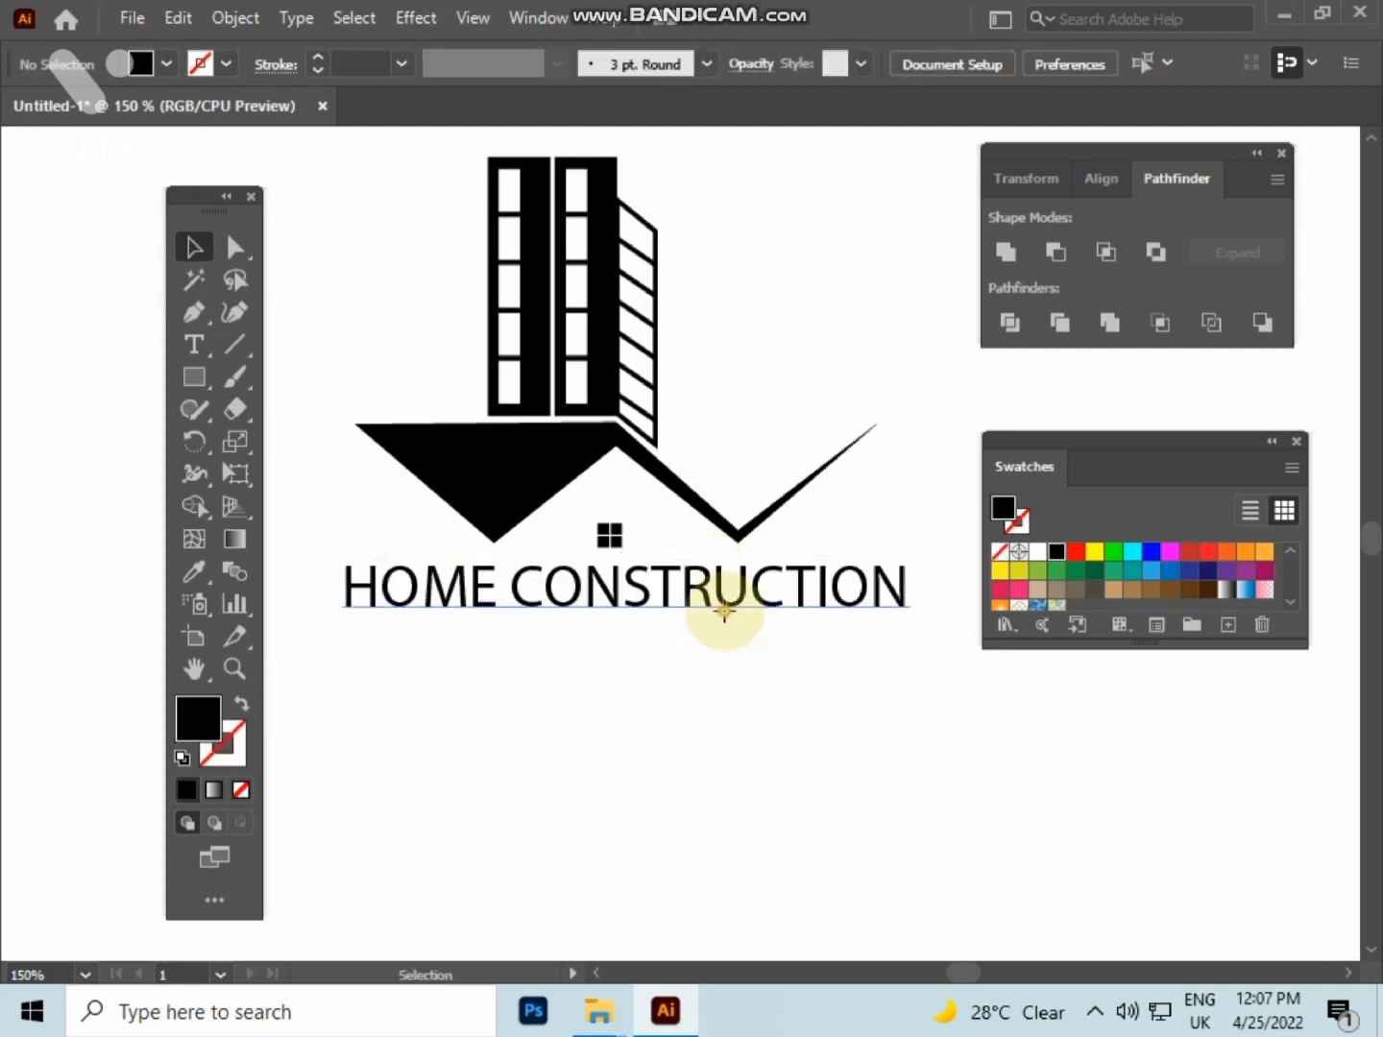
pyautogui.click(723, 608)
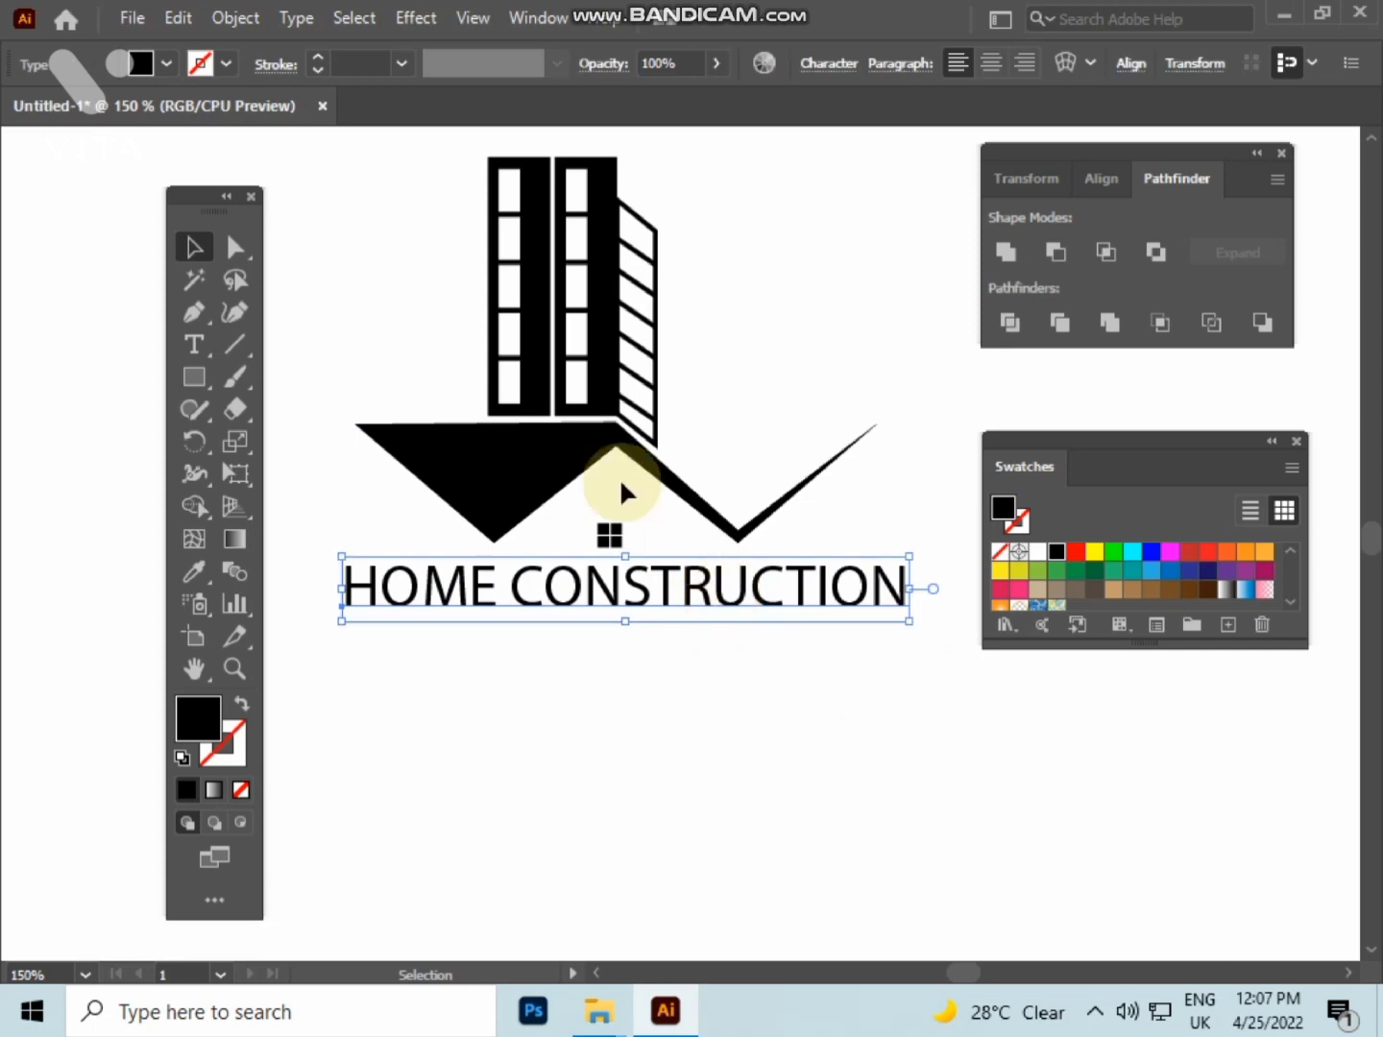
# - Set the text in Metropolis Black and nudge it left to centre it
pyautogui.click(194, 343)
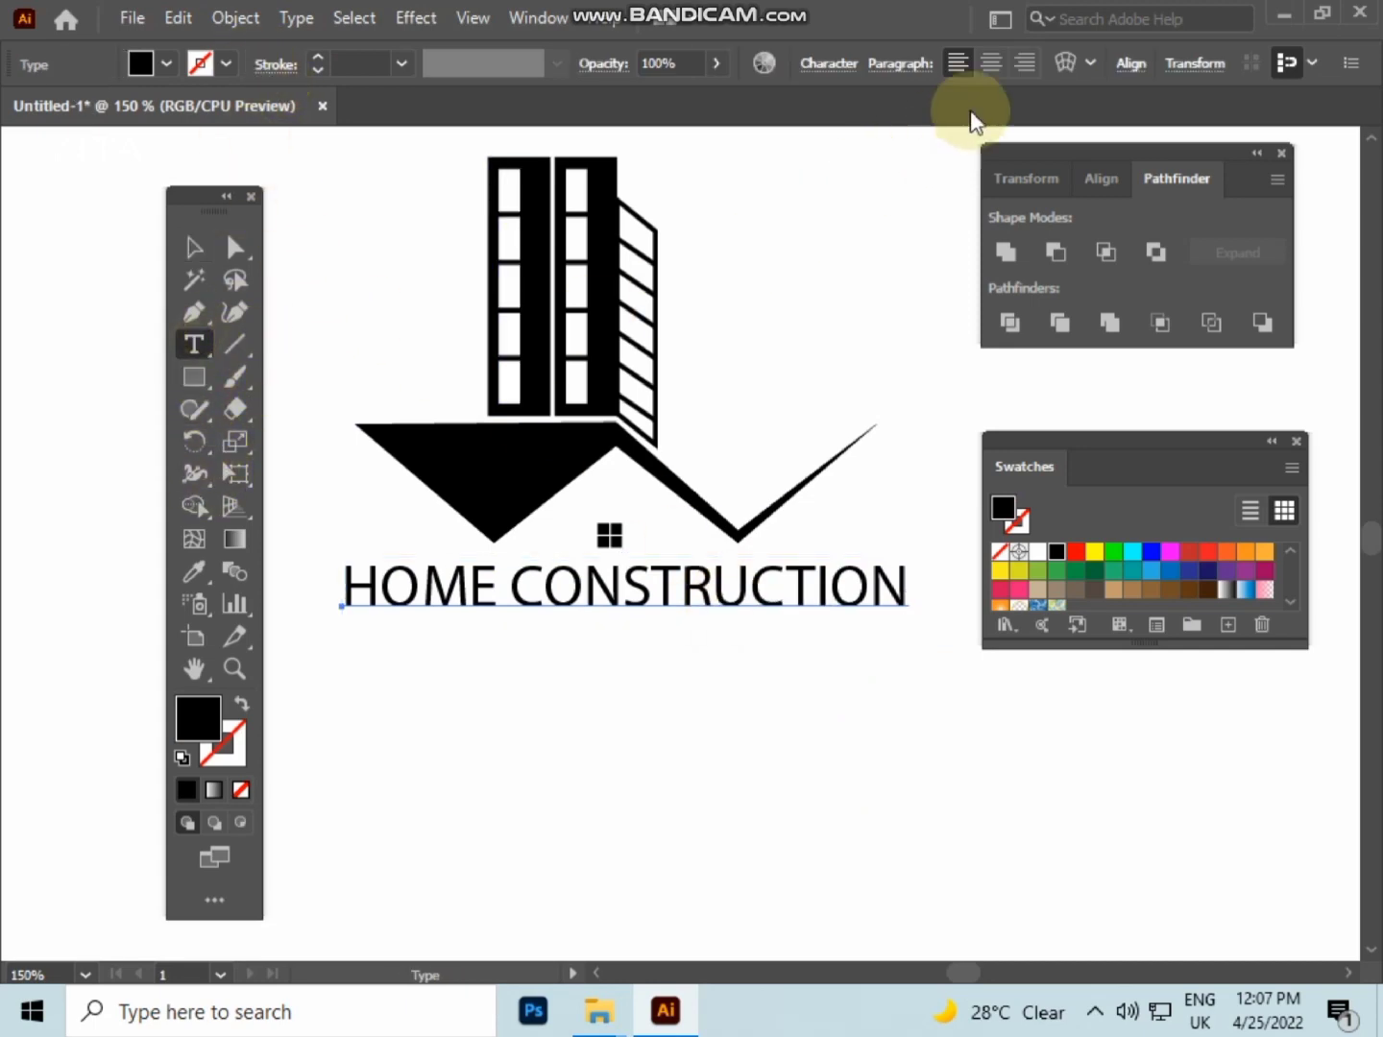
pyautogui.click(824, 64)
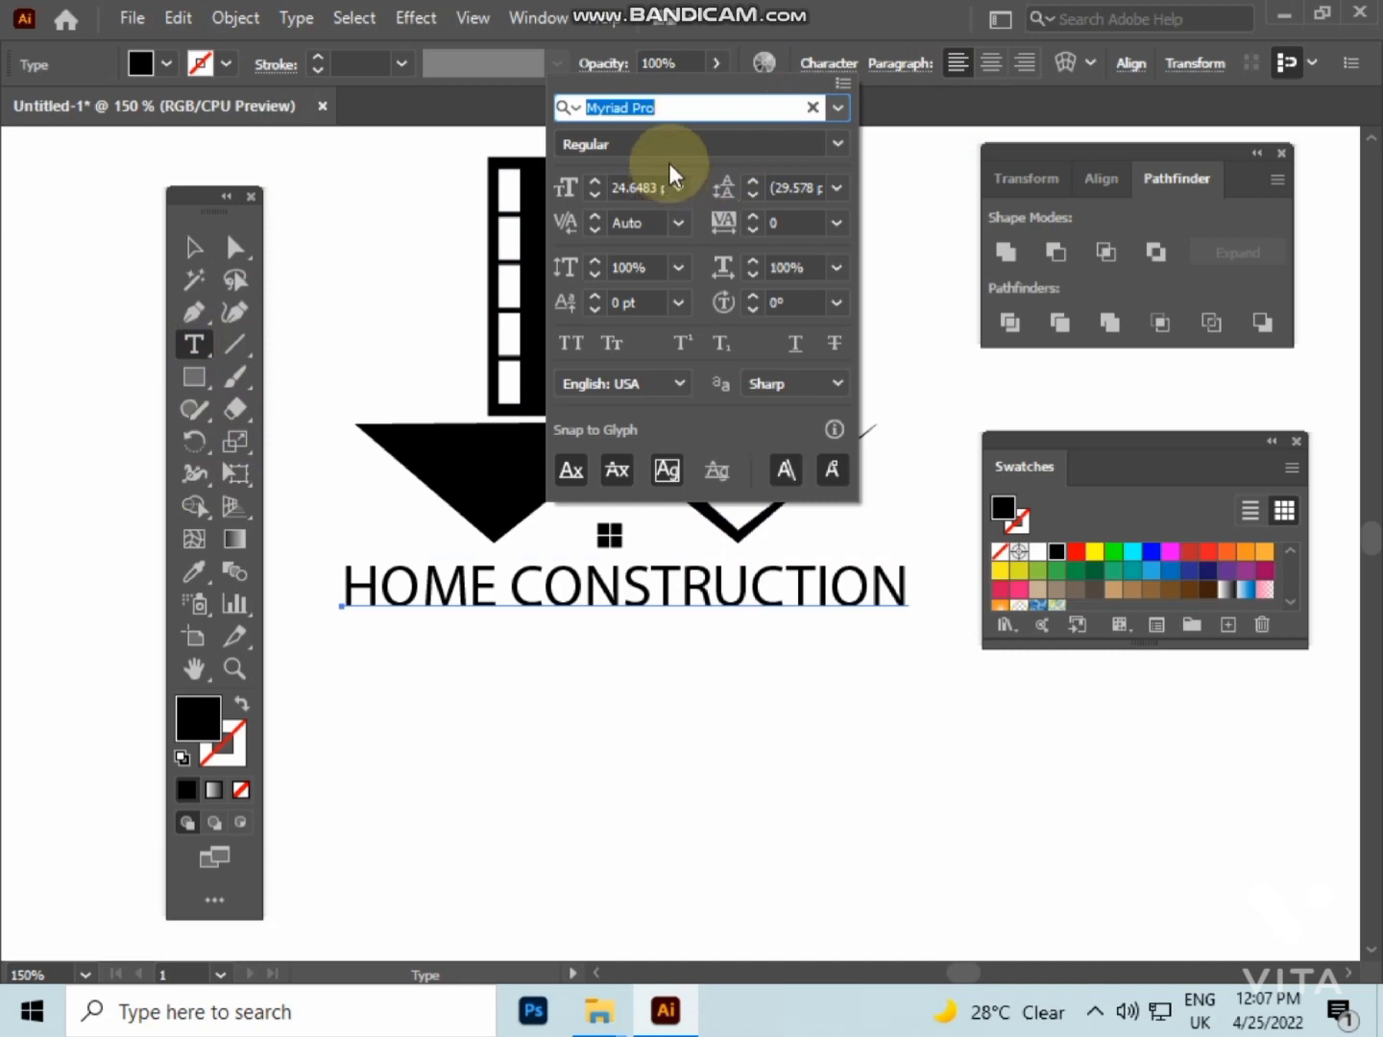
pyautogui.write('M')
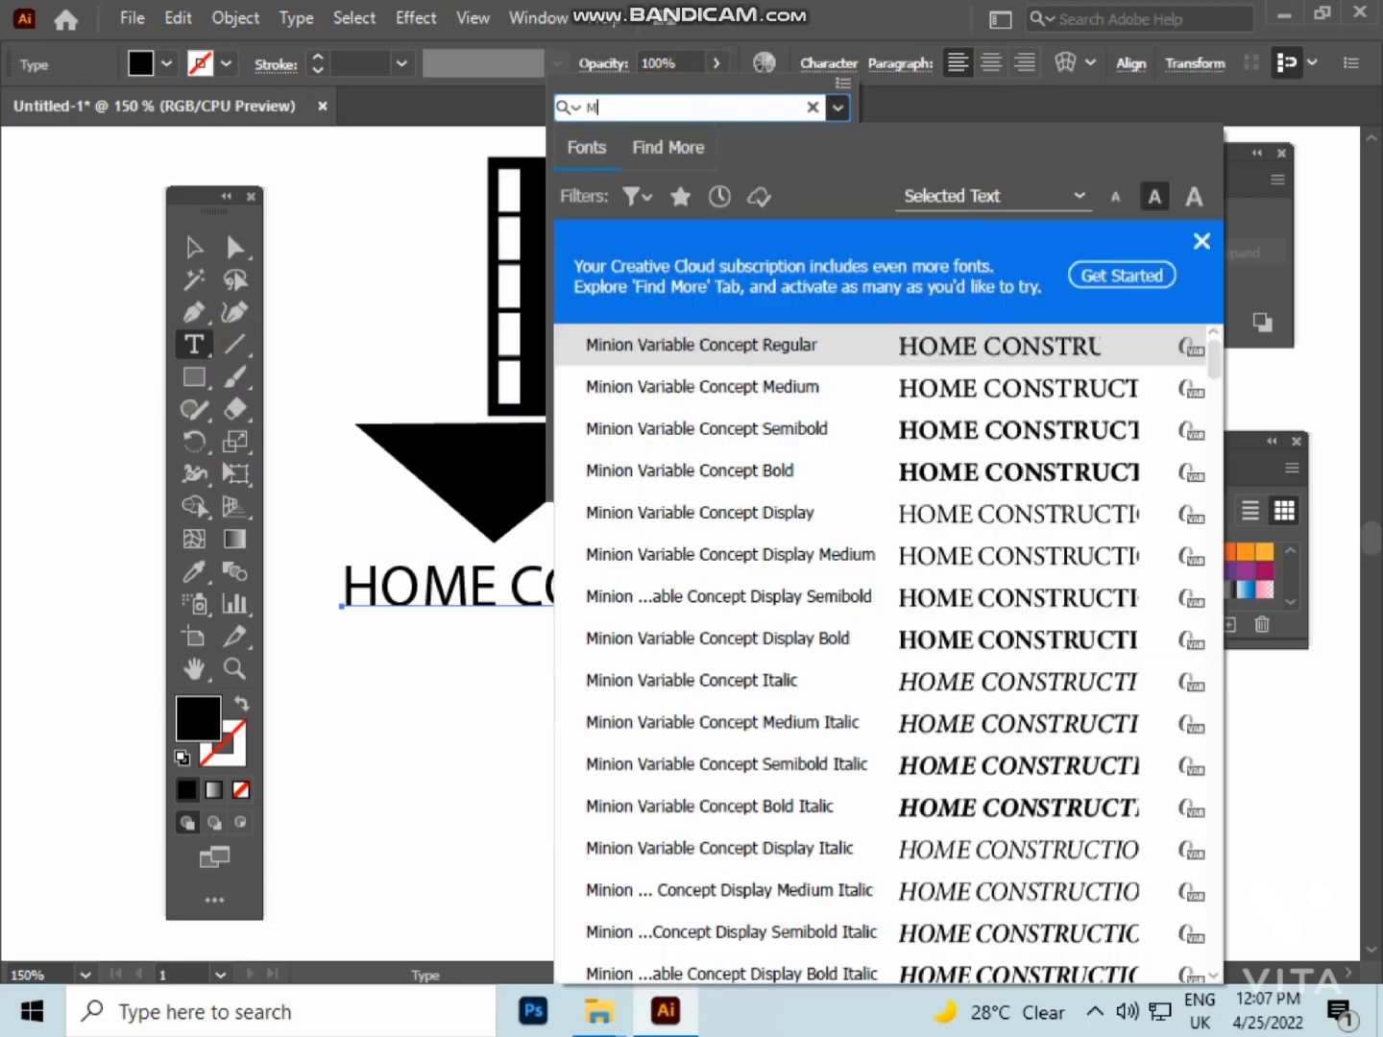
pyautogui.write('E')
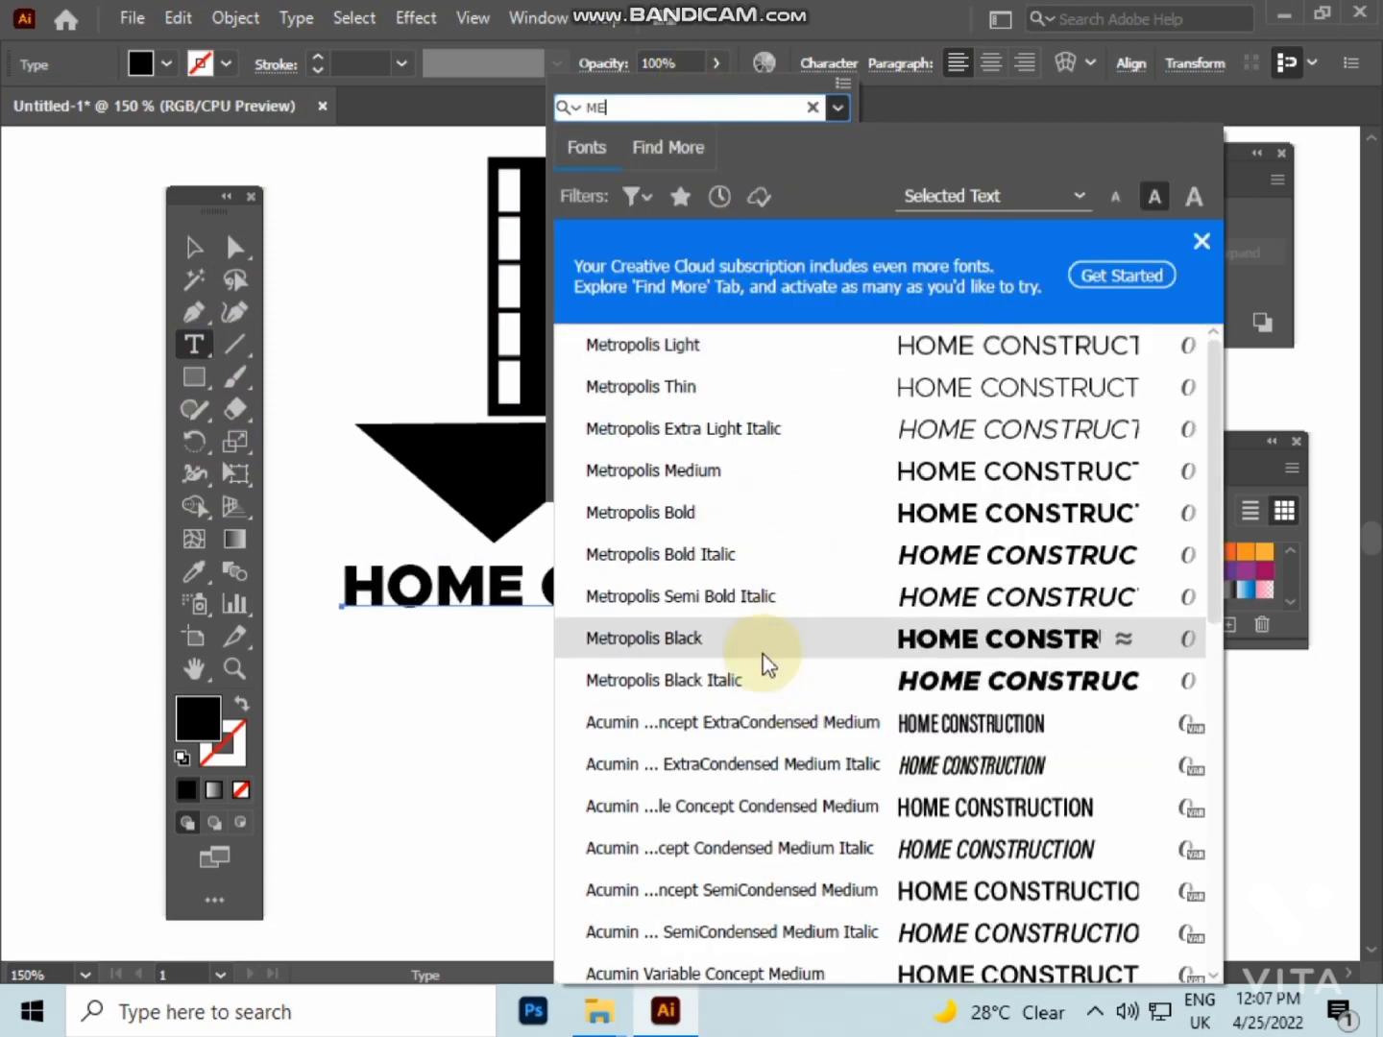
pyautogui.click(766, 639)
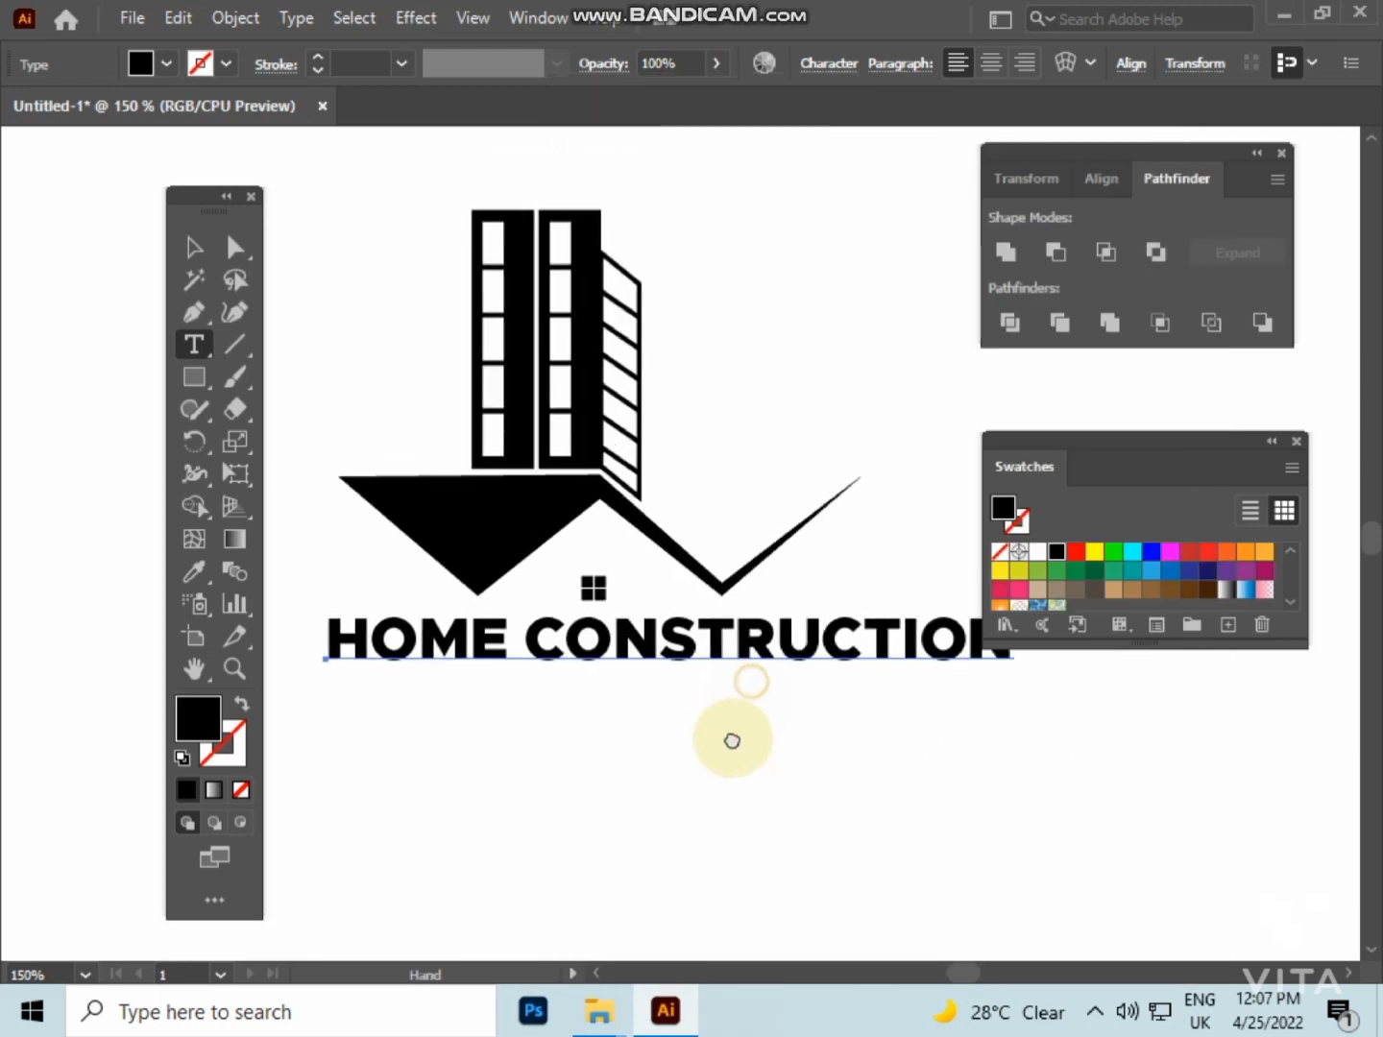
pyautogui.click(193, 247)
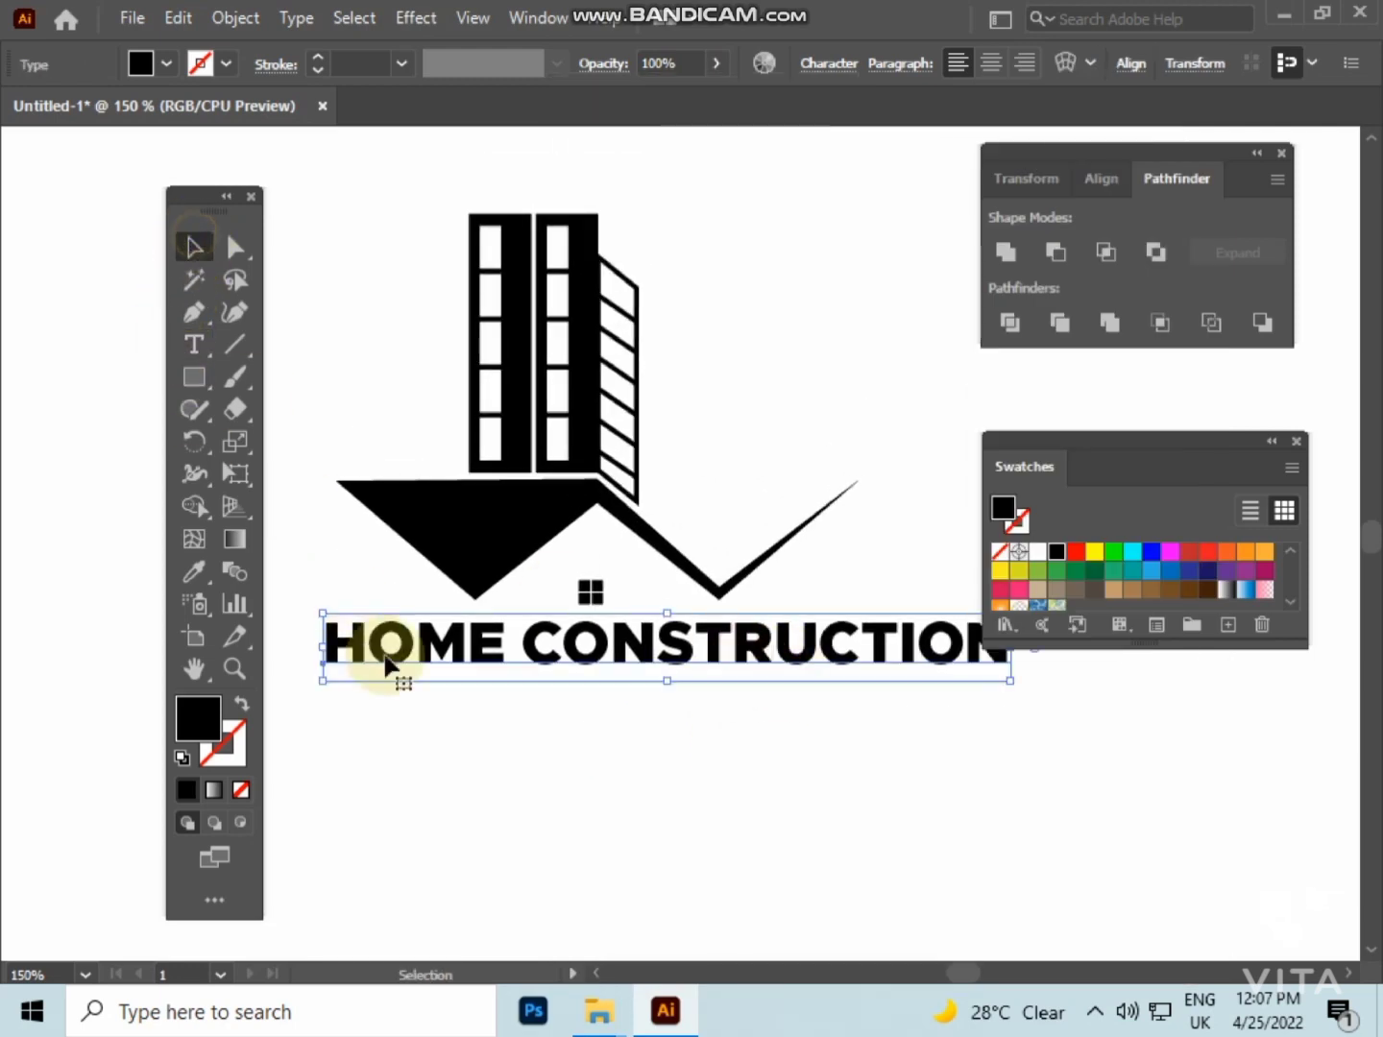
pyautogui.press('Left')
pyautogui.press('Left')
pyautogui.press('Left')
pyautogui.press('Left')
pyautogui.press('Left')
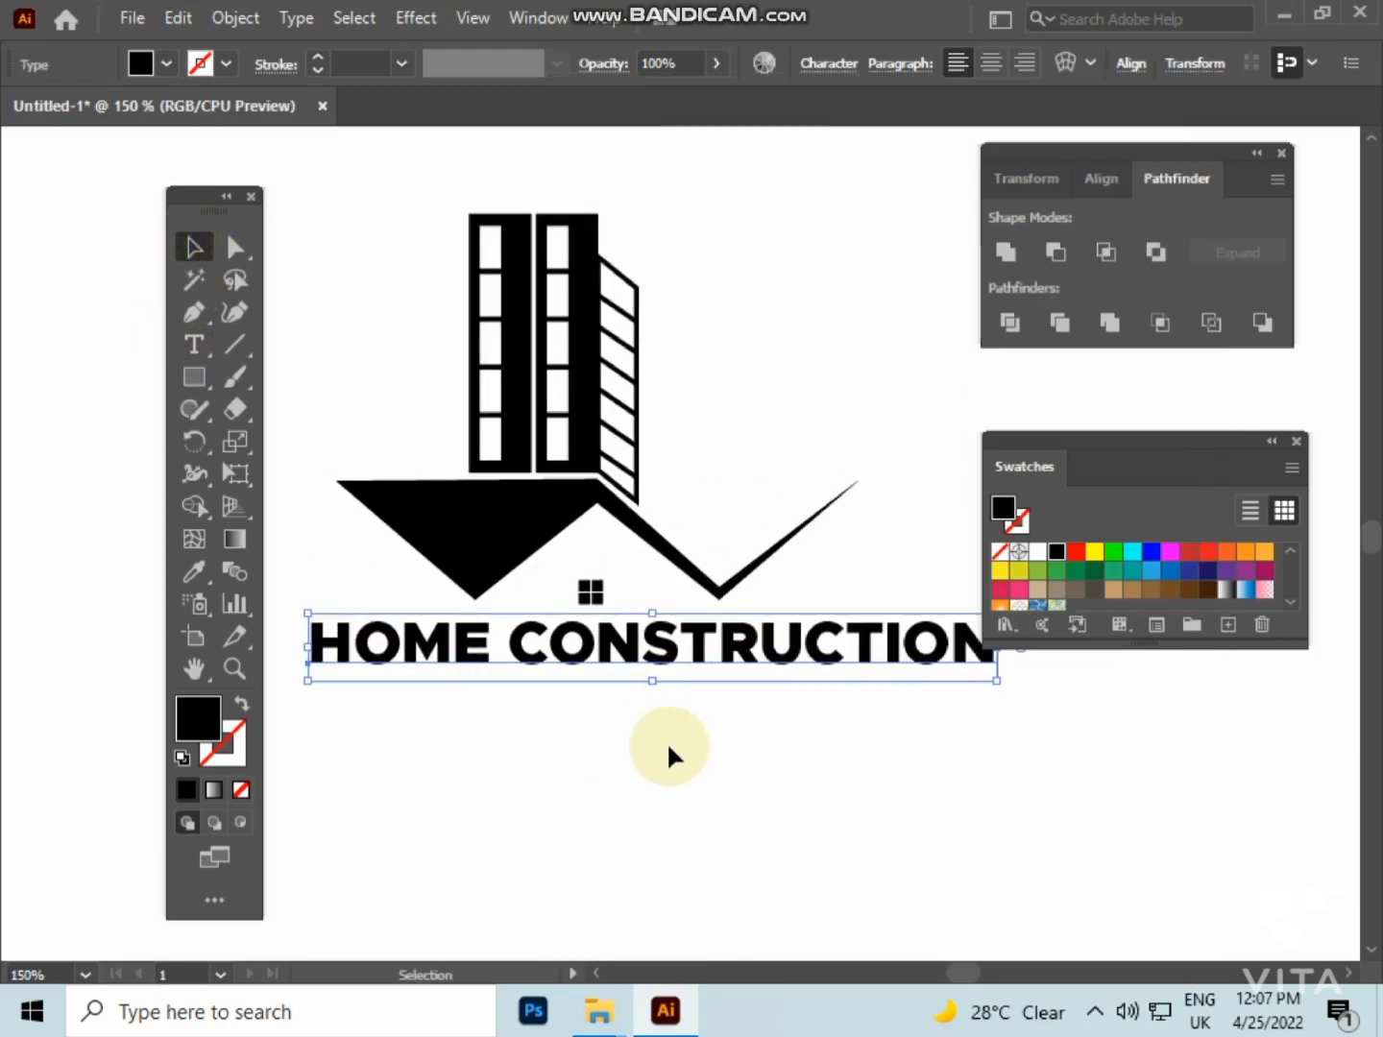
pyautogui.press('Left')
pyautogui.press('Left')
pyautogui.press('Left')
# - Delete the two extra lowest slats from the angled side panel
pyautogui.scroll(3, 629, 485)
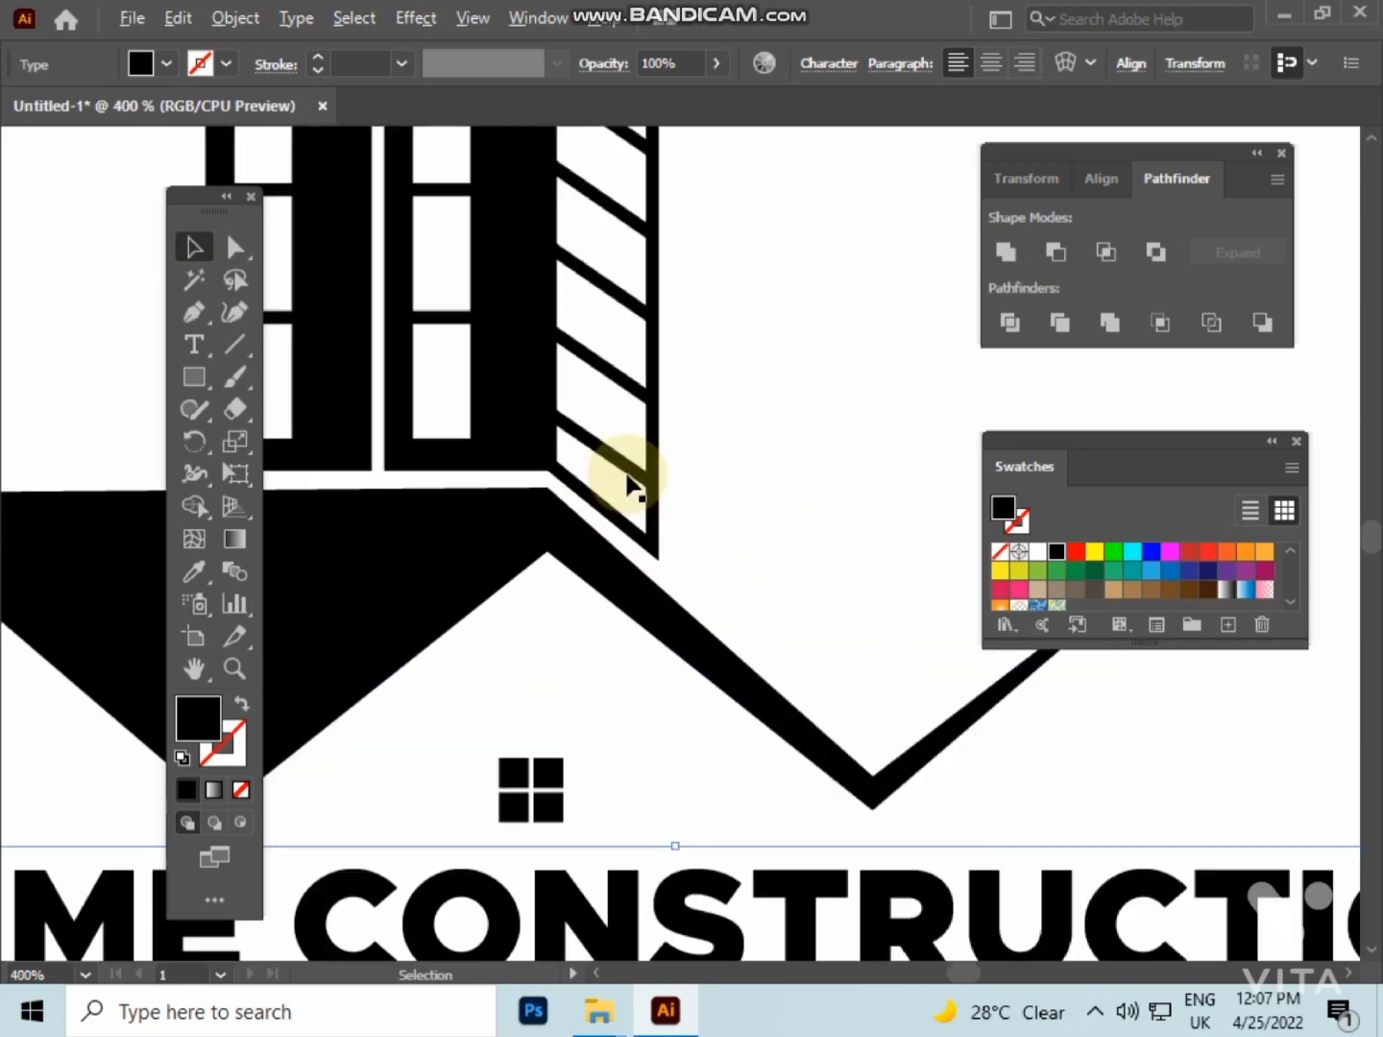
pyautogui.click(822, 480)
pyautogui.click(642, 479)
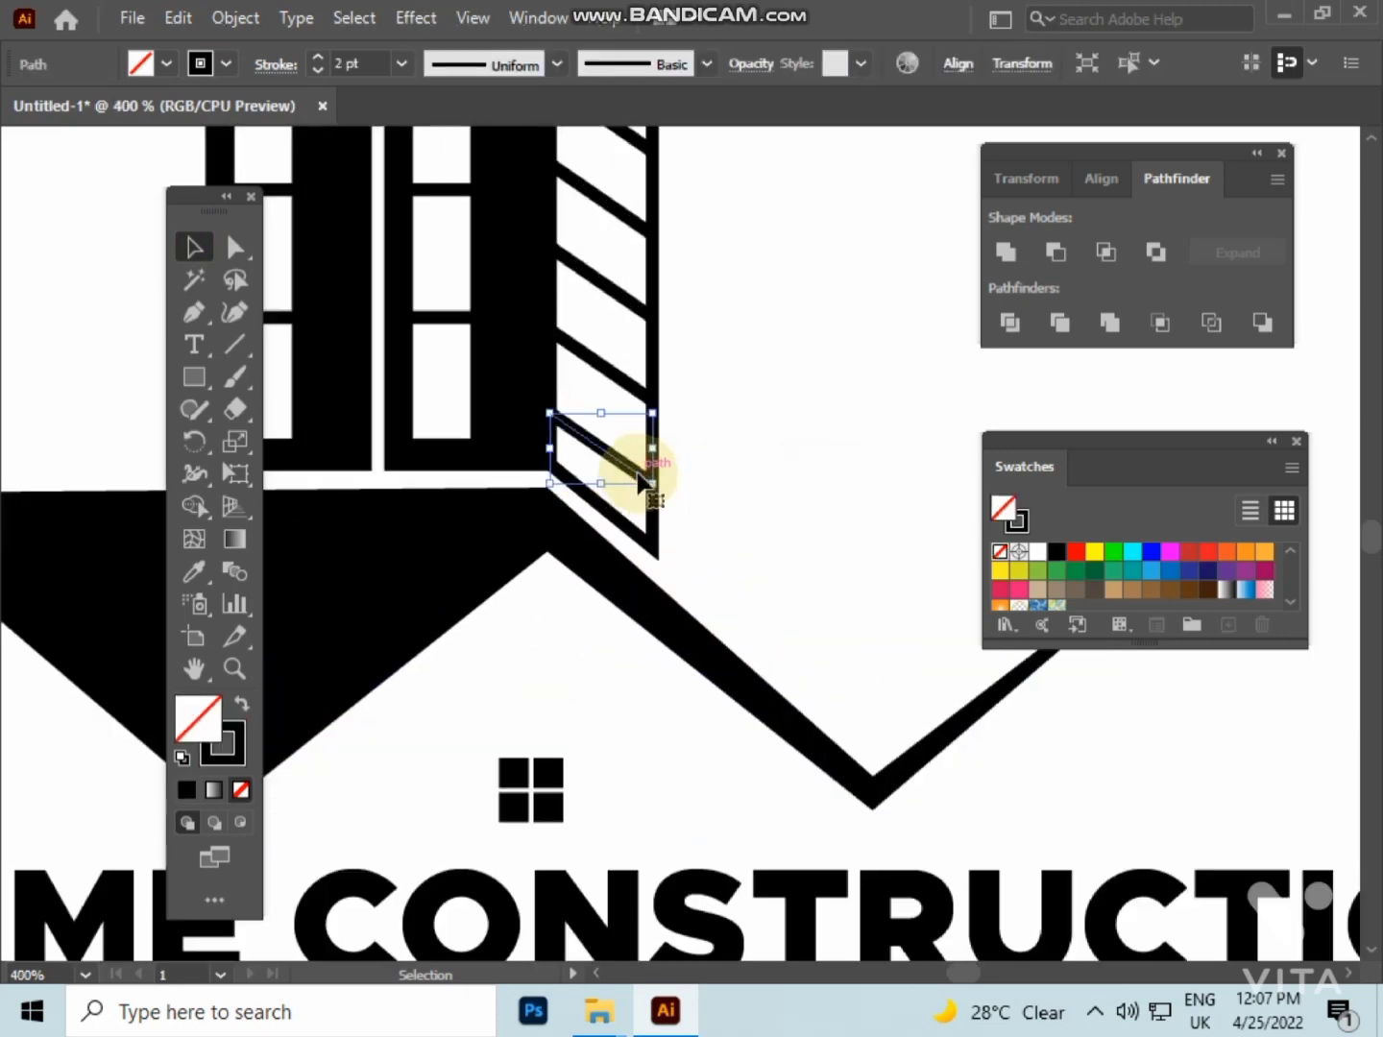
pyautogui.press('Delete')
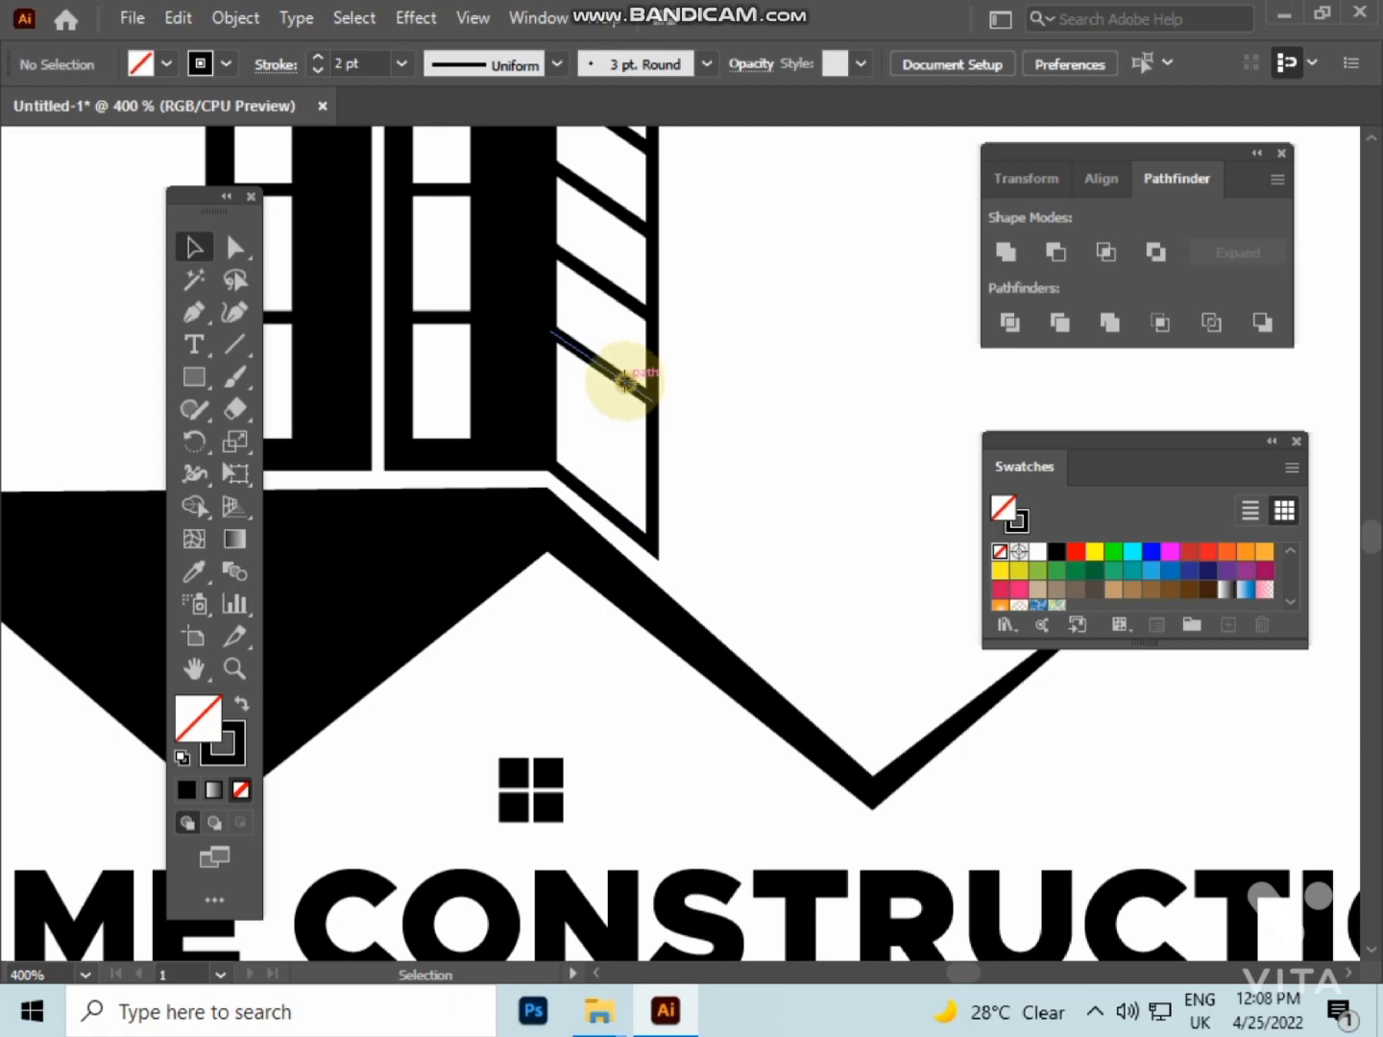
pyautogui.click(626, 382)
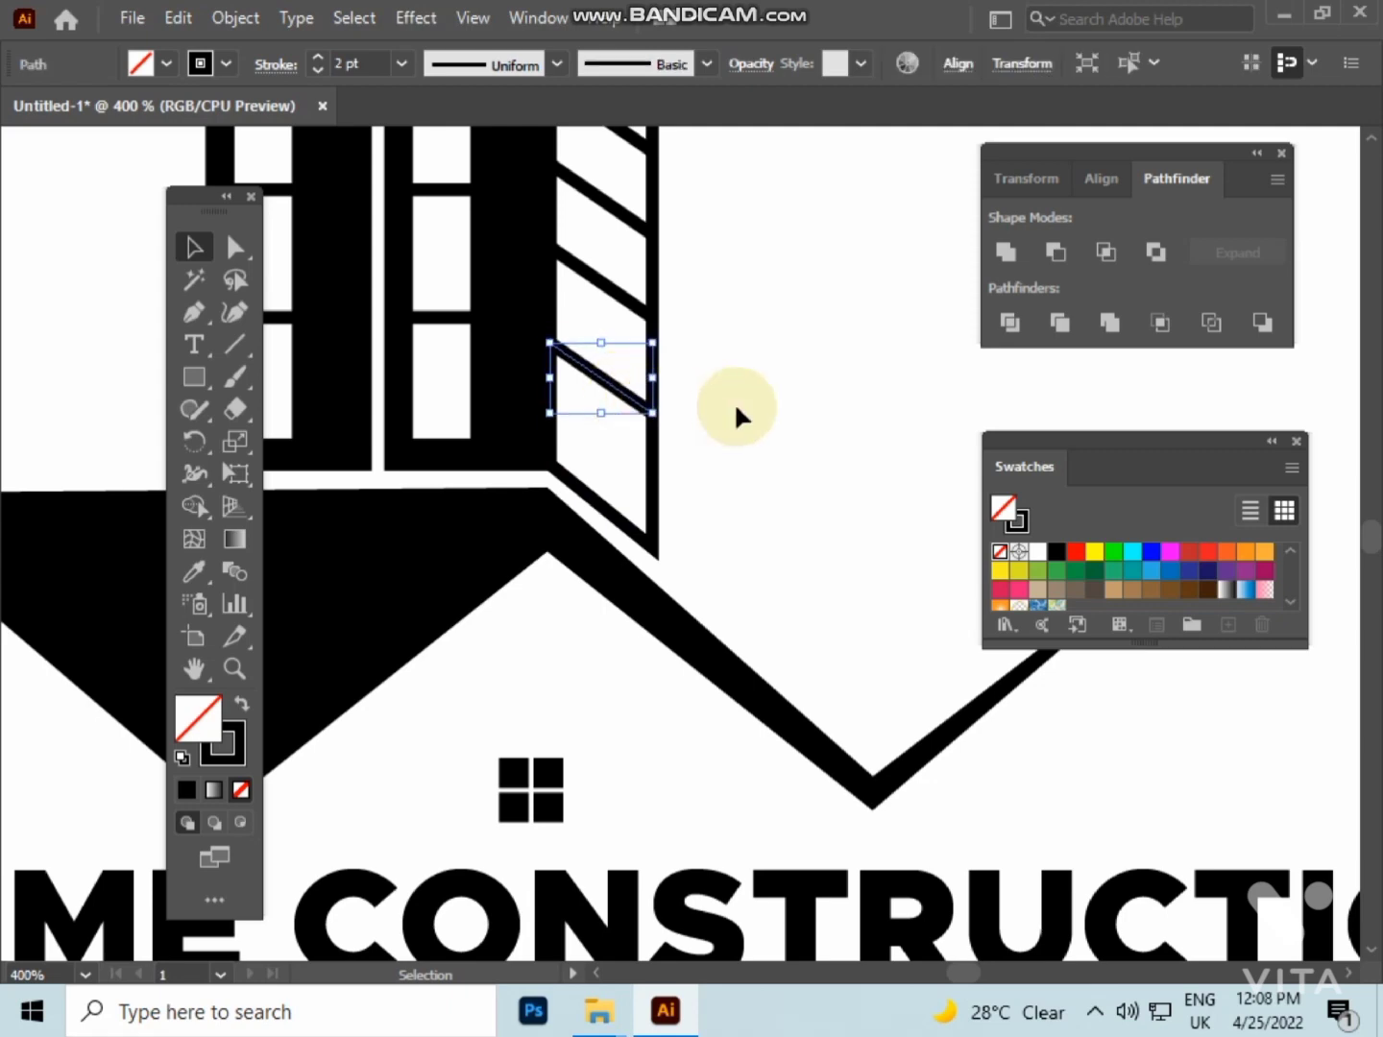
pyautogui.press('Delete')
# - Select all the logo artwork and Object > Expand it with Object, Fill and Stroke
pyautogui.scroll(-2, 734, 402)
pyautogui.scroll(-1, 734, 402)
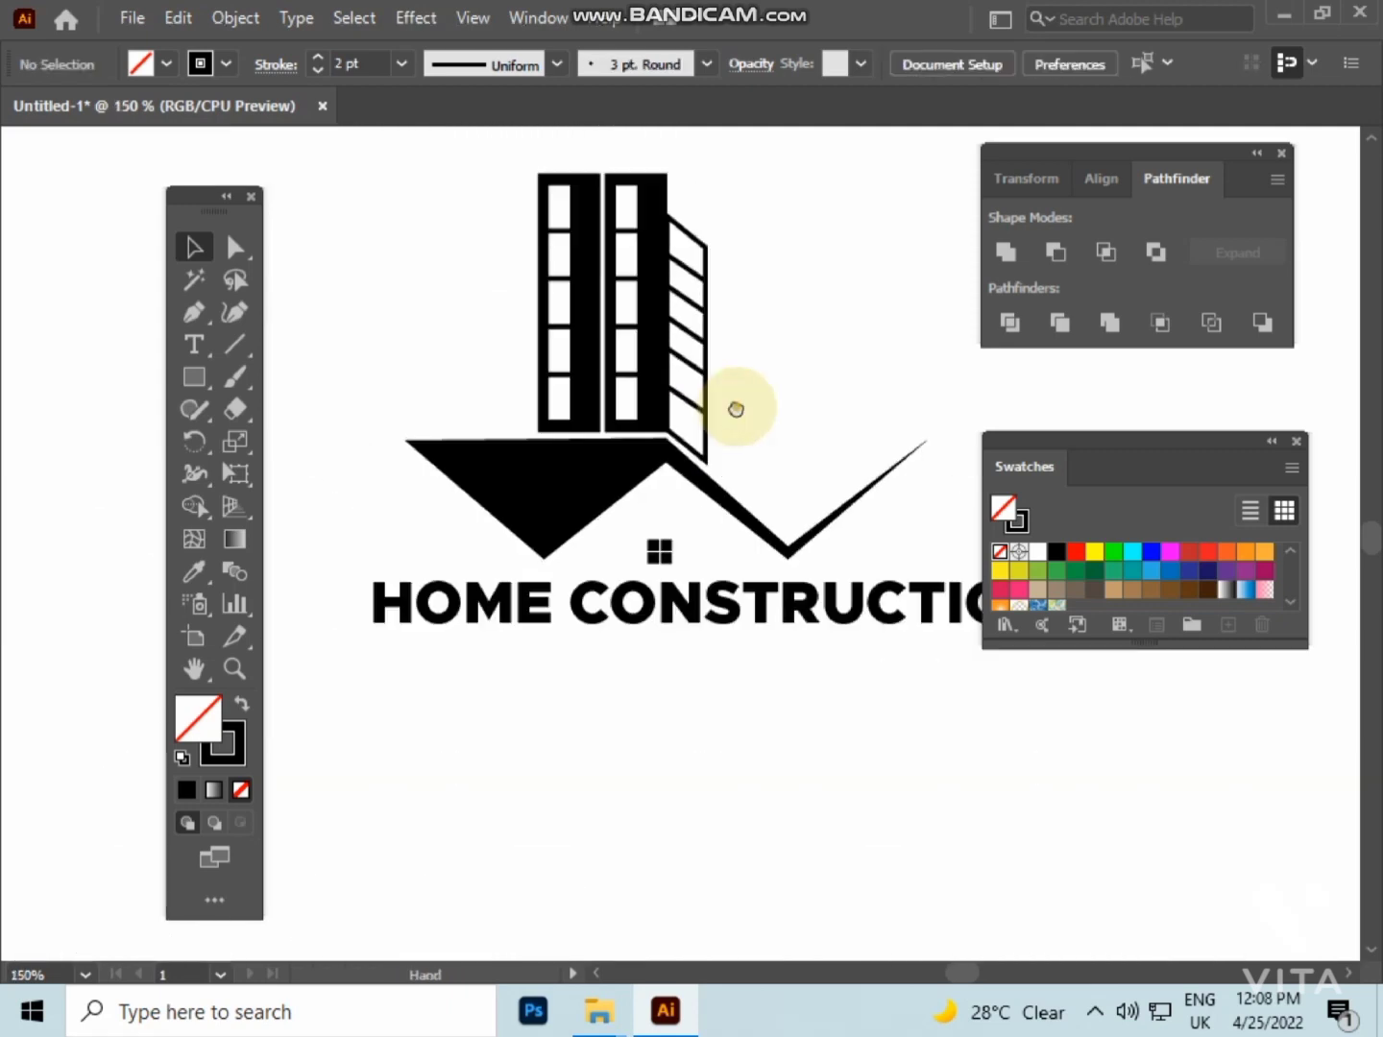
pyautogui.moveTo(736, 410); pyautogui.dragTo(679, 488)
pyautogui.scroll(-1, 678, 488)
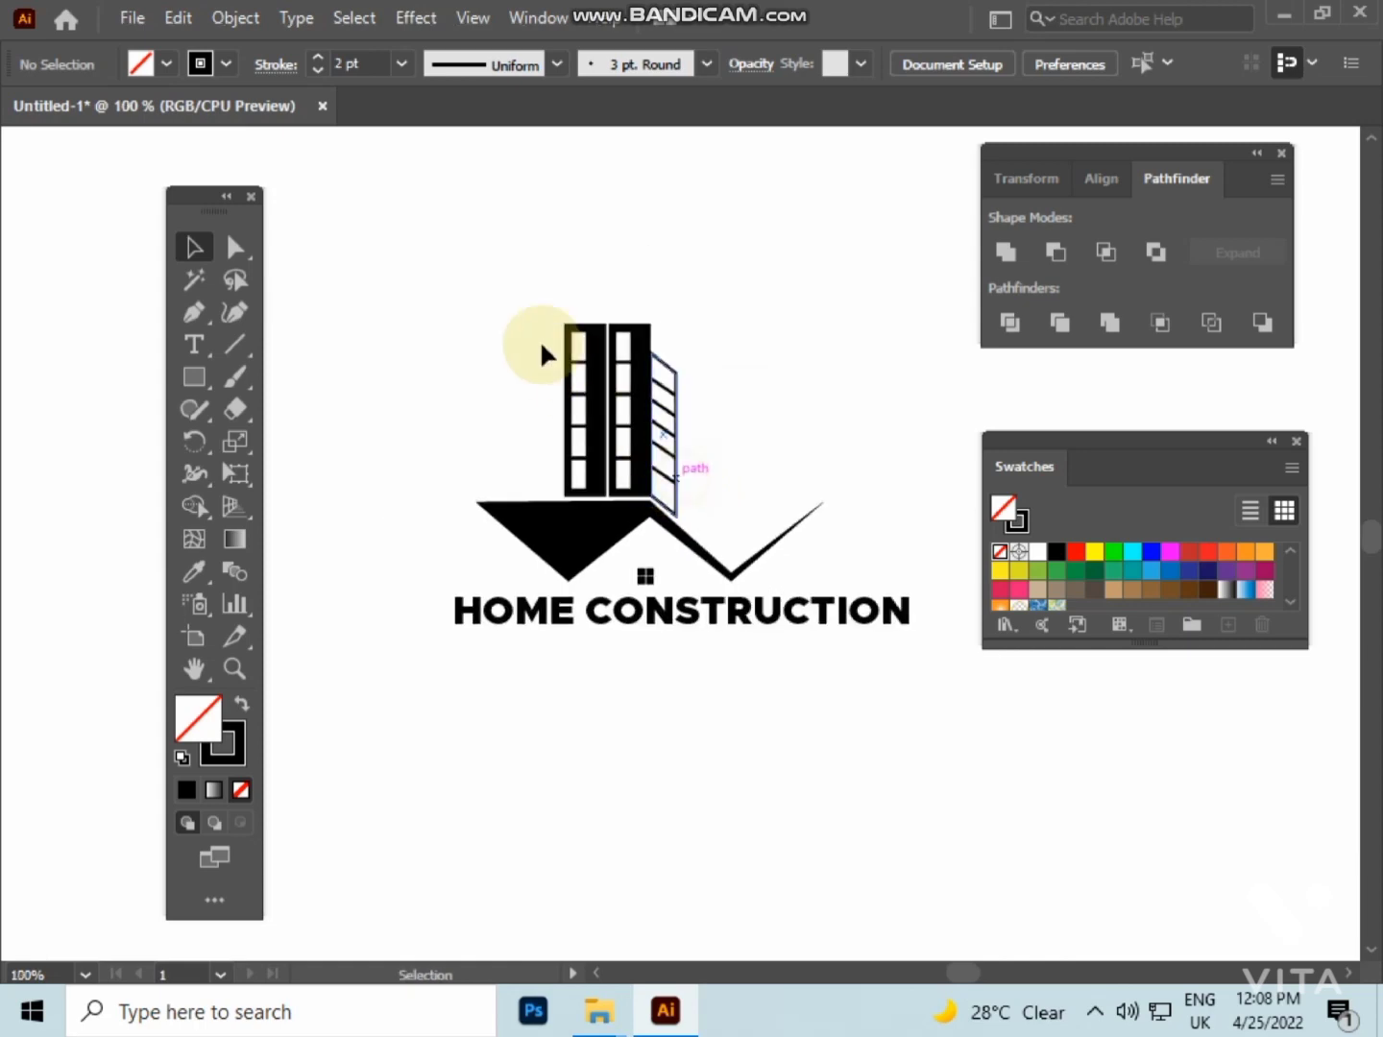
pyautogui.moveTo(964, 775); pyautogui.dragTo(965, 774)
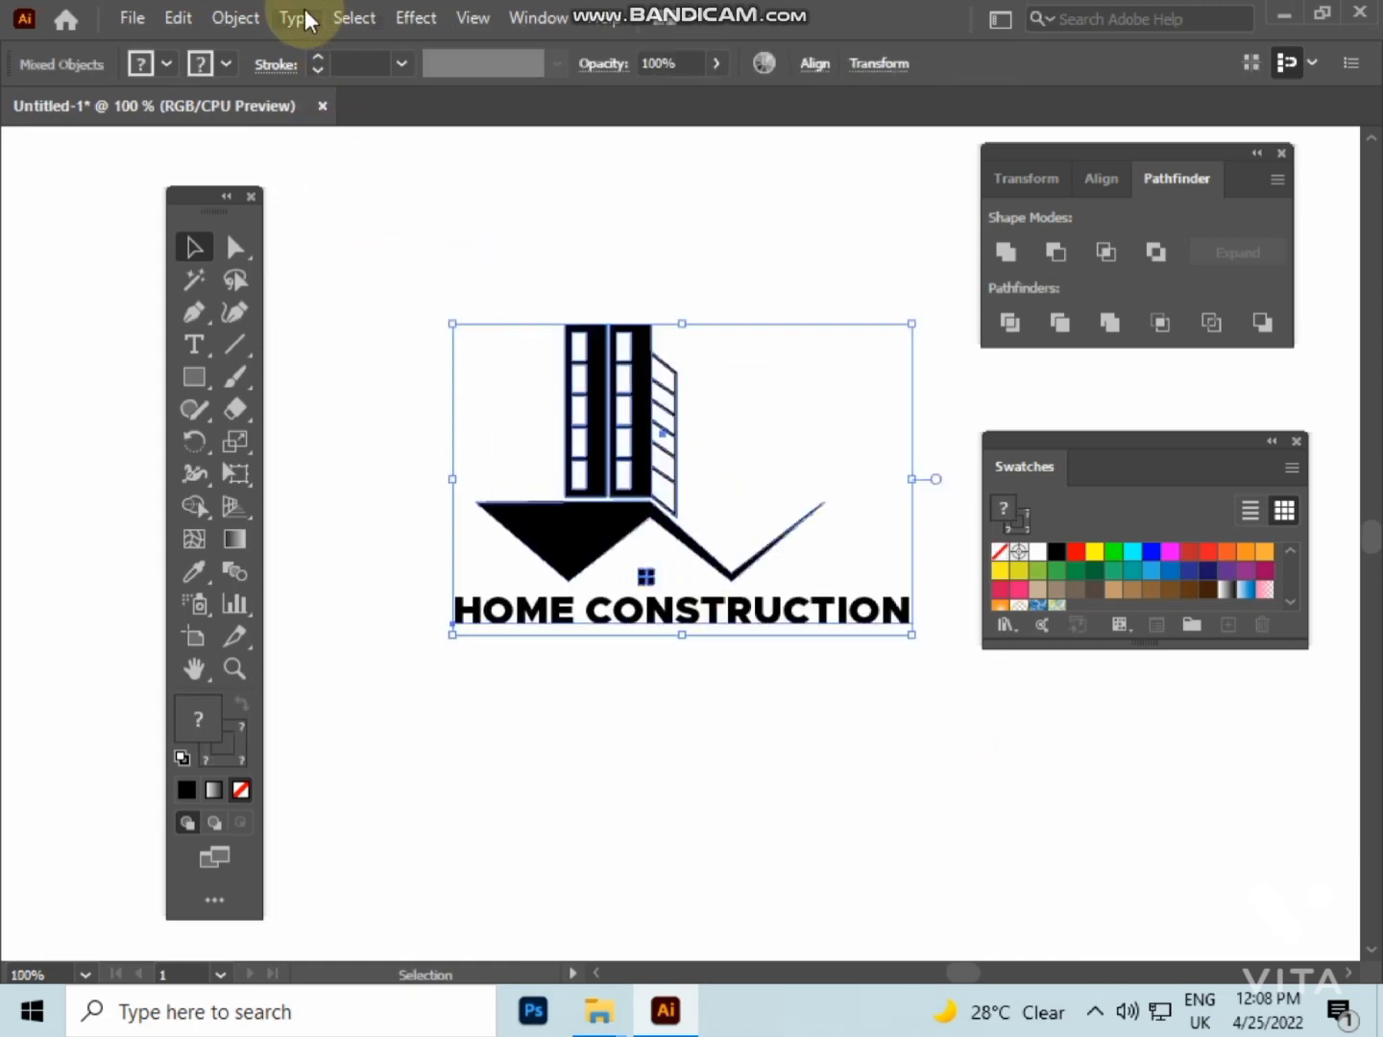
pyautogui.click(349, 17)
pyautogui.click(230, 18)
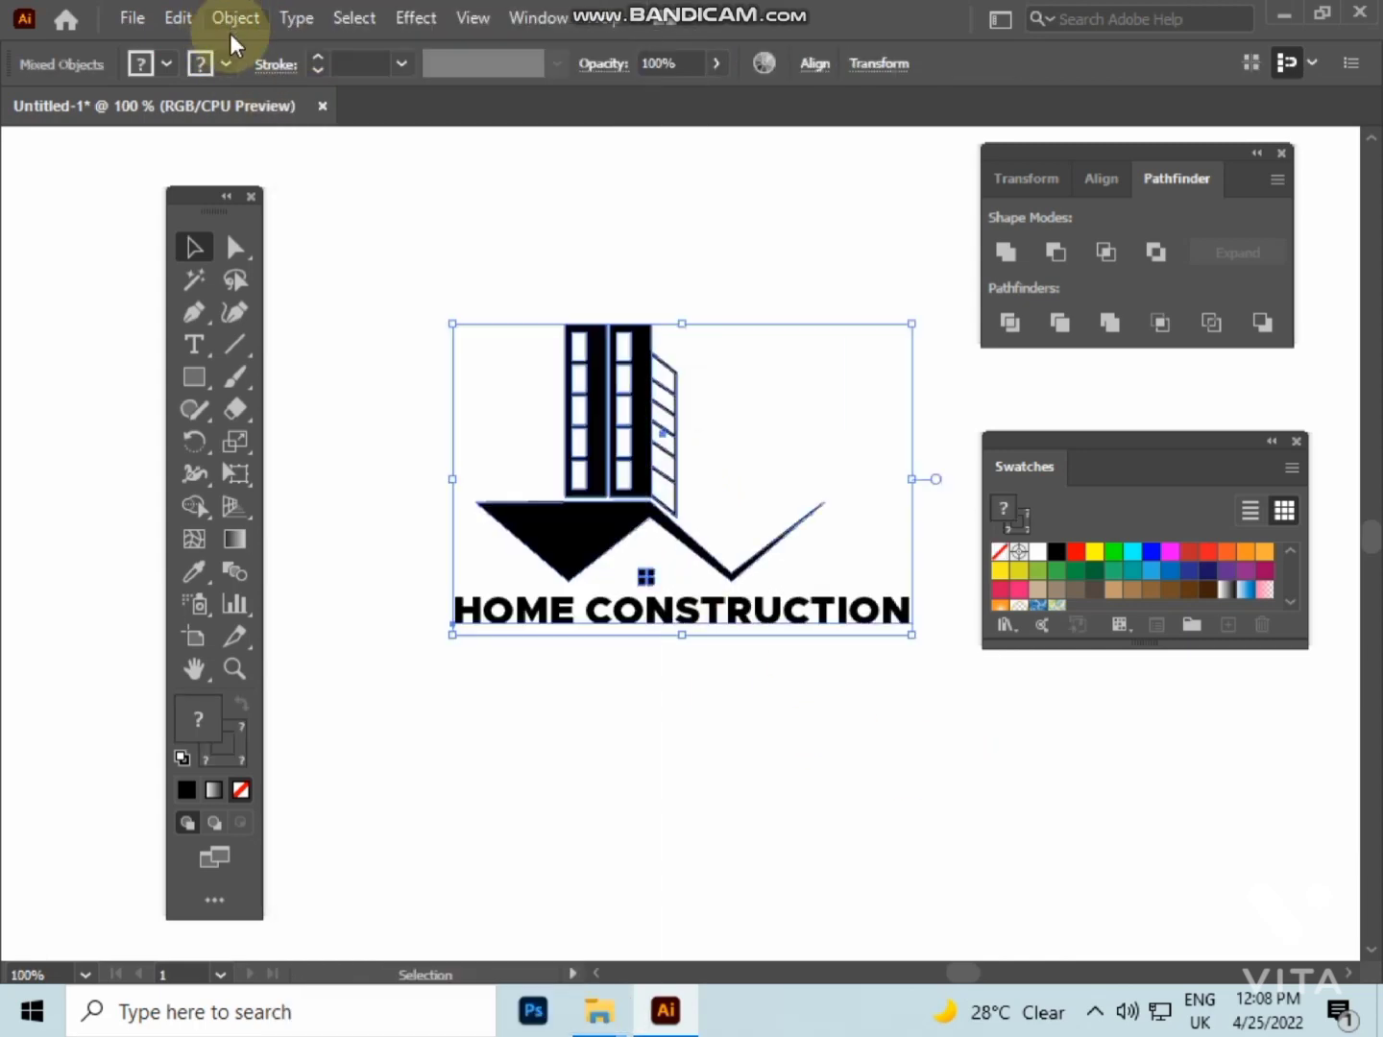
pyautogui.click(218, 17)
pyautogui.click(367, 333)
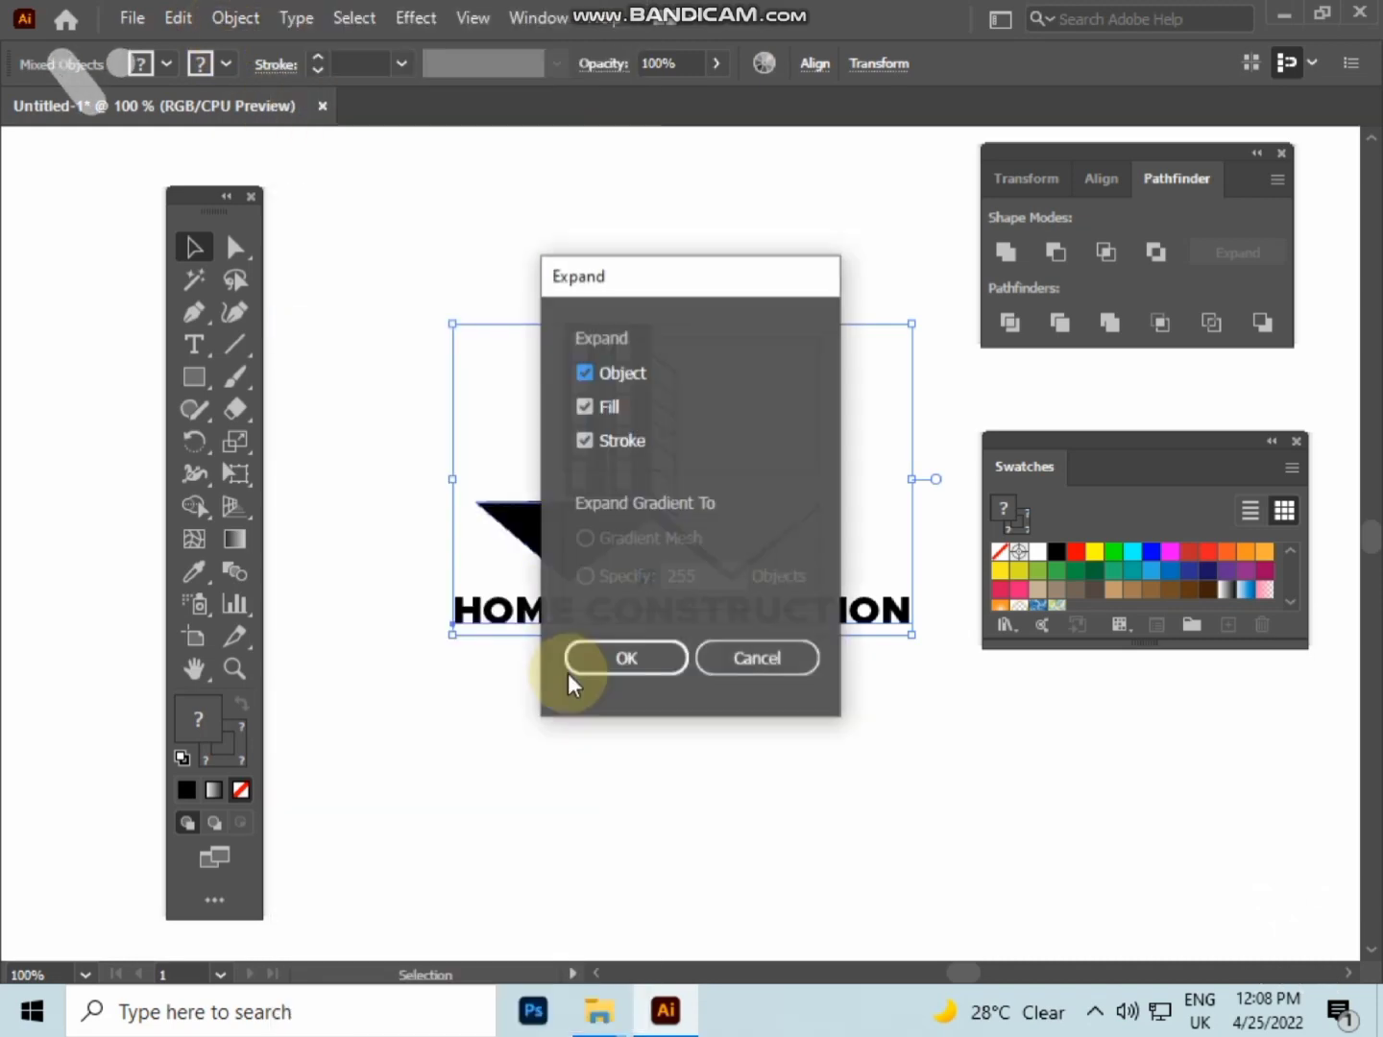
pyautogui.click(597, 660)
pyautogui.moveTo(376, 288); pyautogui.dragTo(844, 693)
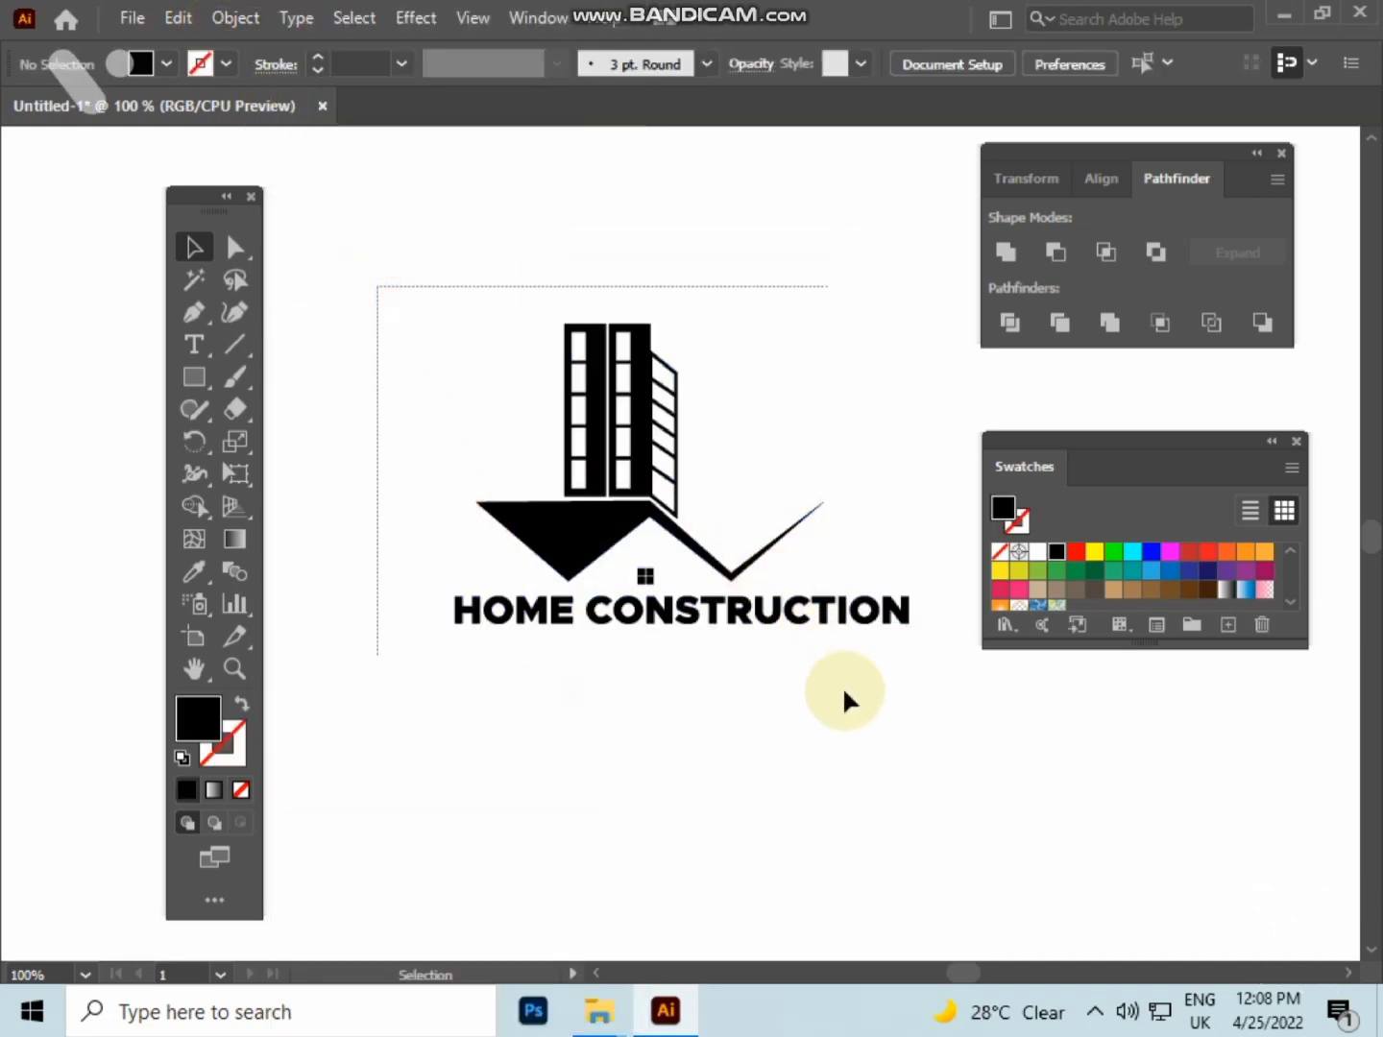
pyautogui.click(1006, 252)
pyautogui.click(704, 279)
# - Fill the whole logo and HOME CONSTRUCTION text red, after briefly trying yellow
pyautogui.click(648, 457)
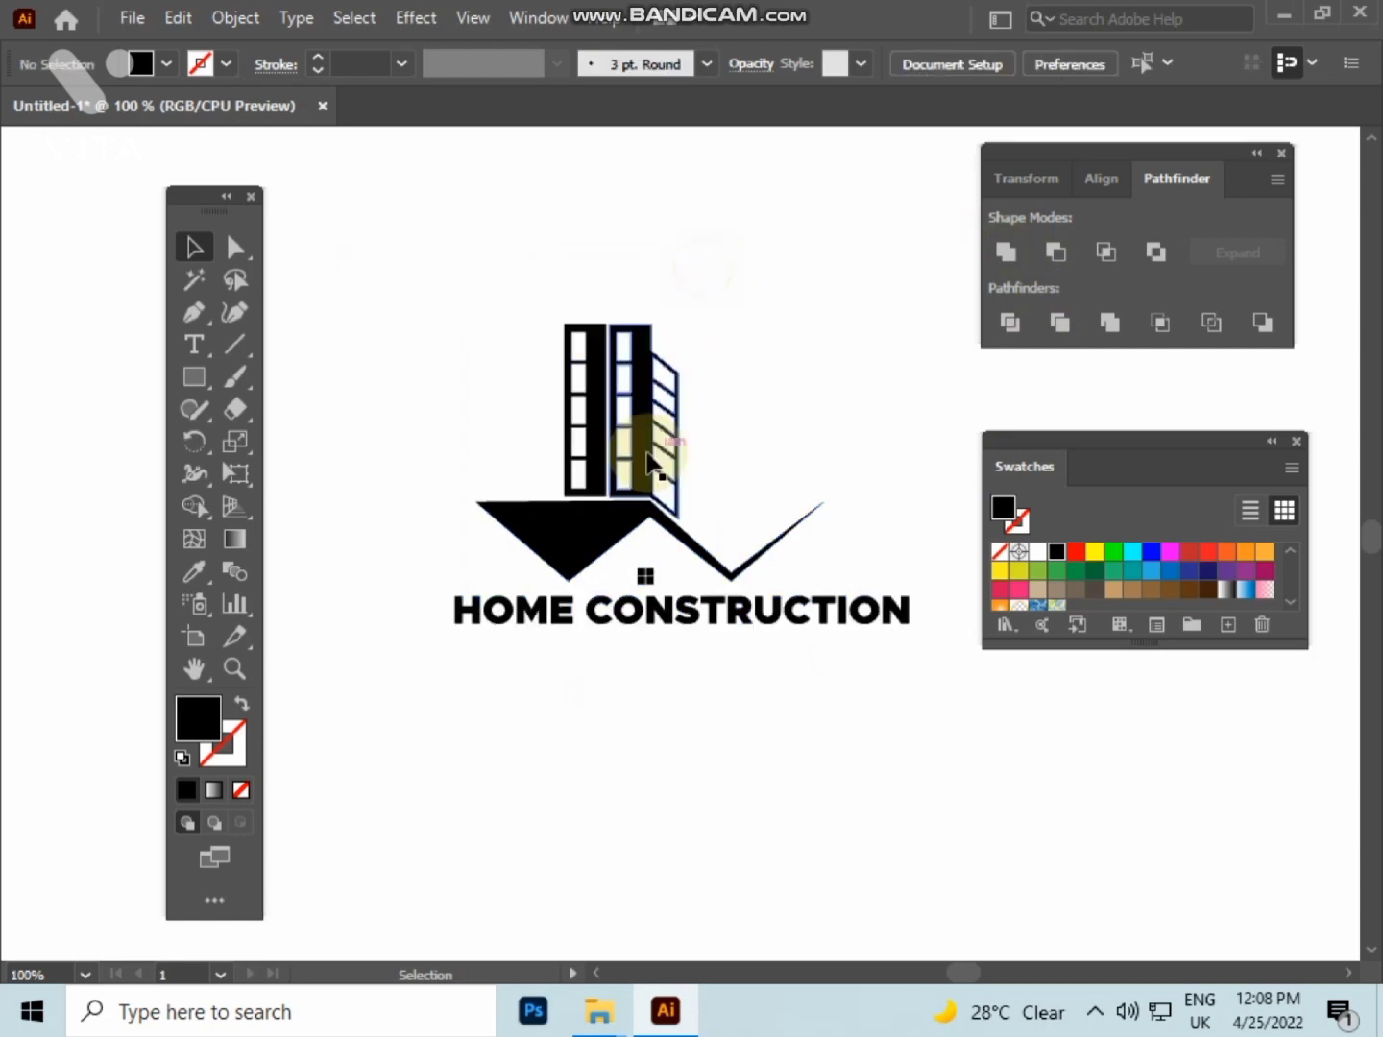
pyautogui.click(1025, 546)
pyautogui.click(1092, 551)
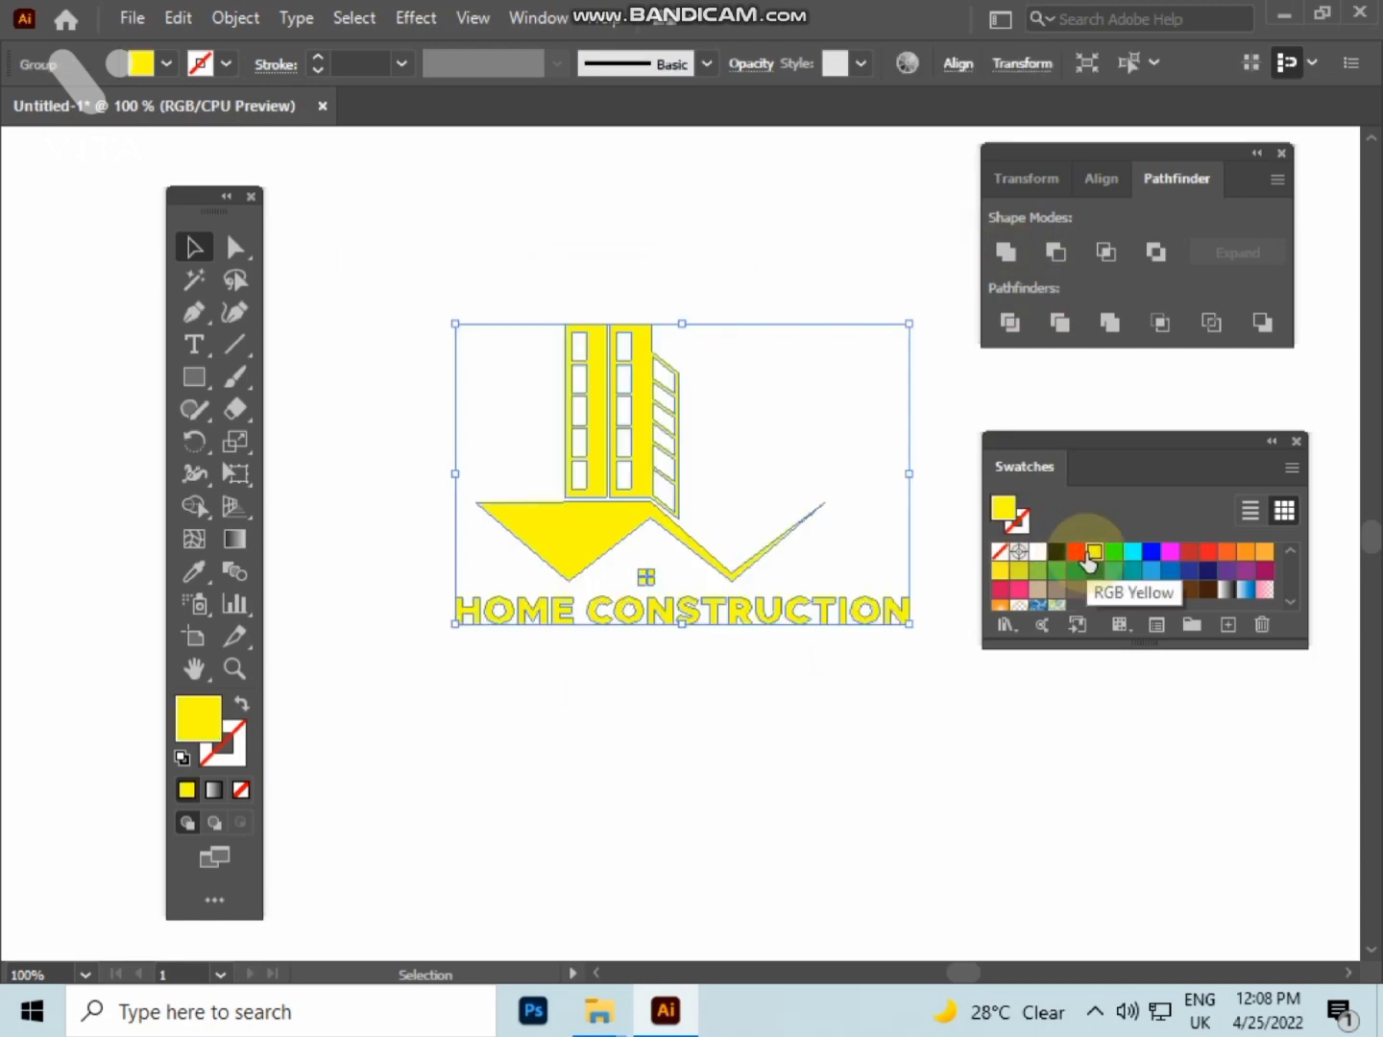
pyautogui.click(1077, 552)
pyautogui.click(861, 717)
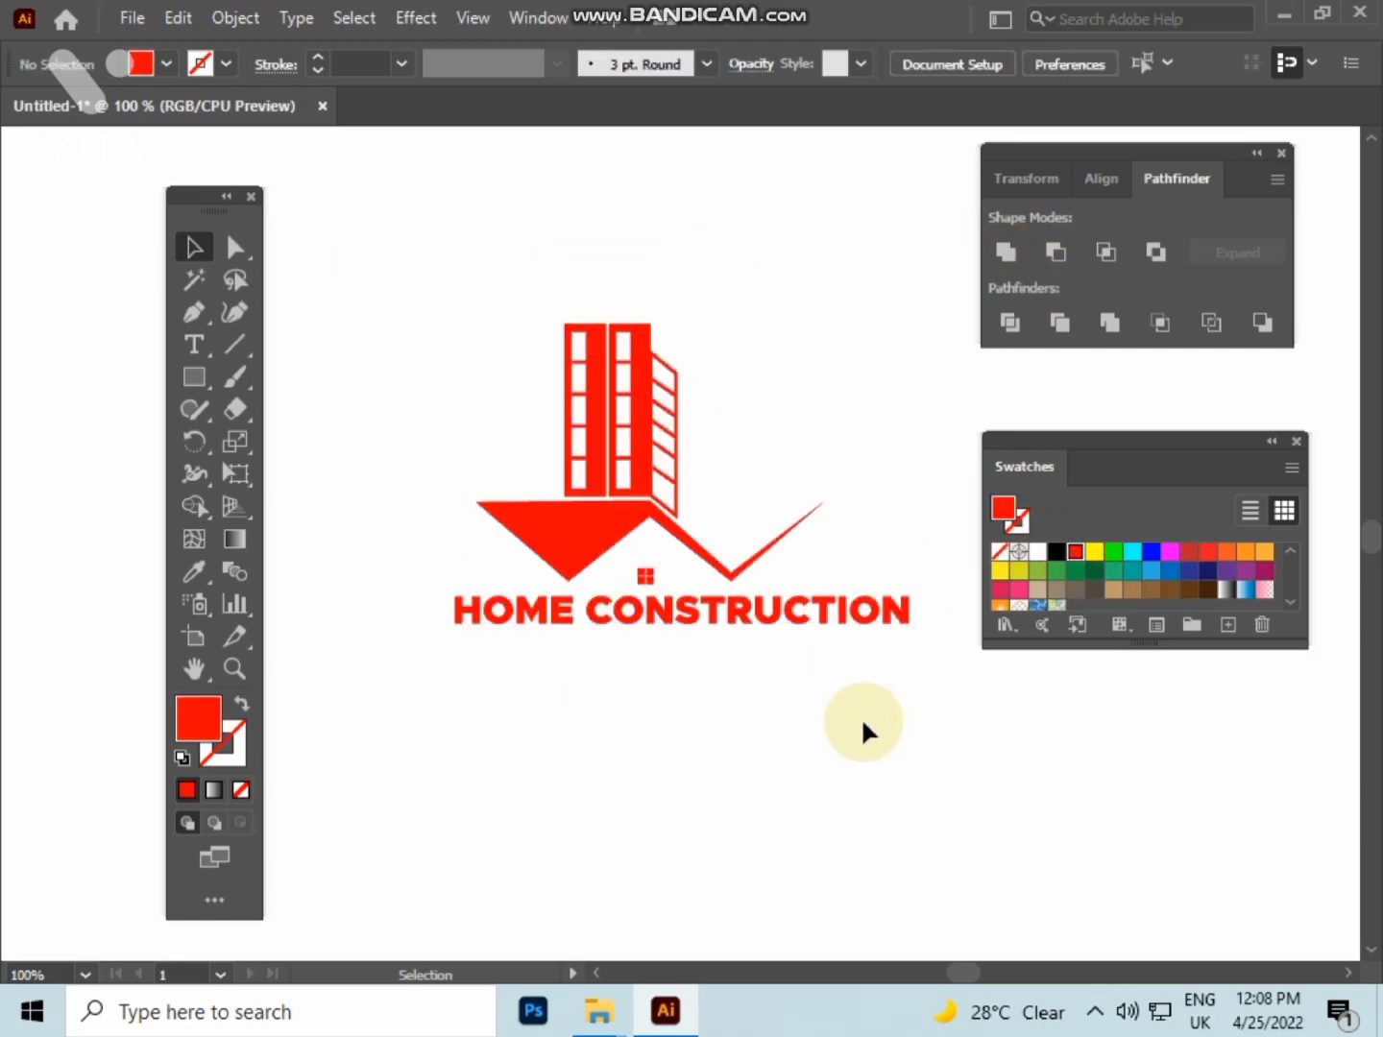
pyautogui.moveTo(859, 701); pyautogui.dragTo(819, 679)
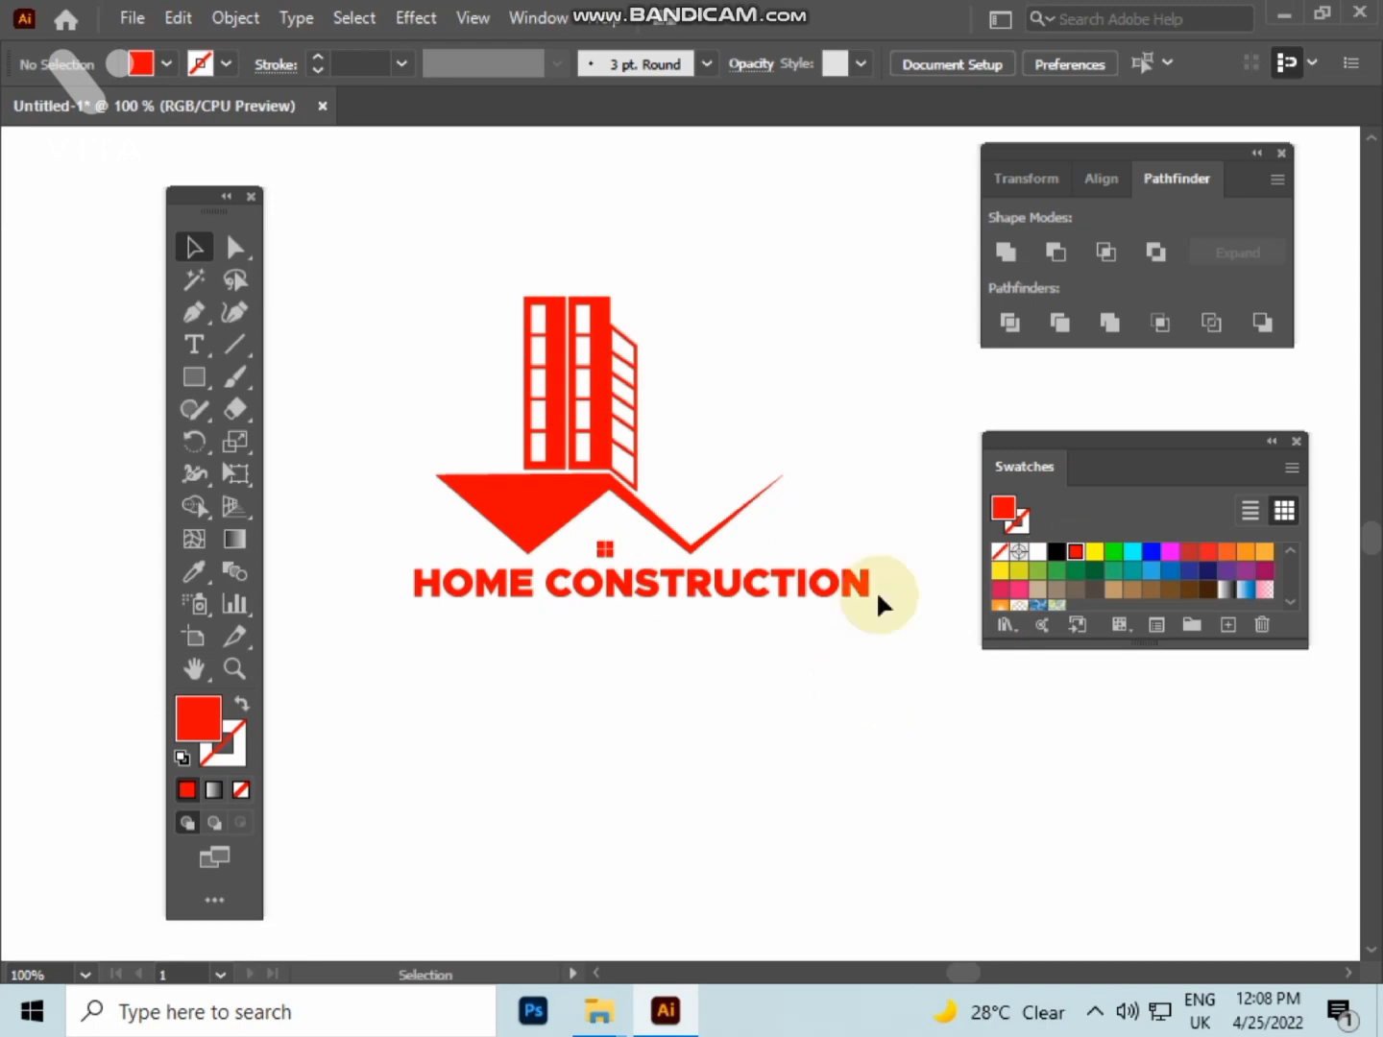
pyautogui.scroll(3, 586, 582)
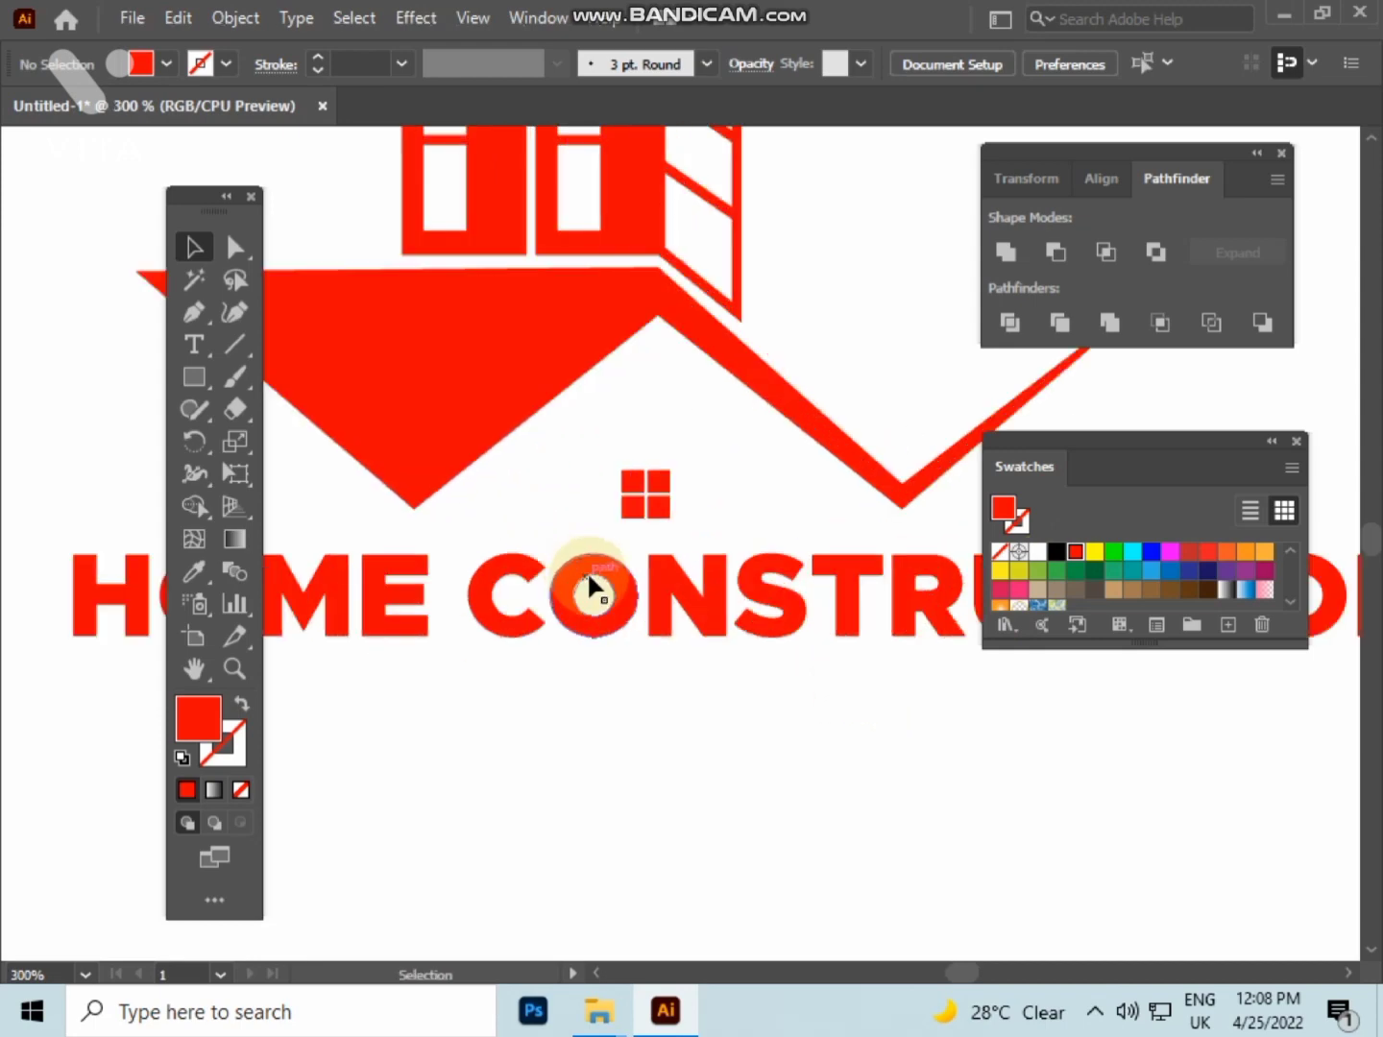
# - Ungroup the logo into separate pieces
pyautogui.click(671, 514)
pyautogui.rightClick(479, 418)
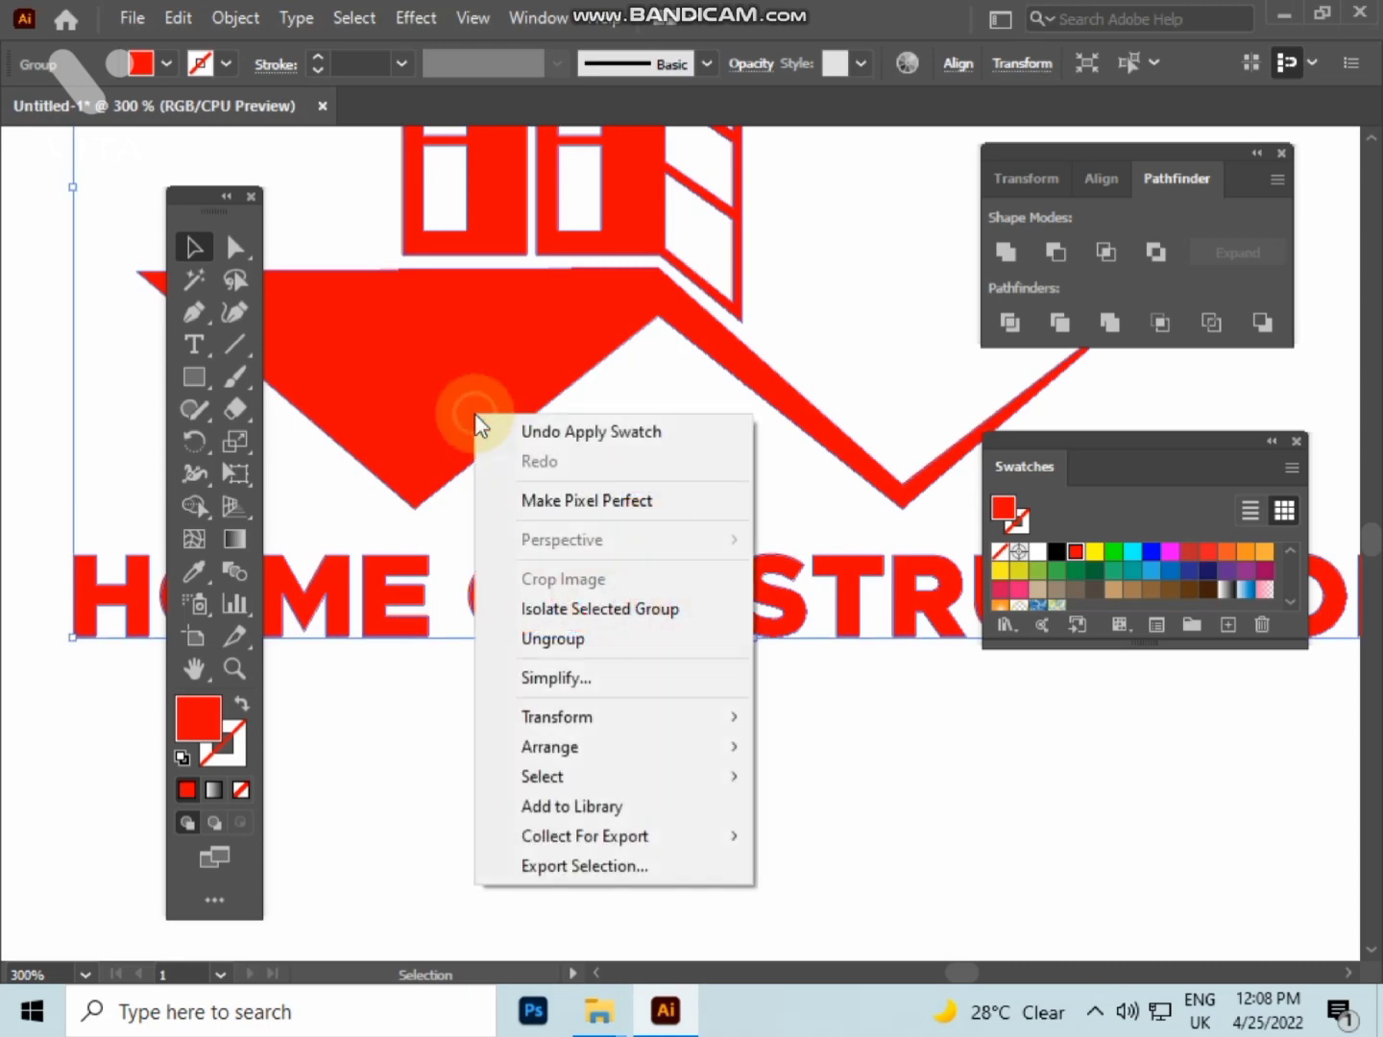
pyautogui.click(555, 640)
pyautogui.click(749, 471)
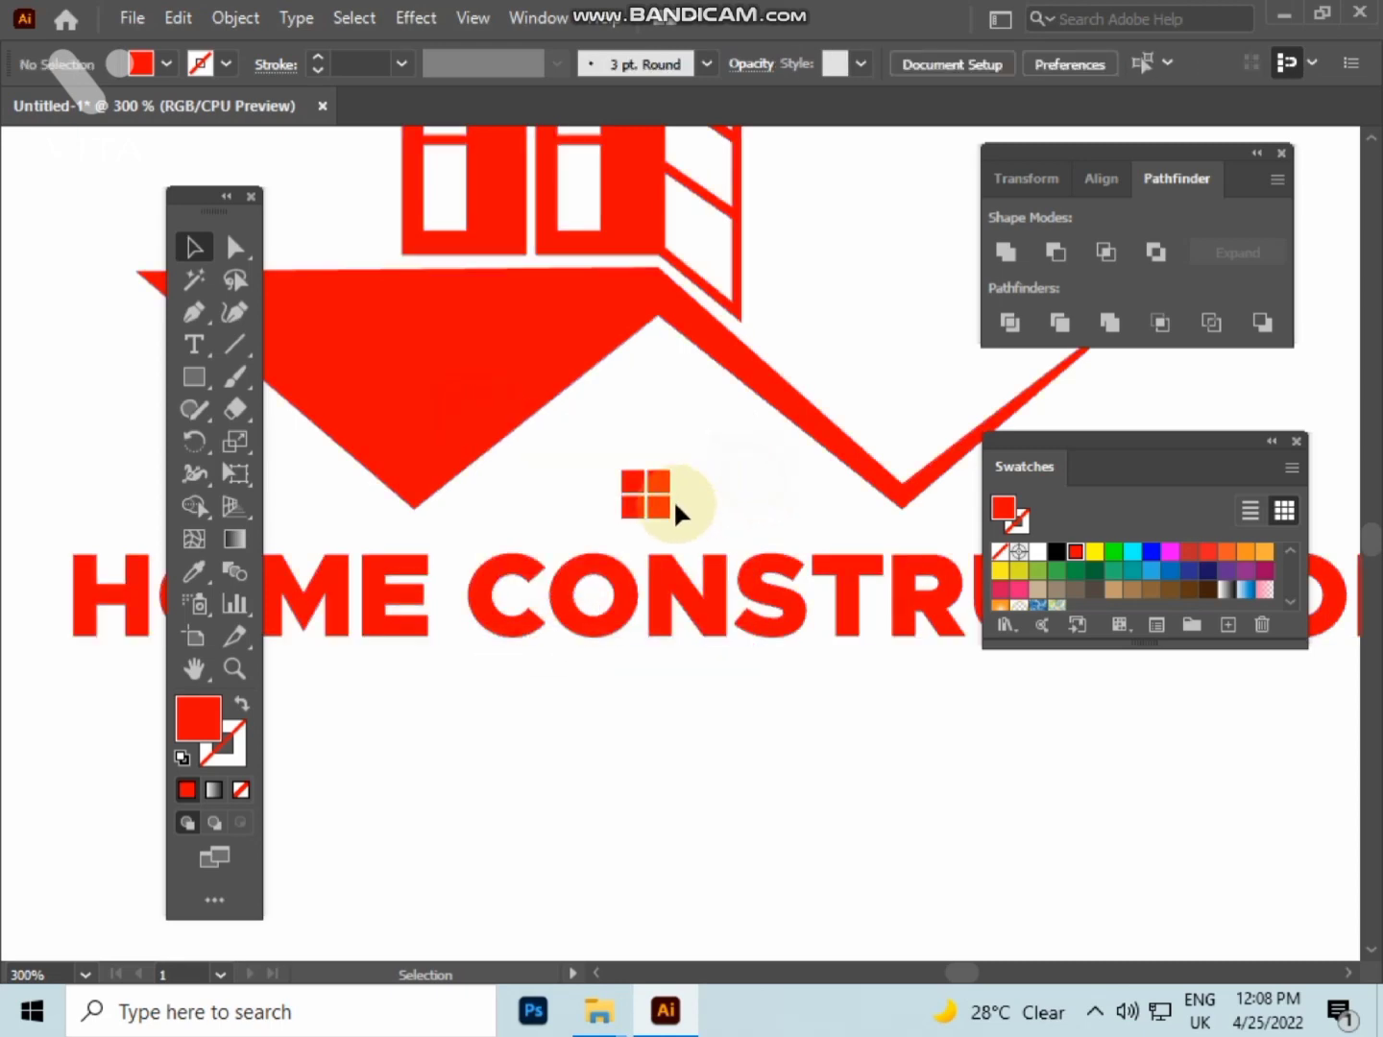
# - Scale the four small window squares up to about 18 by 20 px
pyautogui.click(671, 501)
pyautogui.click(625, 444)
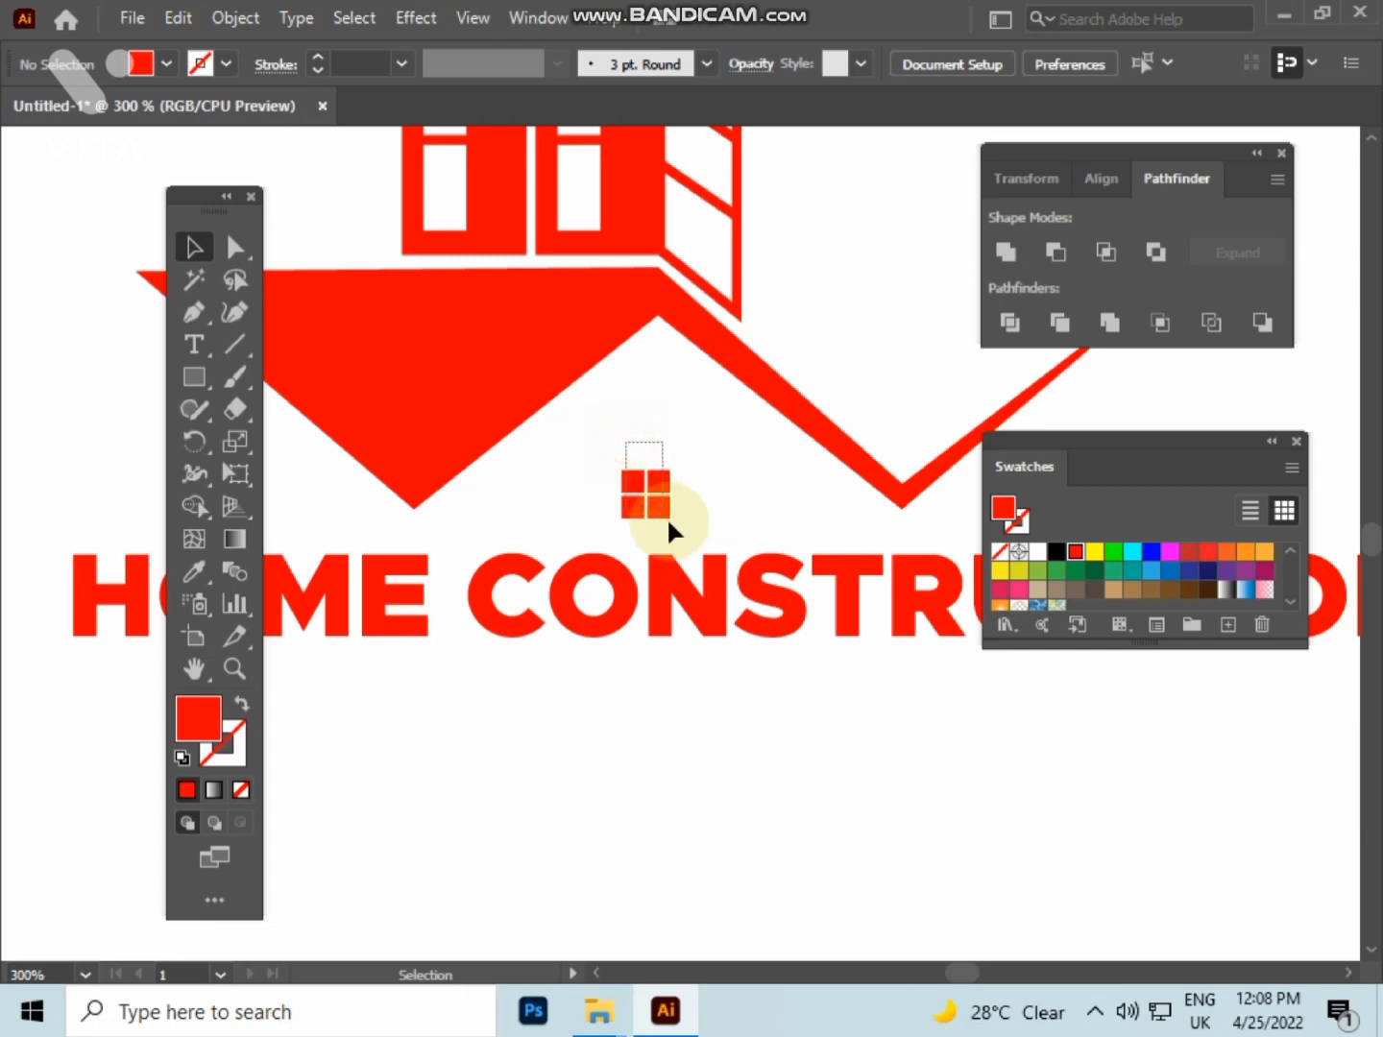
pyautogui.moveTo(672, 523)
pyautogui.mouseDown()
pyautogui.moveTo(693, 540)
pyautogui.moveTo(664, 504)
pyautogui.moveTo(665, 516)
pyautogui.mouseUp()
pyautogui.click(721, 514)
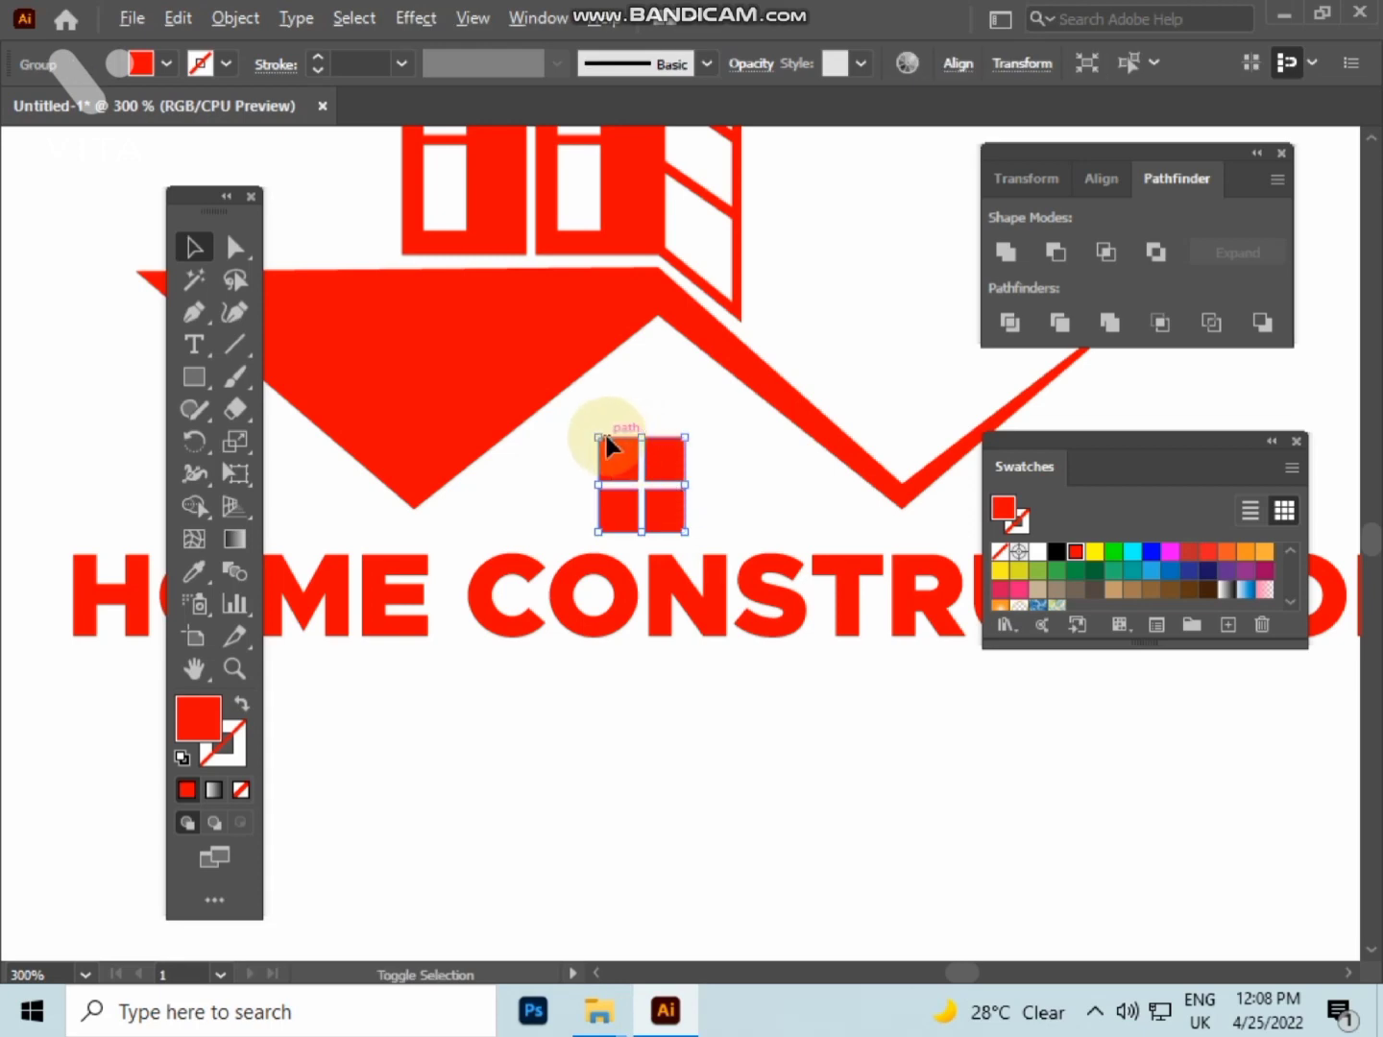
pyautogui.moveTo(606, 438); pyautogui.dragTo(610, 449)
pyautogui.click(739, 445)
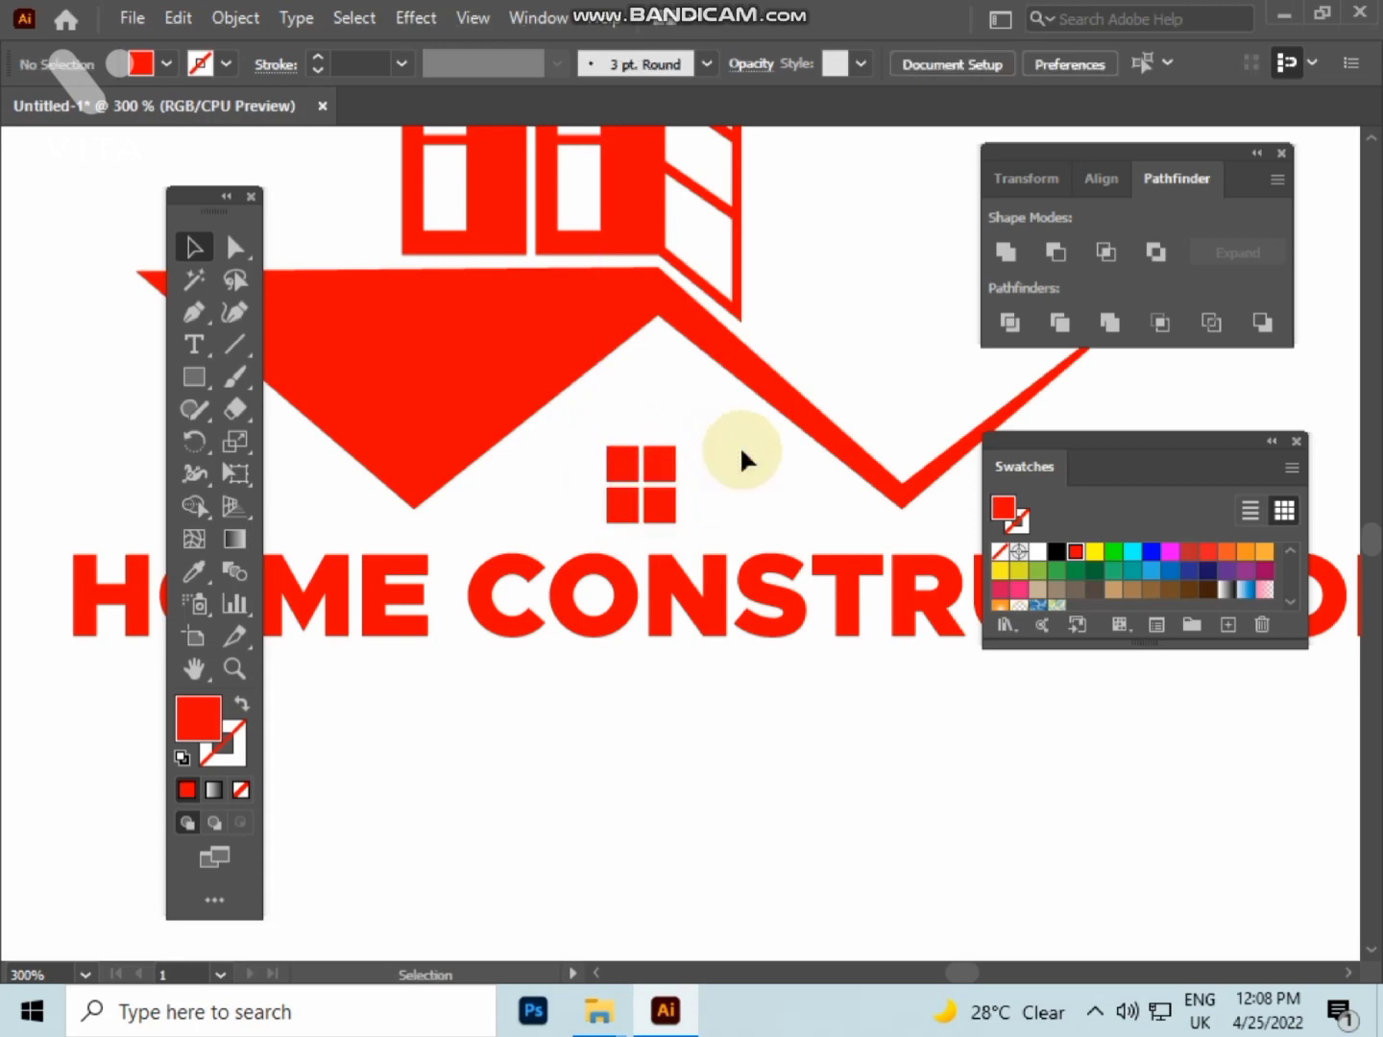
# - Check the enlarged window group, then zoom out and recentre on the whole logo
pyautogui.scroll(-1, 741, 462)
pyautogui.moveTo(740, 451); pyautogui.dragTo(705, 498)
pyautogui.click(660, 516)
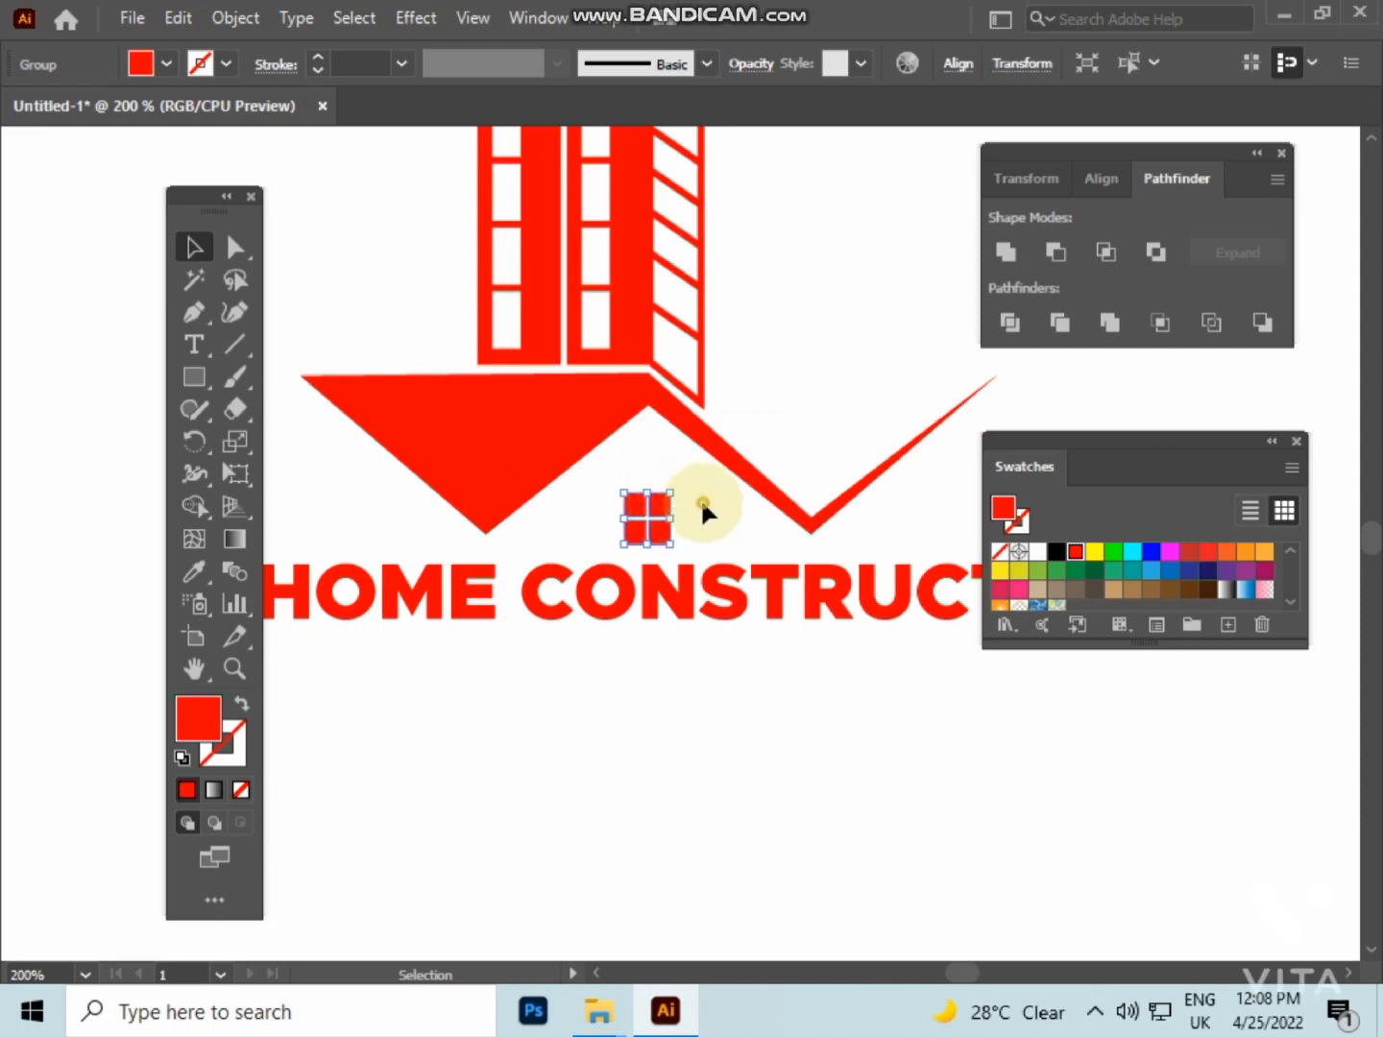
pyautogui.click(700, 498)
pyautogui.scroll(-1, 700, 497)
pyautogui.scroll(-1, 693, 496)
pyautogui.moveTo(691, 497); pyautogui.dragTo(629, 523)
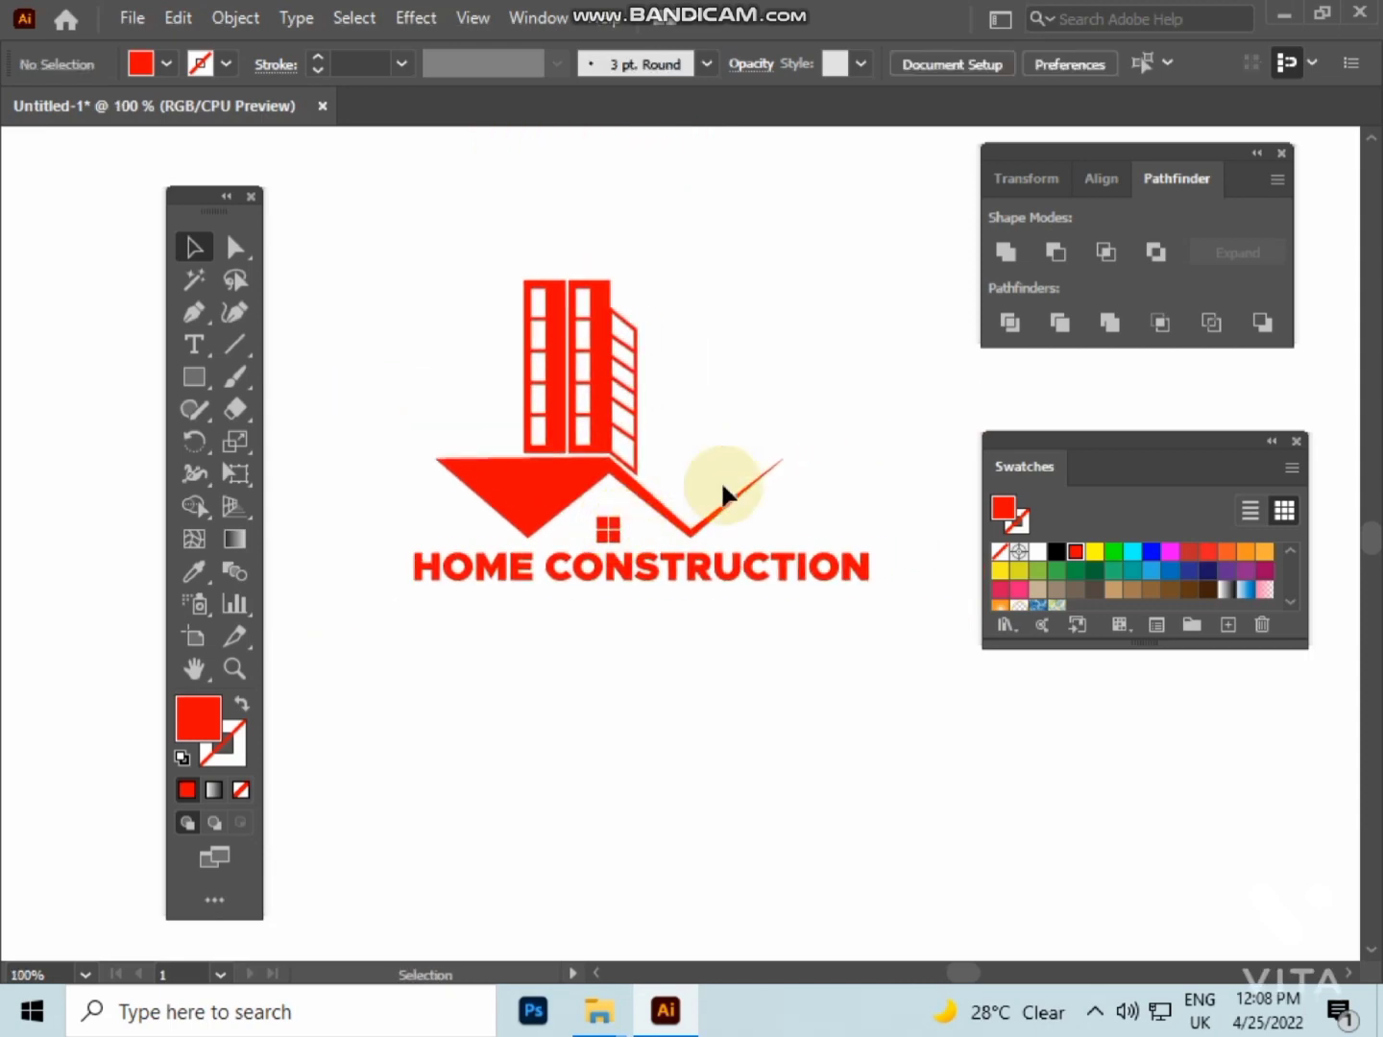
# - Group the HOME CONSTRUCTION letters, and separately group the building and roof shapes
pyautogui.click(836, 577)
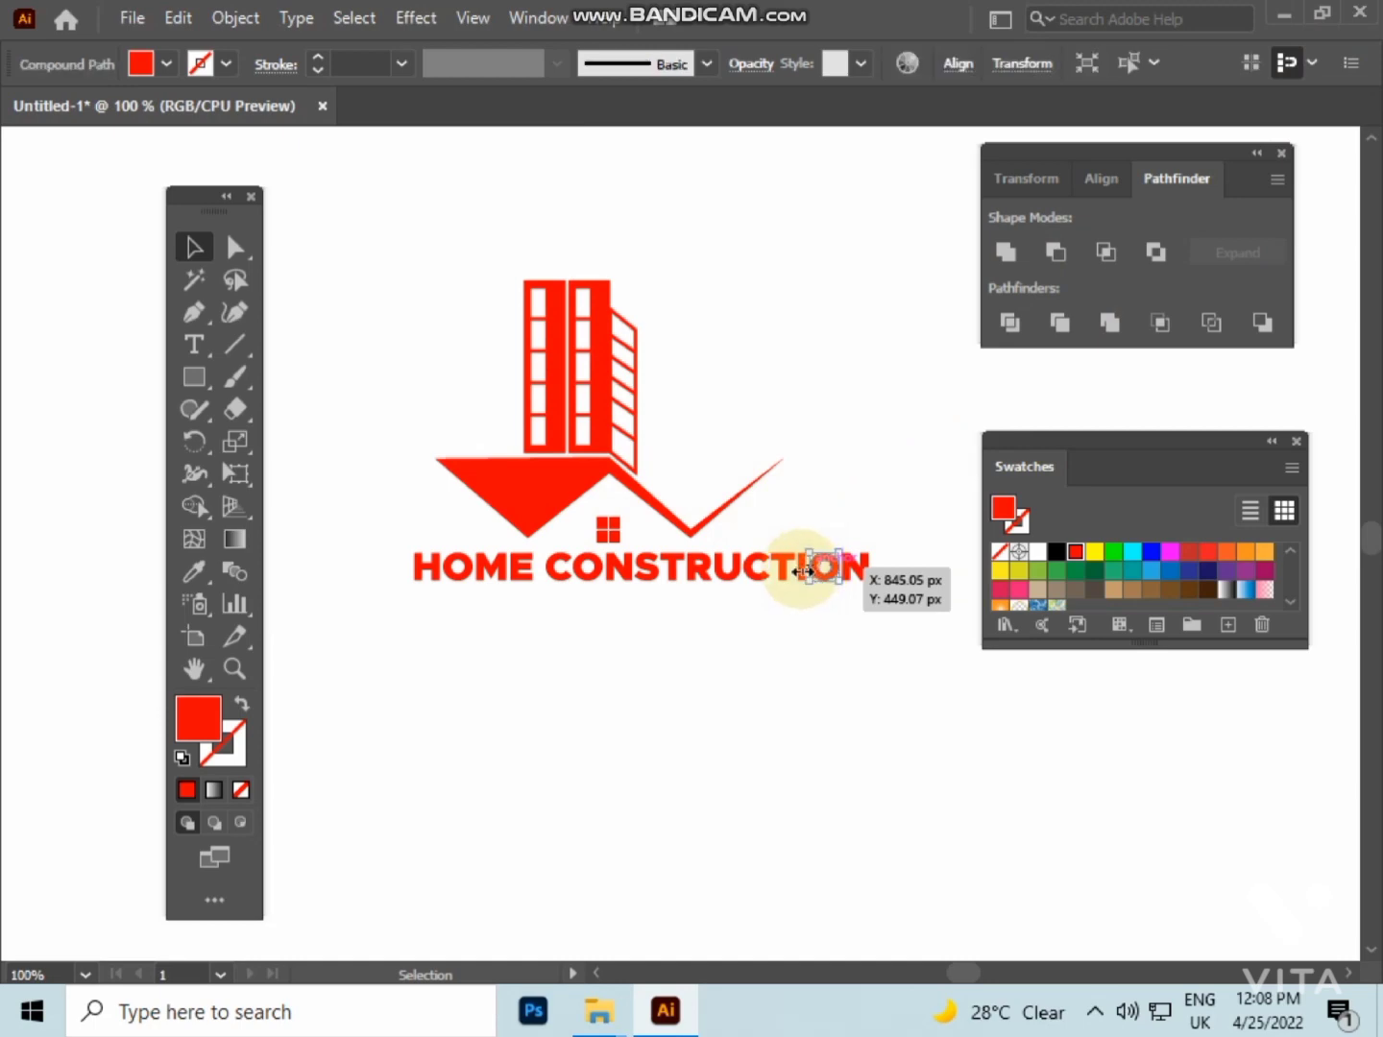
pyautogui.click(755, 639)
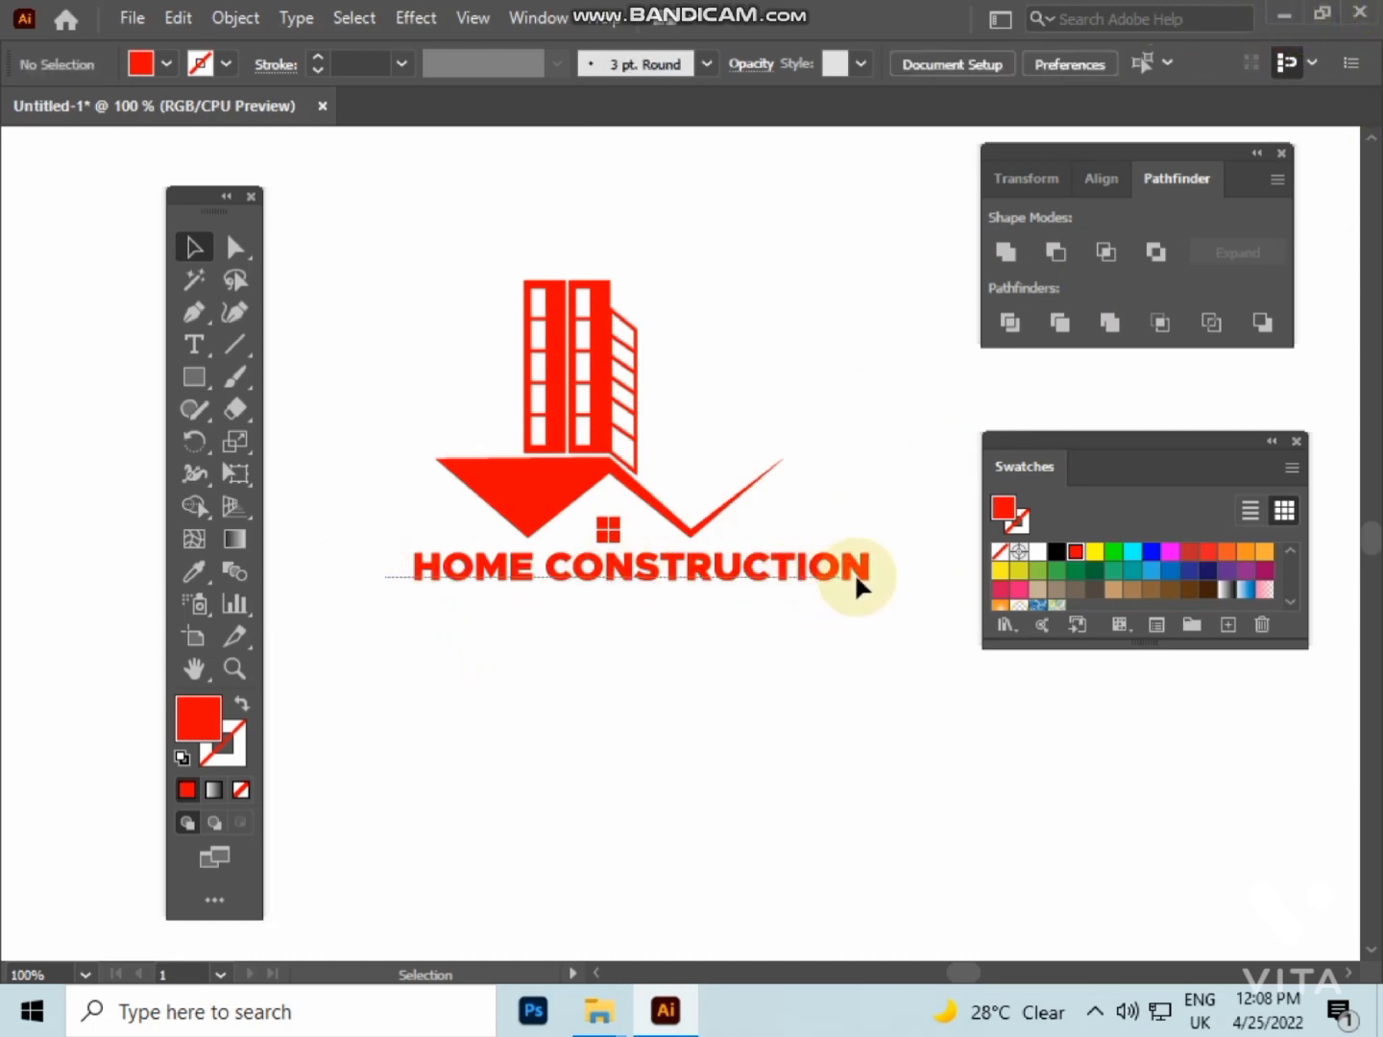
pyautogui.click(879, 566)
pyautogui.hotkey('ctrl', 'g')
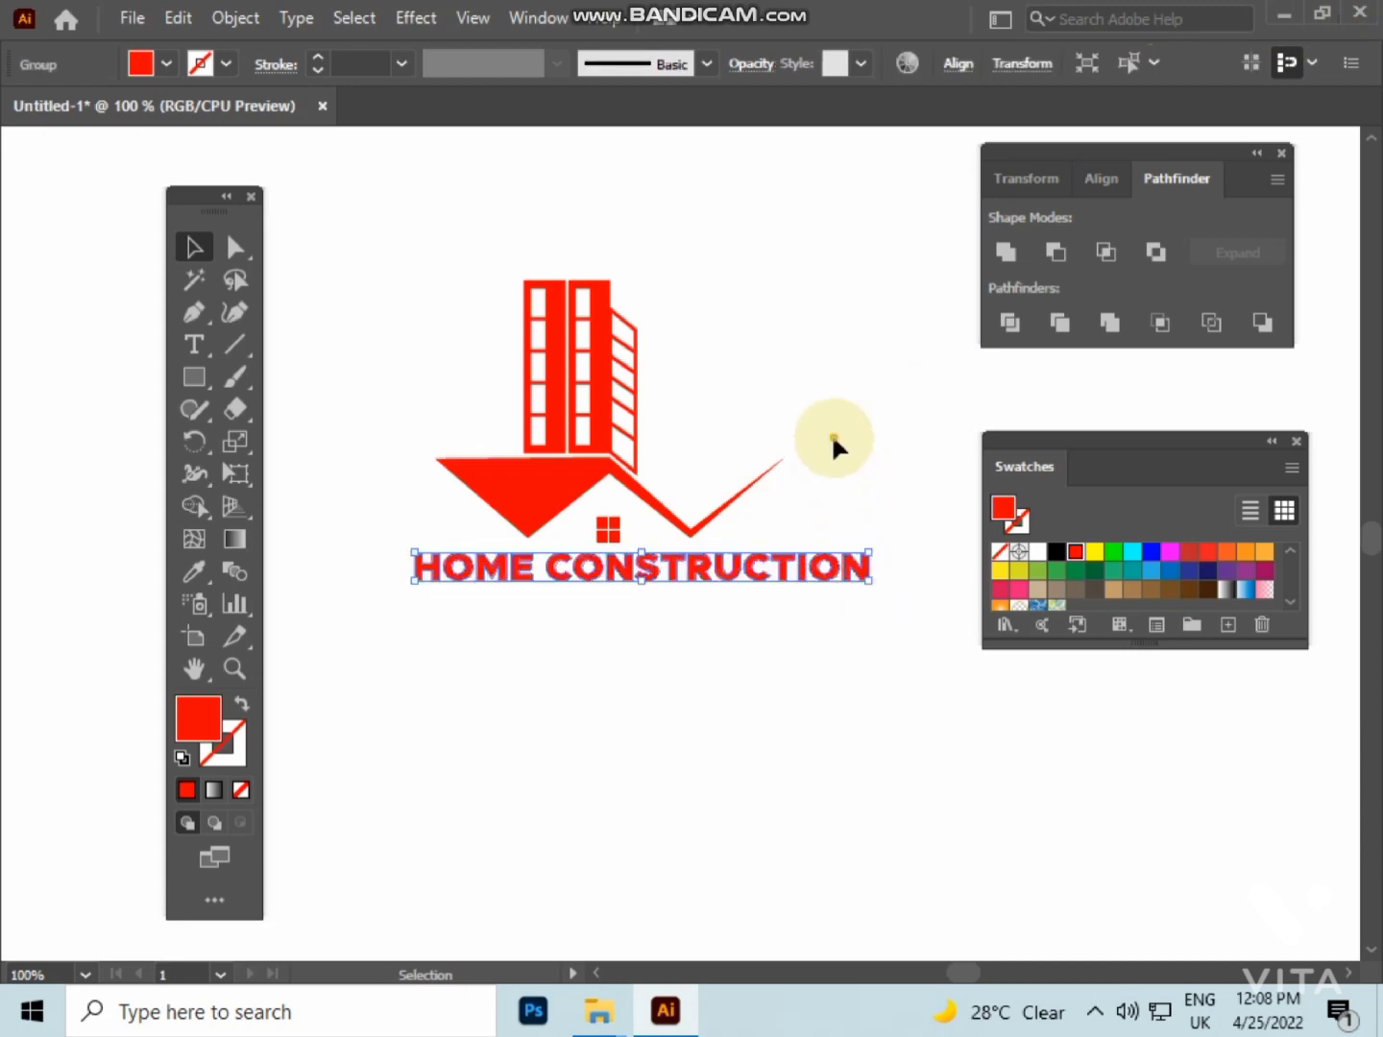
pyautogui.click(388, 222)
pyautogui.moveTo(688, 458); pyautogui.dragTo(732, 479)
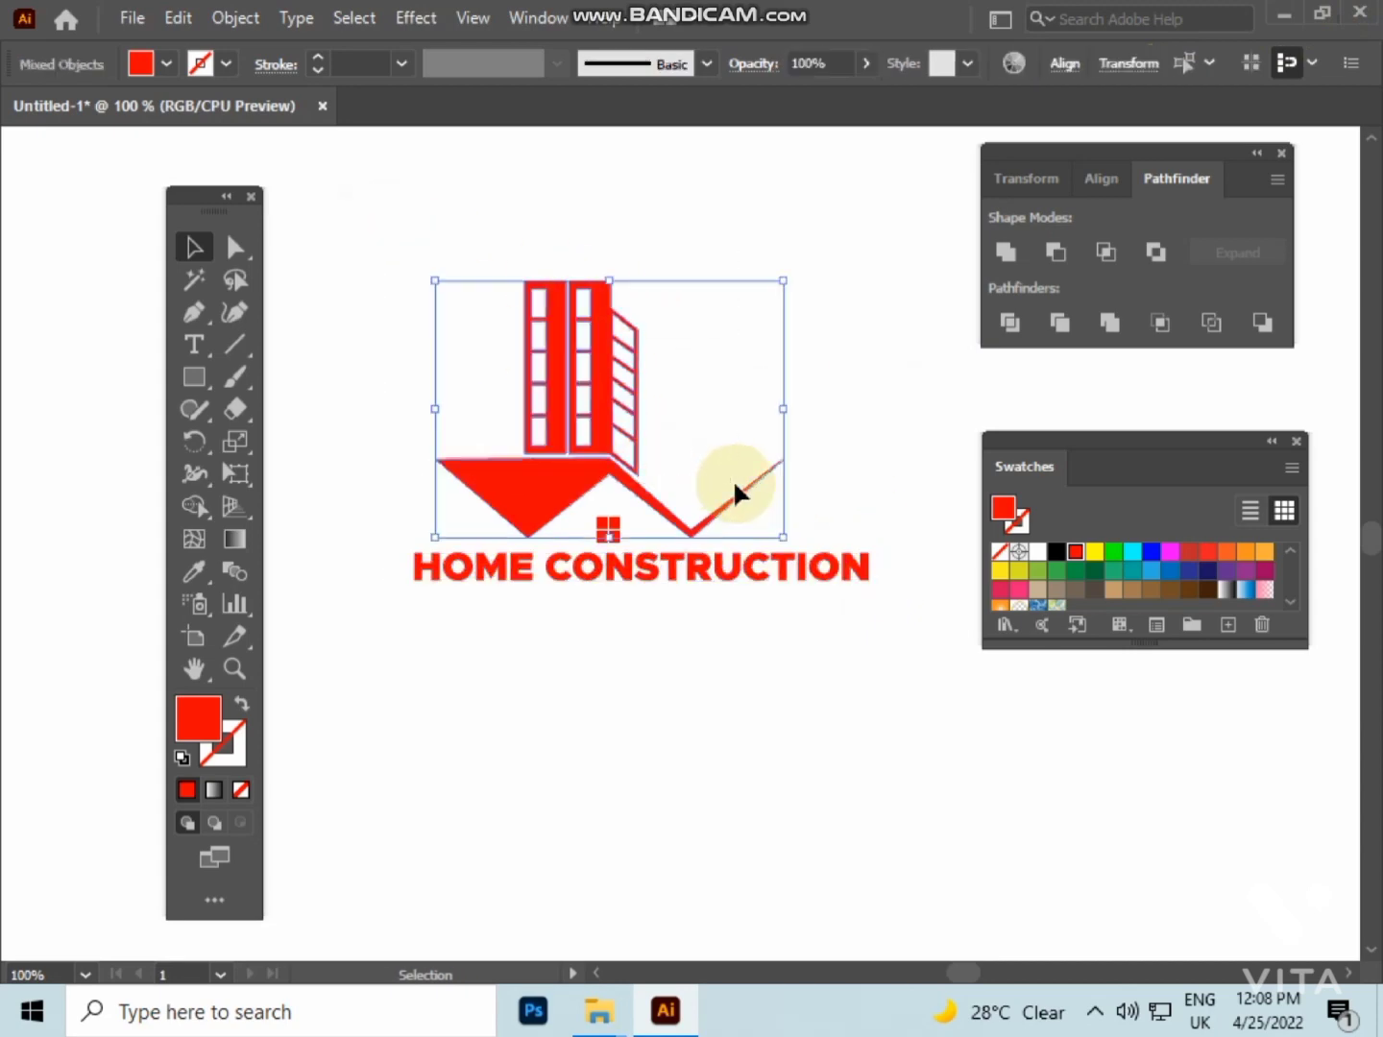
pyautogui.hotkey('ctrl', 'g')
# - Horizontally centre the building and text with each other
pyautogui.moveTo(430, 186); pyautogui.dragTo(808, 644)
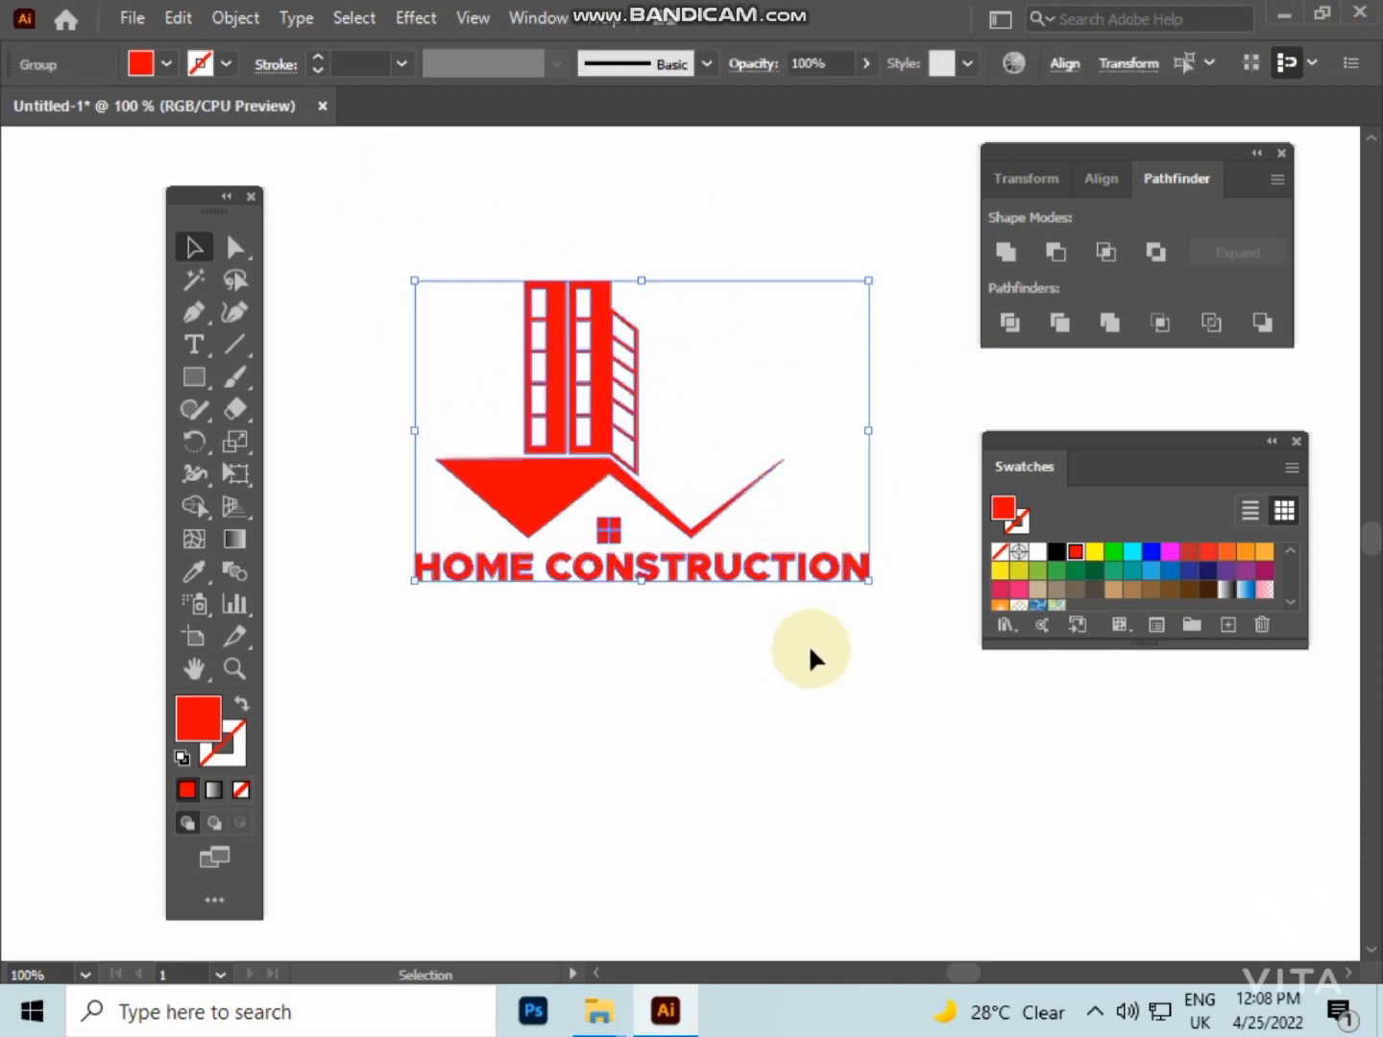
pyautogui.click(1067, 67)
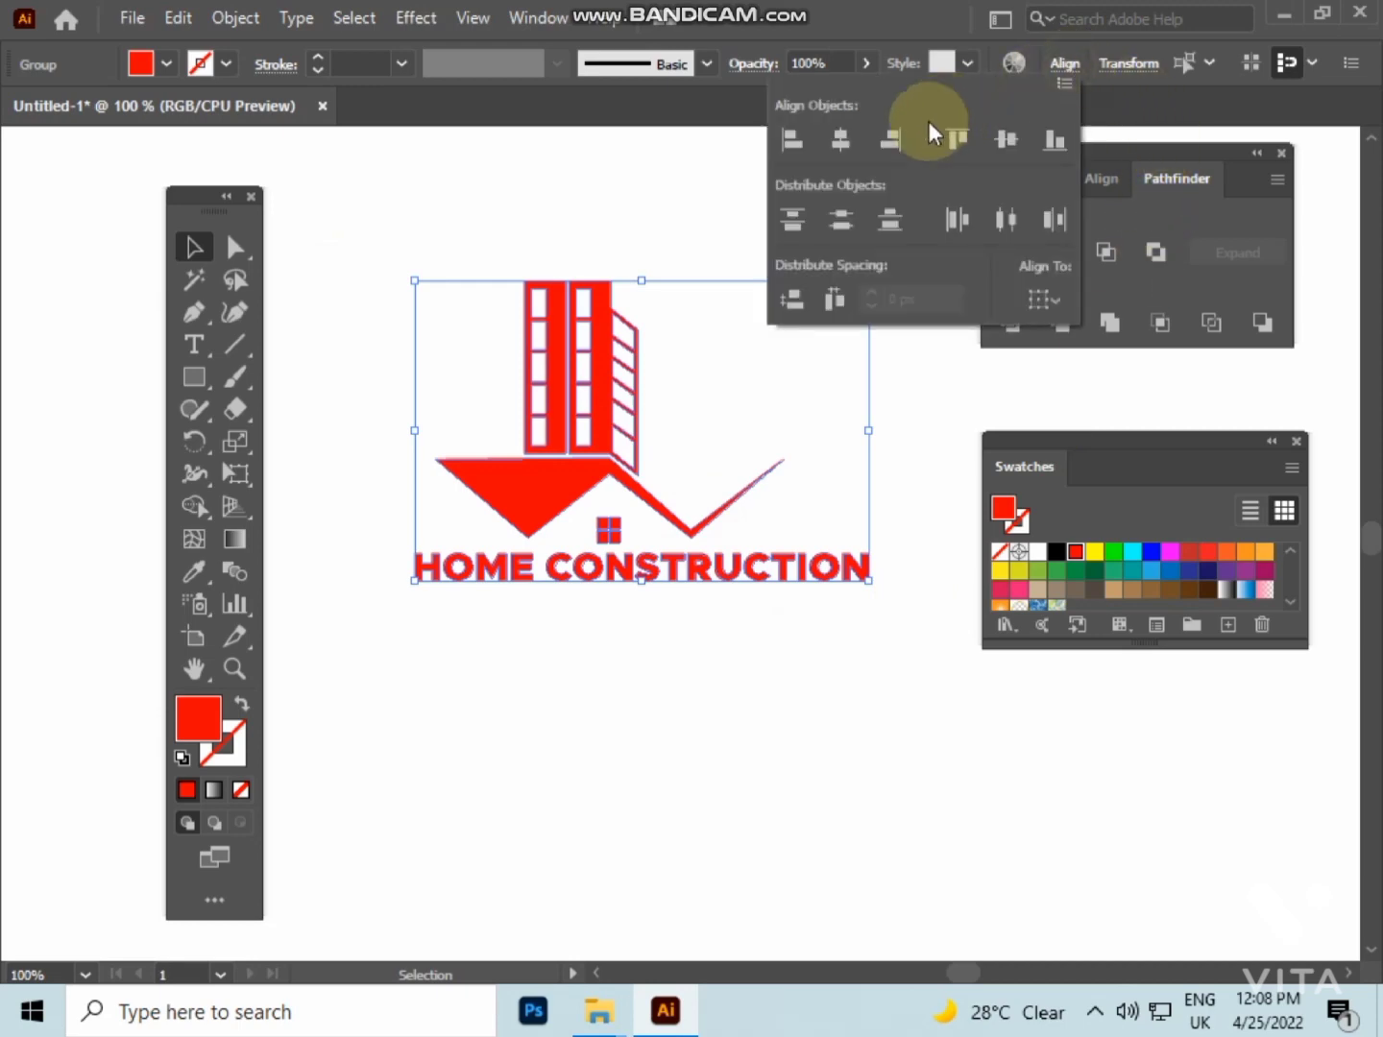
pyautogui.click(851, 144)
pyautogui.click(787, 694)
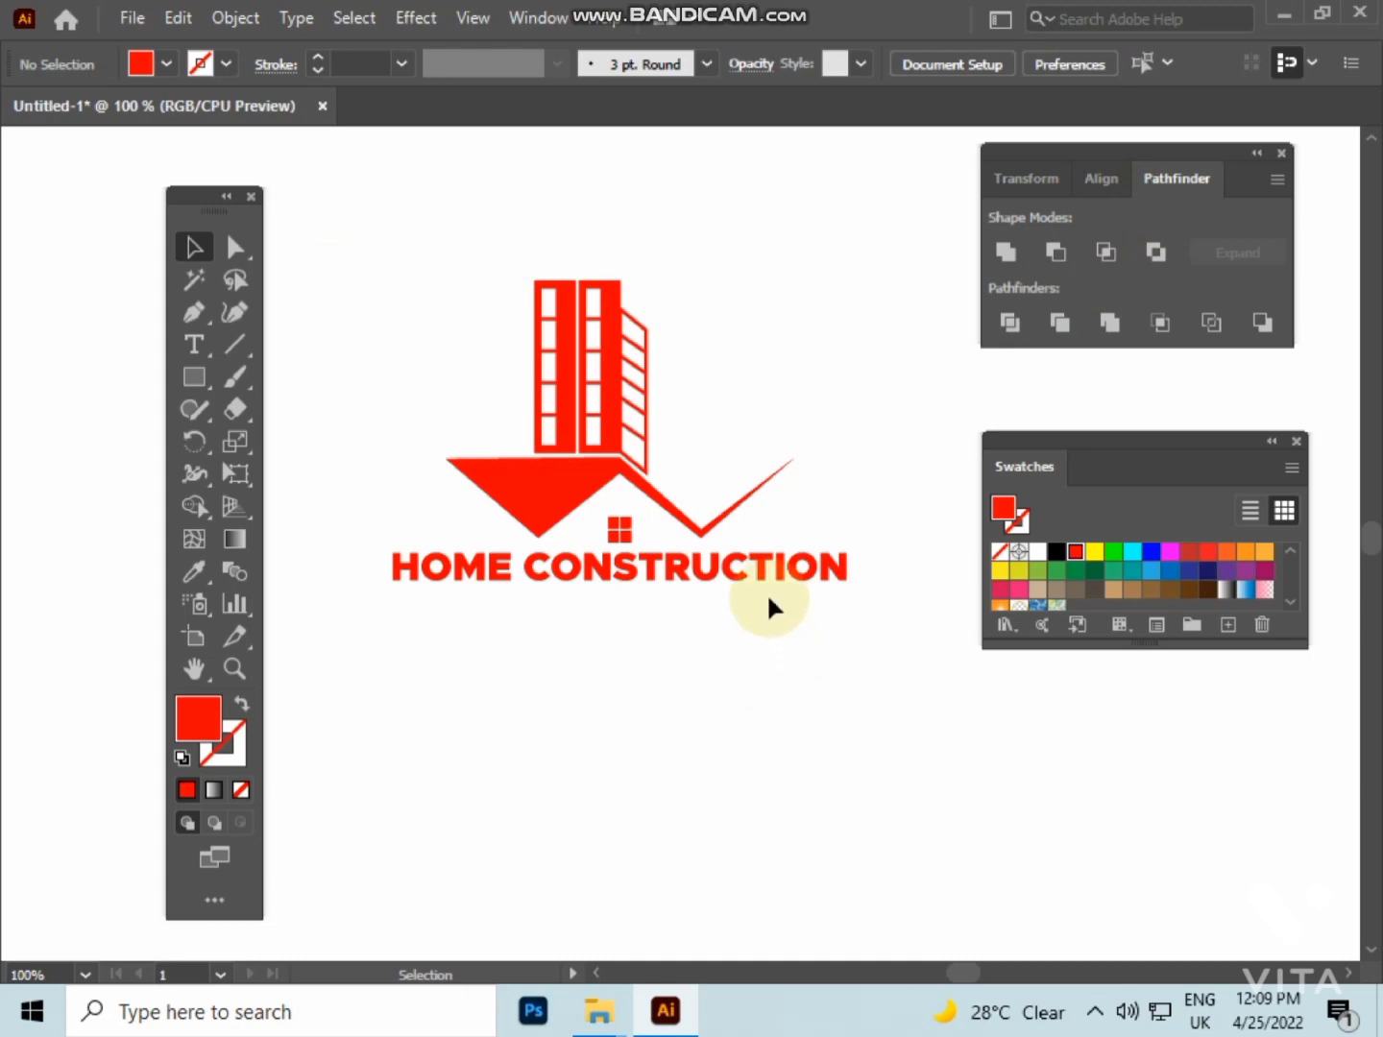
# - Nudge the HOME CONSTRUCTION text slightly lower with Shift+Down
pyautogui.click(768, 568)
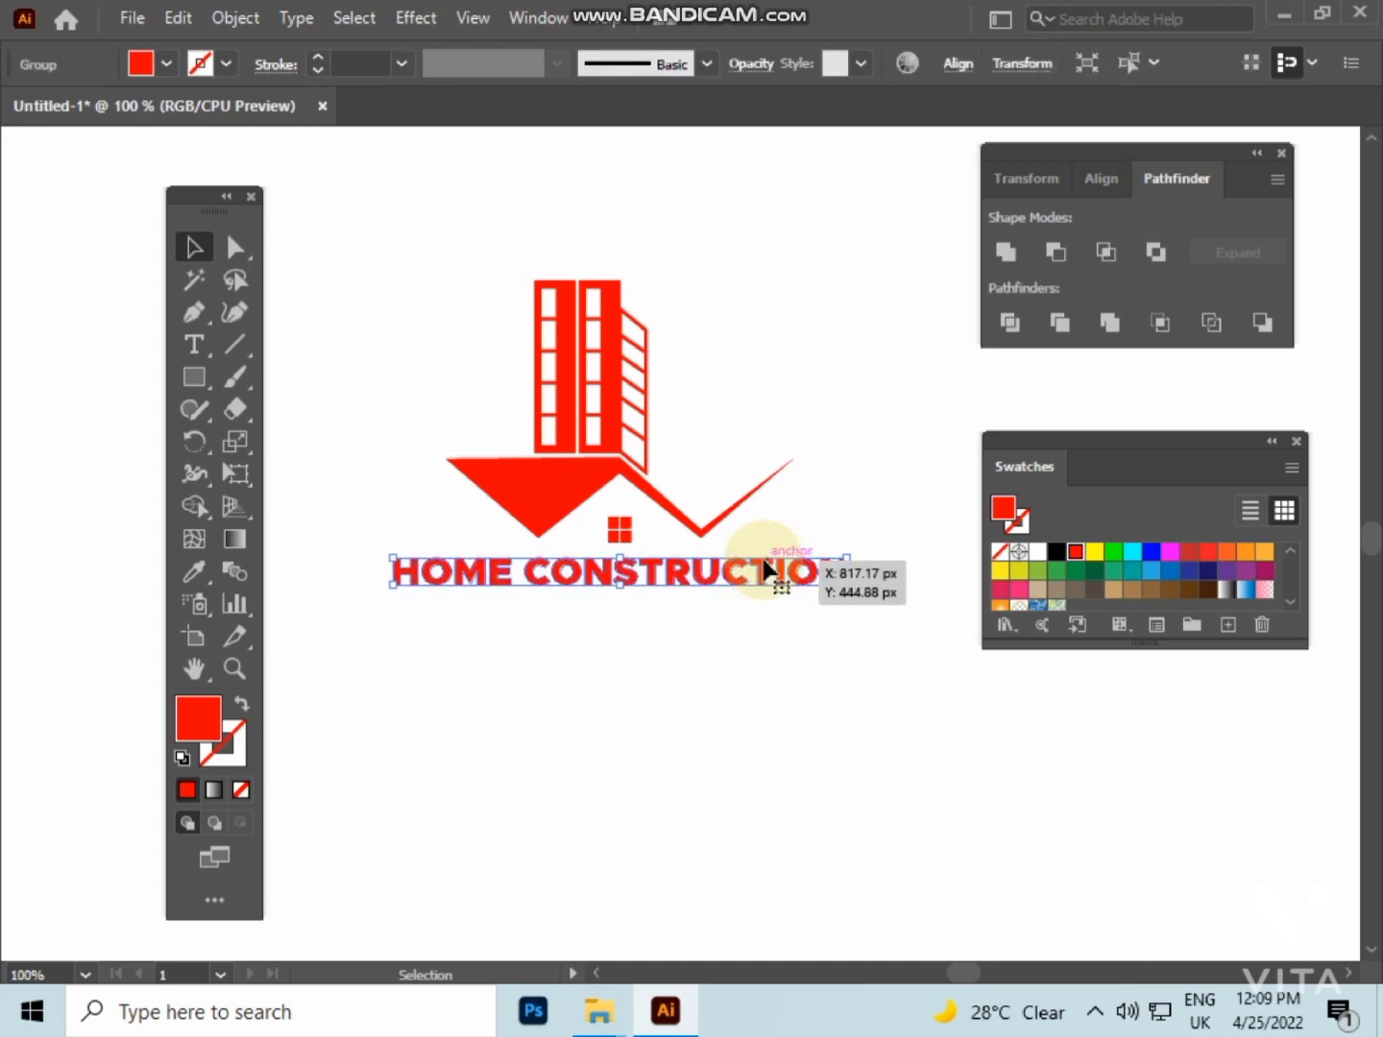
pyautogui.hotkey('shift', 'Down')
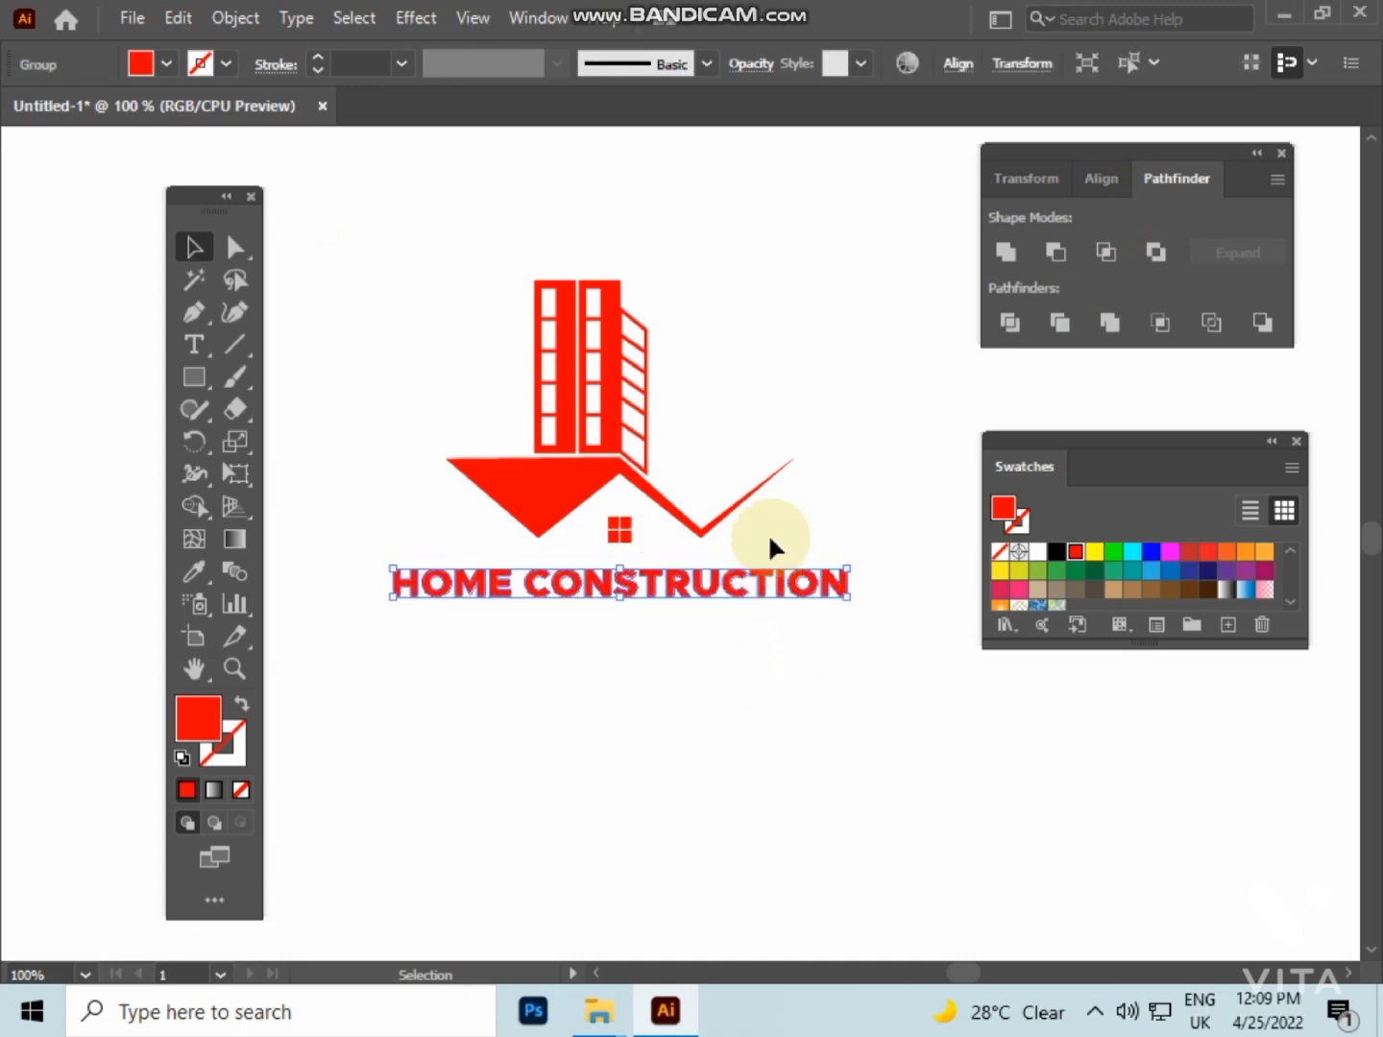
pyautogui.click(755, 679)
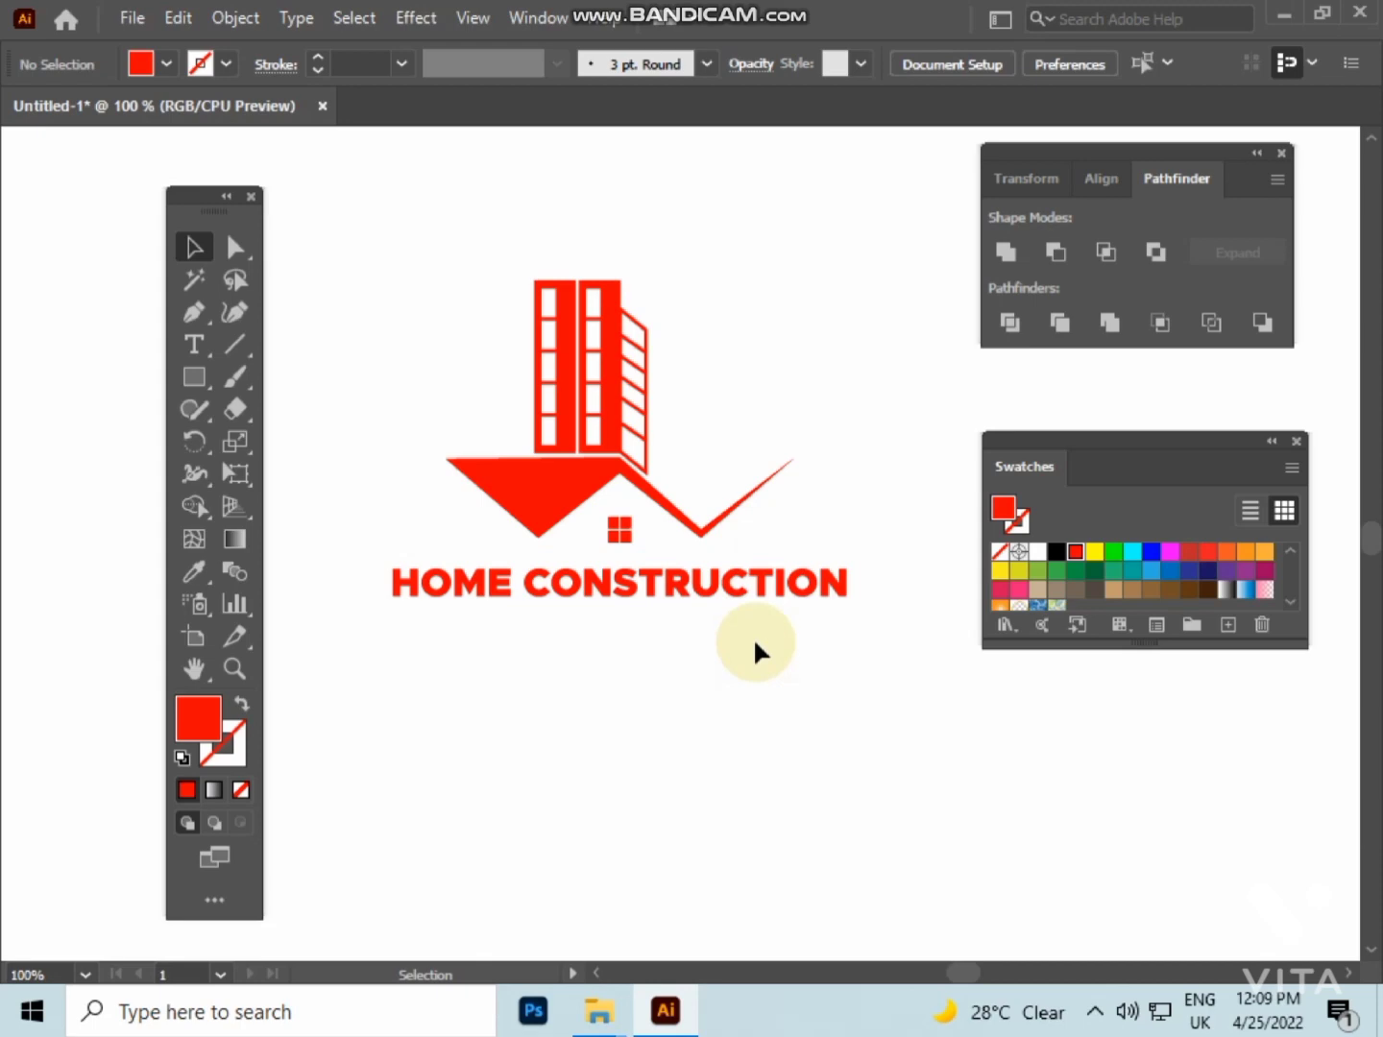